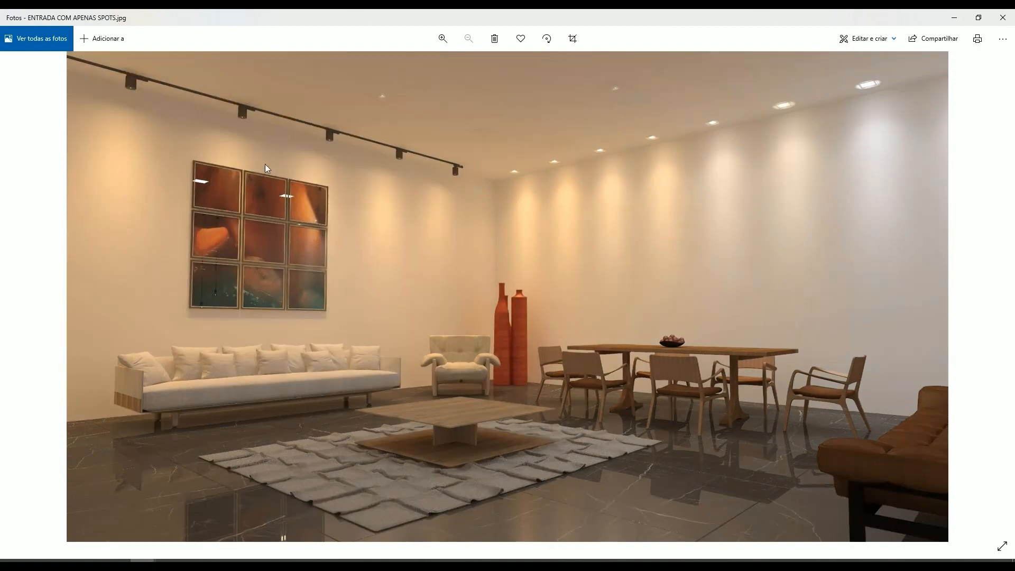
- Compare the ENTRADA living room renders lit by only spots, only panels and everything switched on
key(Right)
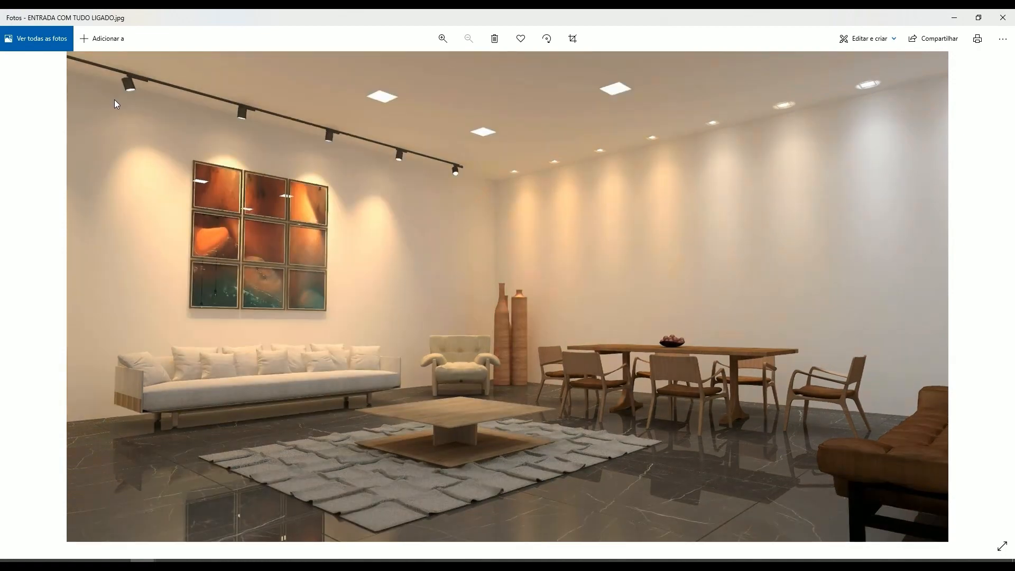
key(Left)
key(Right)
key(Left)
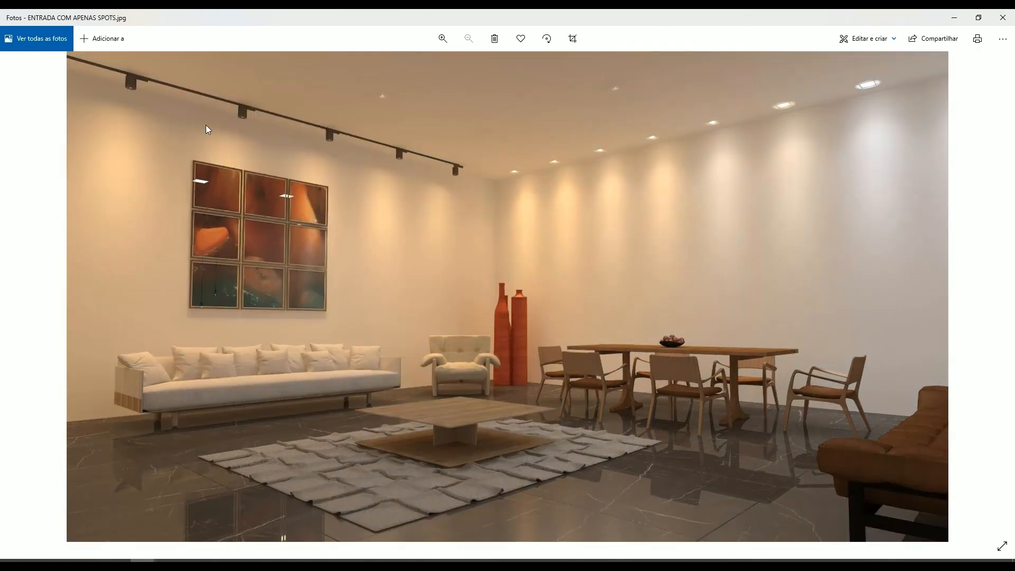
key(Right)
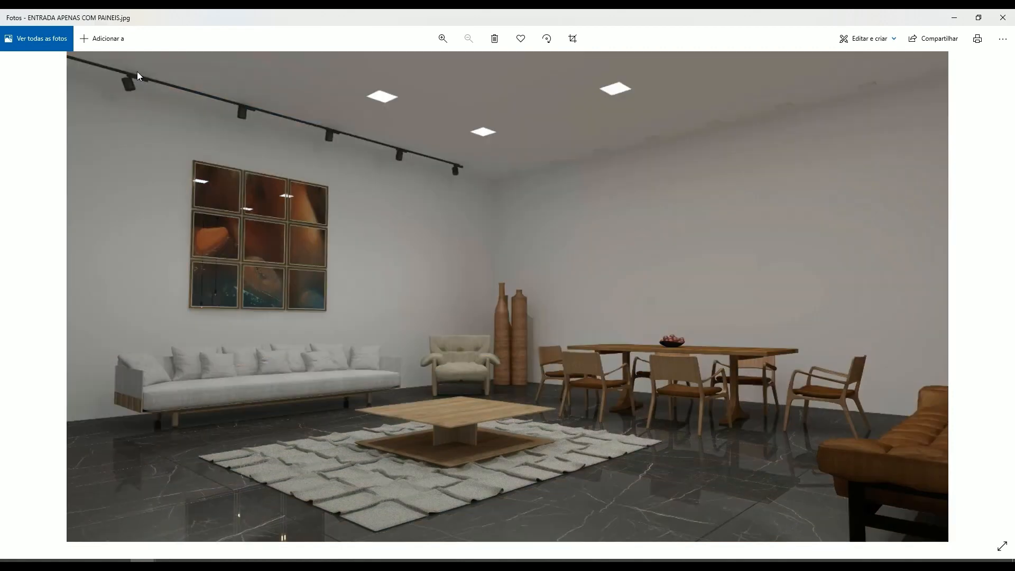
key(Left)
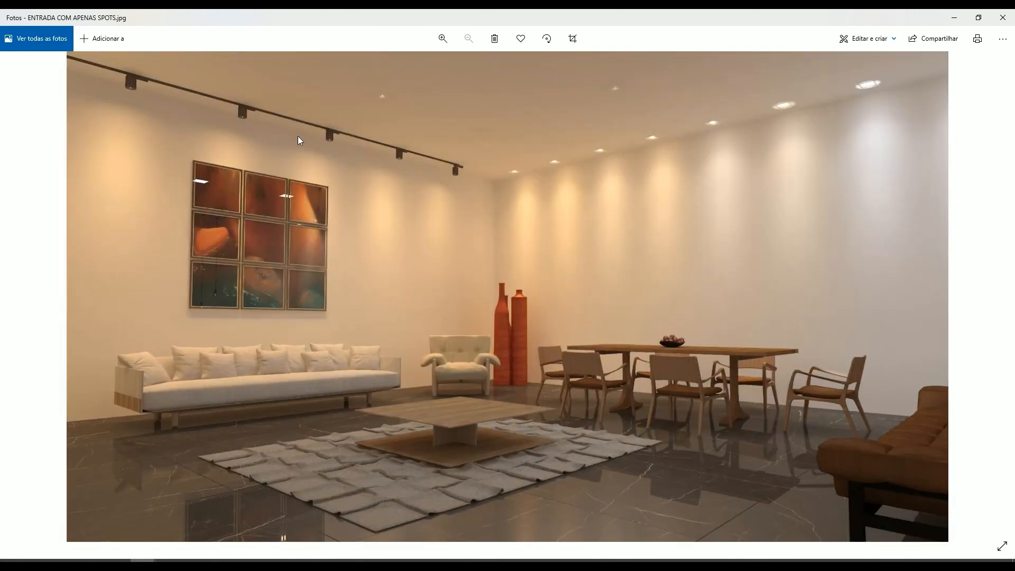
key(Right)
key(Left)
- Switch to Revit and examine the luminaire layout in the Nível - Térreo reflected ceiling plan
click(91, 561)
middle_drag(357, 232, 323, 222)
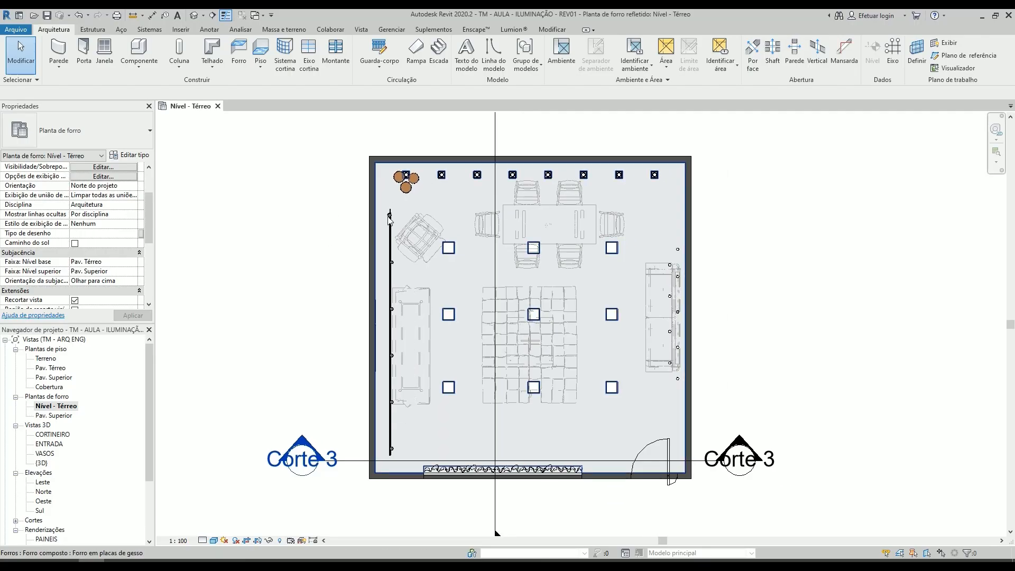
scroll(390, 239, up, 1)
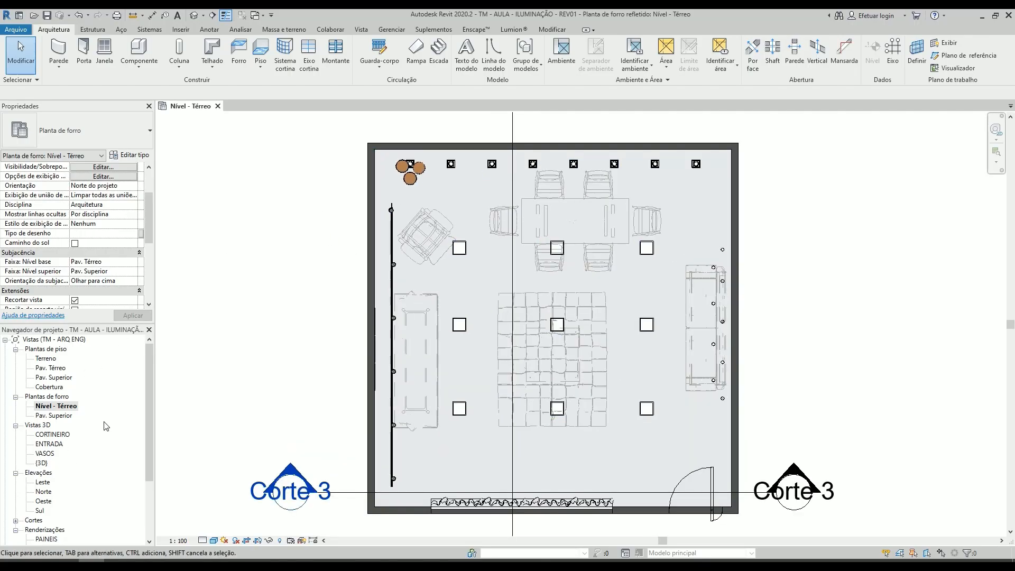
scroll(396, 230, up, 2)
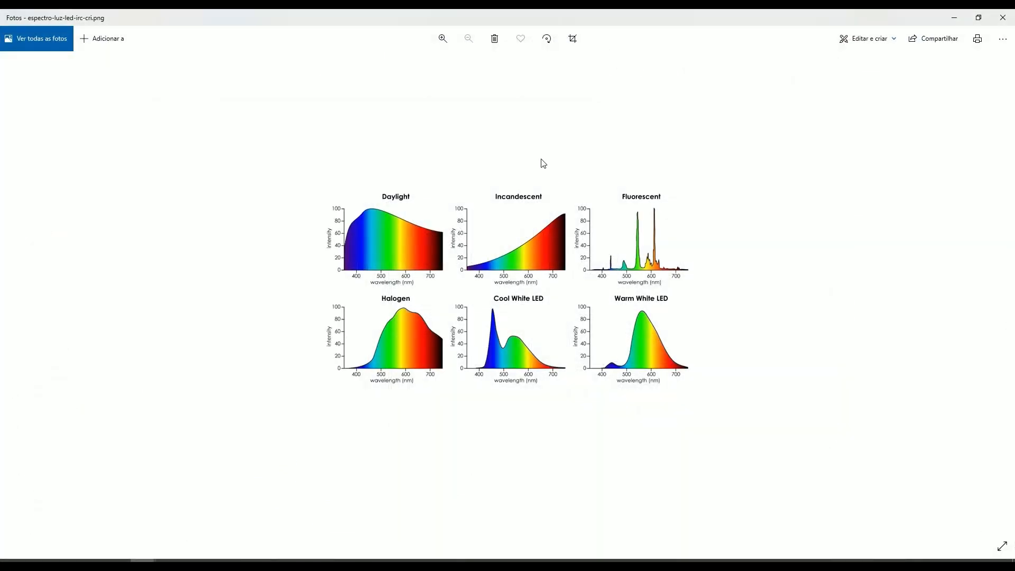
- Close the light spectrum image in Photos and examine the apples comparing IRC 97, 90, 80 and 70 in IRC 1.jpg
click(978, 18)
click(415, 18)
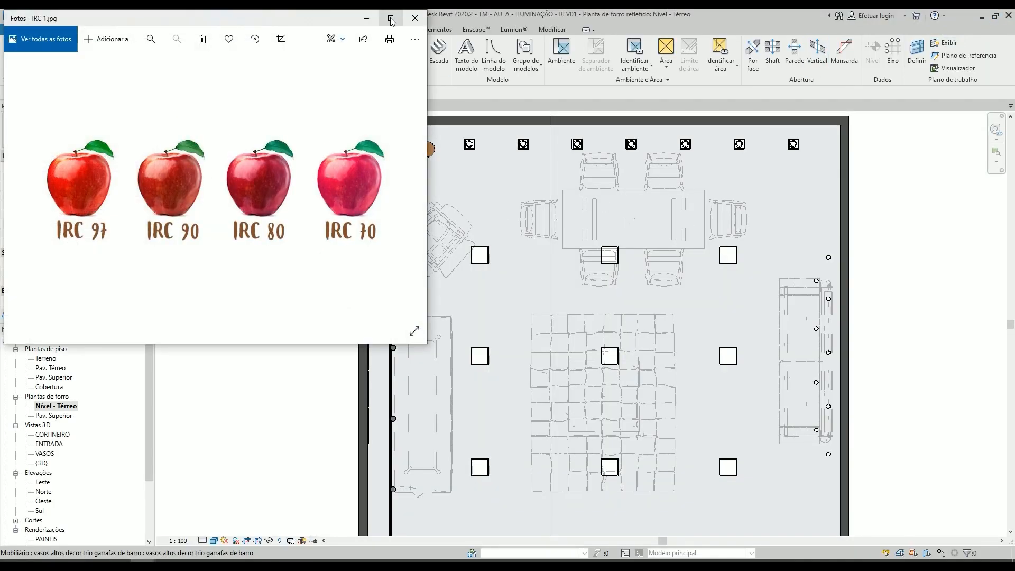
click(391, 18)
scroll(387, 326, up, 4)
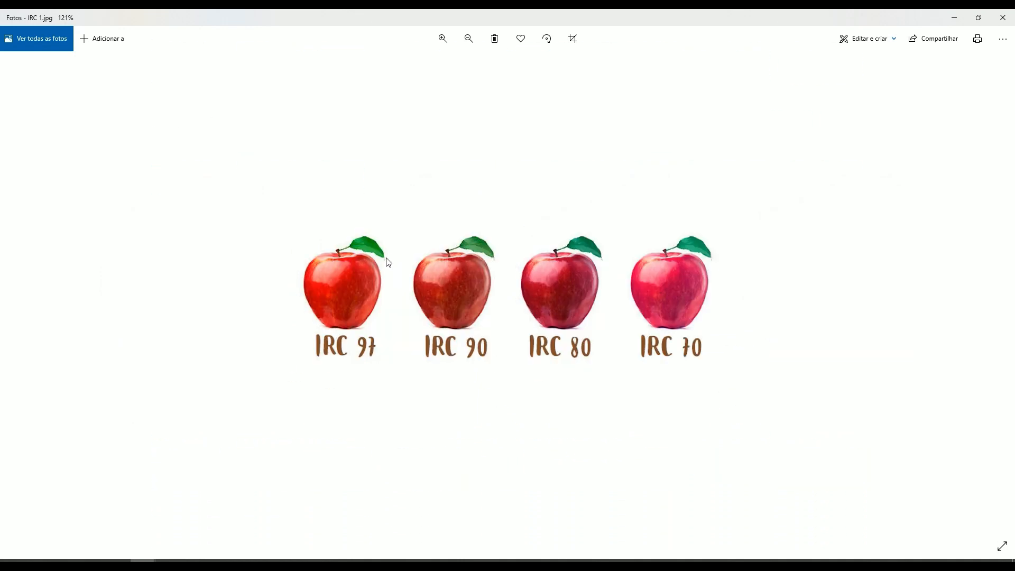
scroll(378, 286, up, 6)
scroll(377, 285, up, 1)
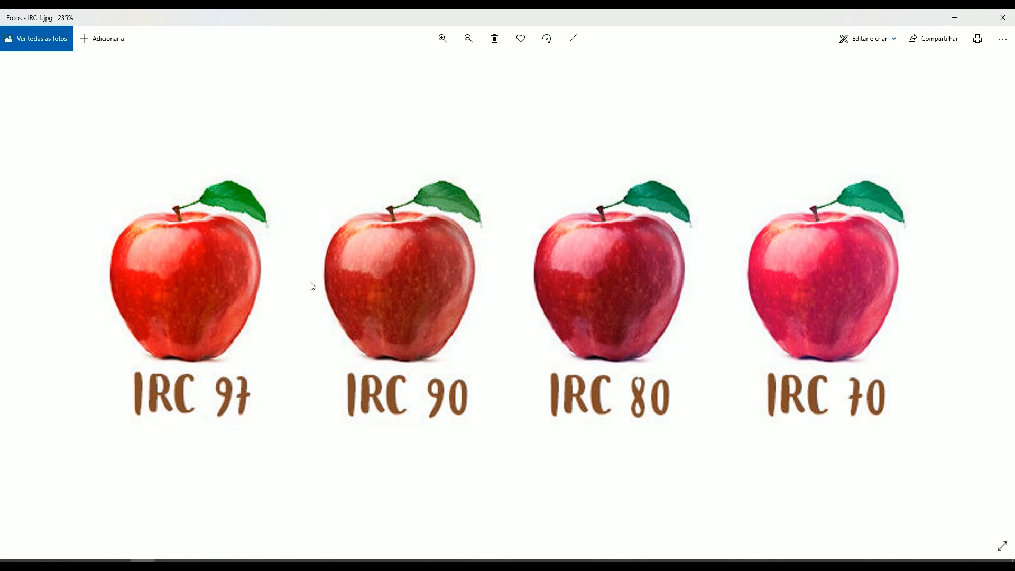
scroll(310, 281, down, 3)
scroll(220, 315, up, 2)
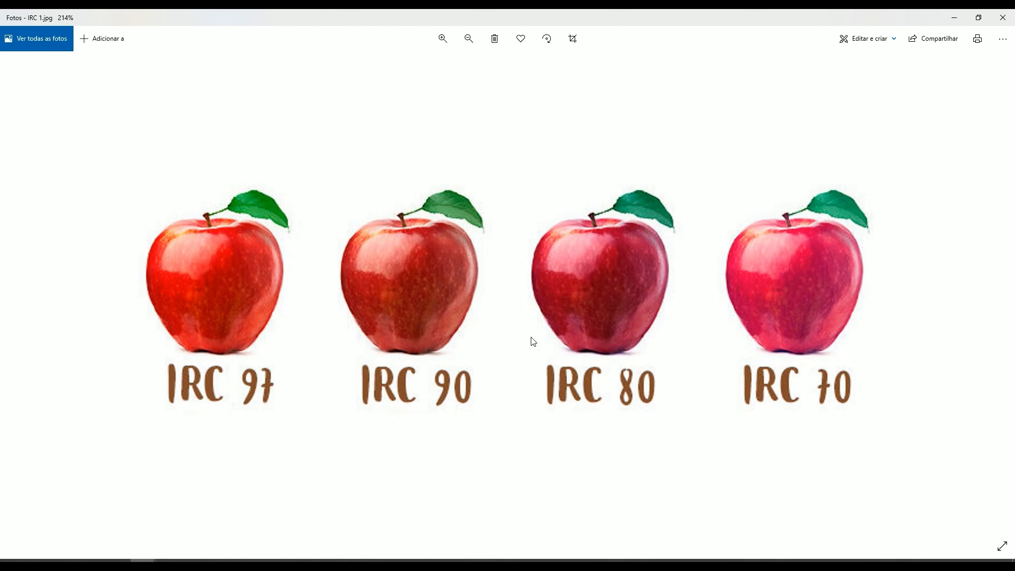
scroll(777, 420, up, 4)
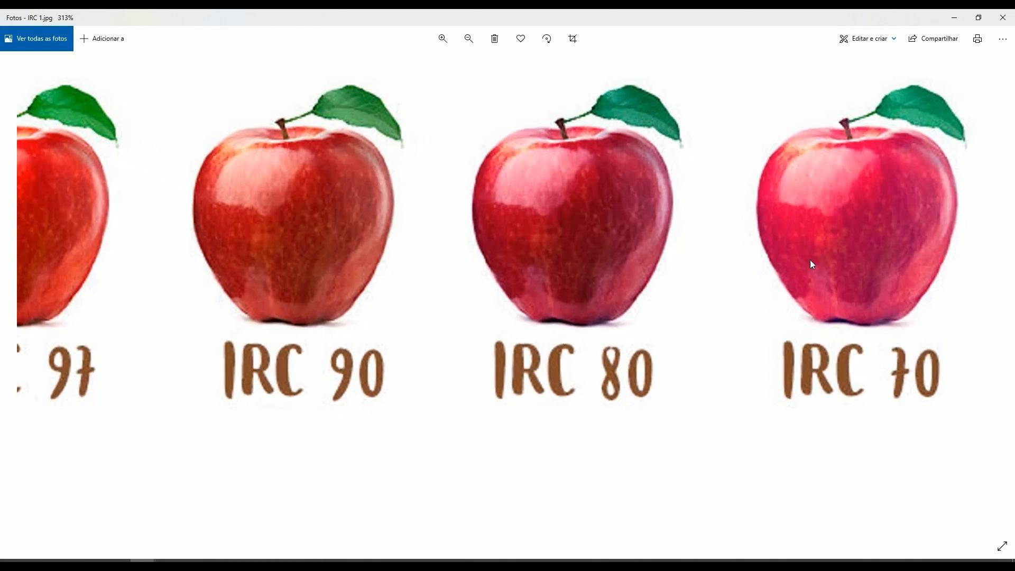
drag(810, 259, 686, 296)
scroll(783, 271, down, 3)
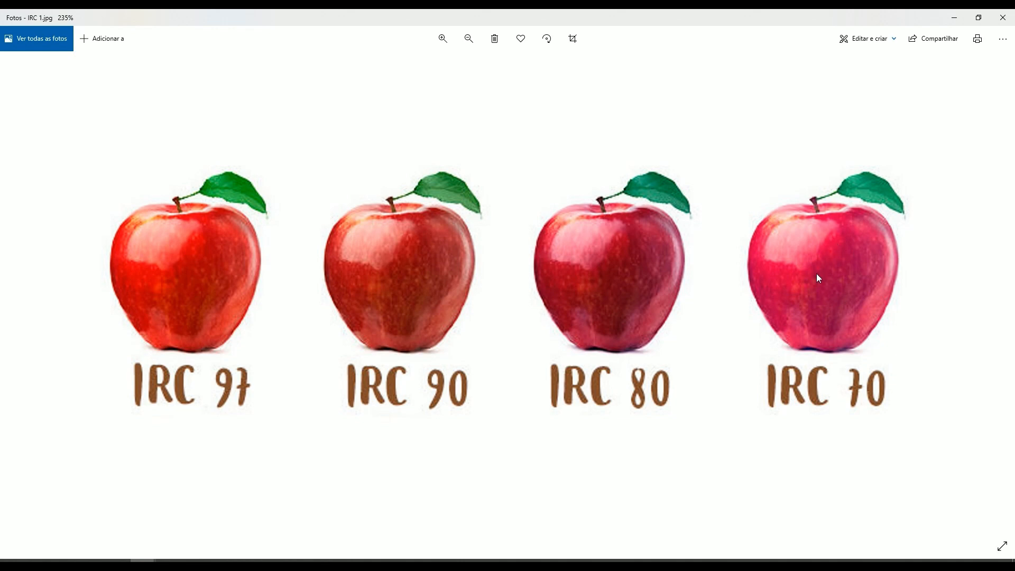
- Examine the Branco Frio, Branco Quente and Branco Neutro lamps in LEDS.jpg, and close the image
click(143, 561)
click(392, 18)
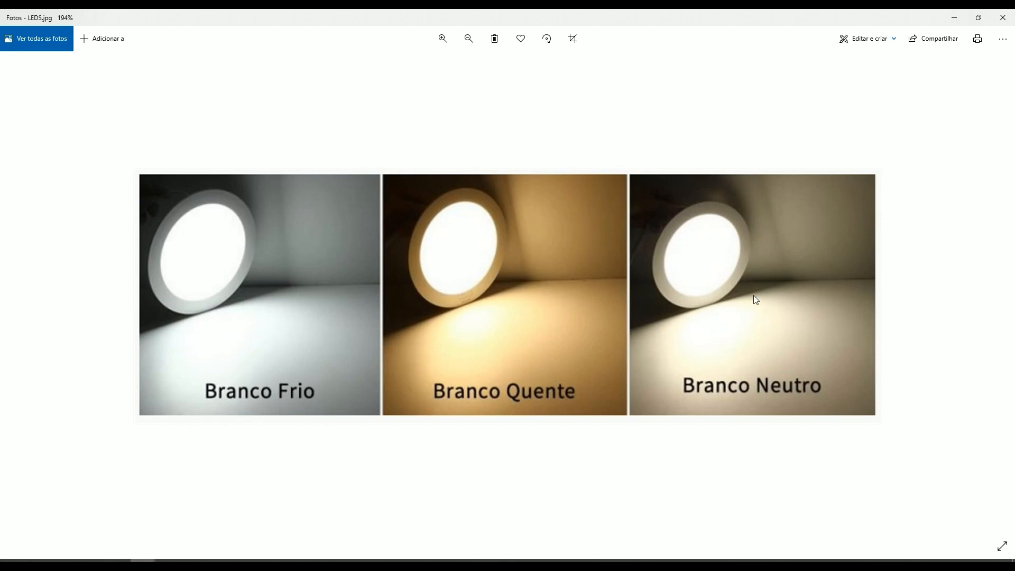
scroll(776, 268, up, 1)
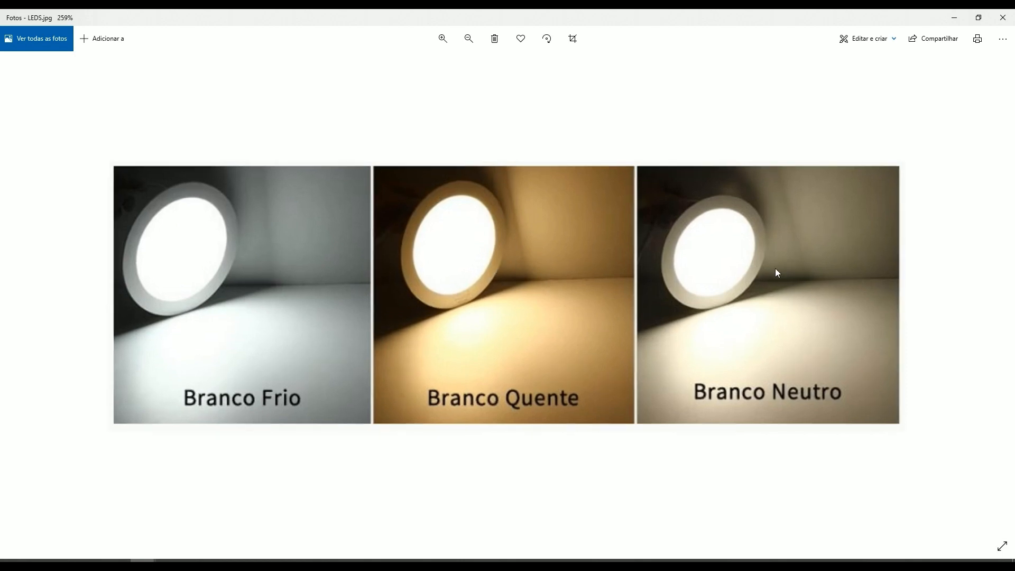
scroll(776, 269, up, 1)
scroll(850, 344, down, 3)
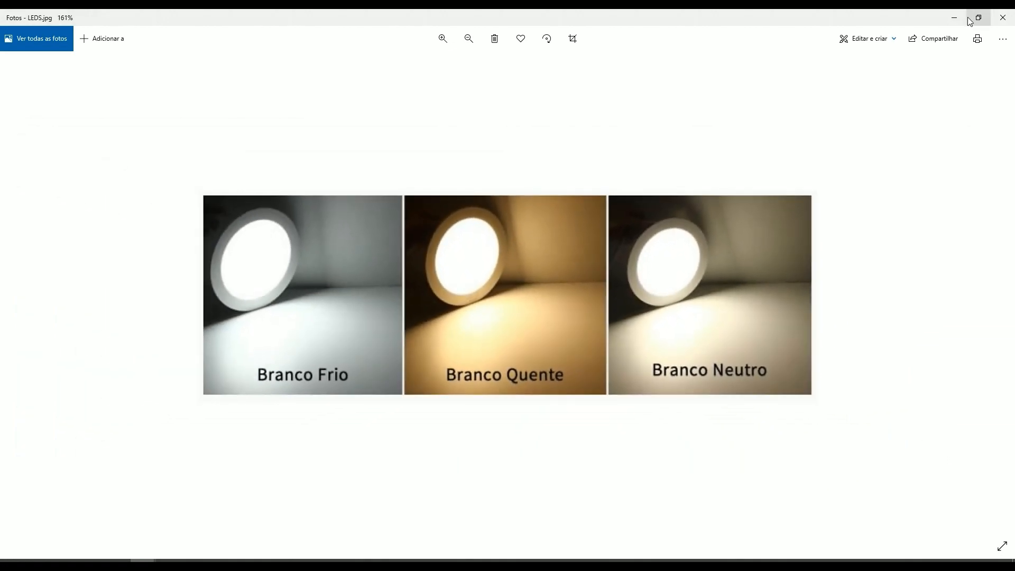
click(1002, 18)
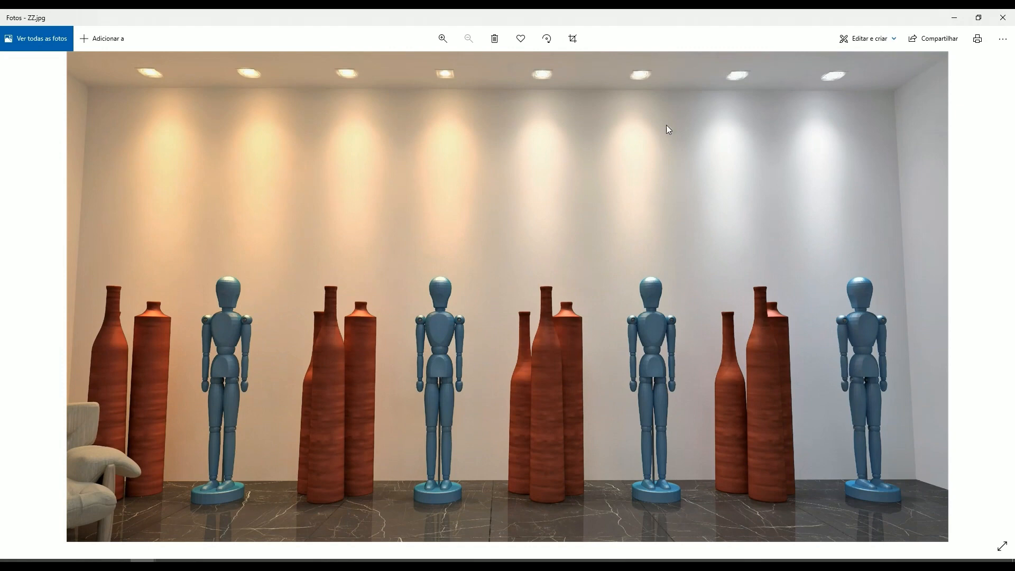
- Examine how the vases and blue mannequins in ZZ.jpg look under warm and cold spotlights, and close the image
scroll(554, 177, up, 2)
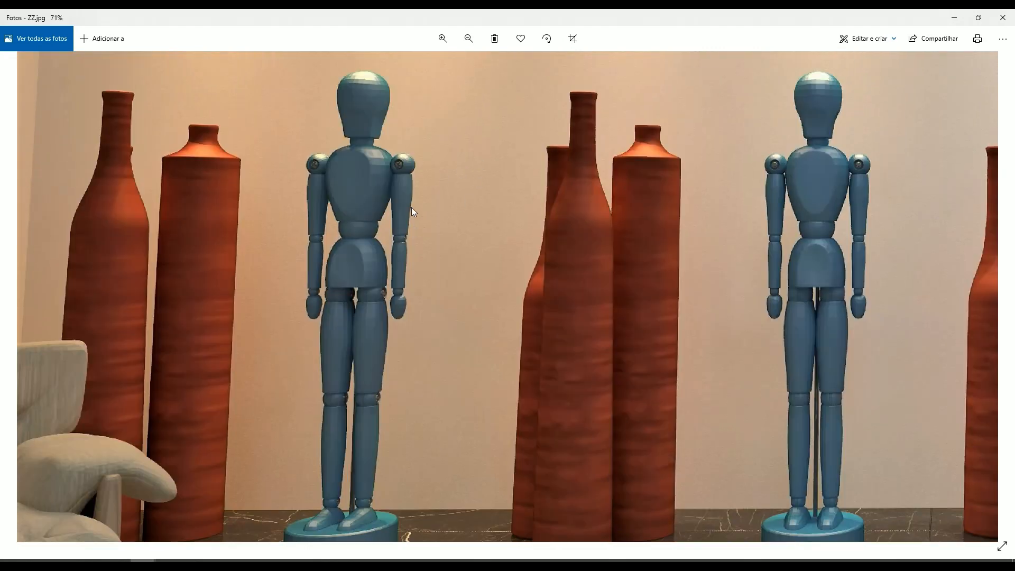
scroll(412, 207, up, 1)
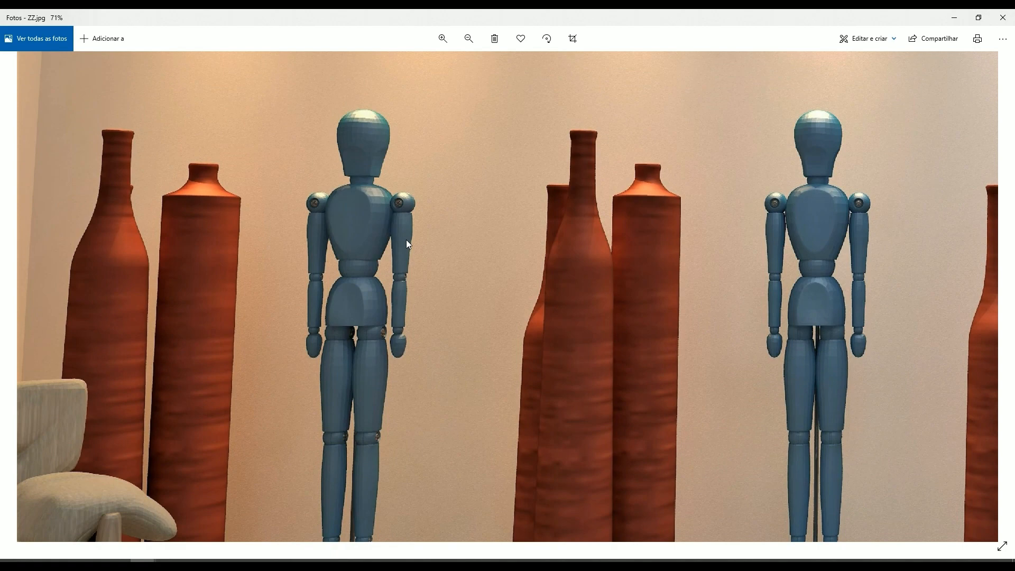
scroll(317, 217, up, 1)
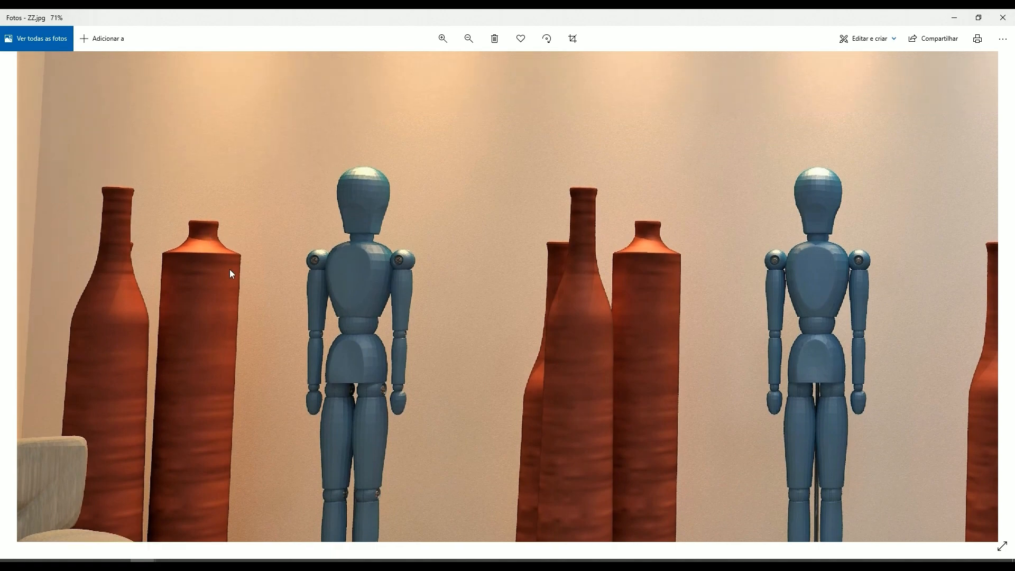
scroll(215, 259, up, 1)
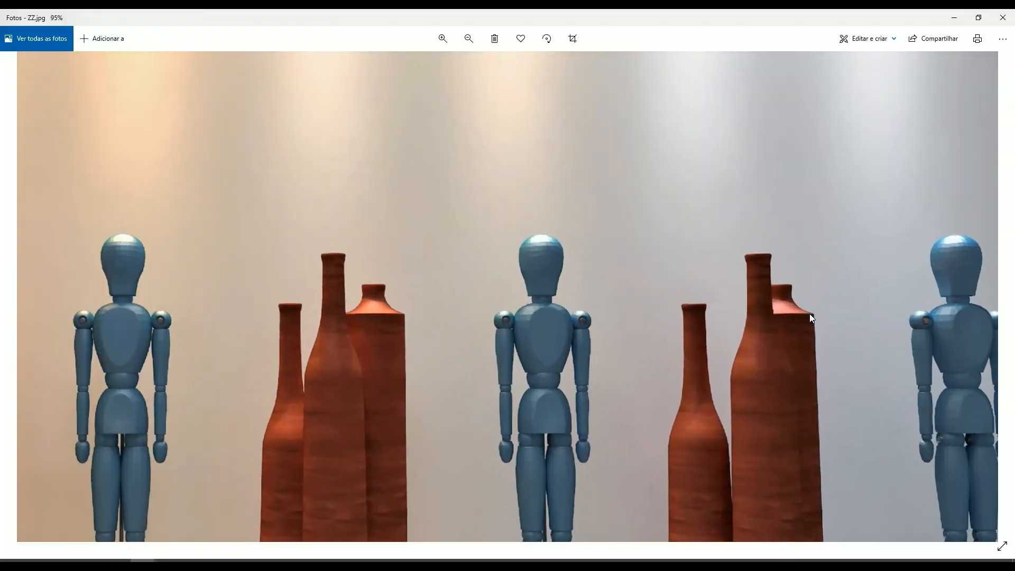
scroll(810, 313, up, 3)
drag(810, 313, 497, 303)
scroll(386, 264, up, 2)
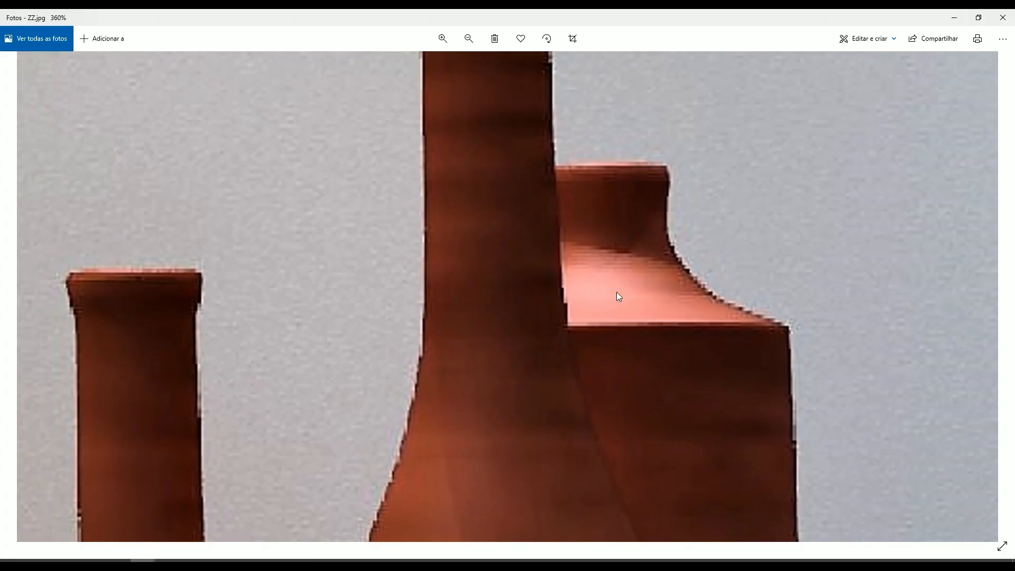
scroll(617, 272, down, 5)
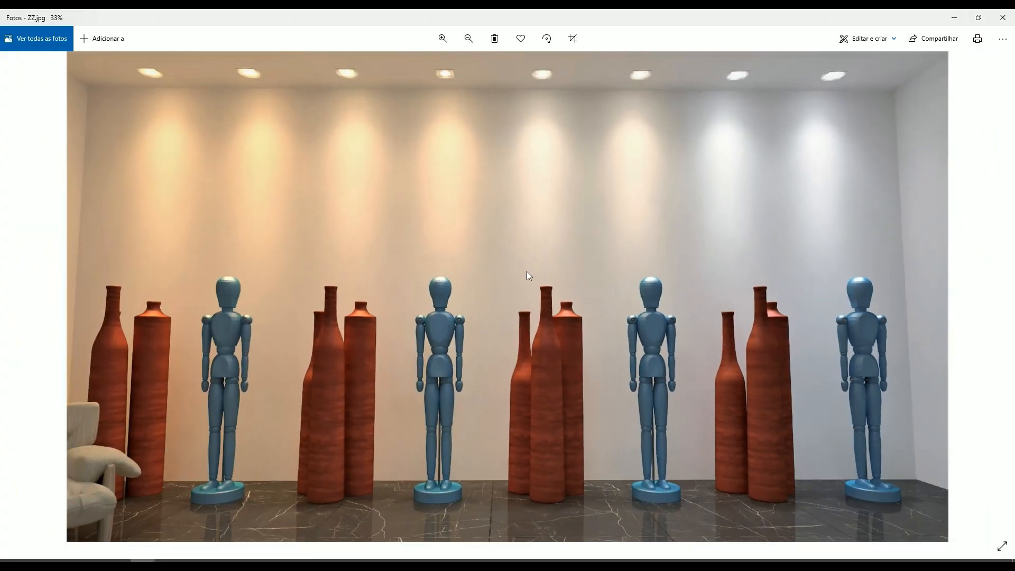
scroll(118, 334, up, 3)
scroll(113, 308, down, 3)
scroll(861, 303, up, 3)
scroll(860, 299, down, 3)
click(1003, 18)
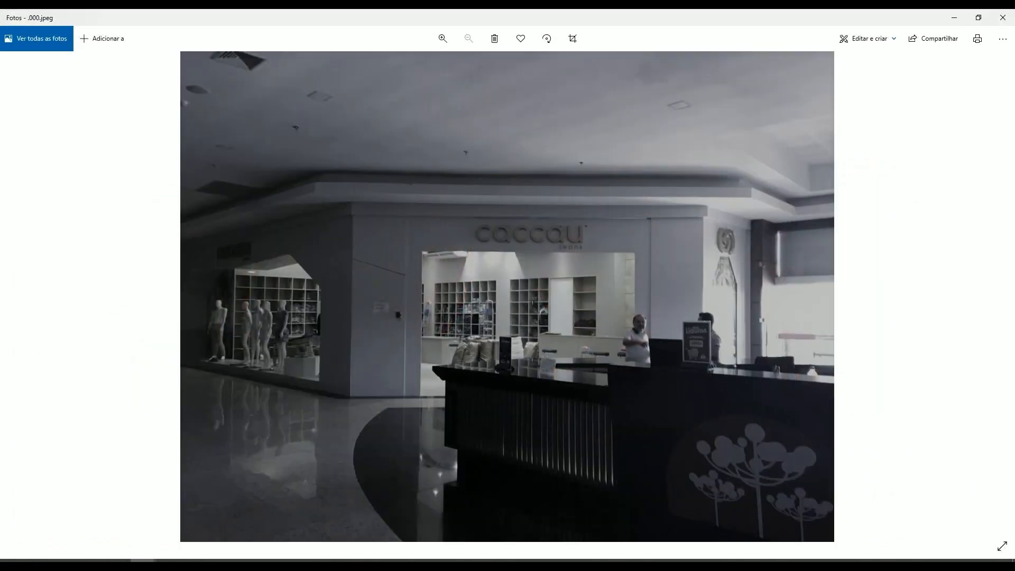
- Browse the shopping mall photos from .000.jpeg onward, inspect the Bellah storefront lighting up close, and close that photo
key(Right)
key(Right)
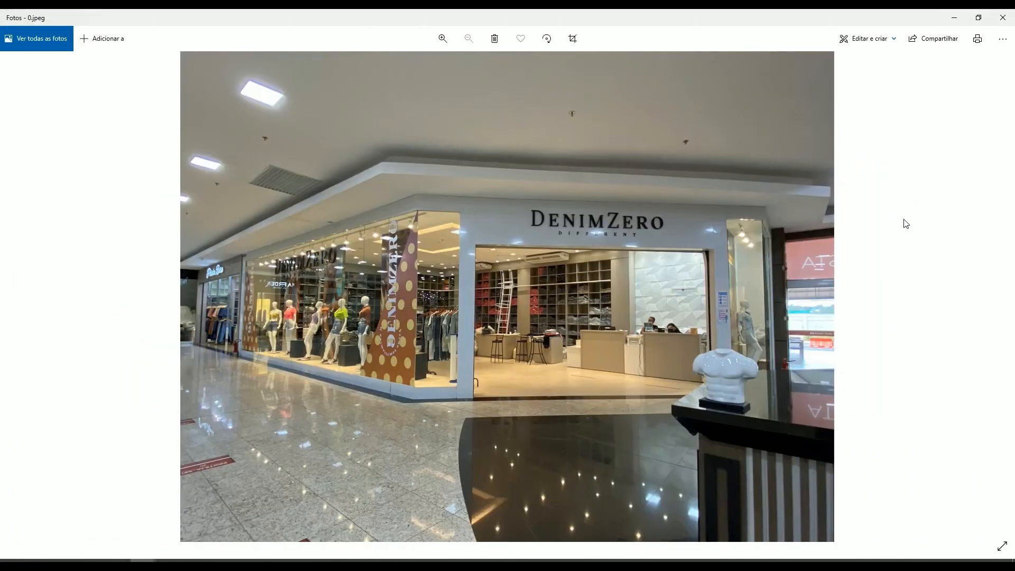
key(Right)
key(Right)
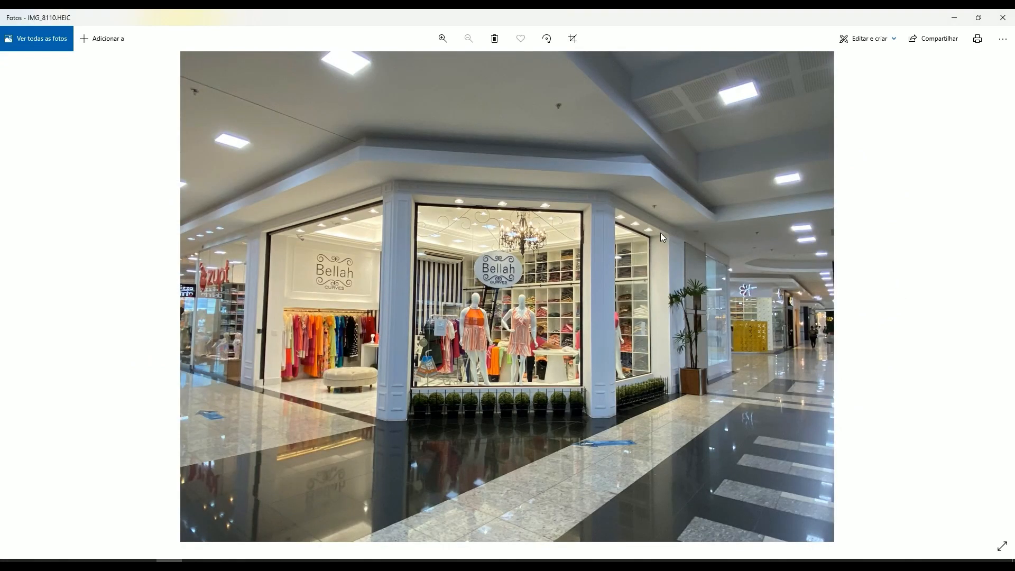
scroll(563, 226, up, 3)
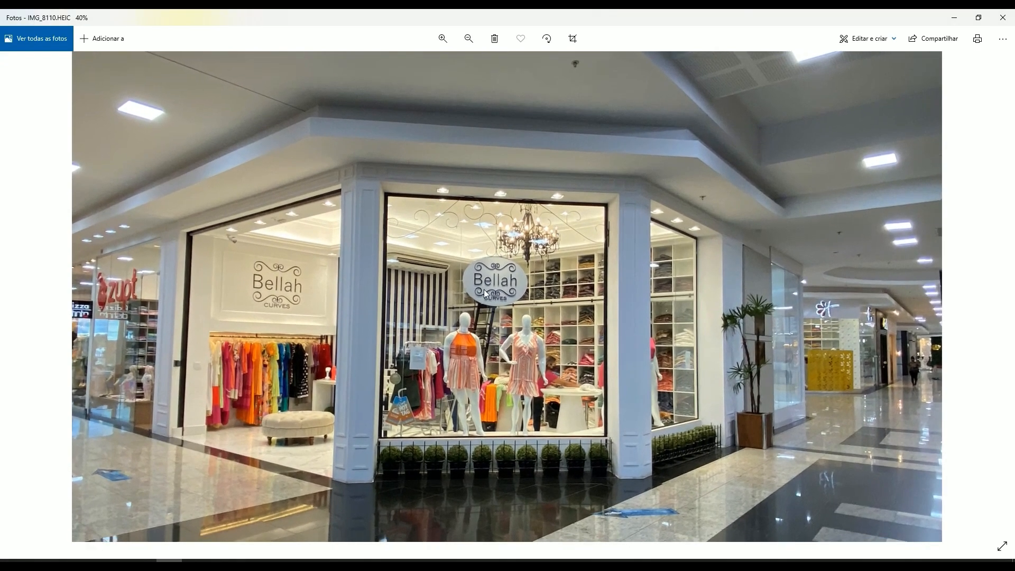
drag(484, 290, 397, 221)
scroll(396, 223, up, 2)
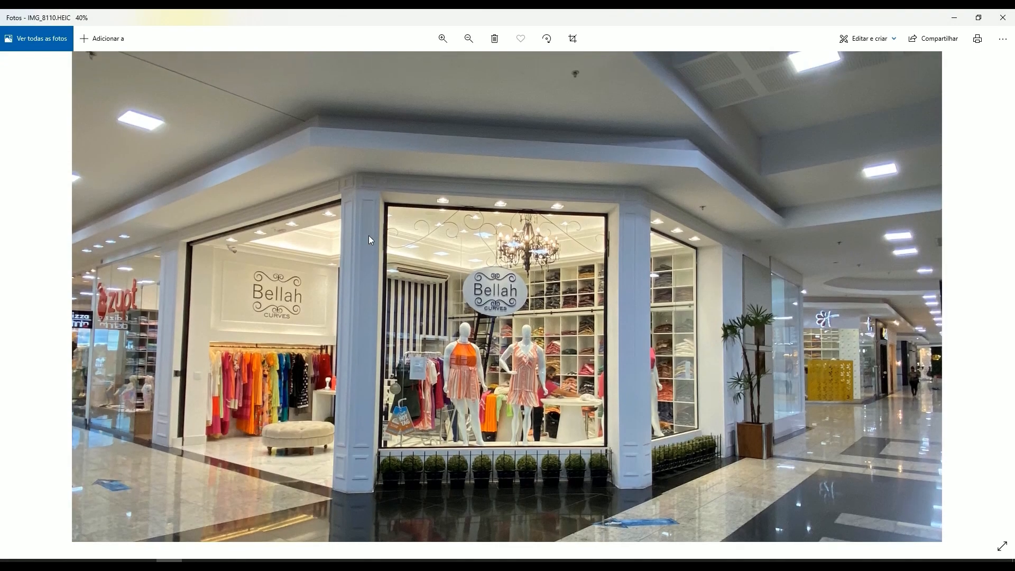
drag(666, 222, 684, 211)
click(1003, 17)
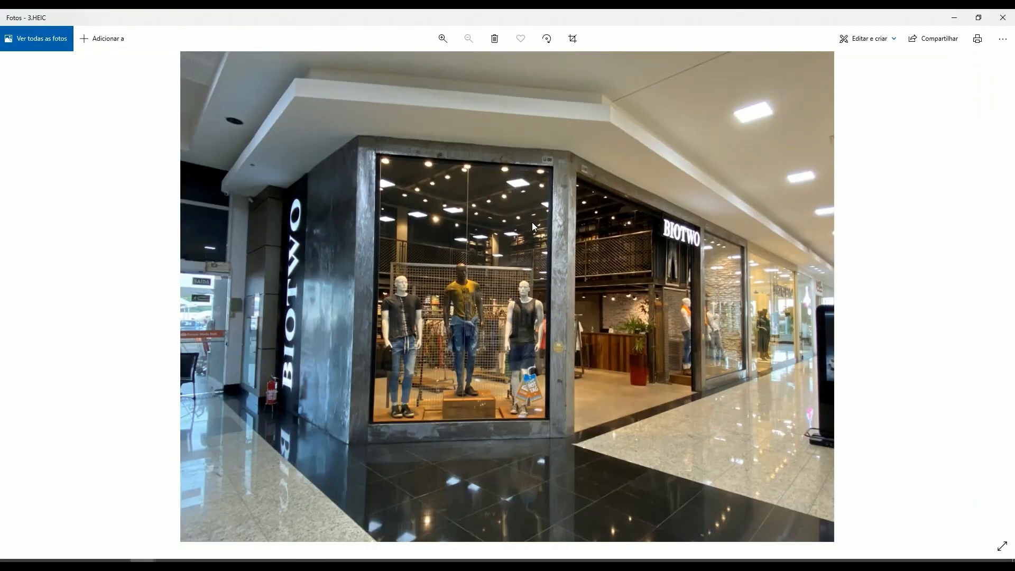
- Inspect the BIOTWO storefront lighting in 3.HEIC and compare the dark and lit storefront photos through 7.jpg
scroll(483, 350, up, 3)
scroll(483, 350, up, 4)
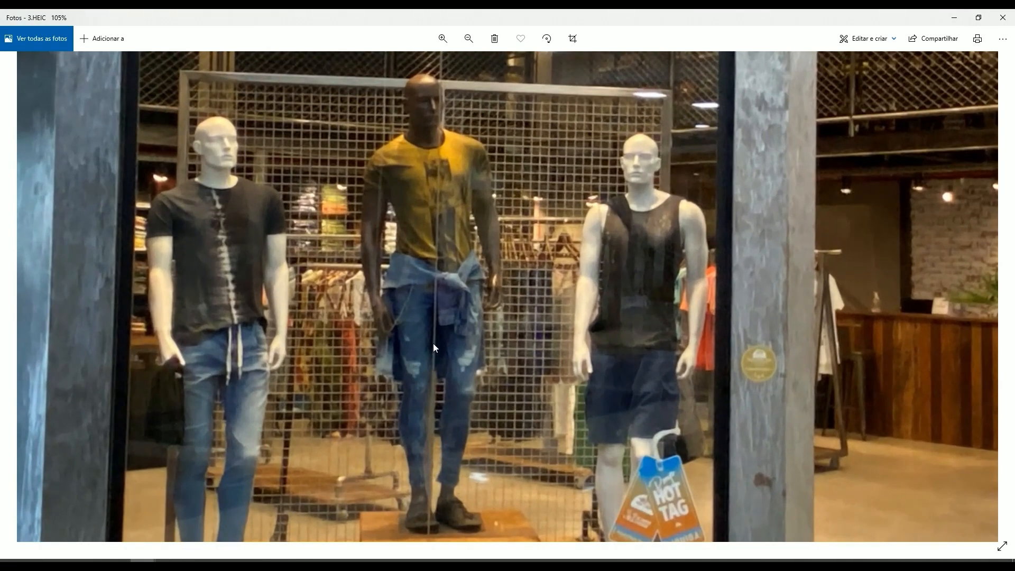
scroll(598, 310, down, 7)
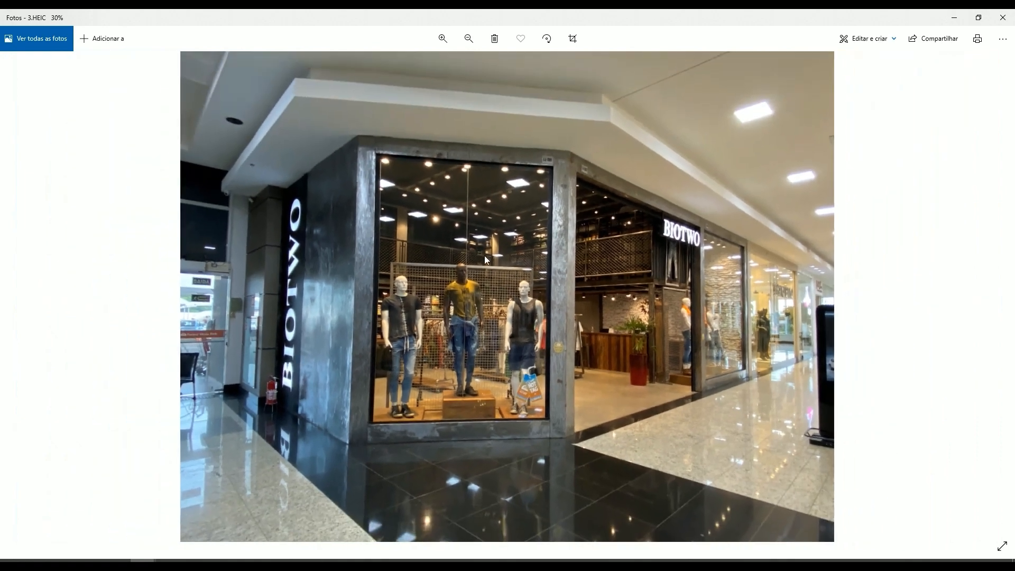
key(Right)
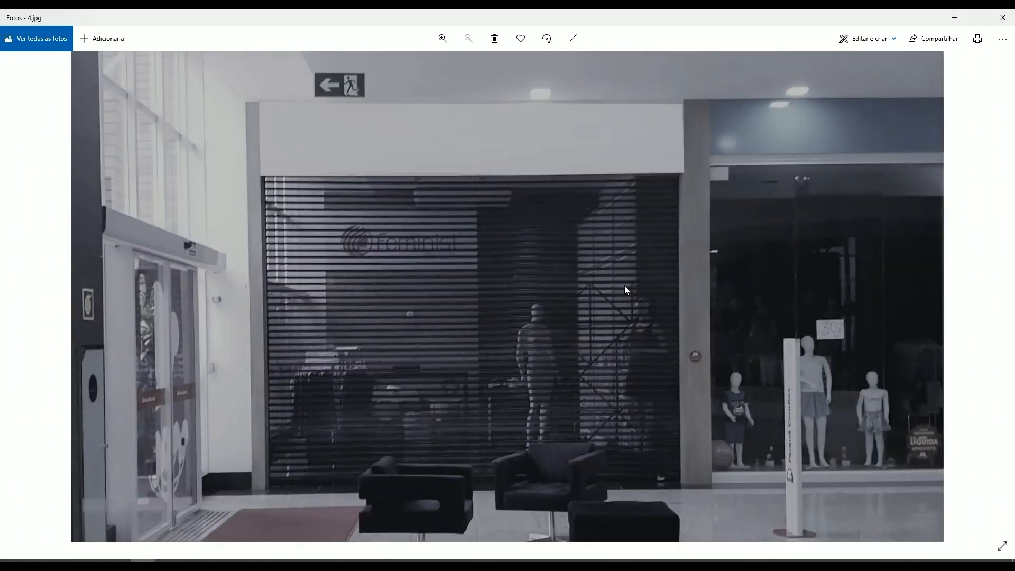
key(Right)
scroll(487, 251, up, 2)
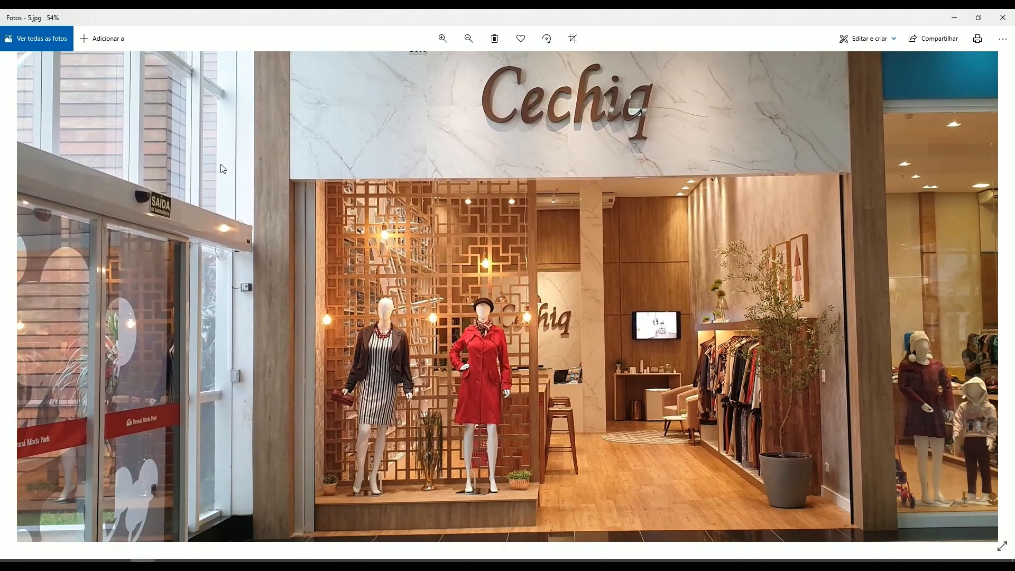
scroll(365, 199, down, 2)
key(Right)
key(Right)
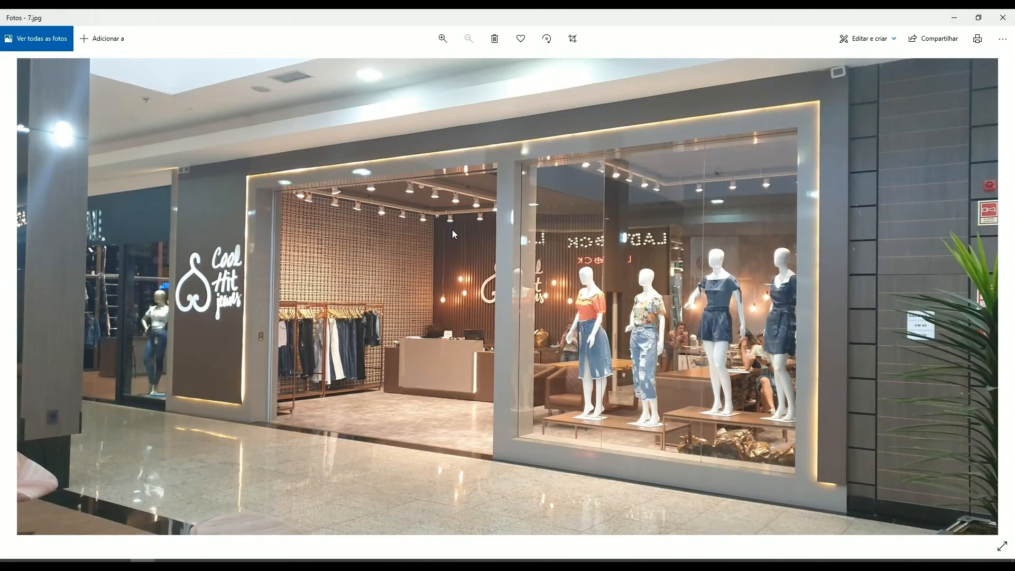
key(Left)
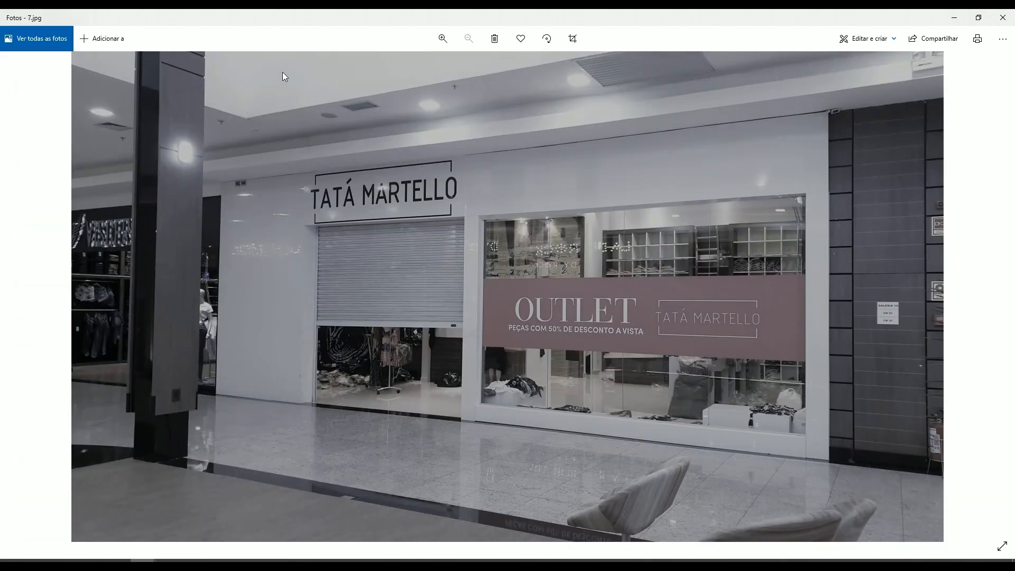
- Browse the storefront photos from 7.jpg to 11.HEIC and inspect the Encantos shop window lighting up close
key(Right)
key(Right)
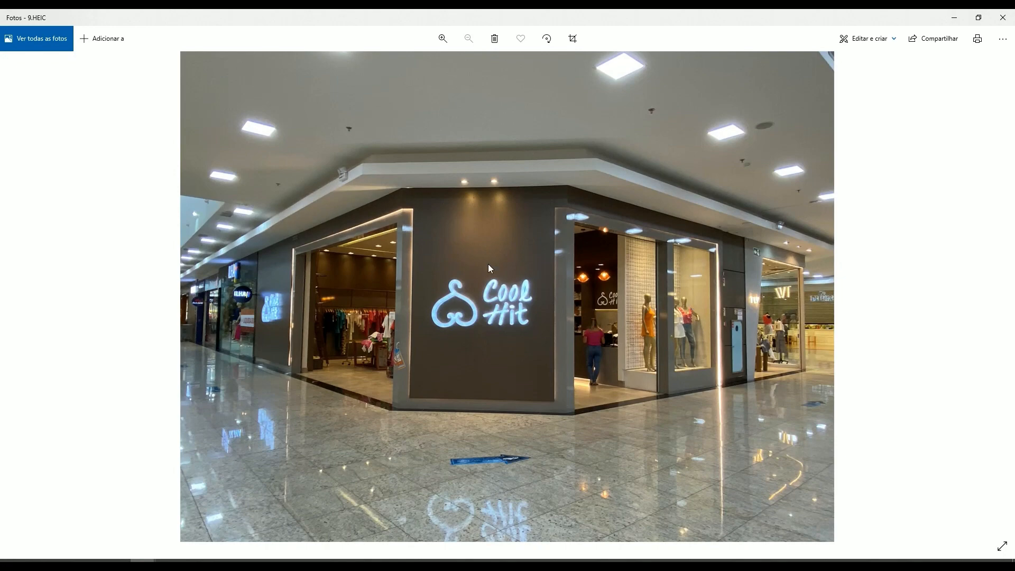
key(Right)
key(Right)
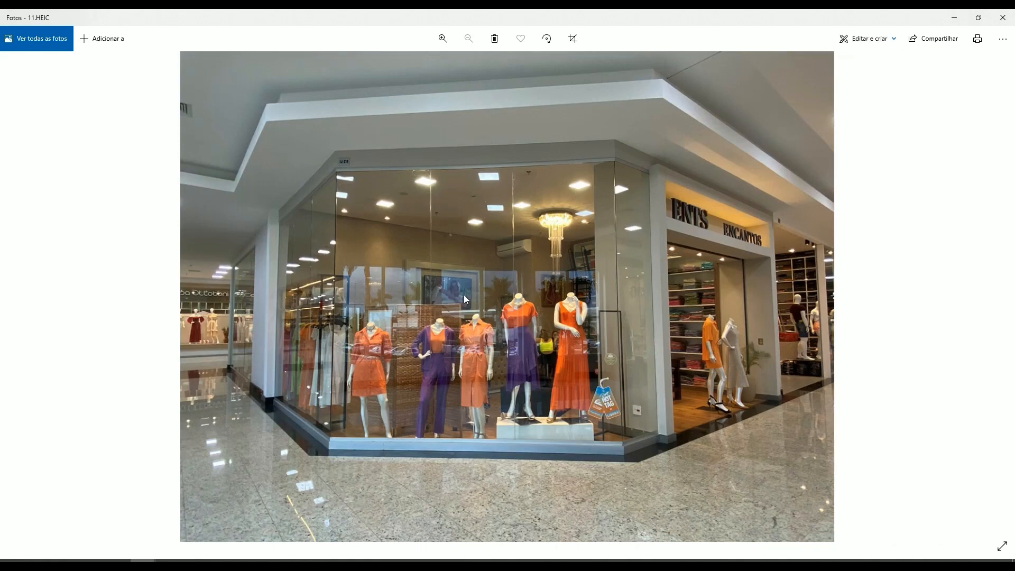
key(Right)
key(Left)
key(Right)
key(Right)
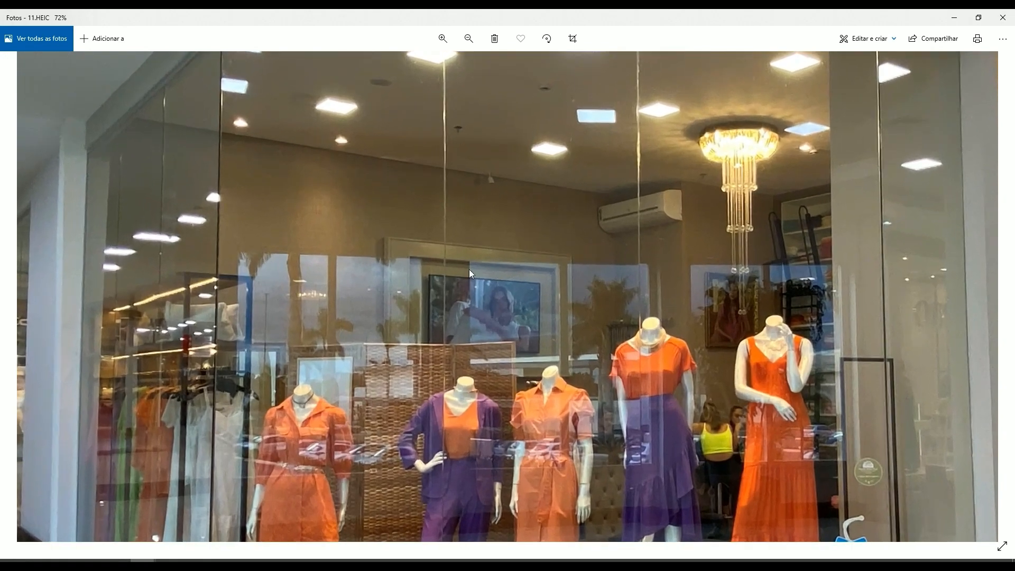
key(Left)
key(Left)
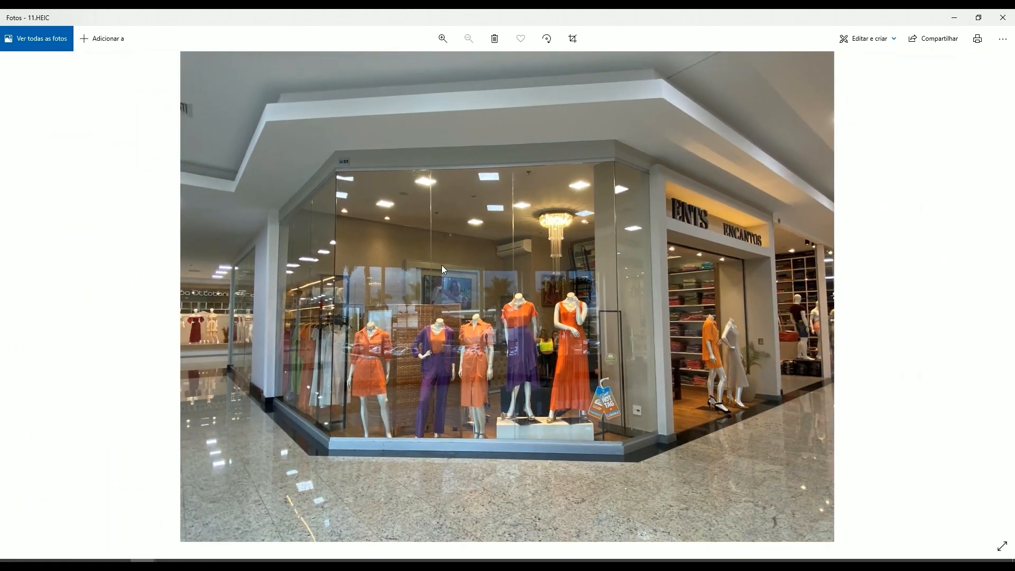
- Go on to 15.jpg and inspect the illuminated jewellery display cases of the Jaqueline Bueno storefront up close
key(Right)
key(Right)
key(Right)
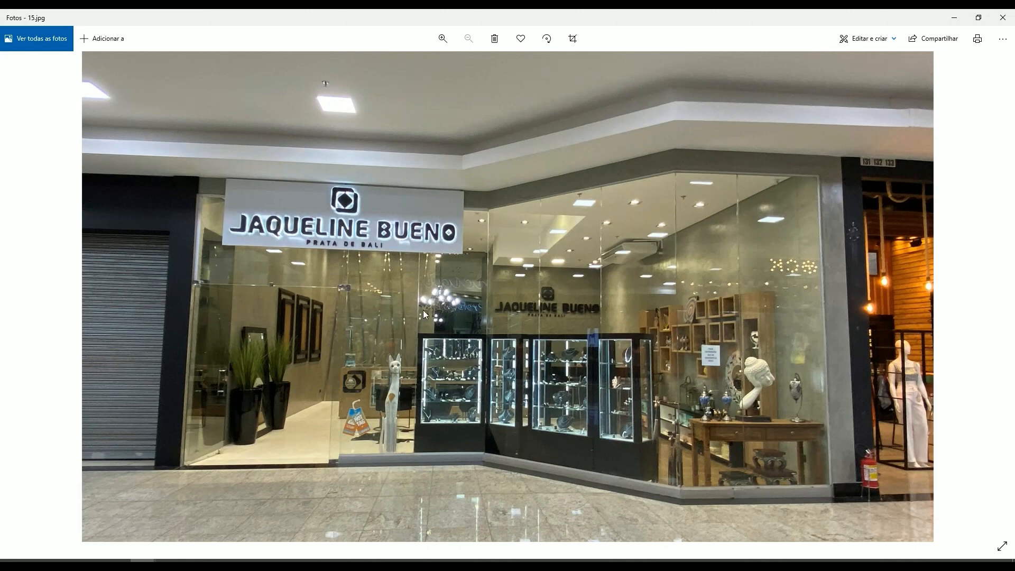
ctrl+scroll(385, 319, up, 1)
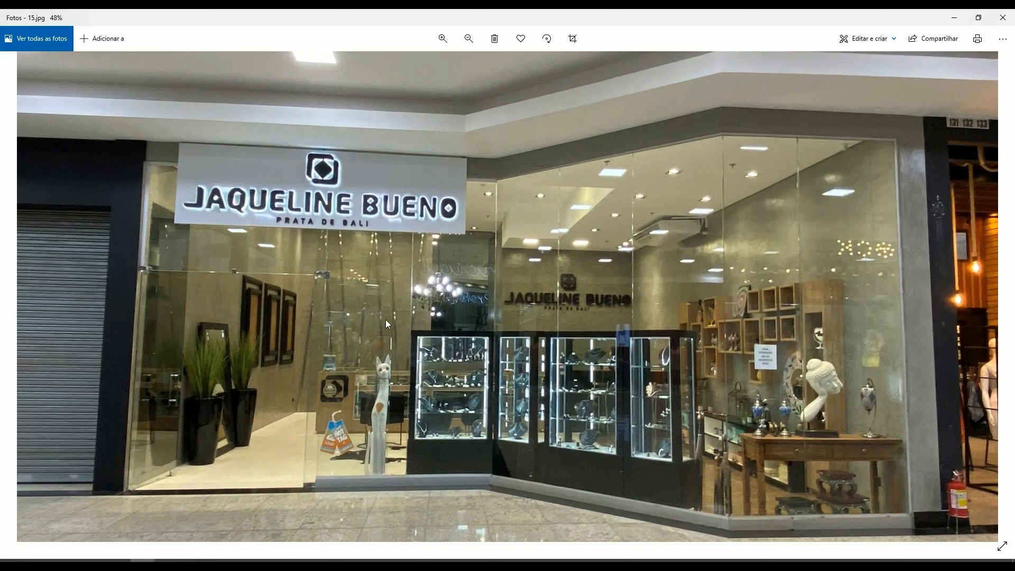
ctrl+scroll(447, 360, up, 5)
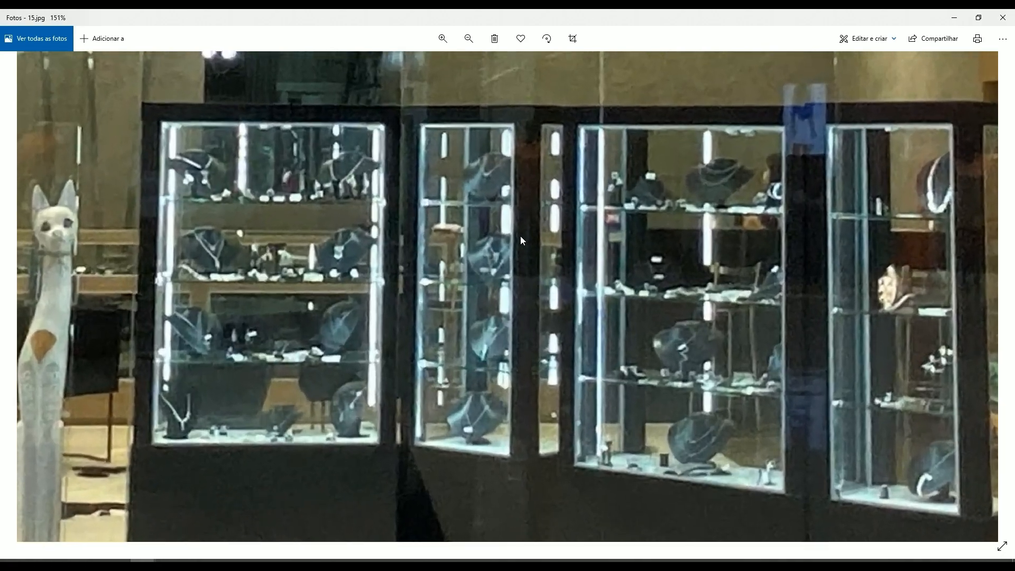
ctrl+scroll(520, 236, down, 3)
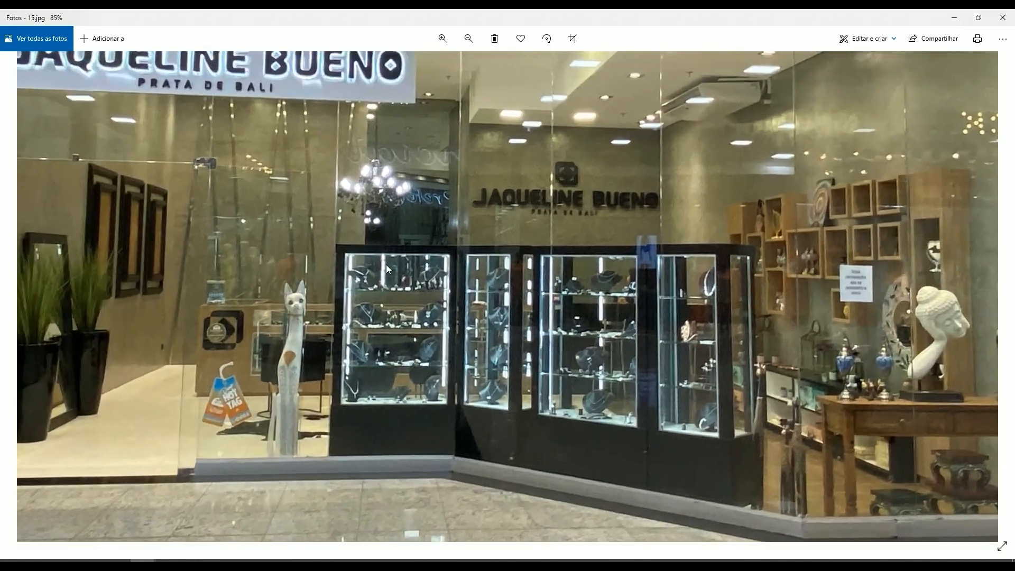
ctrl+scroll(386, 265, up, 2)
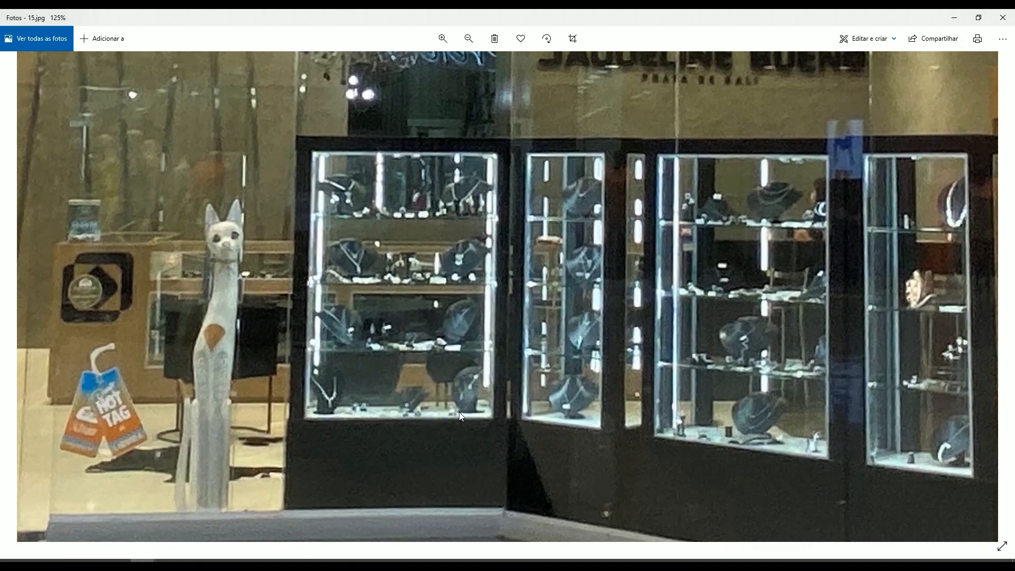
drag(658, 291, 564, 284)
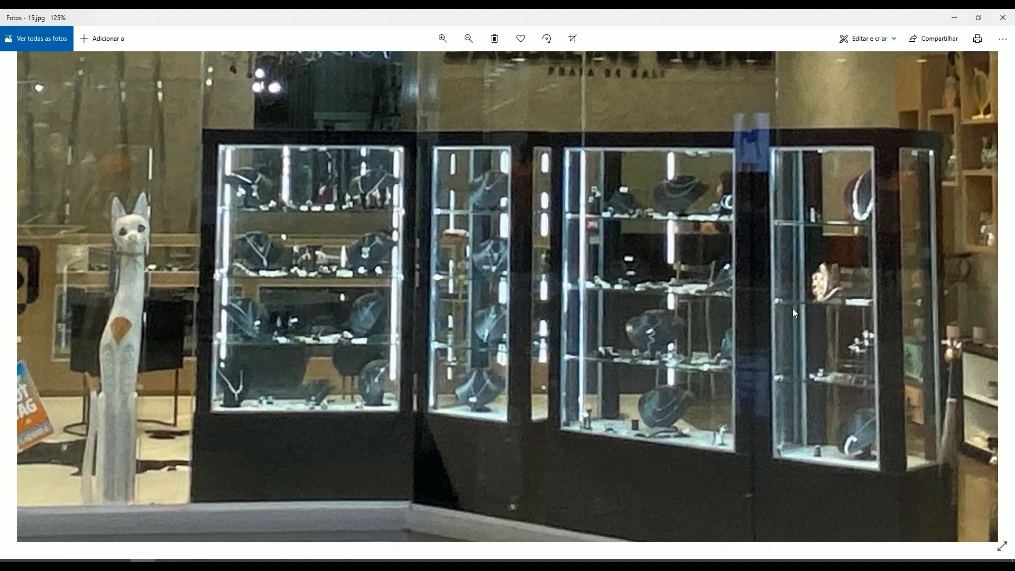
drag(793, 312, 700, 312)
ctrl+scroll(649, 248, down, 2)
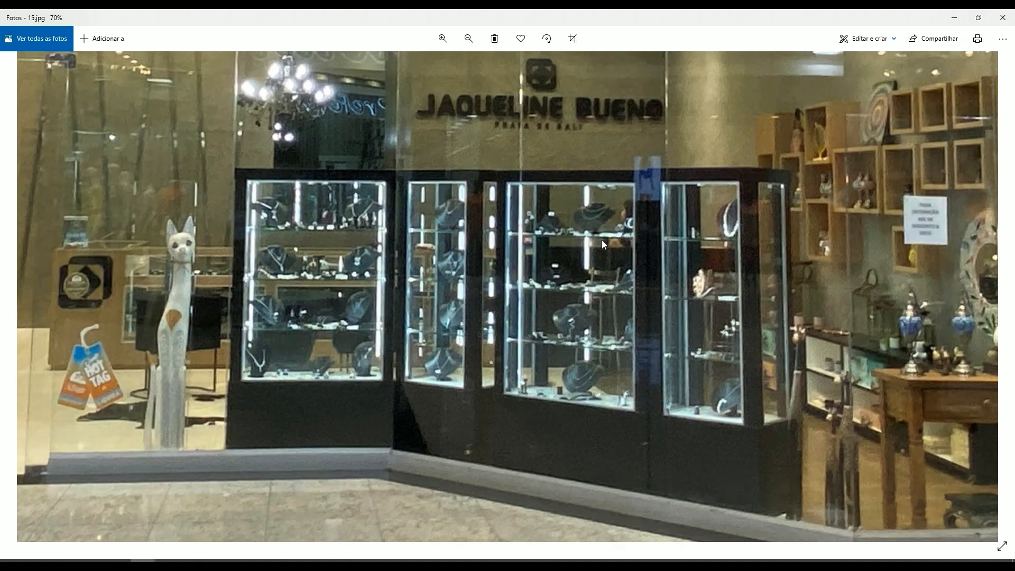
scroll(377, 387, up, 2)
drag(670, 340, 613, 353)
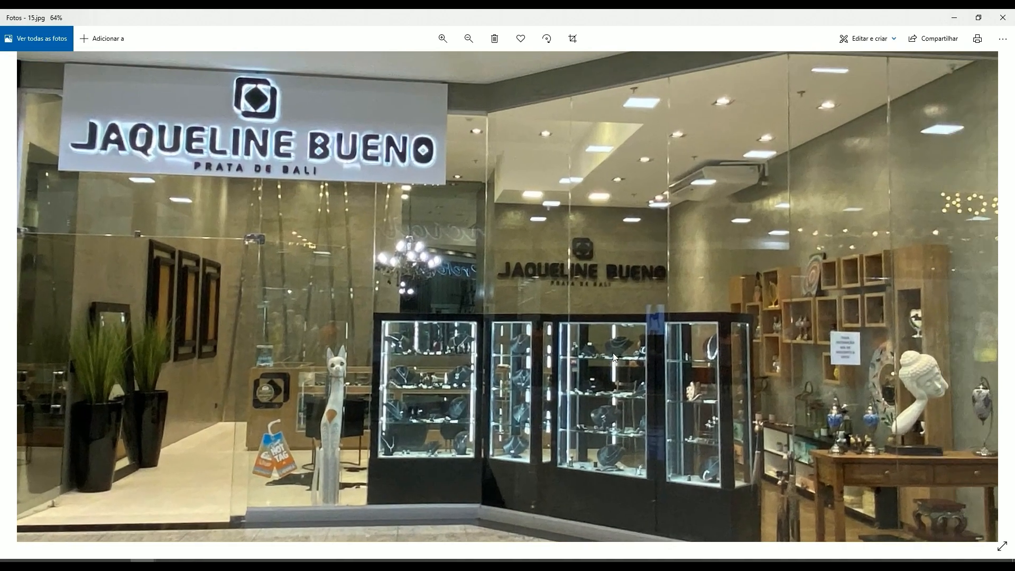
scroll(624, 307, down, 2)
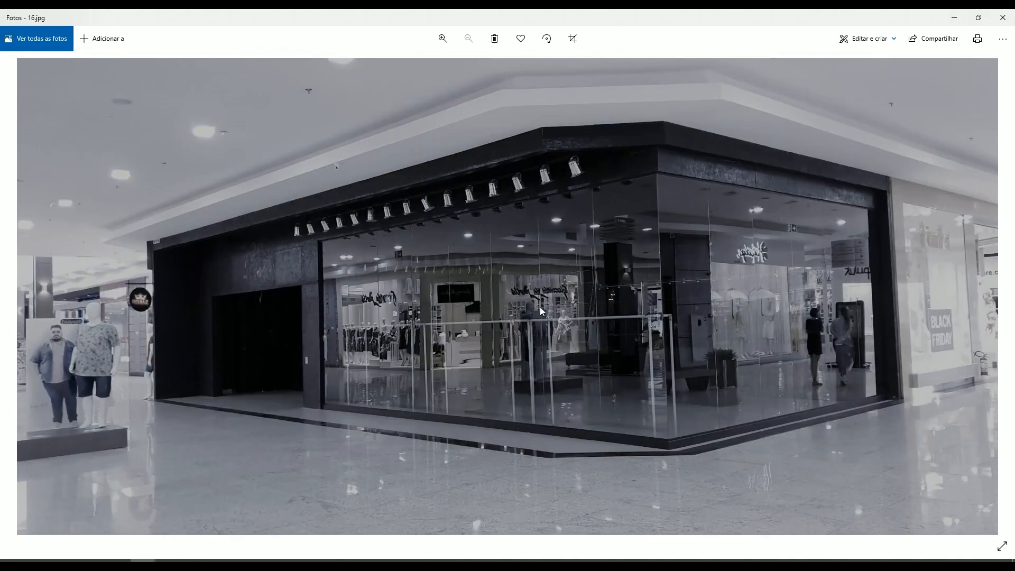
- Browse the storefront photos from 16.jpg to the MURAU shop in 19.HEIC
key(Right)
key(Right)
key(Left)
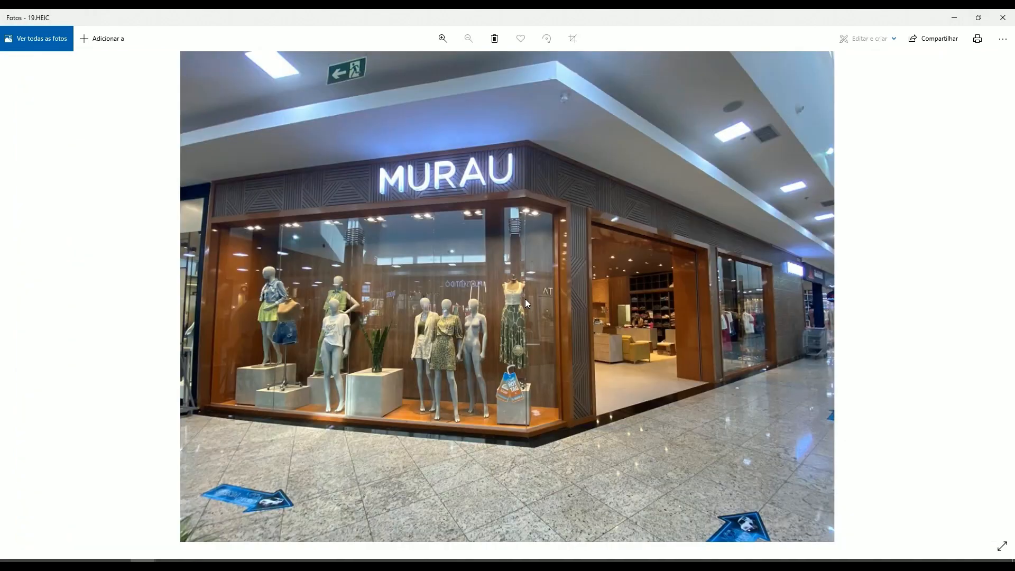
key(Right)
key(Right)
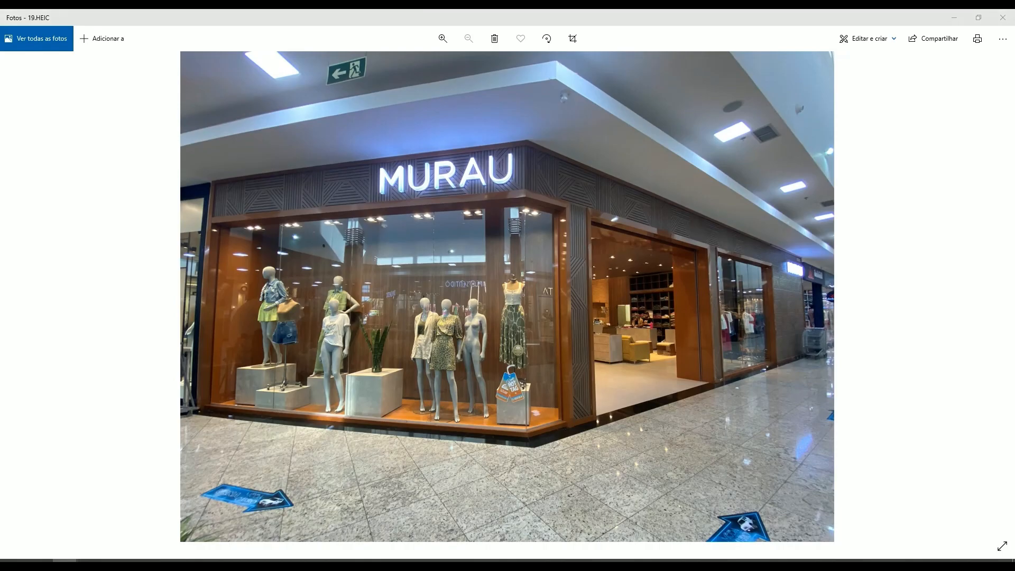
- Switch to Revit and examine the spots, track lights and LED panels around the vases and dining table in the Nível - Térreo ceiling plan
key(alt+Tab)
scroll(755, 220, down, 3)
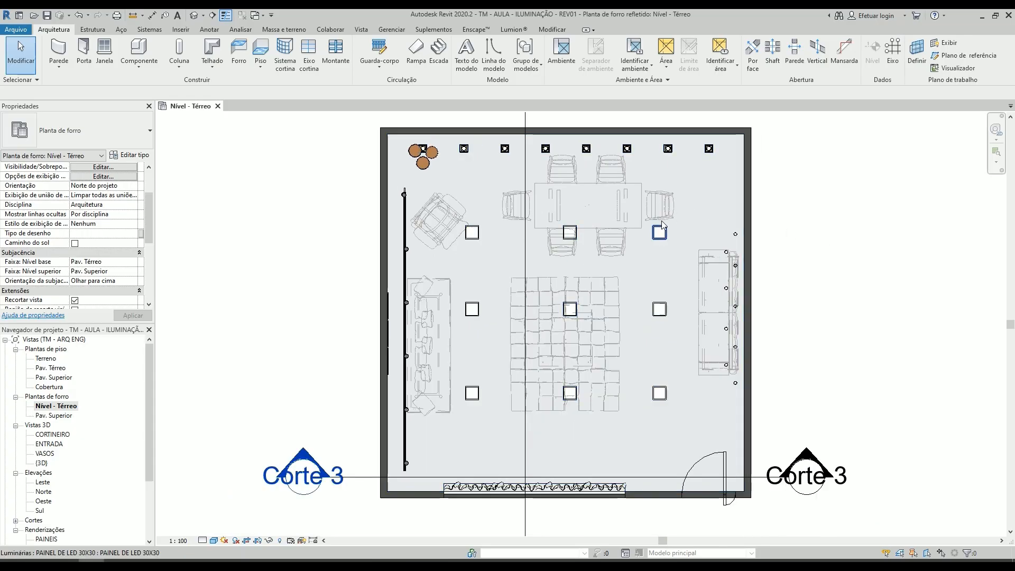
scroll(593, 267, up, 2)
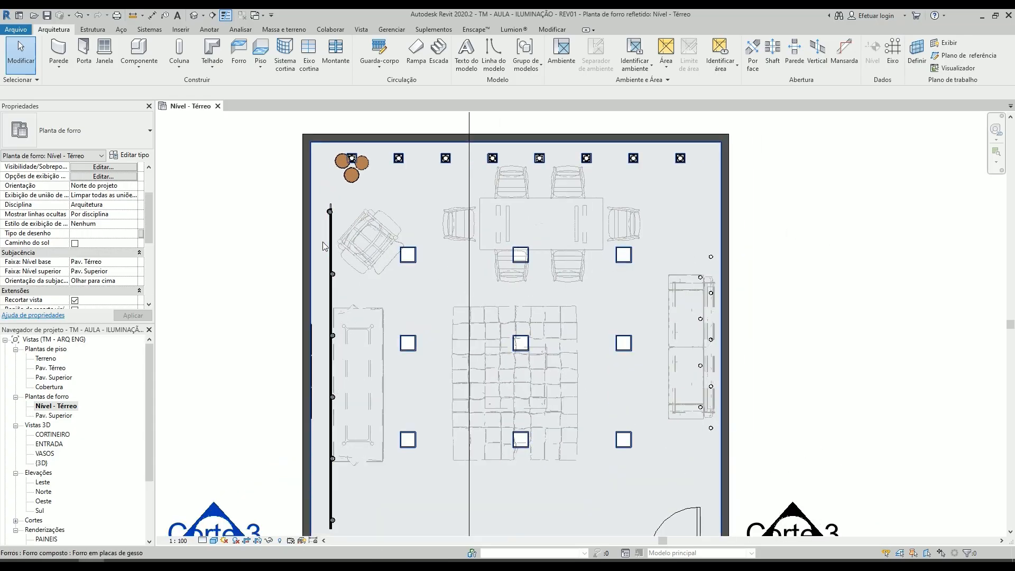
scroll(323, 223, up, 4)
scroll(513, 242, down, 5)
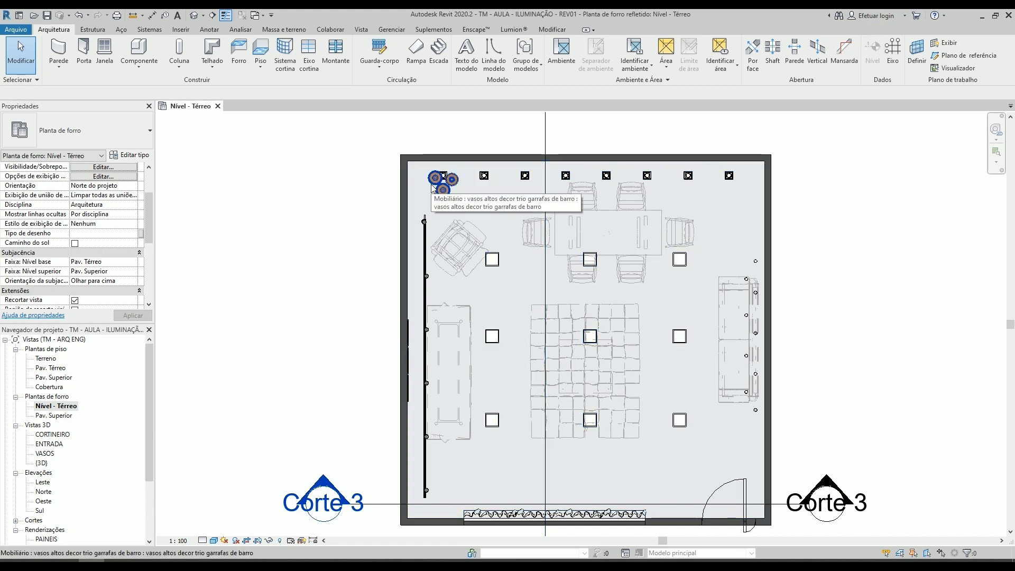
scroll(452, 227, up, 4)
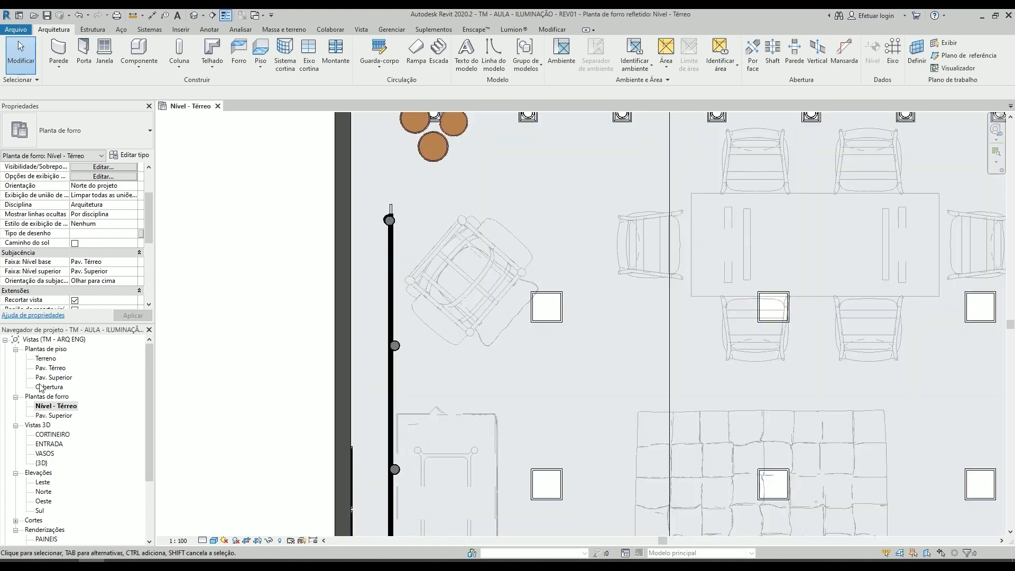
scroll(415, 267, down, 2)
scroll(443, 227, down, 1)
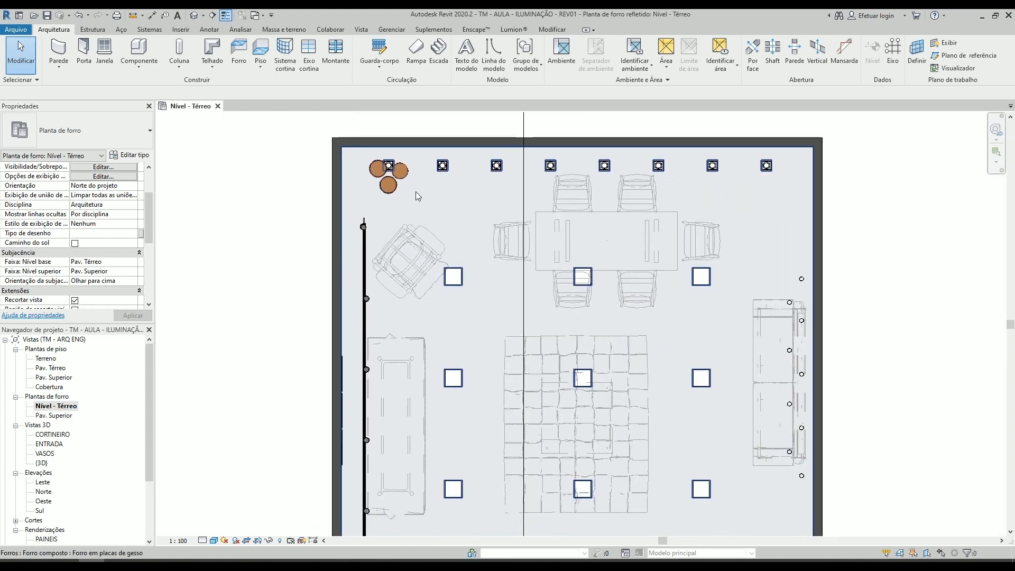
scroll(583, 222, up, 3)
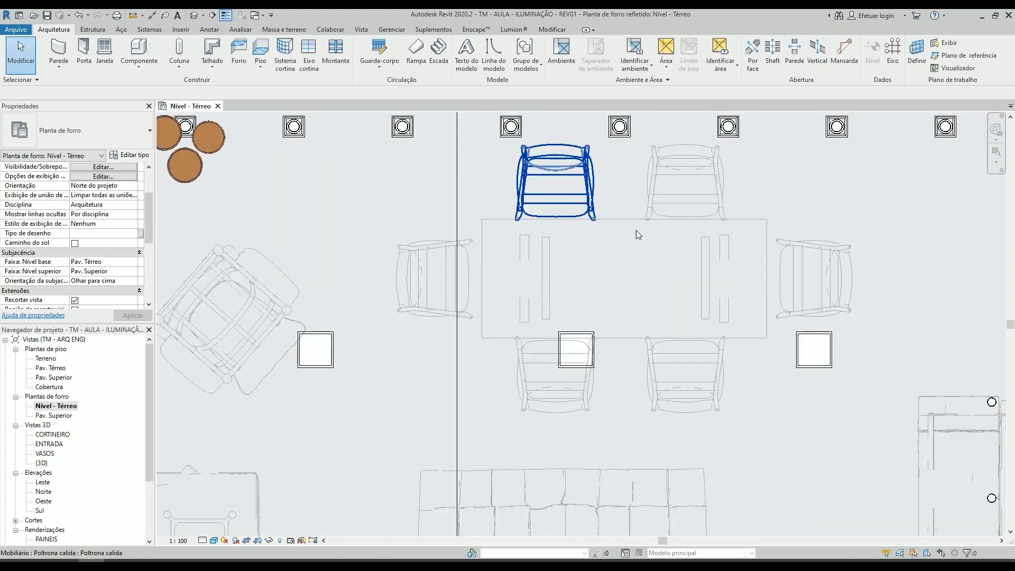
scroll(636, 230, down, 2)
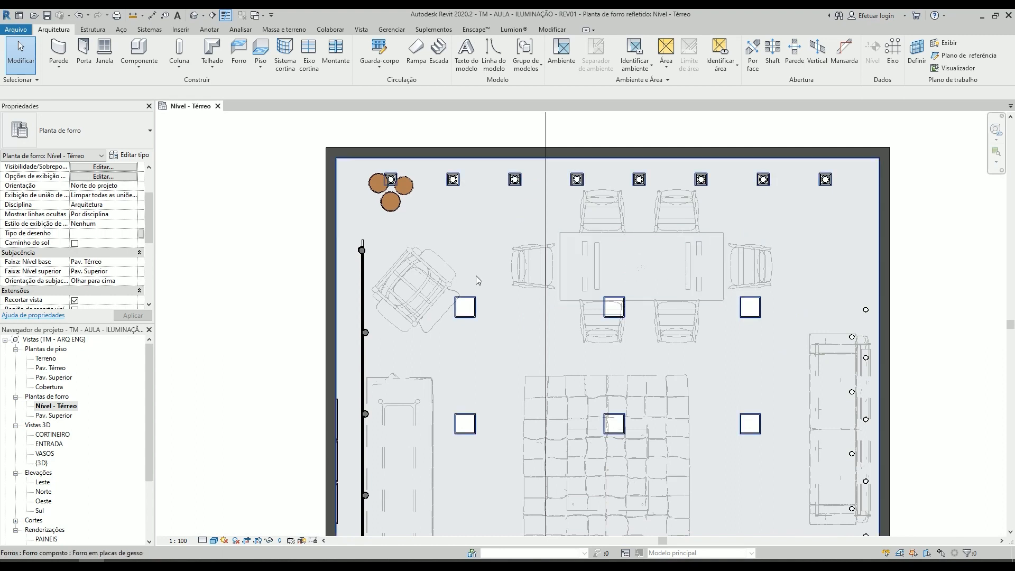
- Select the PAR 30 spot beside the vases in the upper row and open its type properties
scroll(495, 192, up, 3)
click(413, 173)
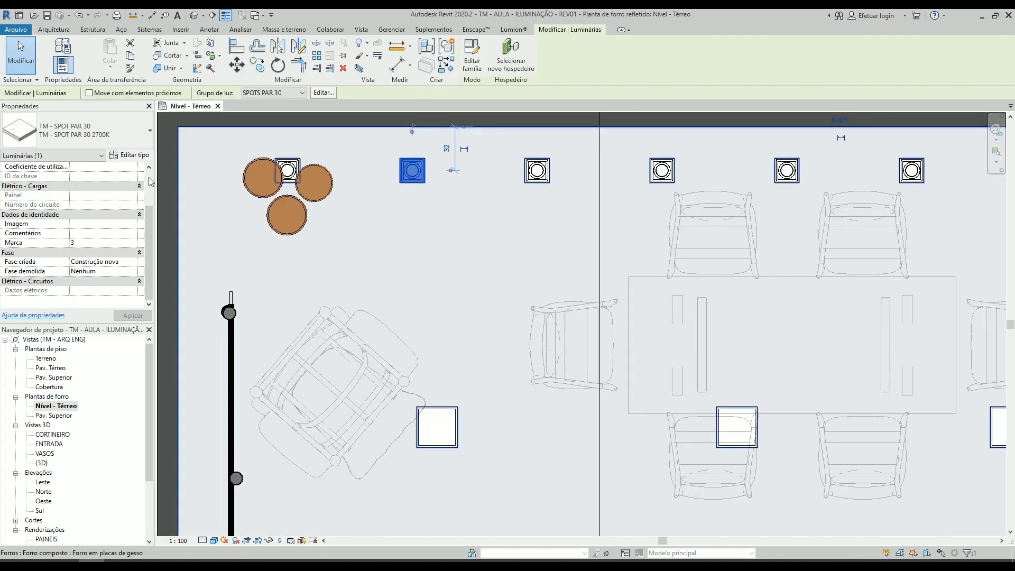
click(90, 129)
click(133, 155)
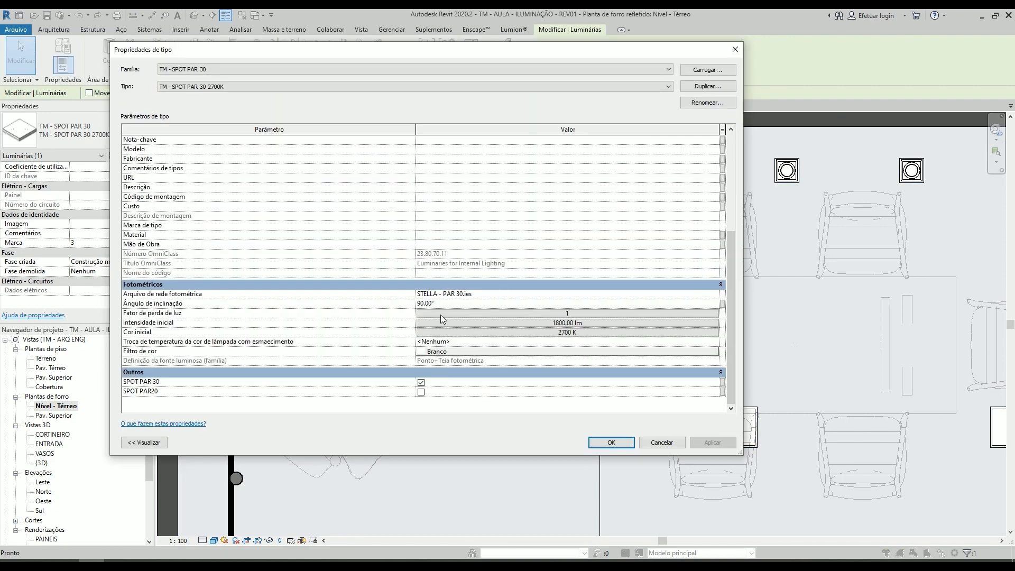
scroll(443, 318, up, 10)
scroll(664, 254, down, 10)
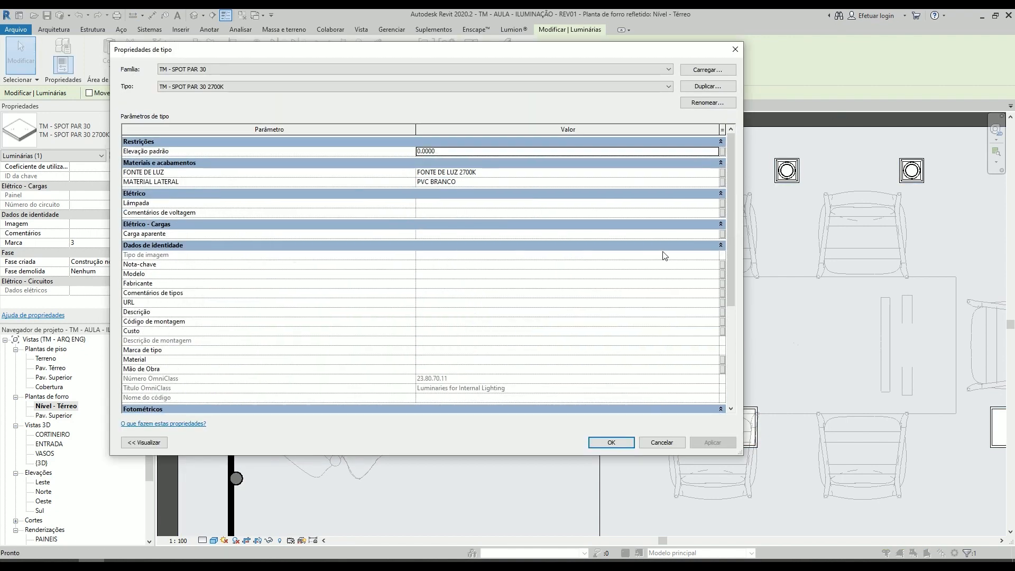
- Review the FONTE DE LUZ and MATERIAL LATERAL materials and the photometric parameters of the TM - SPOT PAR 30 2700K type
scroll(531, 323, up, 5)
click(497, 172)
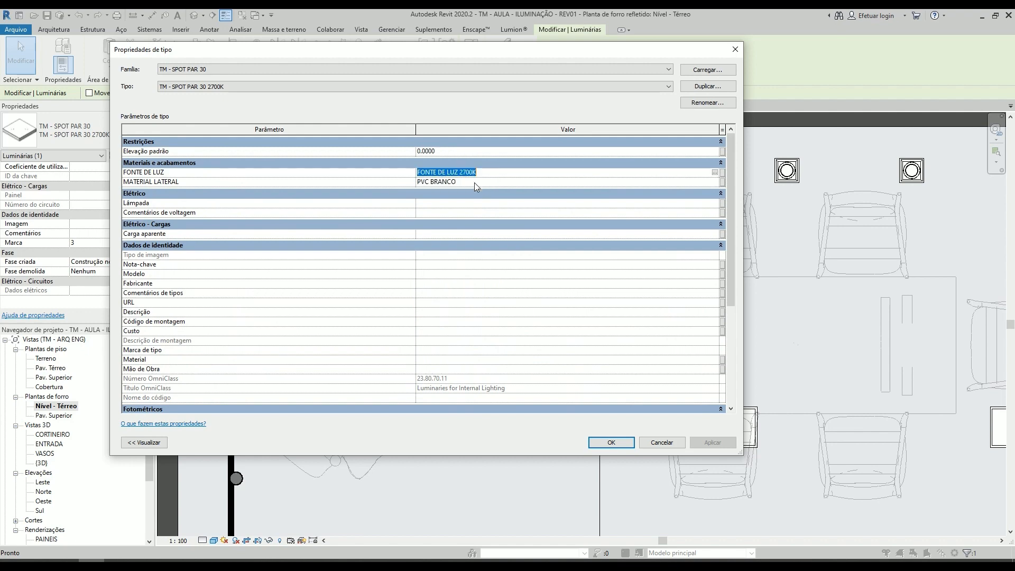
scroll(725, 151, down, 10)
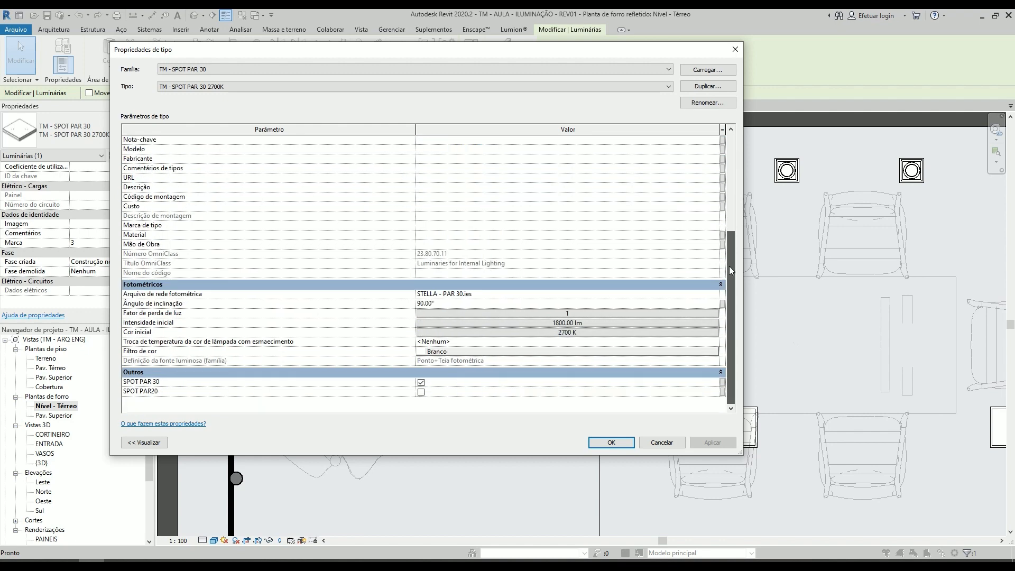
scroll(229, 145, up, 10)
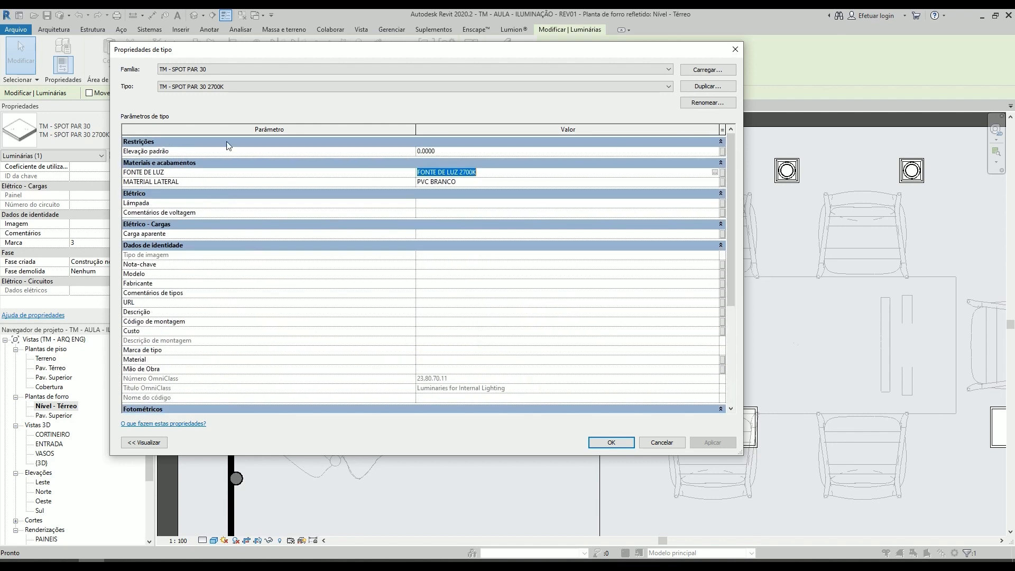
click(498, 182)
click(500, 172)
- Open the material browser for the FONTE DE LUZ parameter and look through the FONTE DE LUZ materials, ending on FONTE DE LUZ 2700K
click(712, 173)
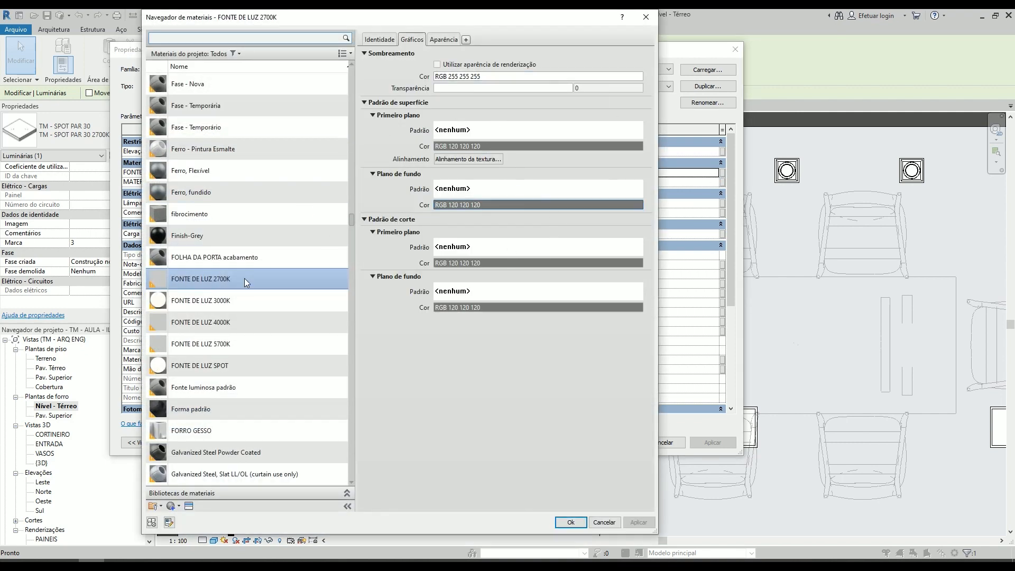
click(213, 305)
click(232, 278)
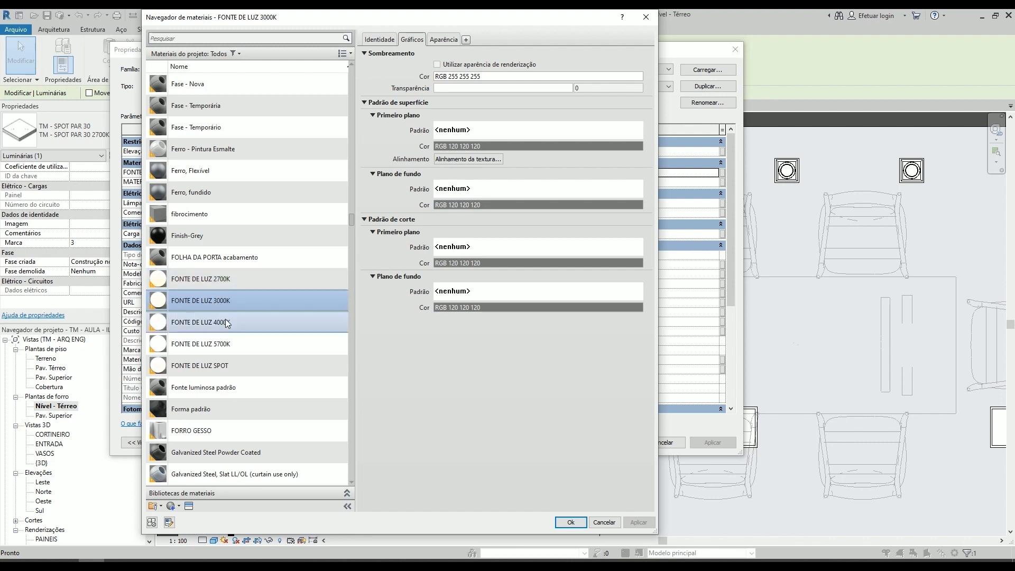
click(227, 342)
click(222, 284)
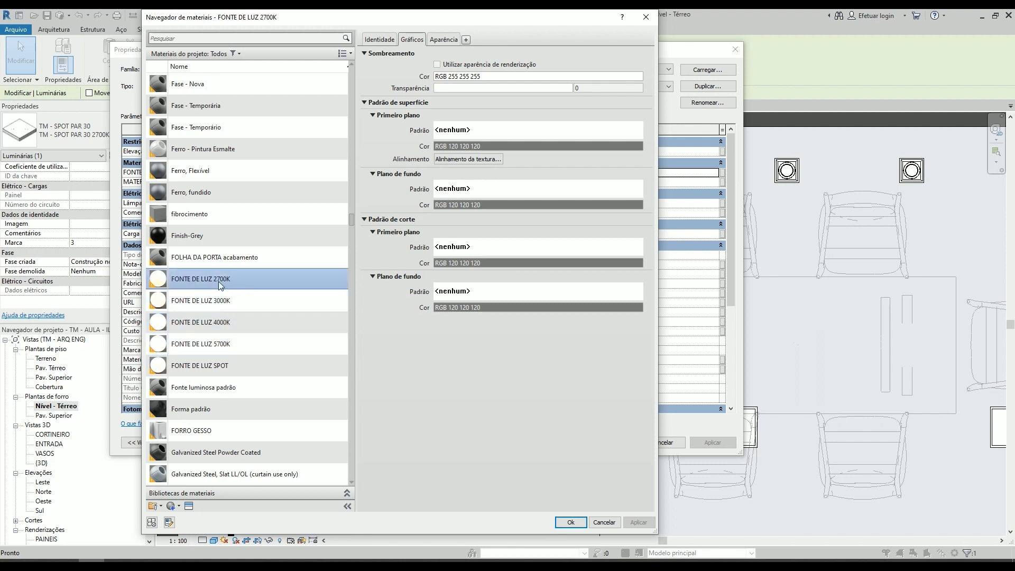
- Compare the self-illumination luminance and colour temperature of the FONTE DE LUZ 2700K, 3000K, 4000K and 5700K materials, ending on 2700K
click(442, 41)
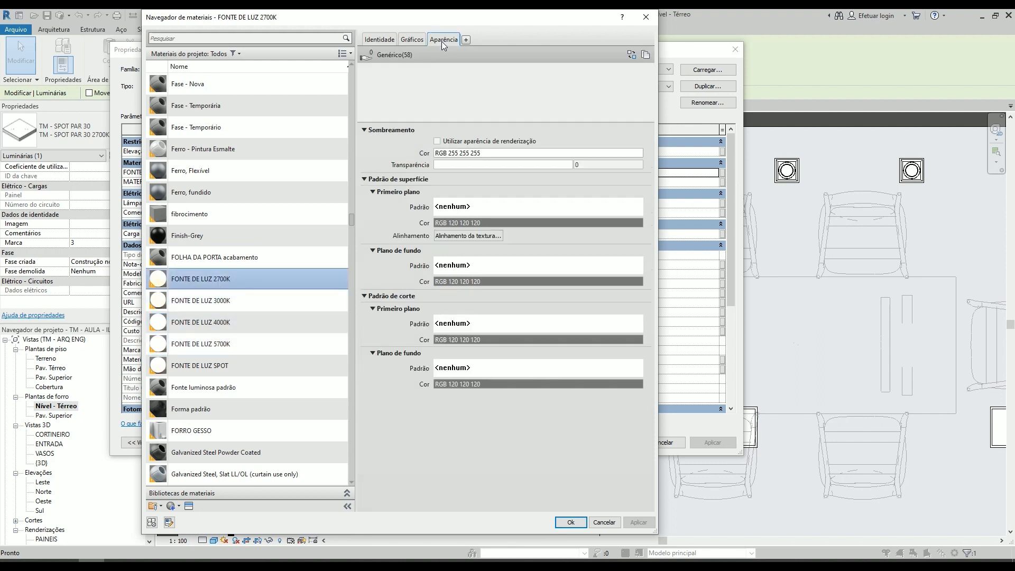
click(364, 279)
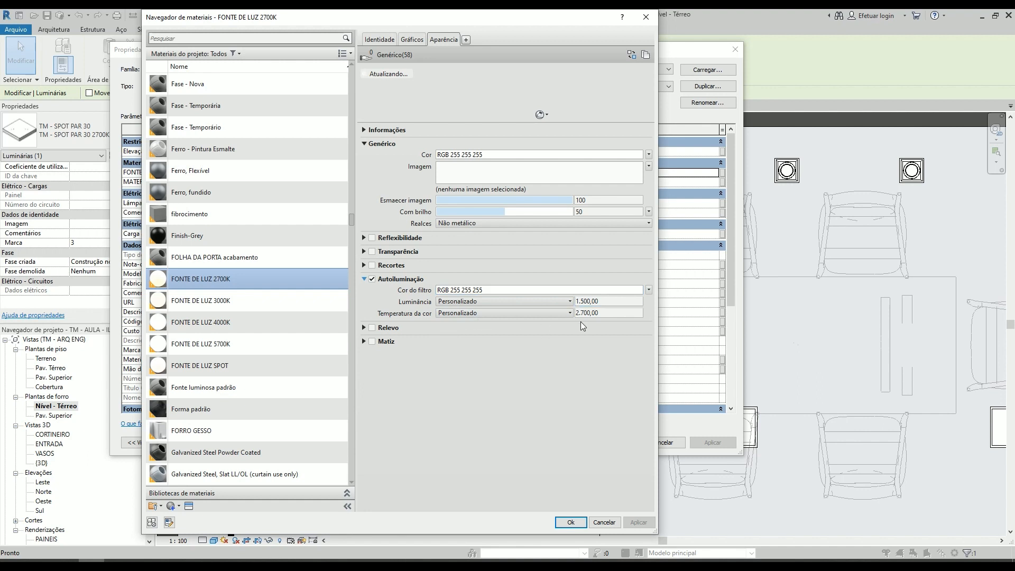
click(254, 301)
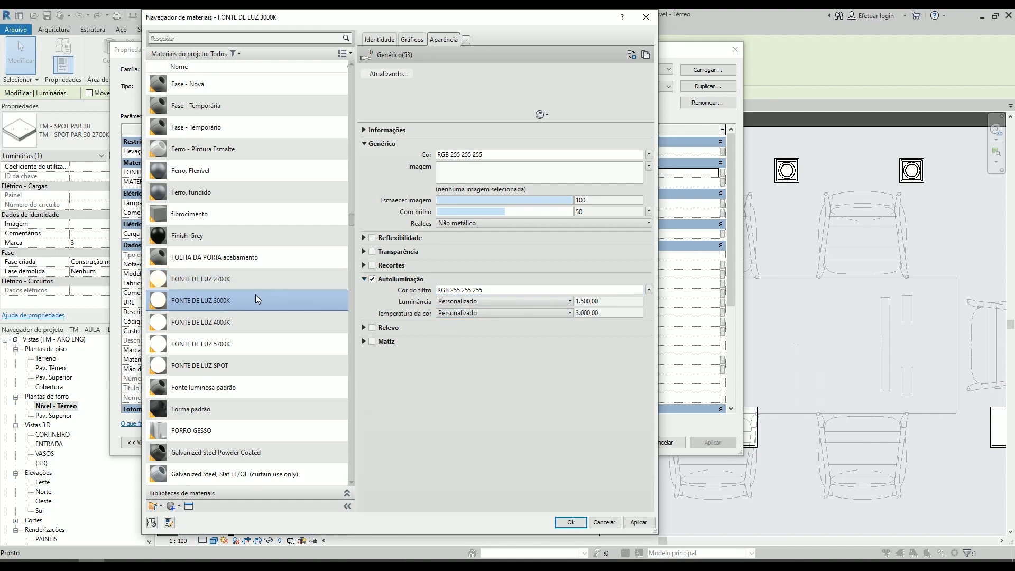
click(227, 323)
click(218, 345)
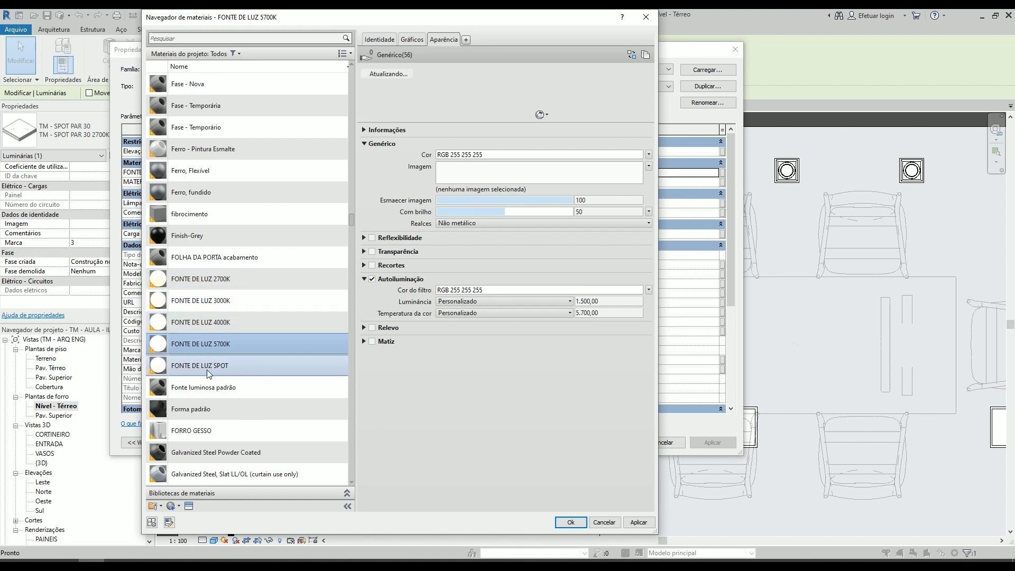
click(222, 280)
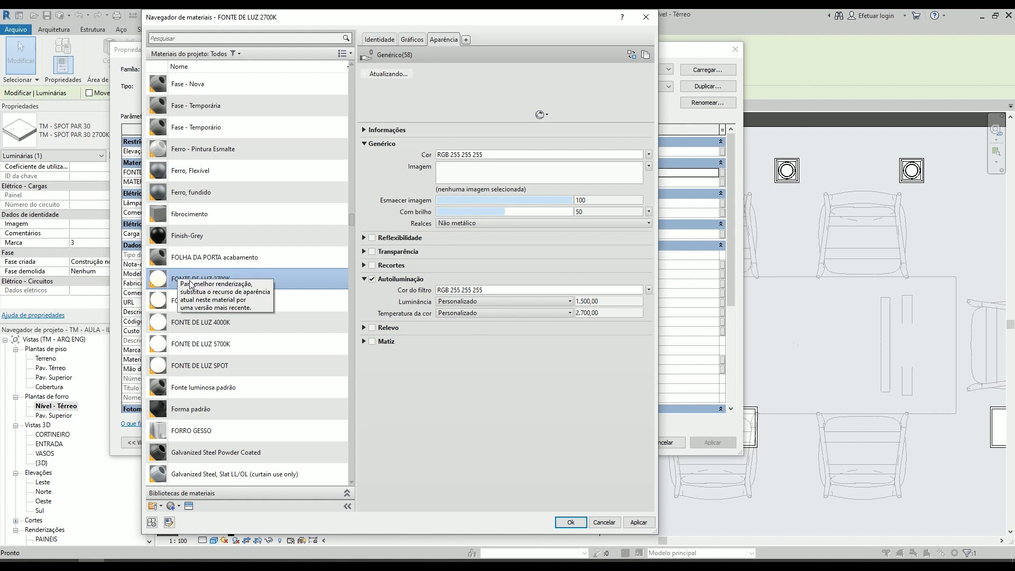
- Create a new material in the material browser and show its appearance properties
click(172, 506)
click(195, 517)
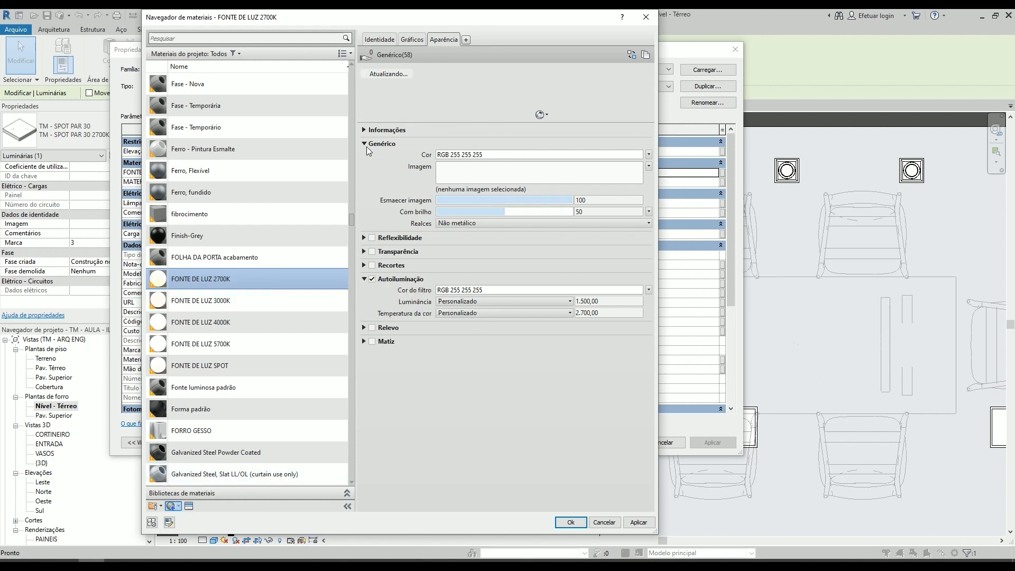
click(383, 40)
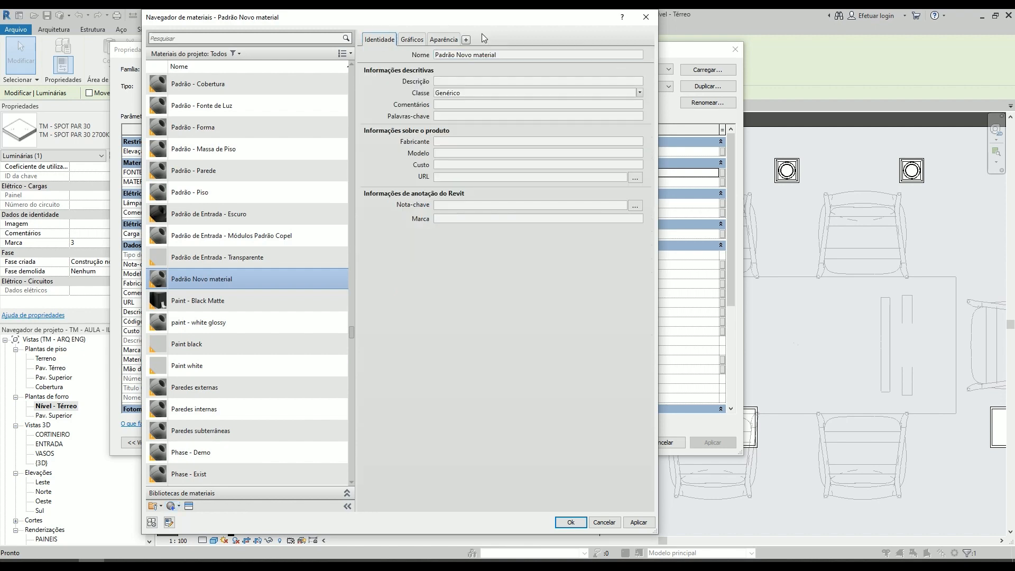
click(435, 37)
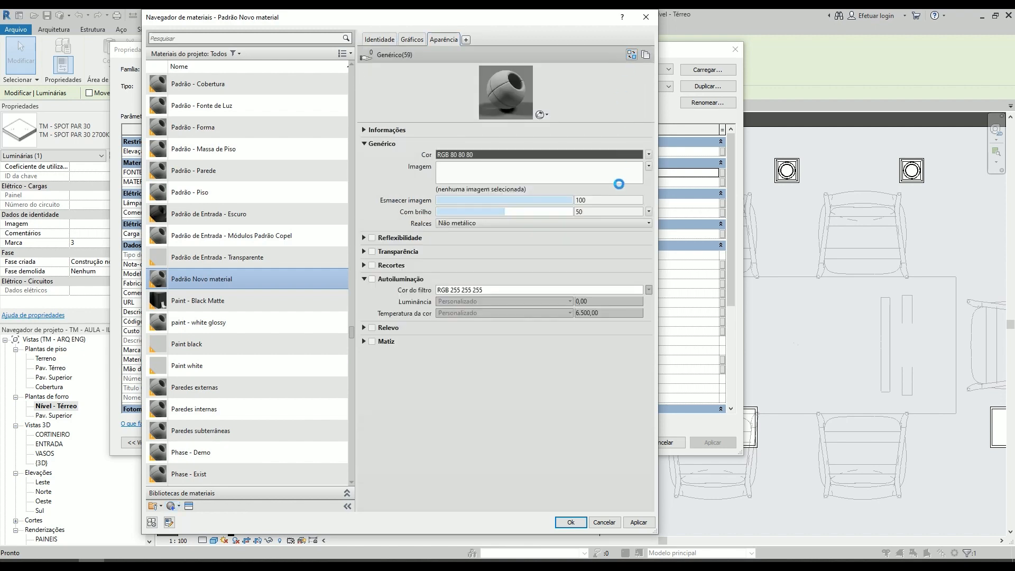
- Browse the Vidro assets of the appearance library for lamp and luminous glass, then leave the material and type properties without saving
click(632, 54)
click(249, 95)
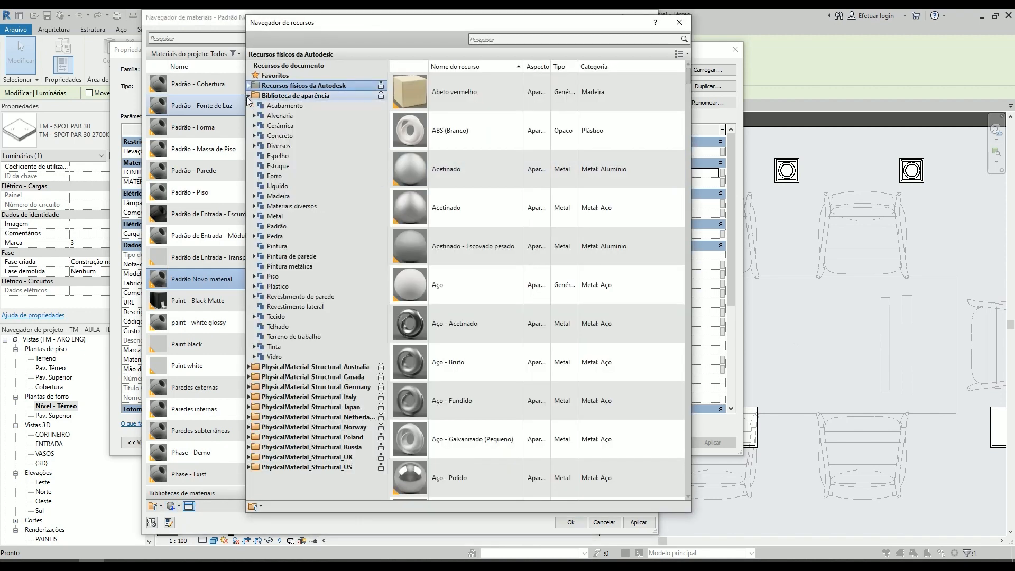
click(285, 357)
scroll(563, 210, down, 10)
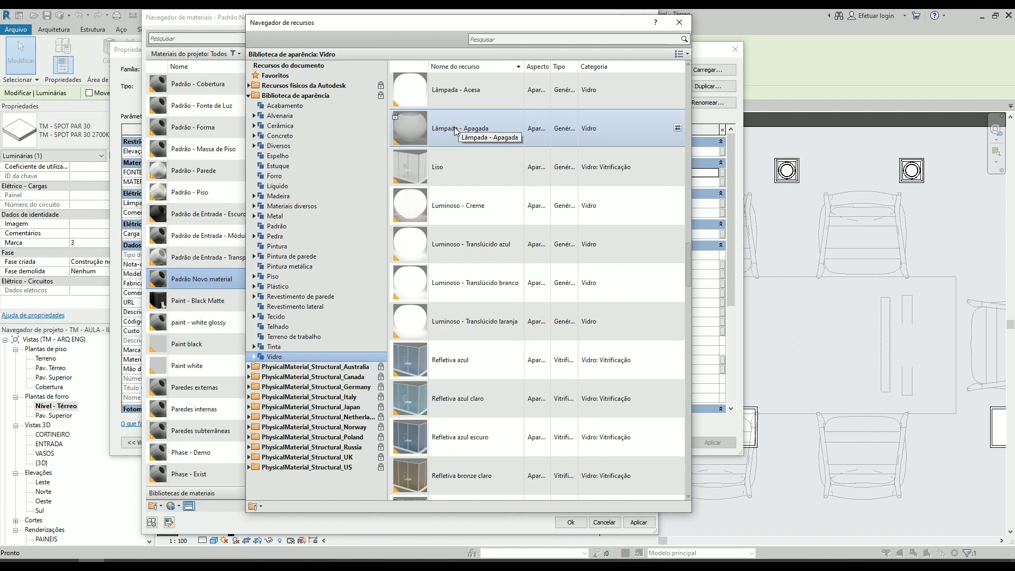
click(680, 22)
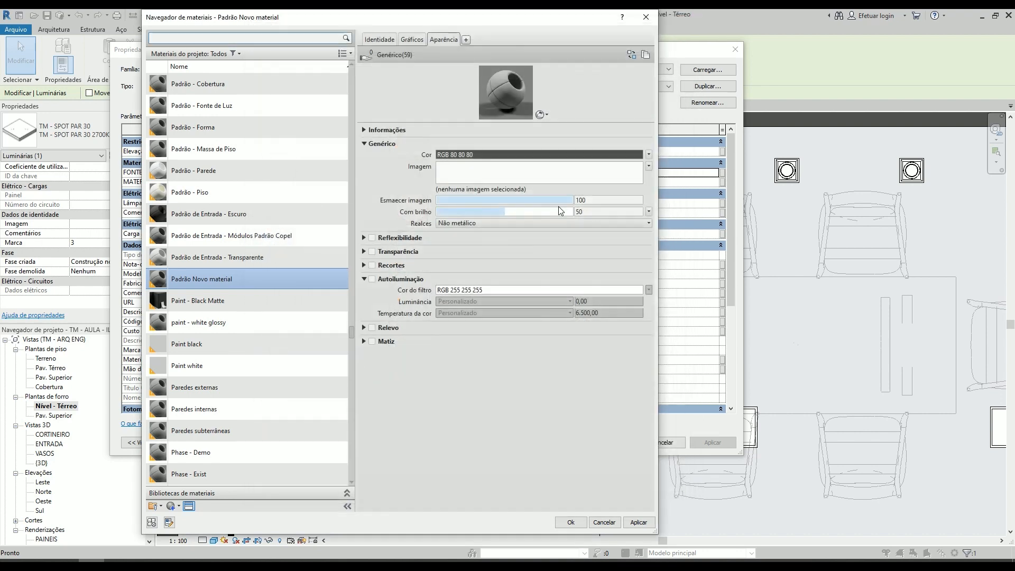
click(603, 525)
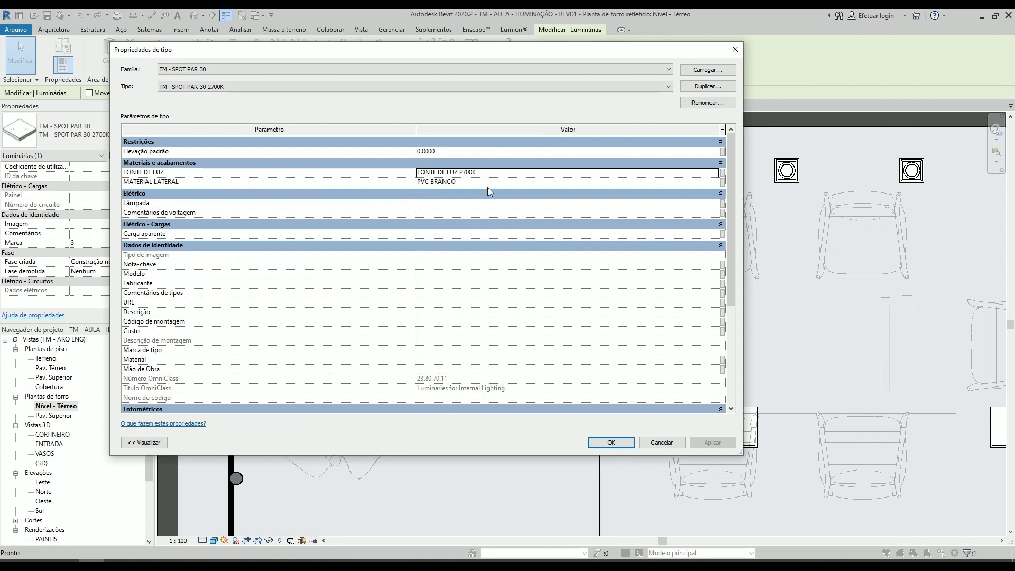
click(658, 444)
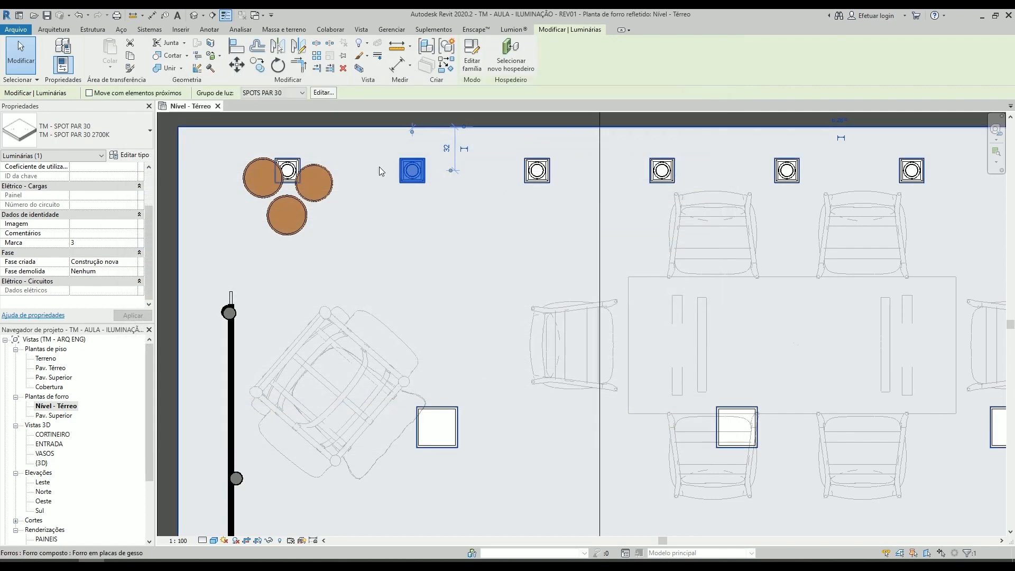
- Reopen the selected PAR 30 spot's type properties and examine where the IES folder for its photometric web file is located
scroll(438, 227, down, 3)
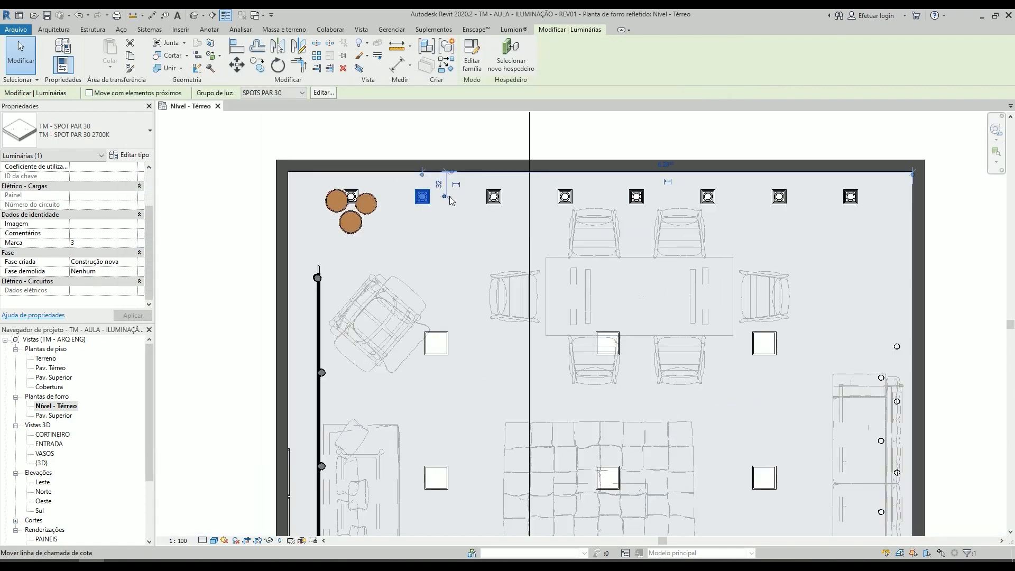
click(130, 155)
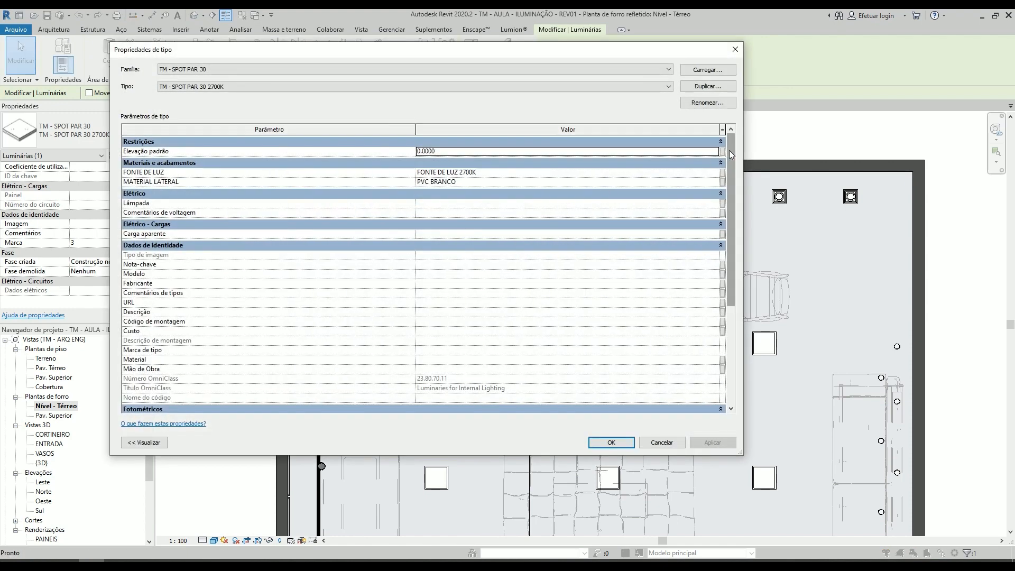
scroll(731, 174, down, 3)
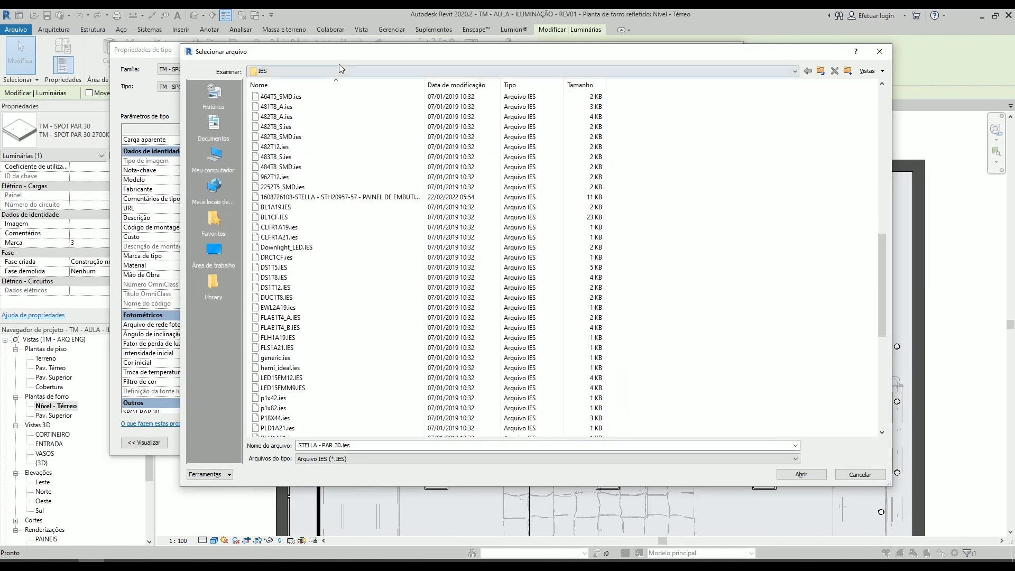
click(338, 71)
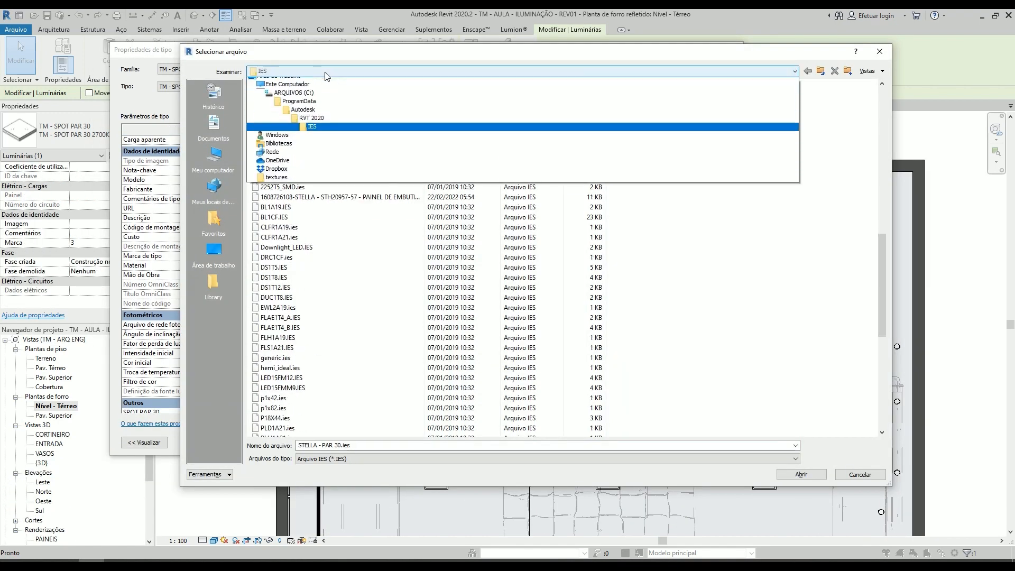
click(317, 134)
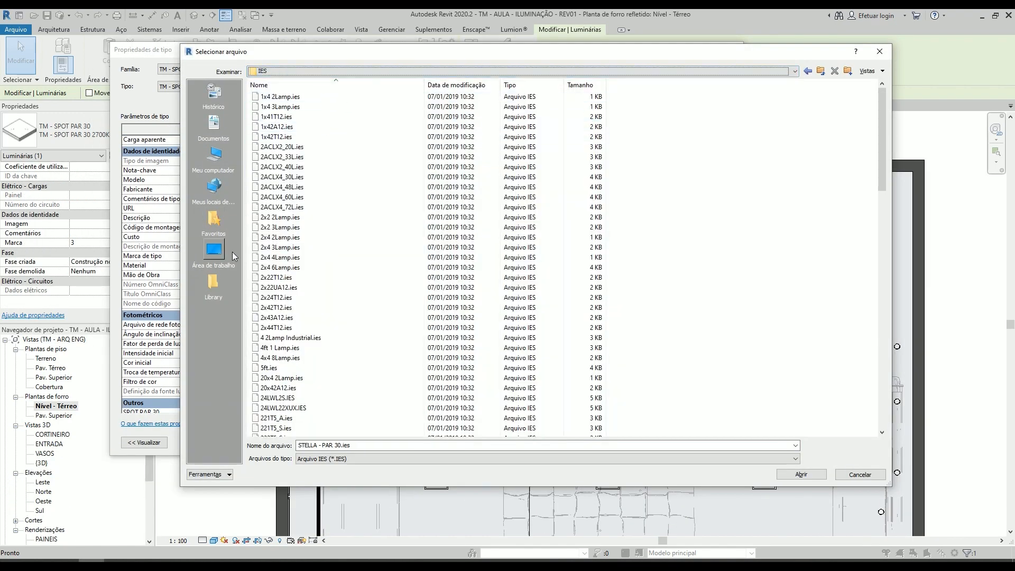
click(853, 476)
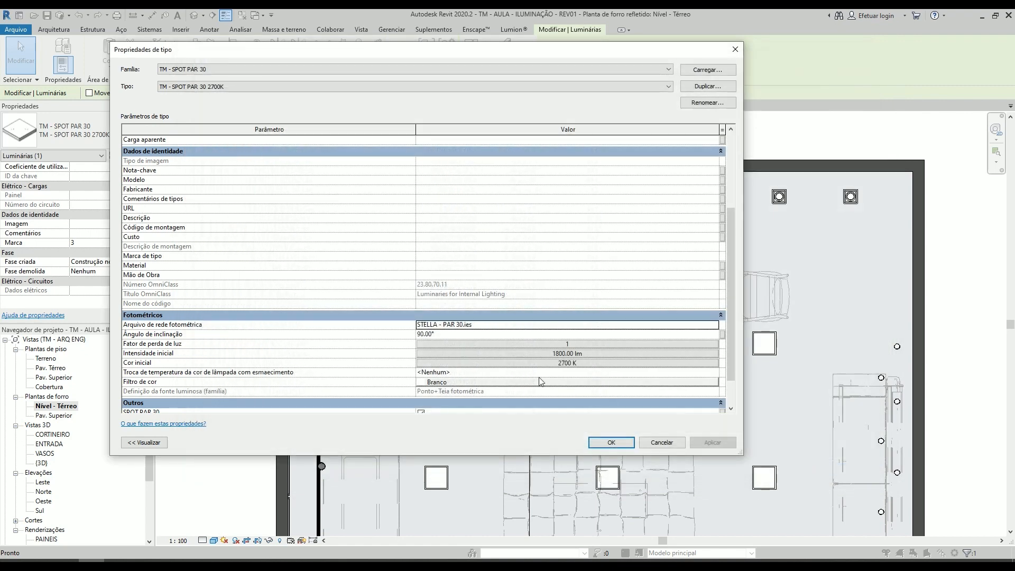
- Clear the photometric web file of the TM - SPOT PAR 30 2700K type and open the file selection for it
click(510, 327)
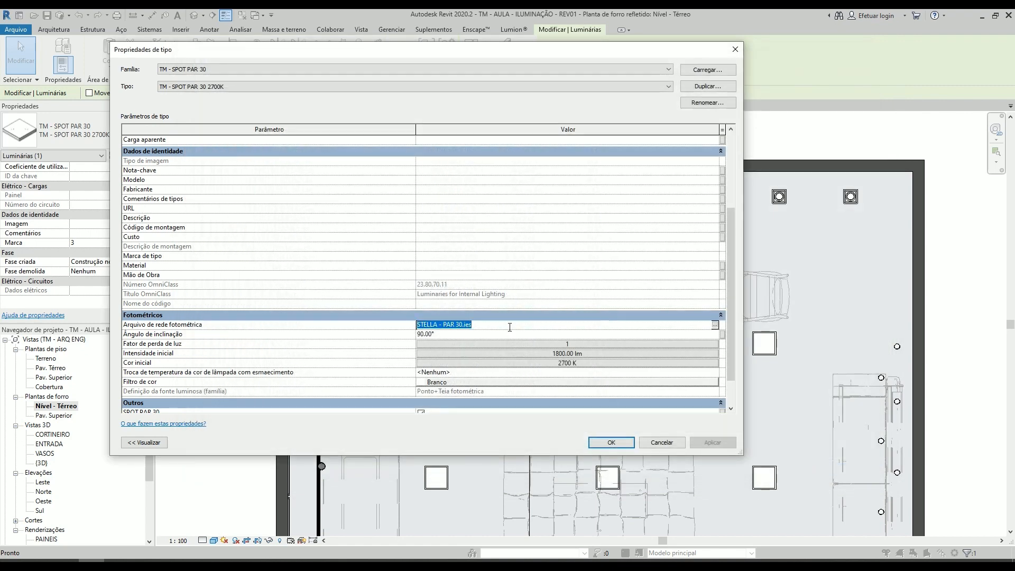
text(GE)
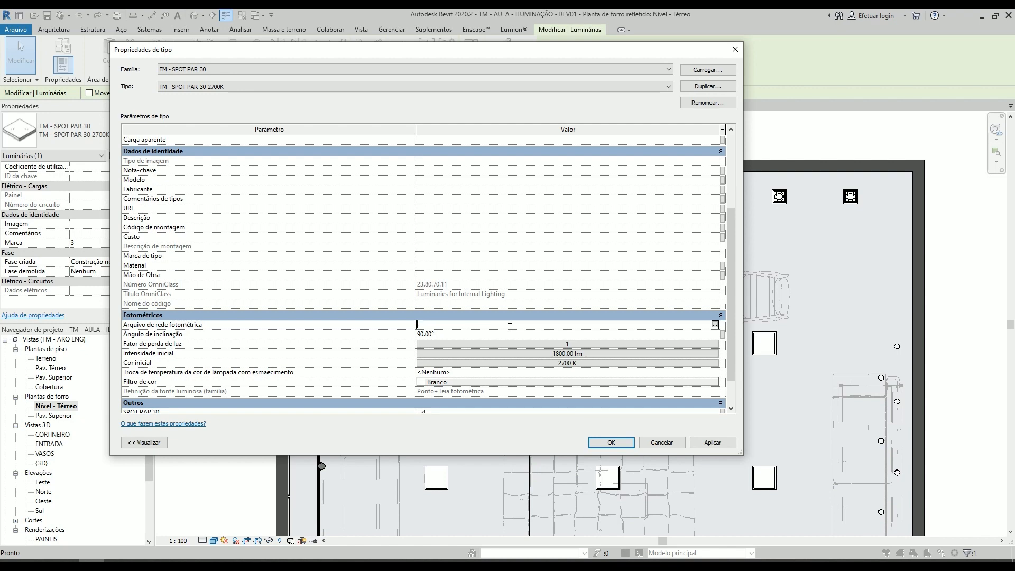
scroll(510, 327, down, 1)
click(463, 296)
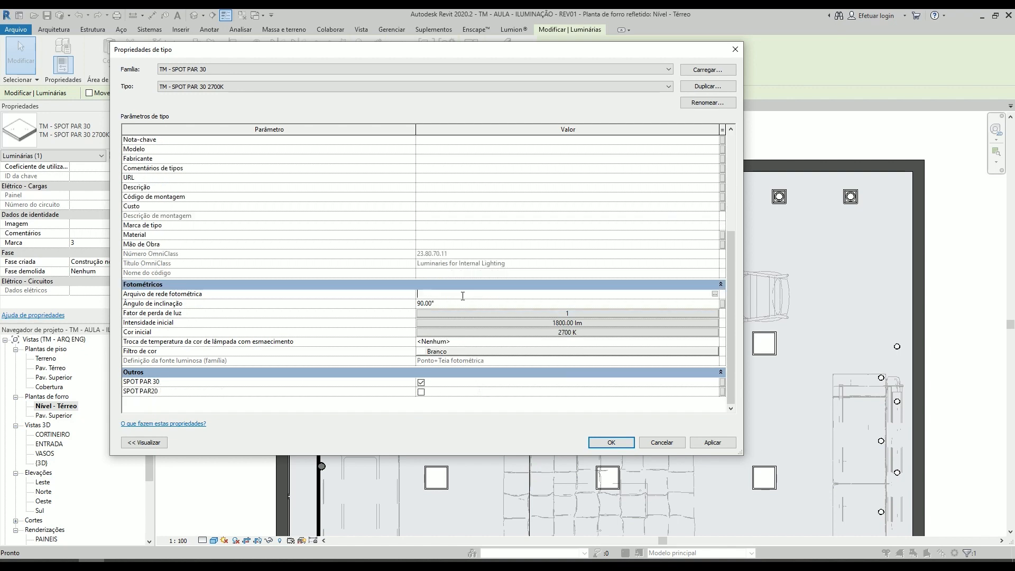
click(716, 294)
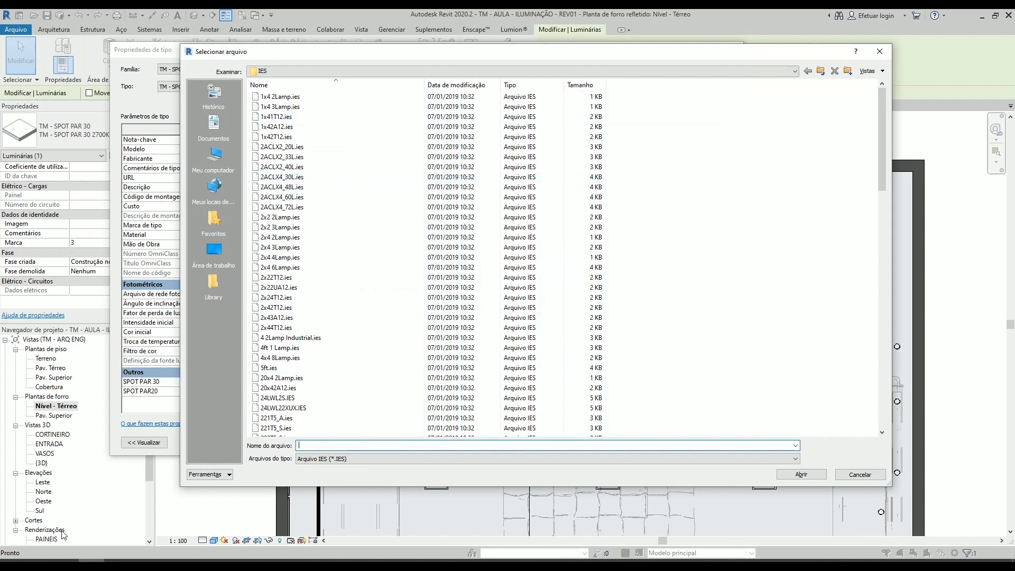
- Switch to Chrome, search for "stella" in a new tab and open the Stella lighting website
click(40, 564)
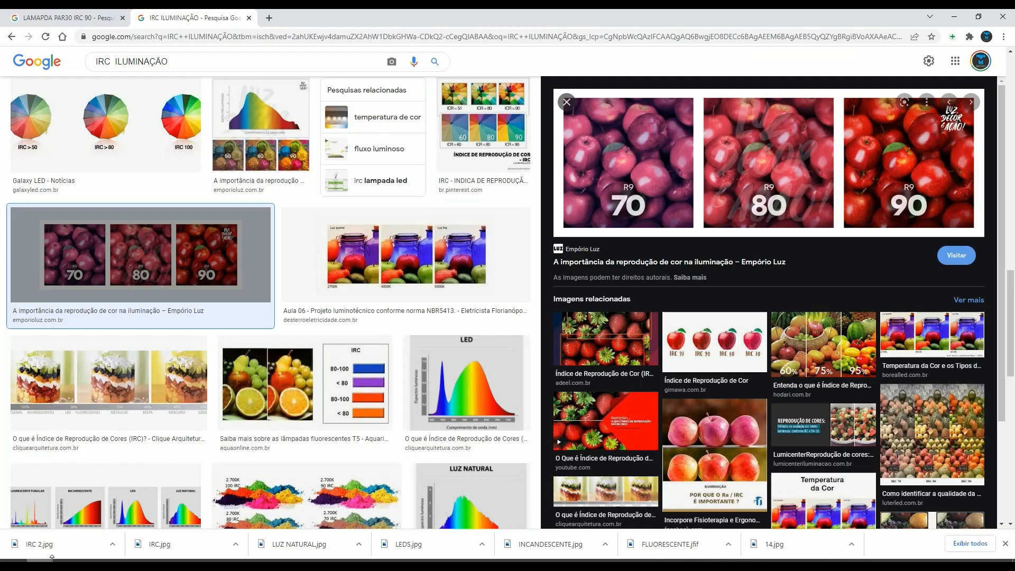
click(269, 18)
text(stella)
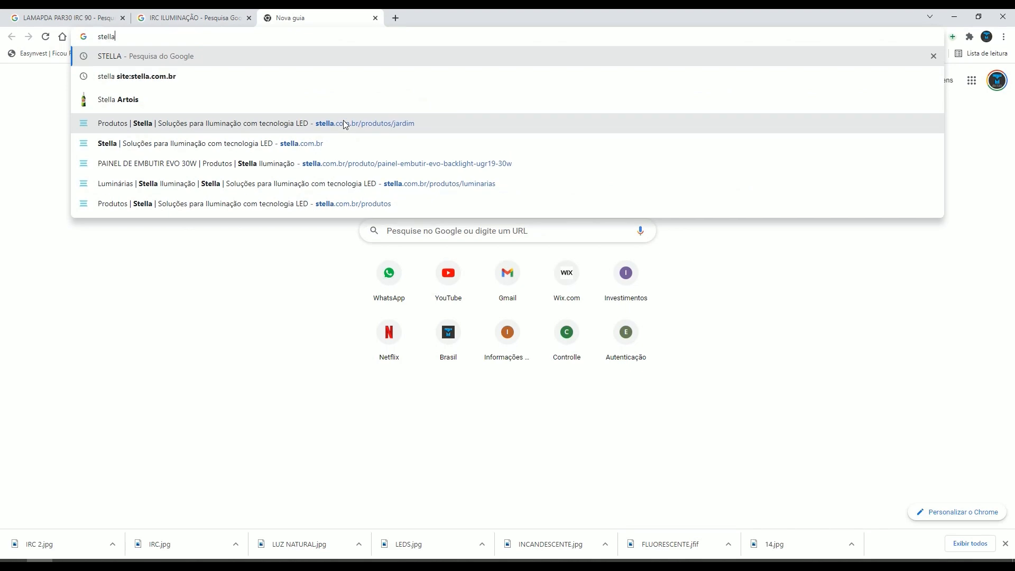
key(Return)
click(145, 164)
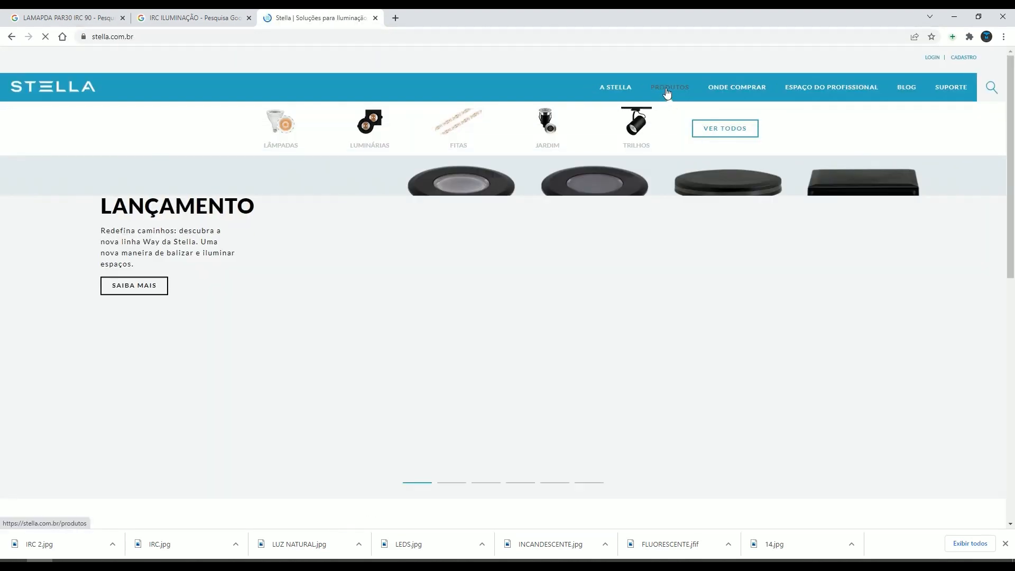
- Load more lamps in Stella's product catalogue and open the PAR30 ECO 9W product page
click(668, 91)
scroll(676, 225, down, 8)
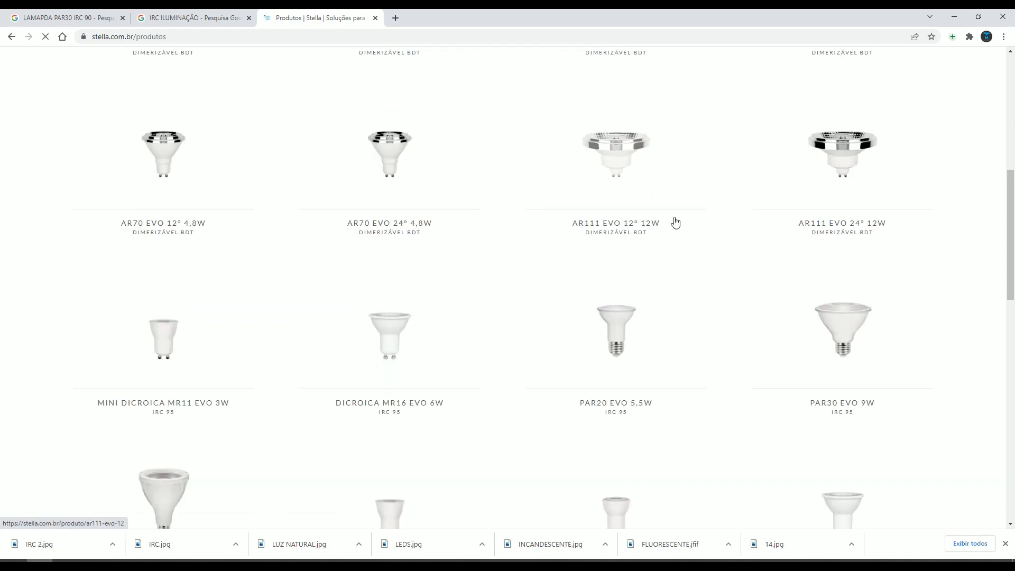
scroll(675, 222, down, 14)
click(503, 284)
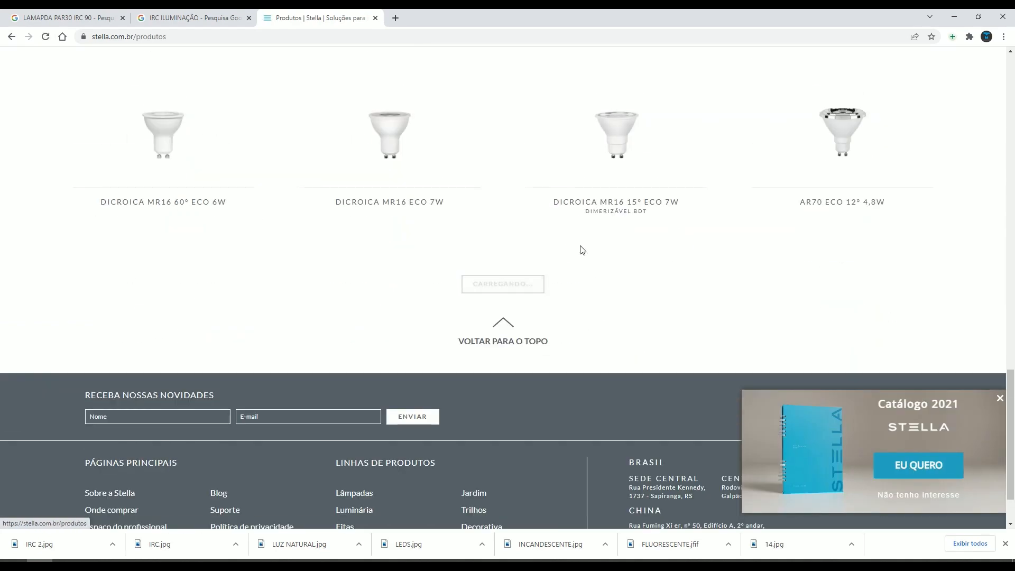
scroll(573, 227, down, 6)
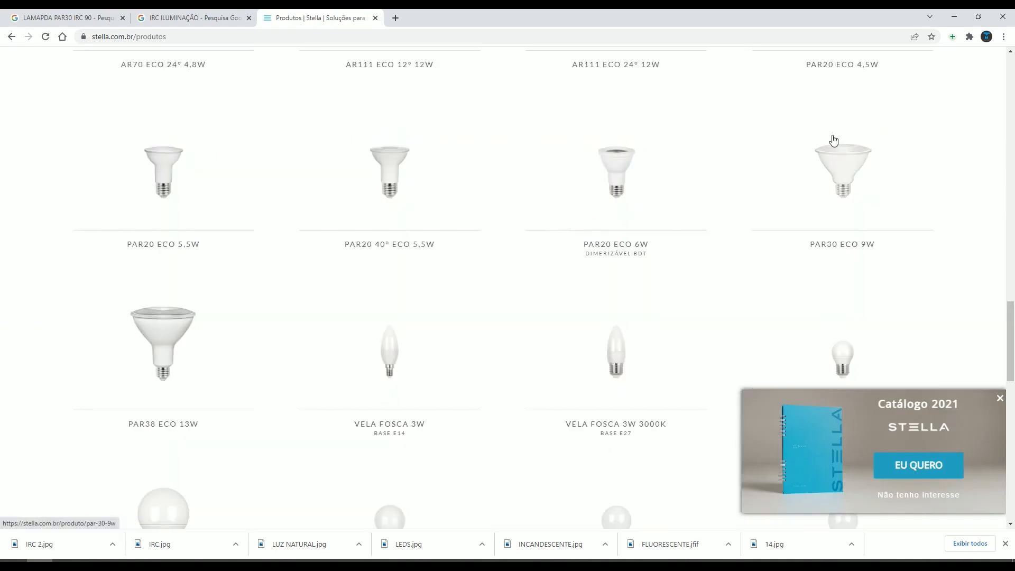
scroll(555, 193, down, 2)
scroll(475, 214, up, 1)
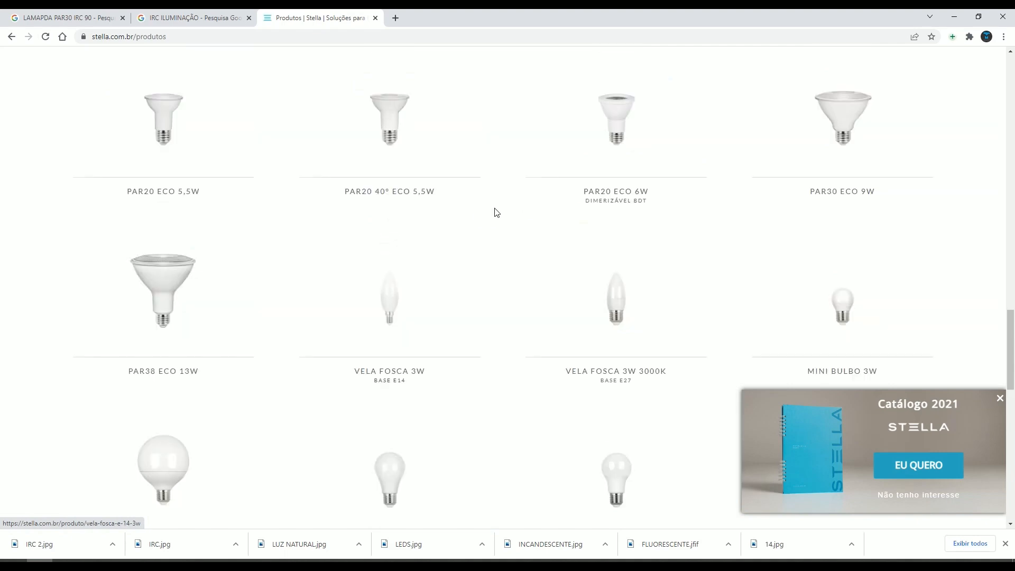
click(841, 155)
- Review the PAR30 ECO 9W technical data, including the IRC, light beam diagrams and downloadable IES files
scroll(644, 263, down, 10)
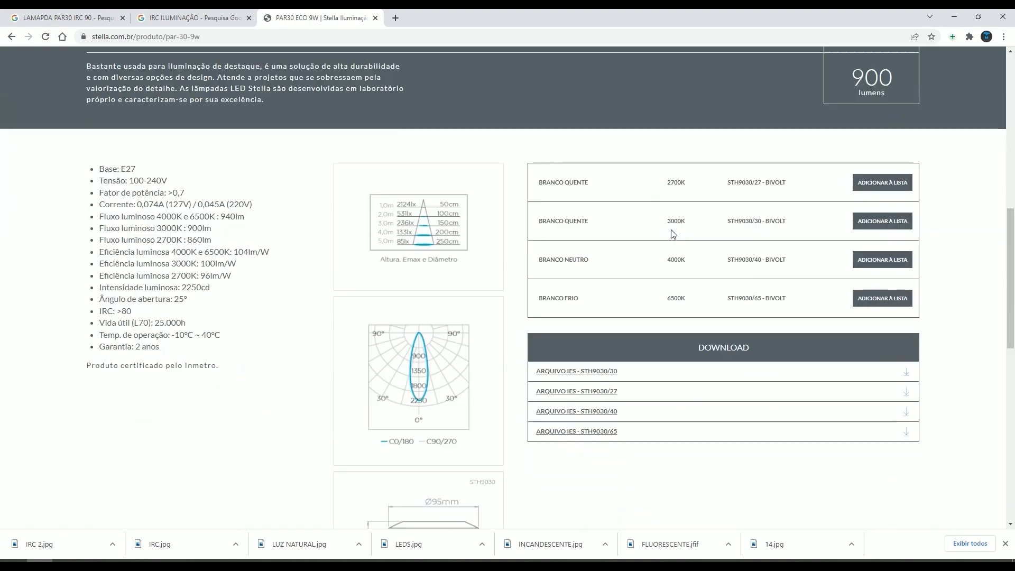
scroll(566, 217, down, 1)
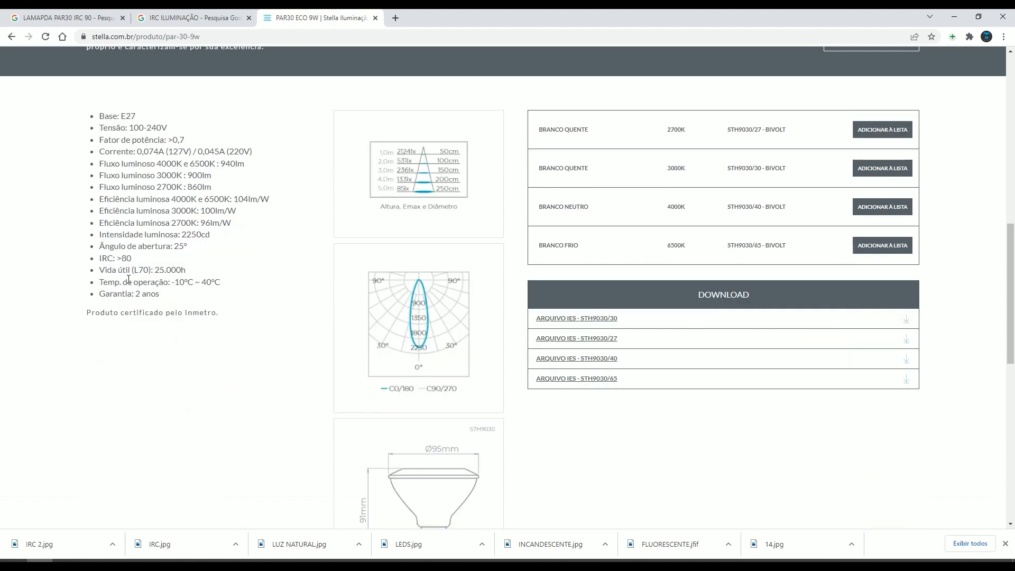
drag(97, 262, 141, 262)
click(112, 259)
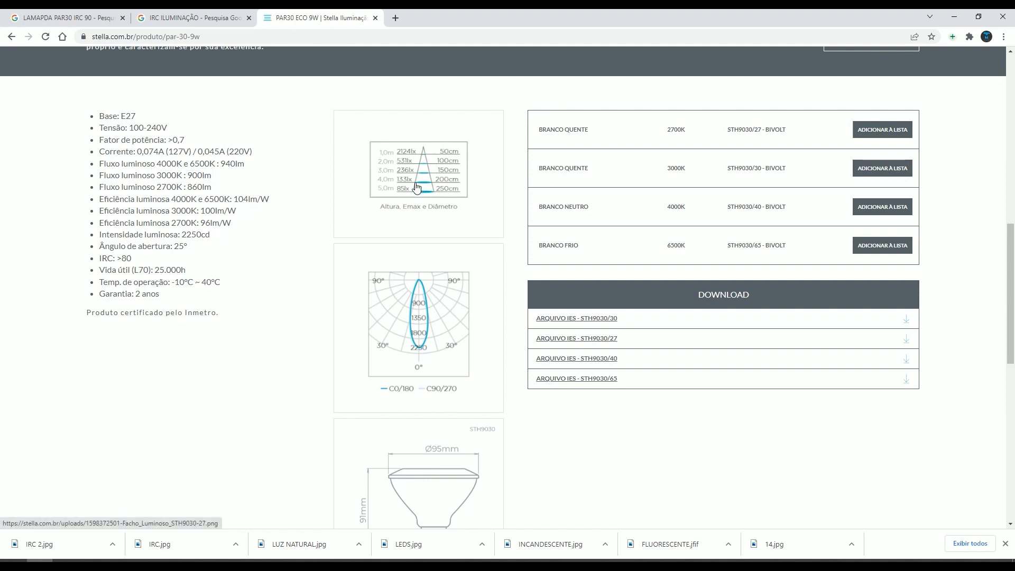
scroll(417, 188, down, 1)
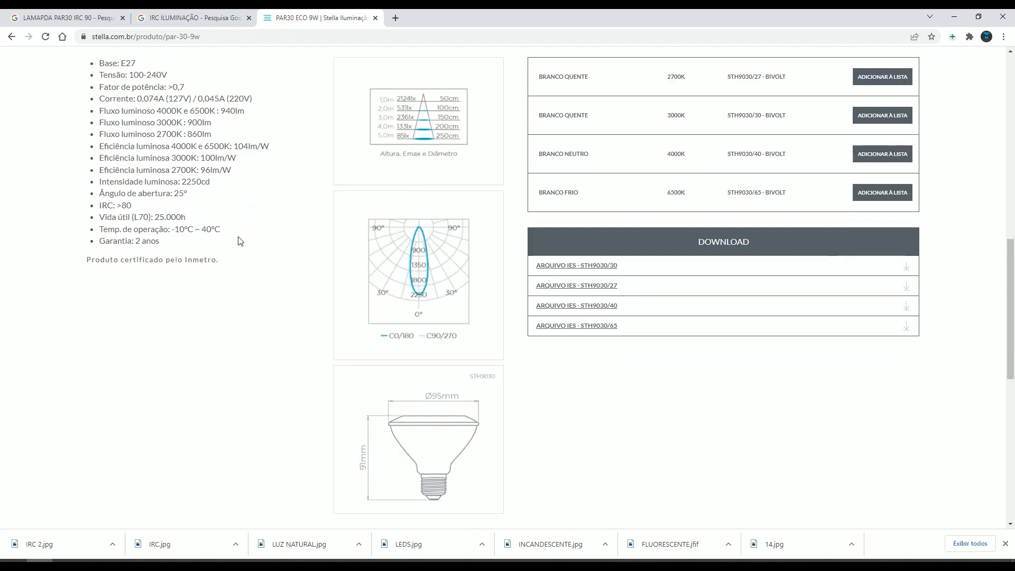
drag(240, 241, 99, 63)
click(148, 130)
scroll(738, 321, up, 1)
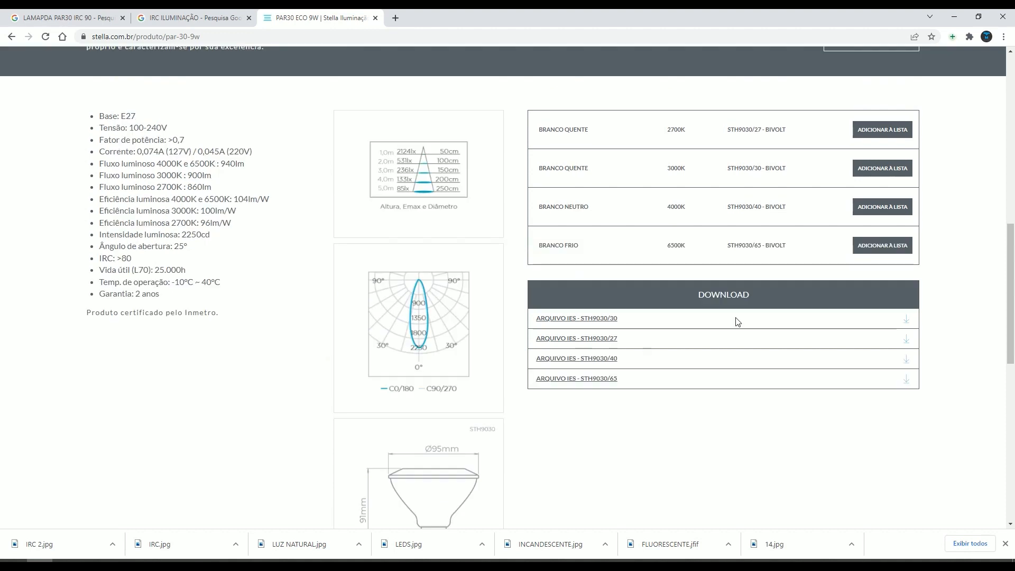
scroll(658, 159, up, 1)
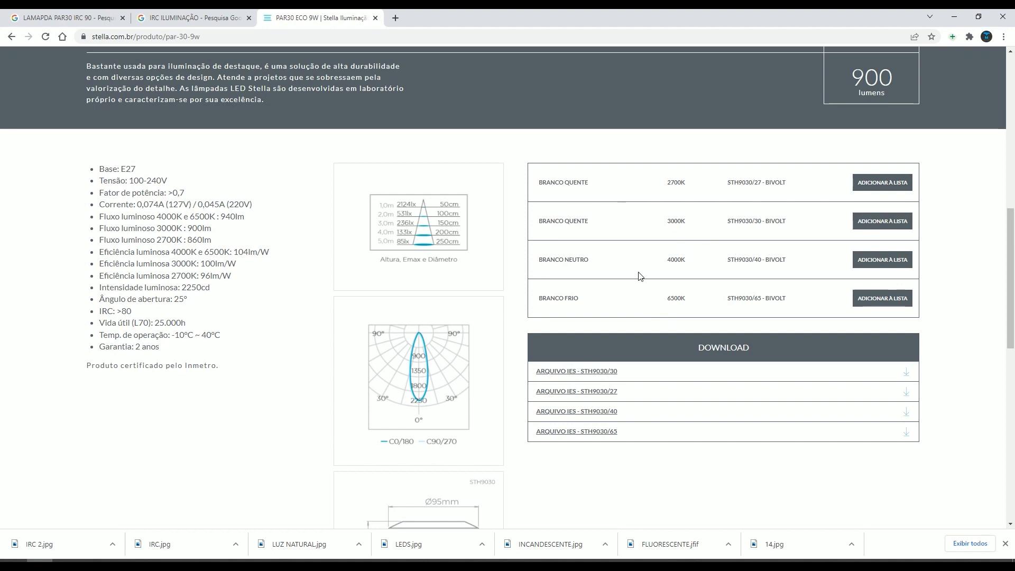
- Review the colour temperatures of the PAR30 ECO 9W variants and the IES files offered for them
drag(665, 261, 697, 266)
drag(663, 222, 694, 228)
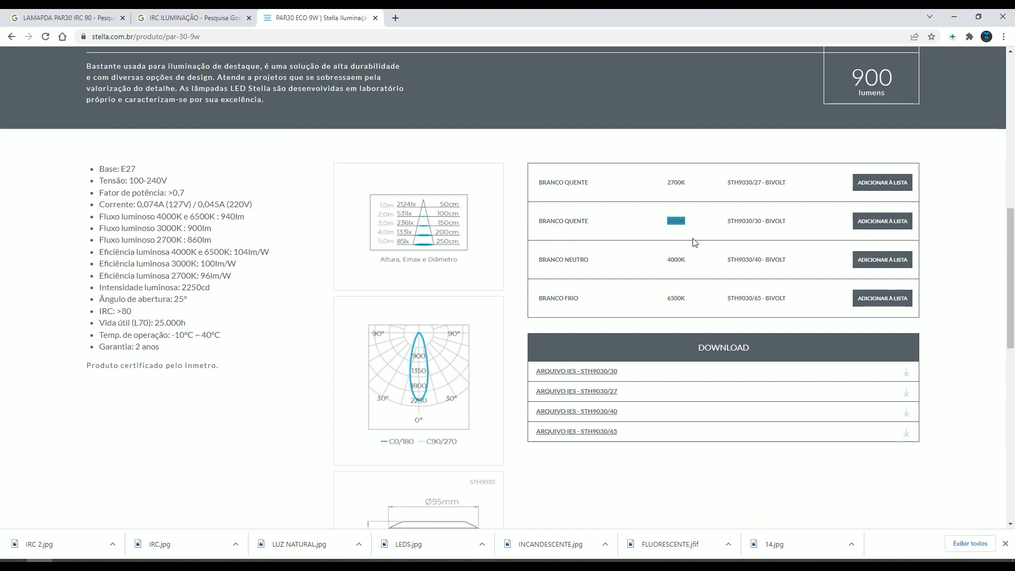
scroll(694, 243, down, 2)
scroll(698, 248, up, 2)
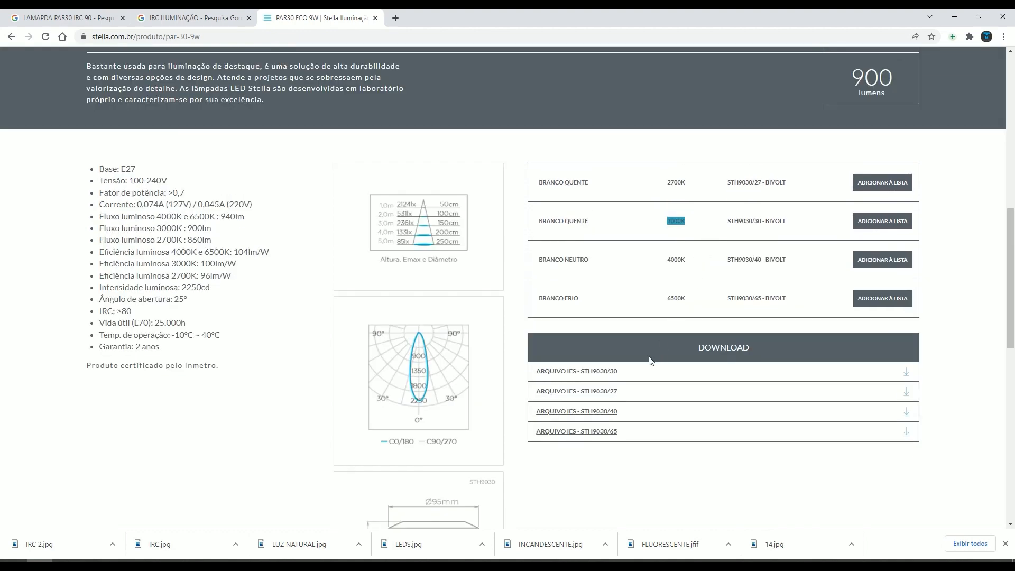
drag(558, 298, 580, 301)
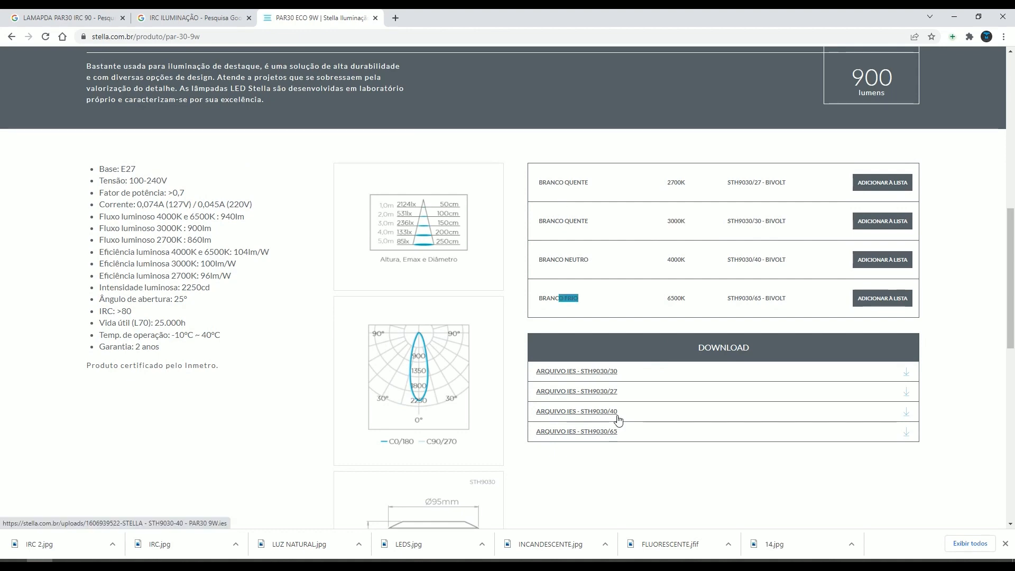
- Download the STH9030/30 IES file and save it to the Desktop (Área de Trabalho)
click(603, 371)
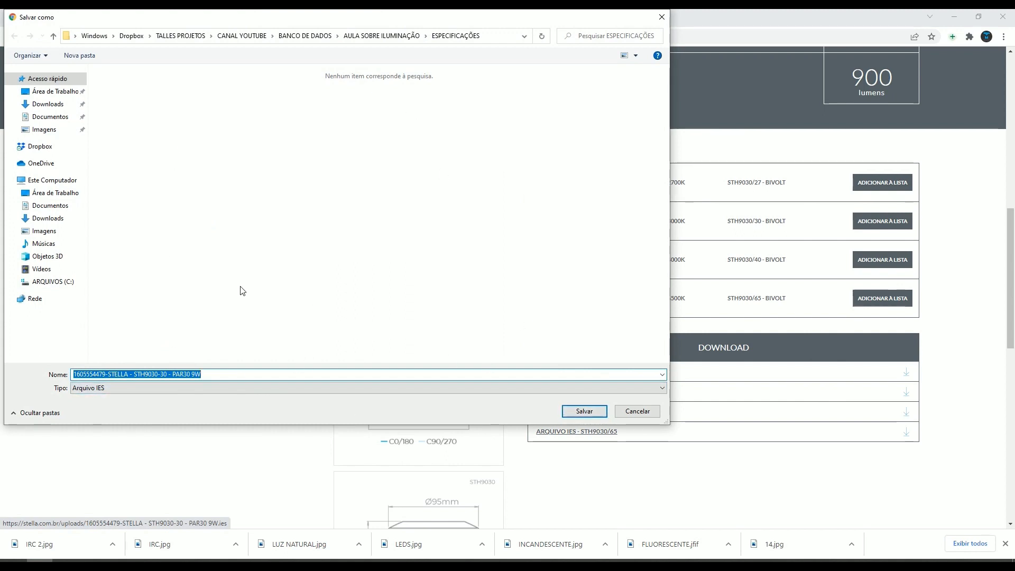
click(59, 193)
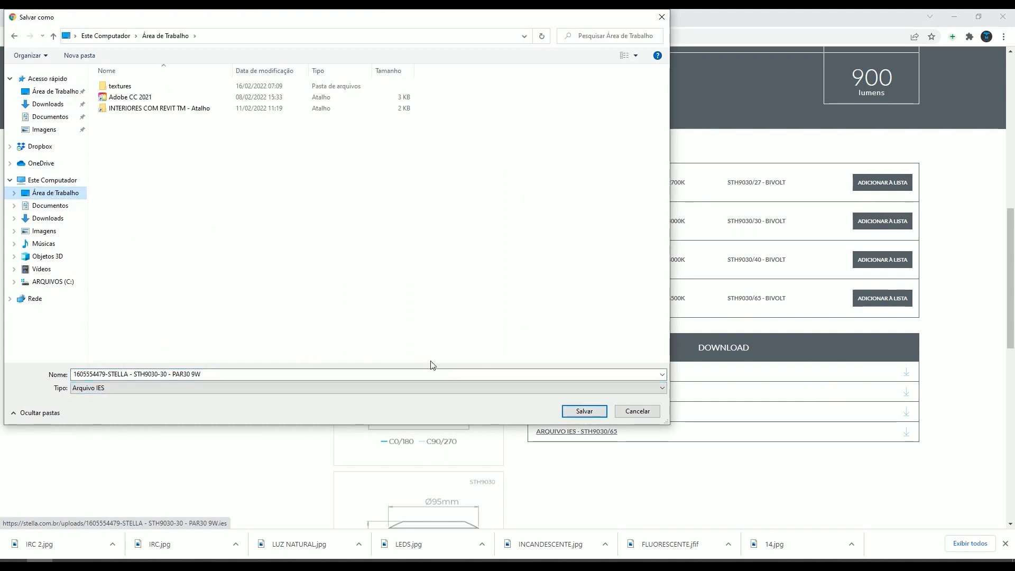
click(584, 411)
- Show the downloaded STH9030-30 IES file in its folder, cut it for moving and close File Explorer
click(112, 545)
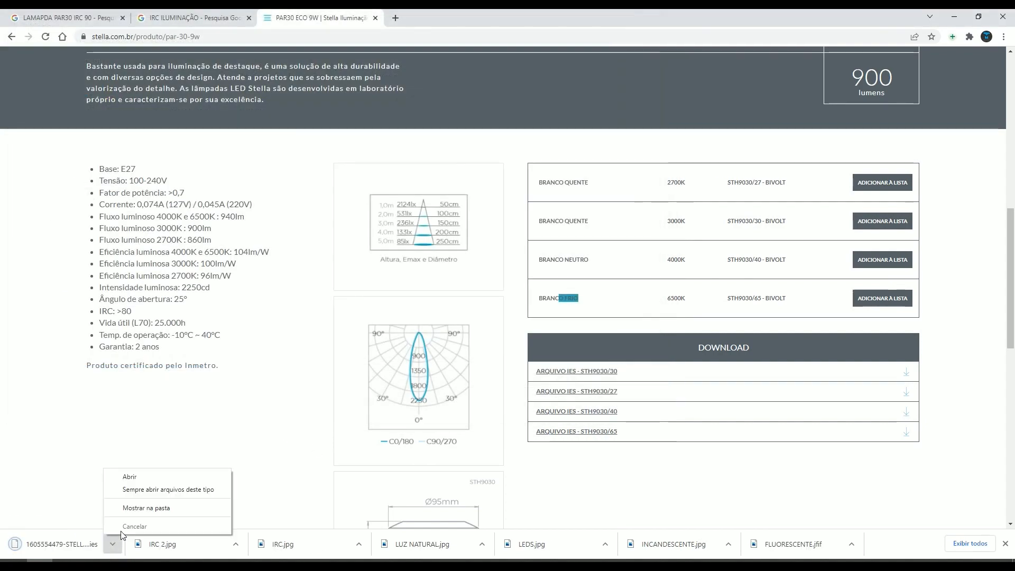
click(138, 507)
right_click(243, 163)
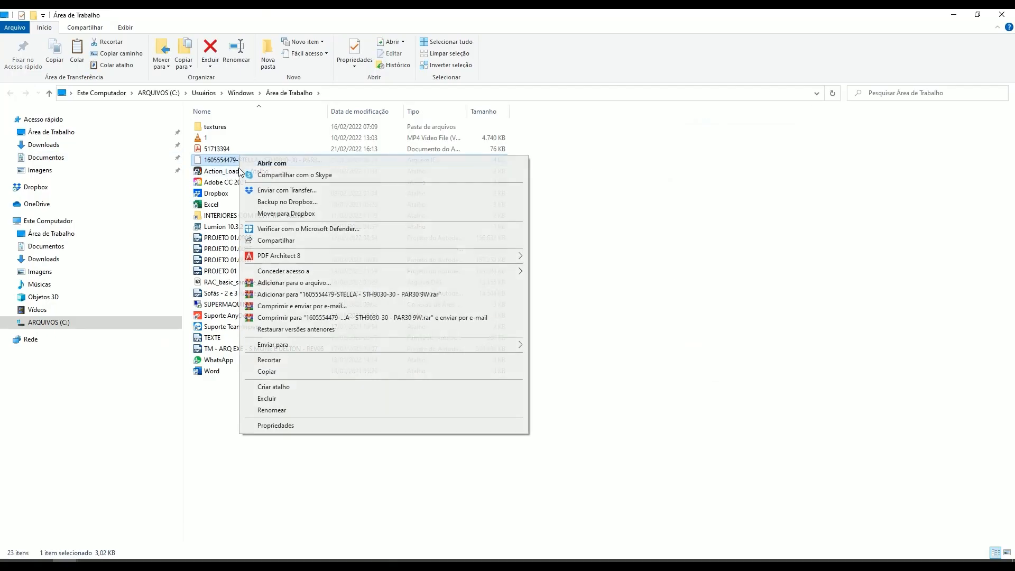
click(285, 360)
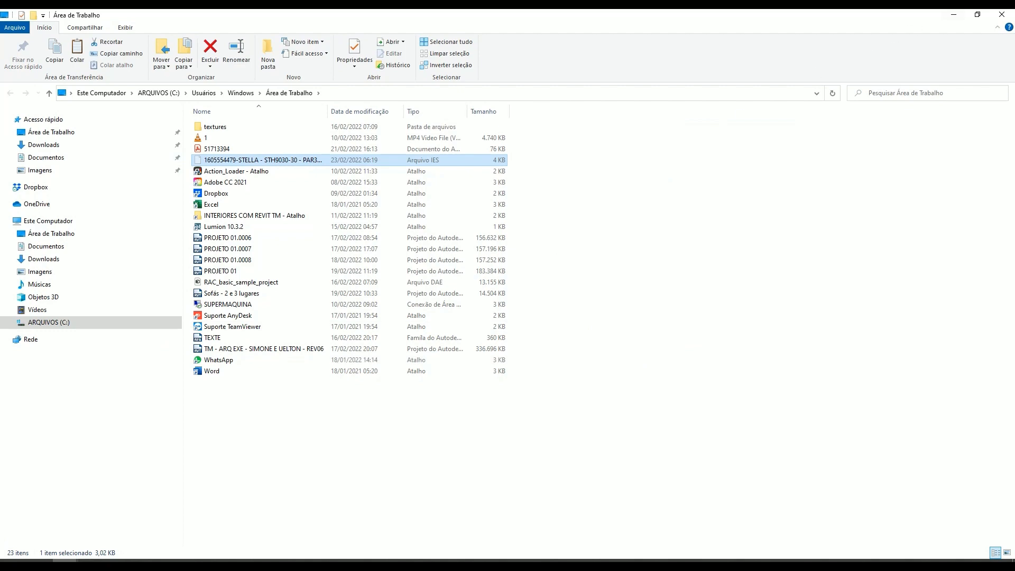
click(1002, 15)
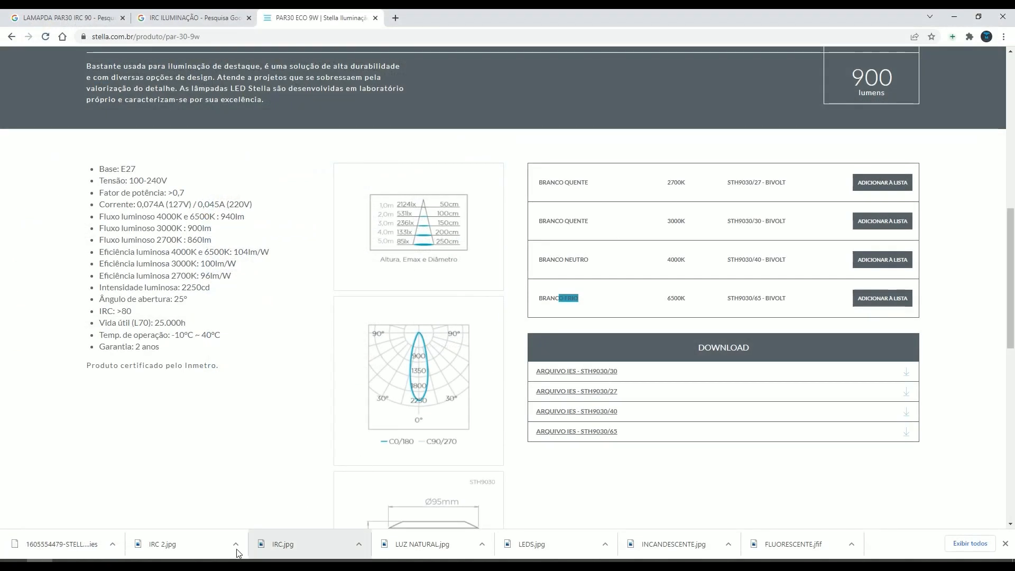
- Switch to Revit and reopen the photometric web file selection for the TM - SPOT PAR 30 2700K type
click(92, 564)
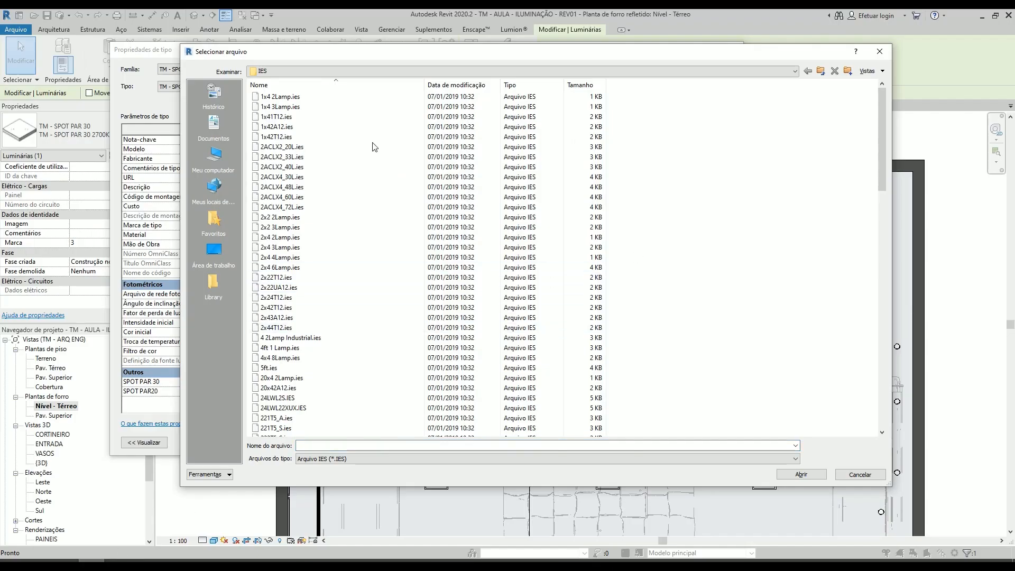
click(857, 475)
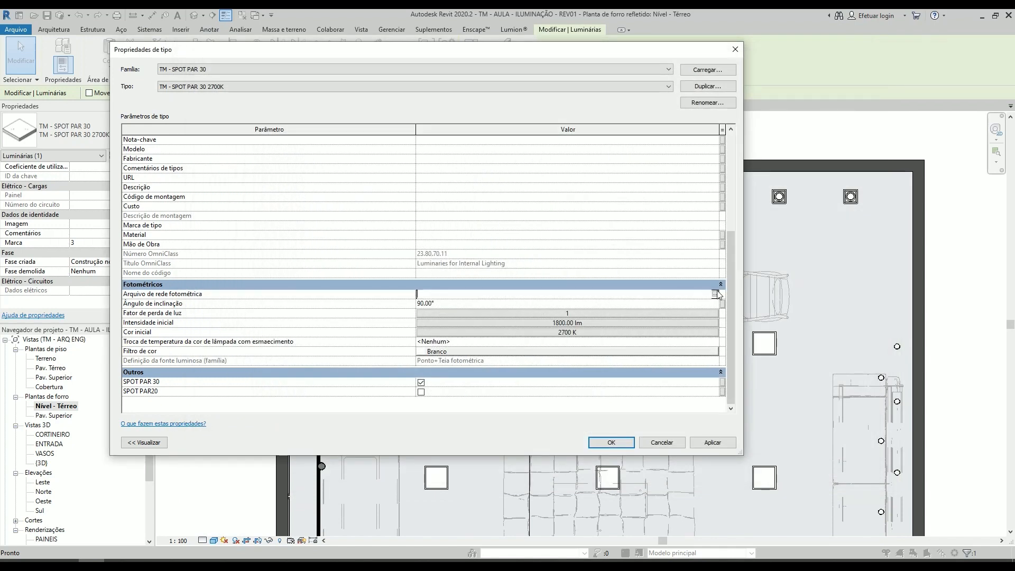
click(717, 294)
right_click(716, 205)
click(647, 162)
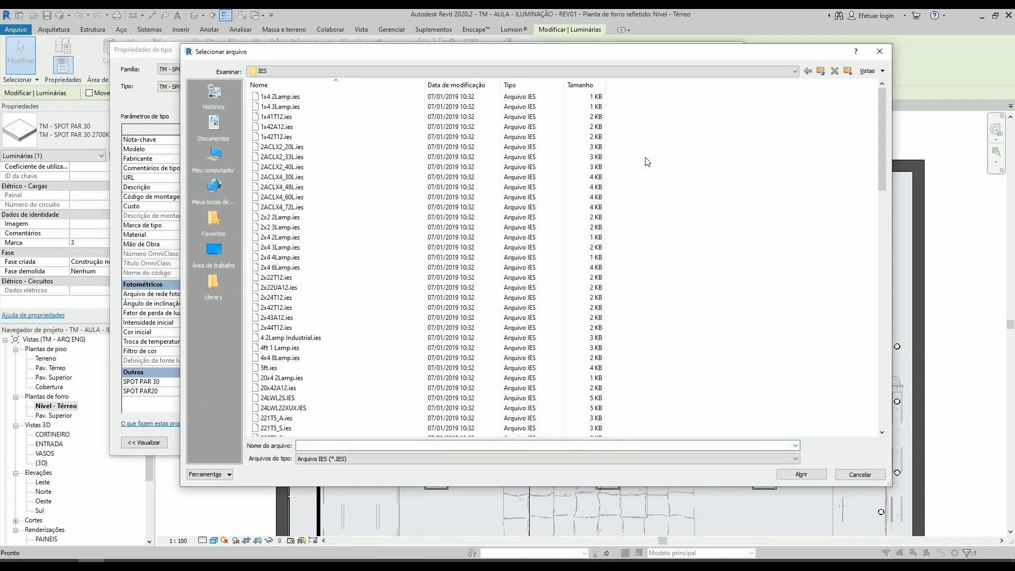
- Create a new folder named STELLA inside the IES folder
scroll(677, 204, down, 20)
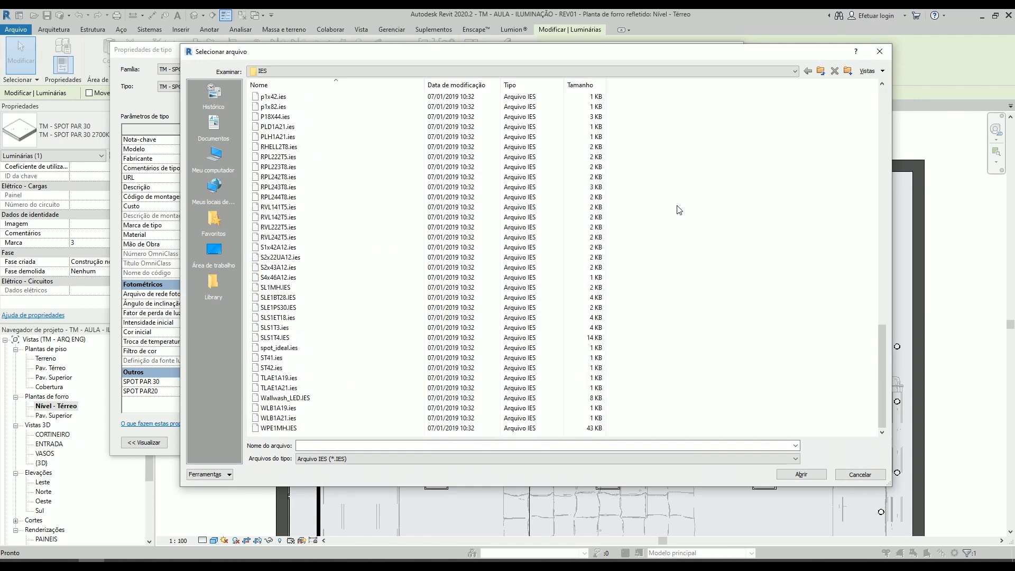
right_click(833, 115)
mouse_move(855, 238)
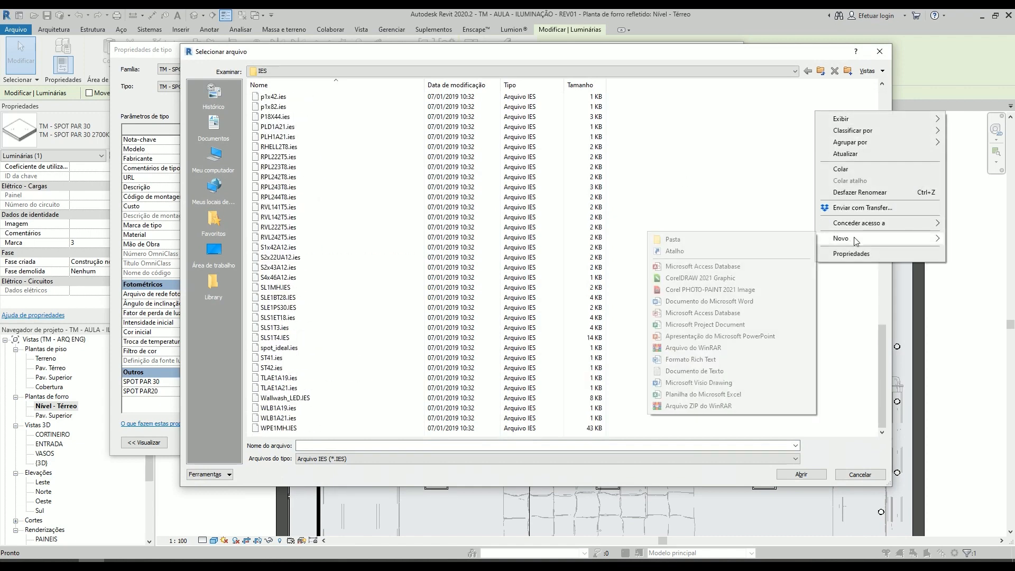
click(755, 242)
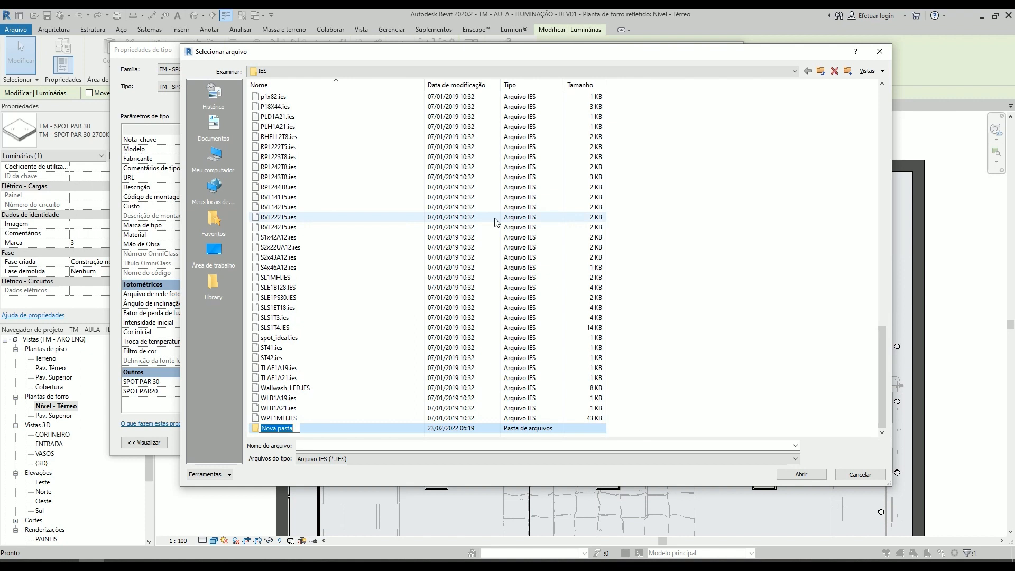
text(stTELLA)
key(Return)
key(Return)
- Paste the STH9030-30 IES file into the STELLA folder and assign it as the type's photometric web file
key(ctrl+v)
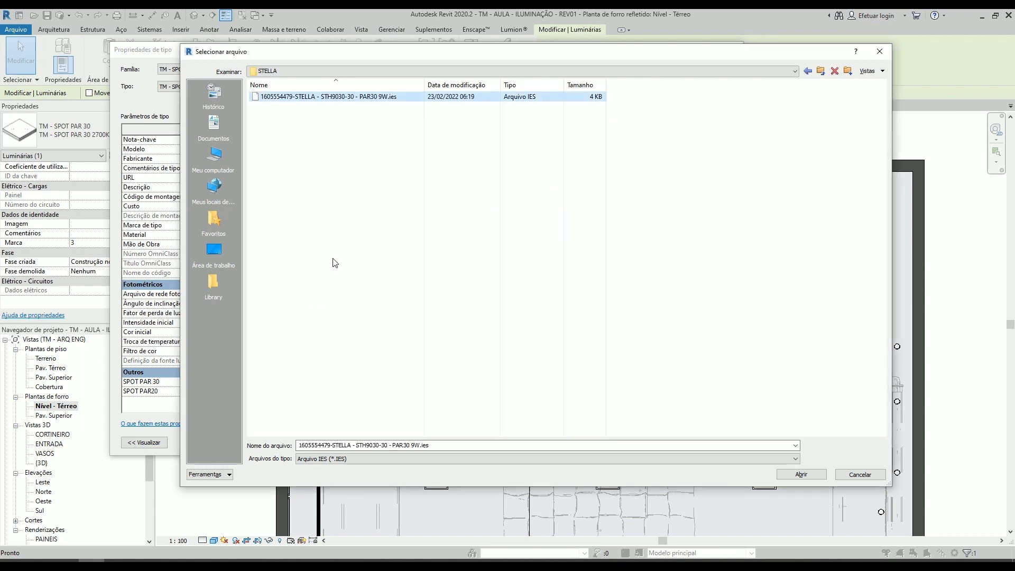
double_click(324, 97)
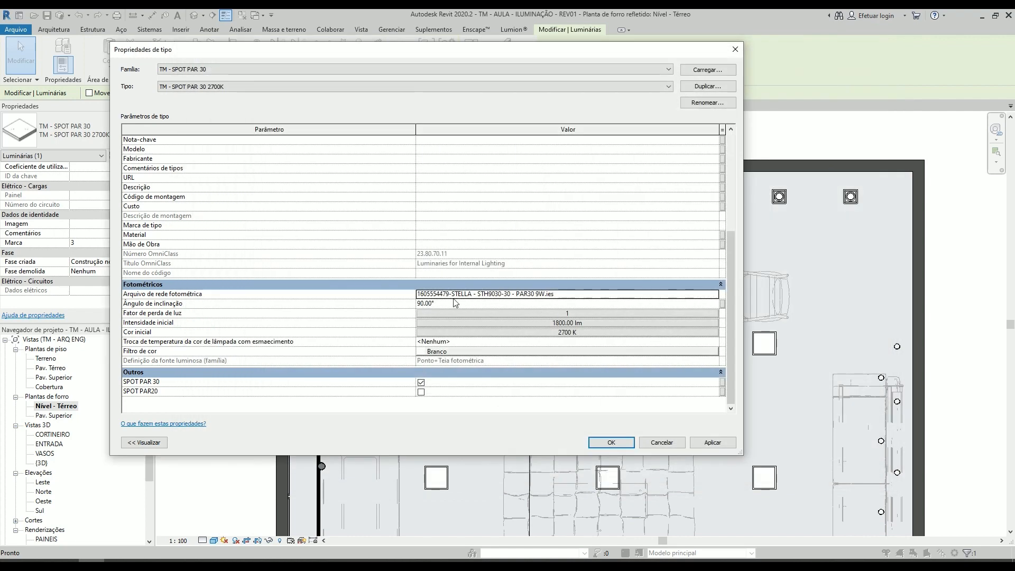
click(618, 444)
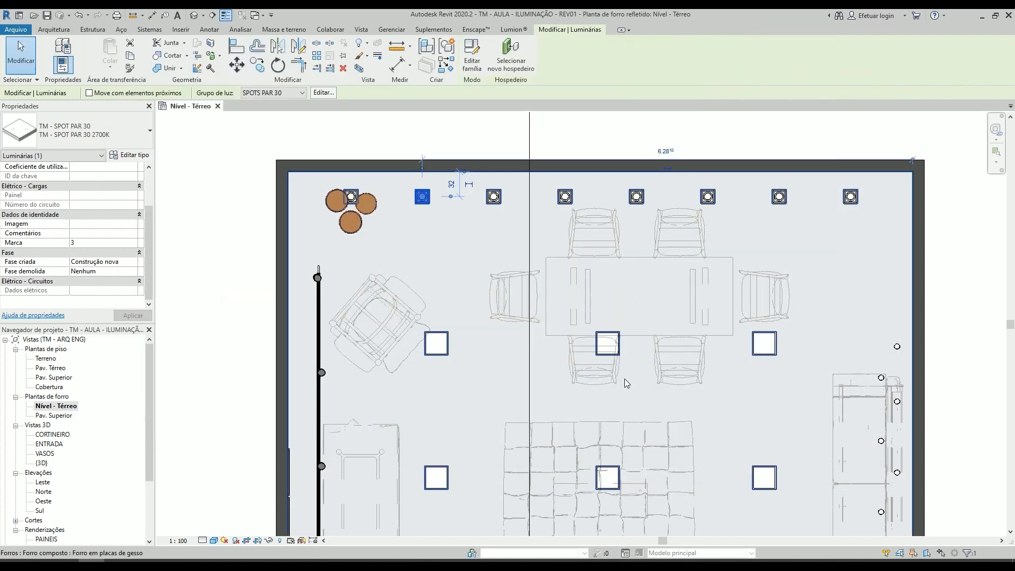
- Move the Corte 3 section line up across the dining table area and open its section view
scroll(434, 257, down, 1)
scroll(430, 254, up, 1)
scroll(376, 241, down, 4)
scroll(325, 230, down, 1)
click(238, 212)
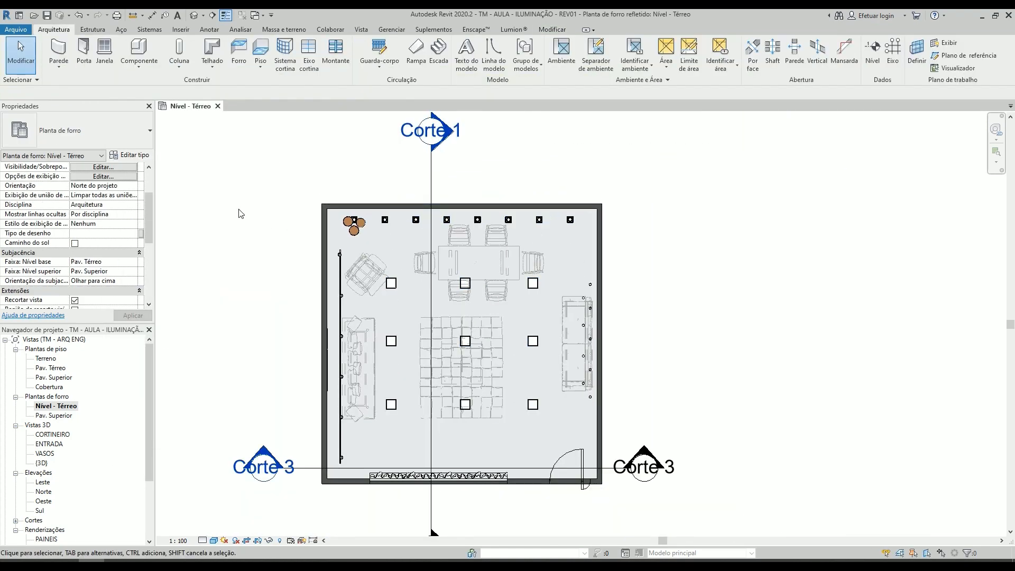
drag(306, 467, 285, 233)
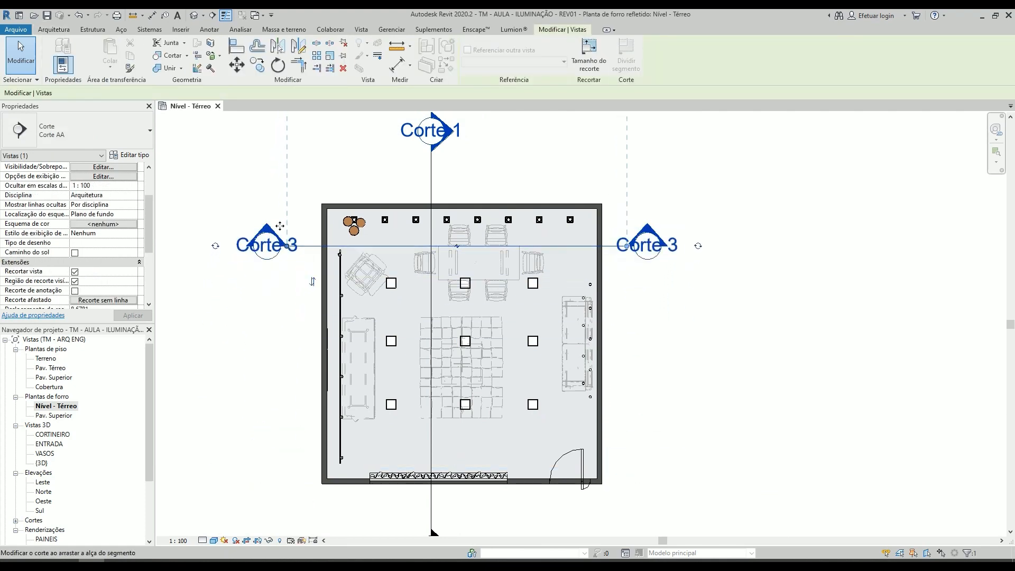
double_click(286, 232)
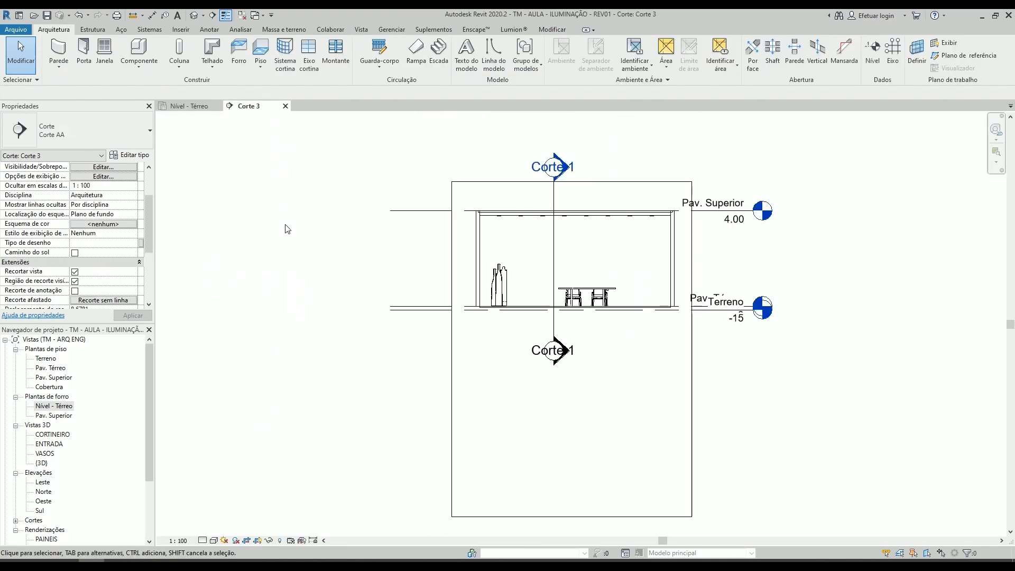
- Reveal the hidden elements in Corte 3, inspect the light source shapes of the PAR 30 spots and leave reveal mode
scroll(492, 195, up, 4)
key(r)
key(h)
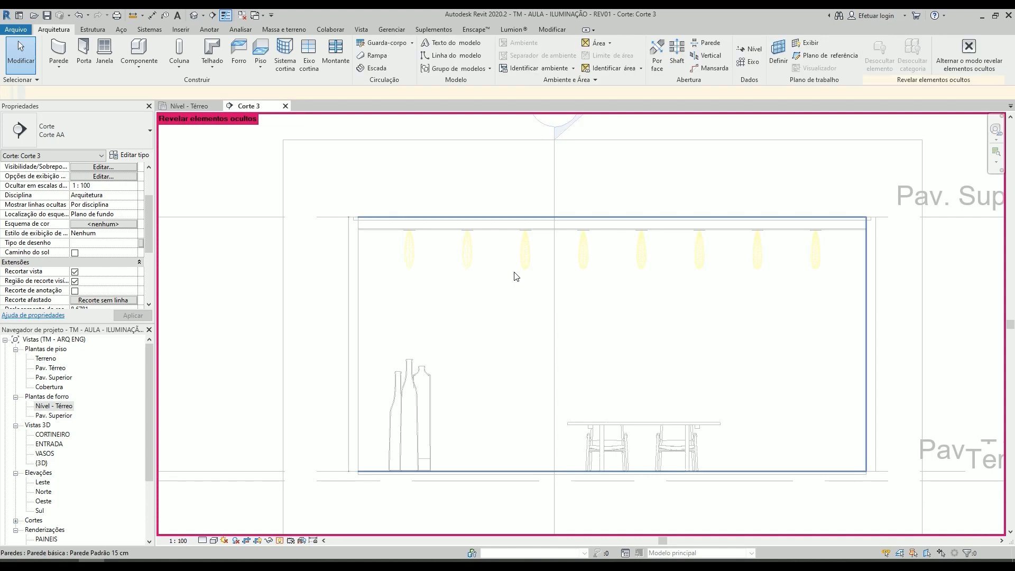
scroll(465, 249, up, 4)
scroll(638, 263, down, 2)
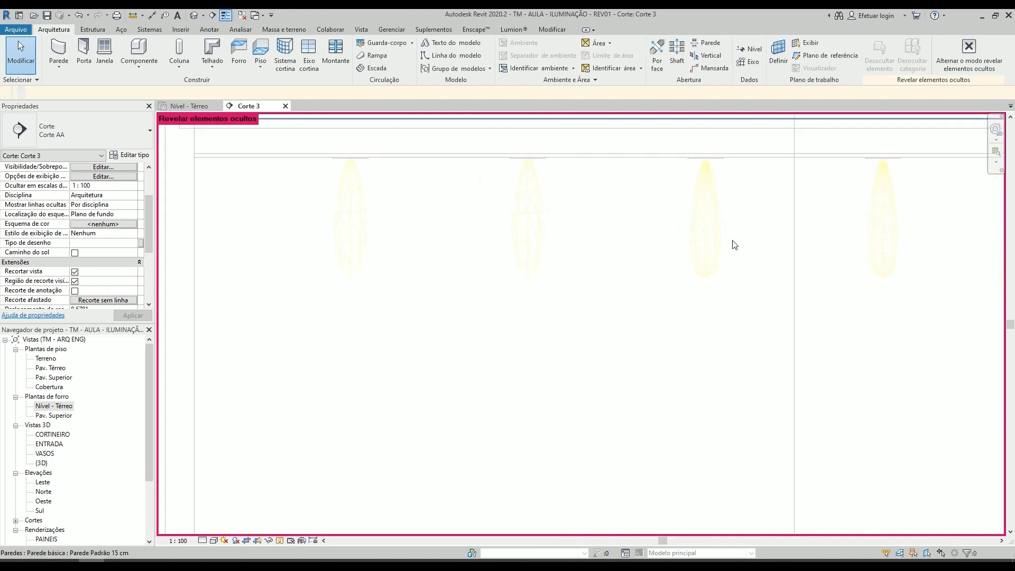
click(711, 239)
click(538, 232)
middle_drag(556, 237, 496, 261)
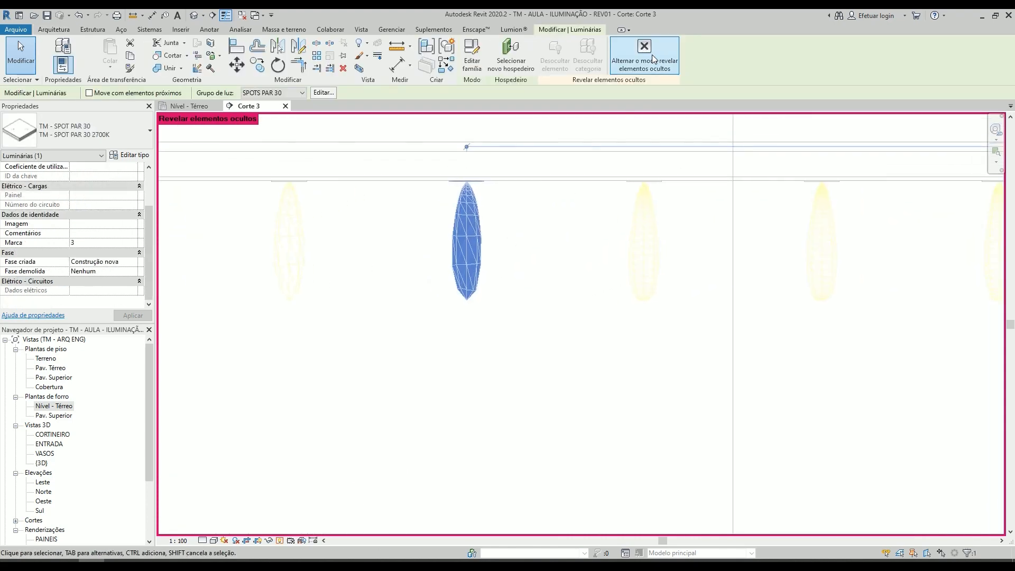
click(652, 55)
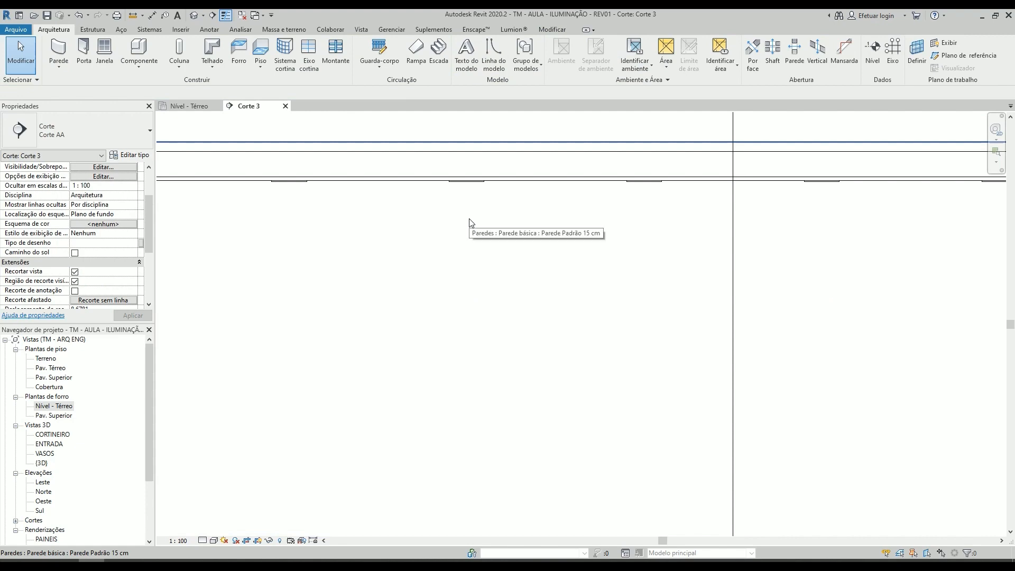
- Turn on the visibility of the Fonte luminosa subcategory under Luminárias for the Corte 3 view
key(v)
key(g)
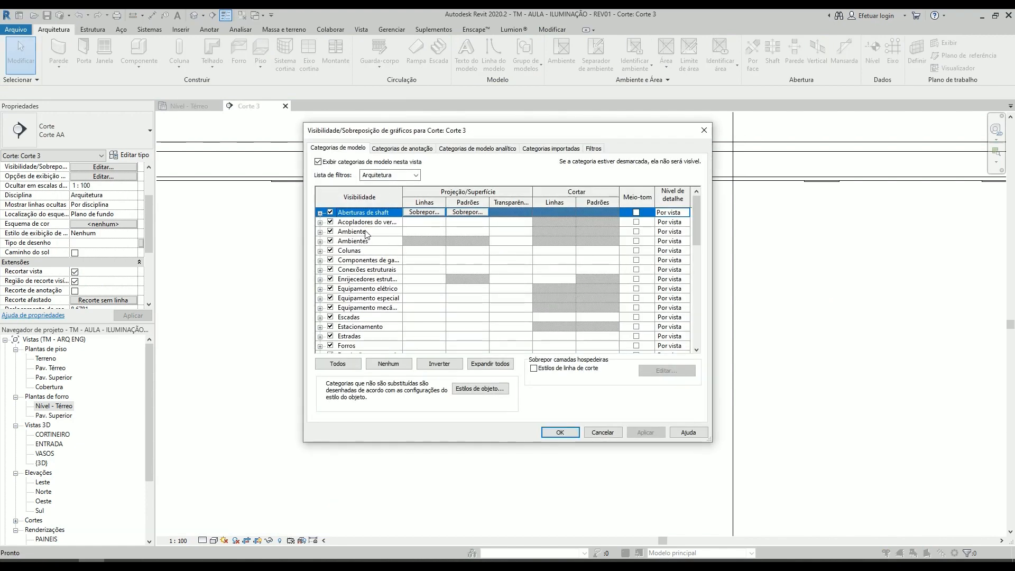
scroll(359, 302, down, 5)
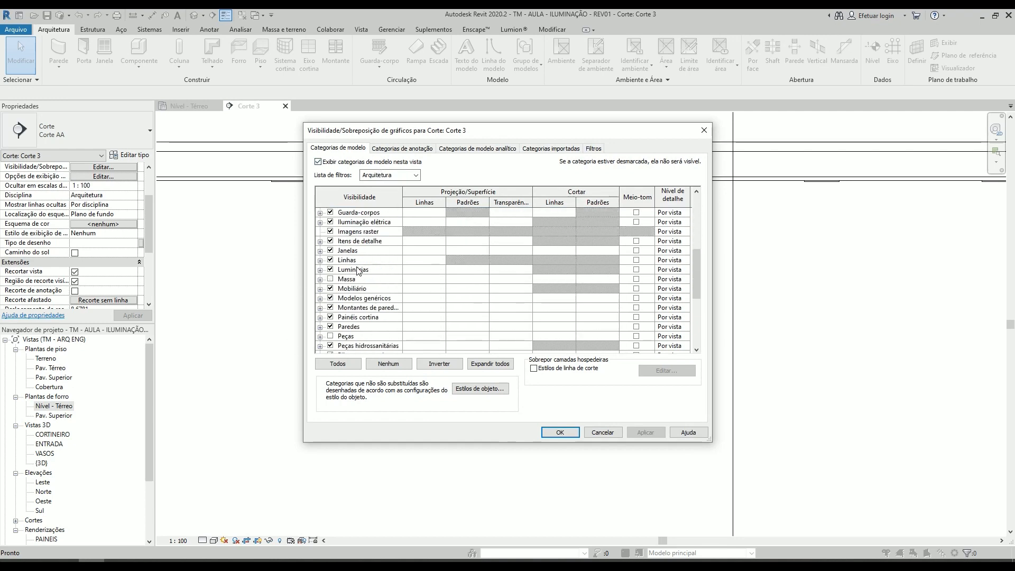
double_click(348, 271)
click(345, 280)
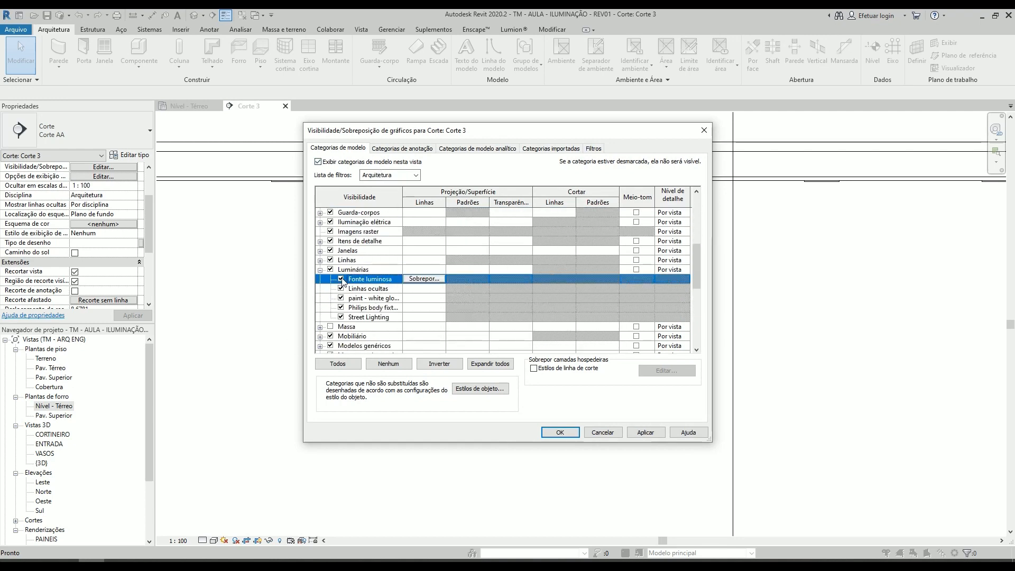
click(570, 433)
scroll(549, 351, down, 5)
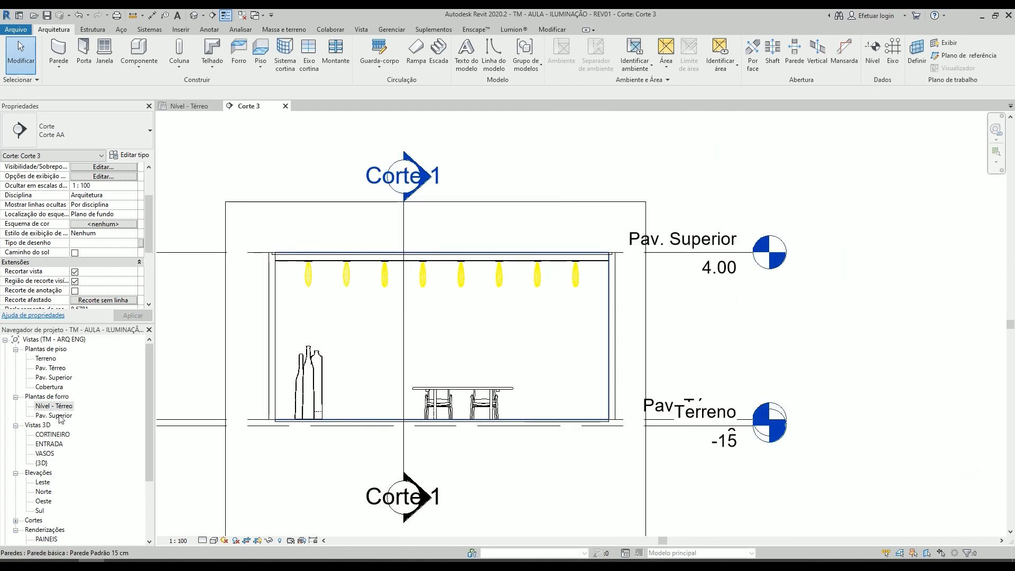
- Compare the light source shapes of the 2700K and 3000K PAR 30 spots in the section
scroll(428, 296, up, 5)
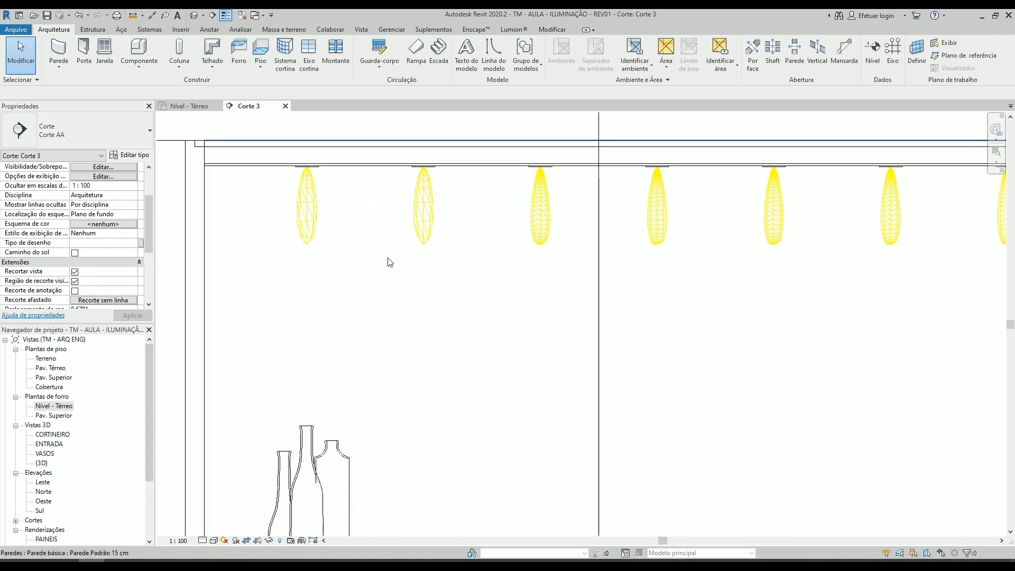
click(434, 228)
scroll(264, 235, up, 3)
scroll(439, 217, down, 4)
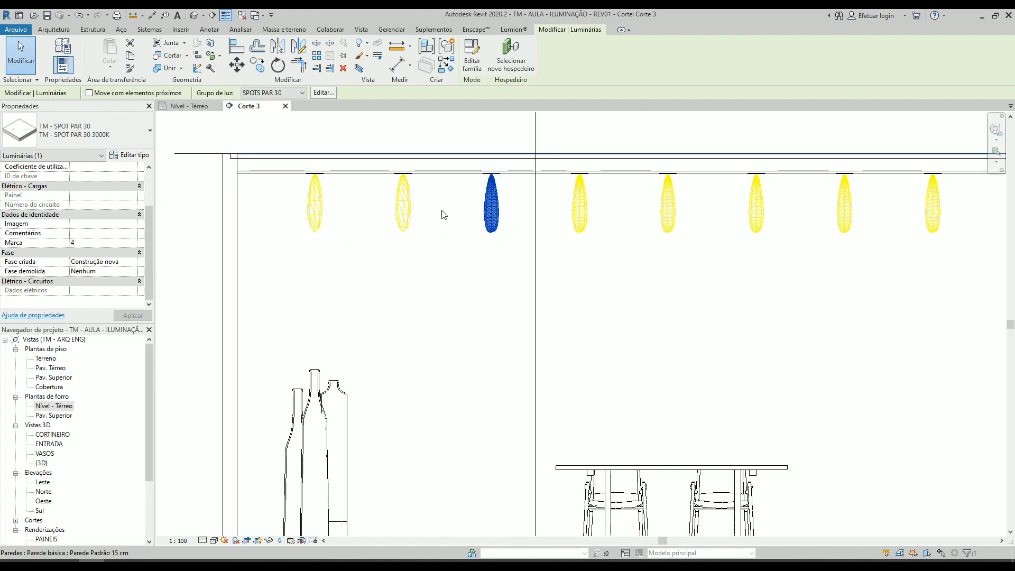
scroll(443, 214, down, 3)
key(Escape)
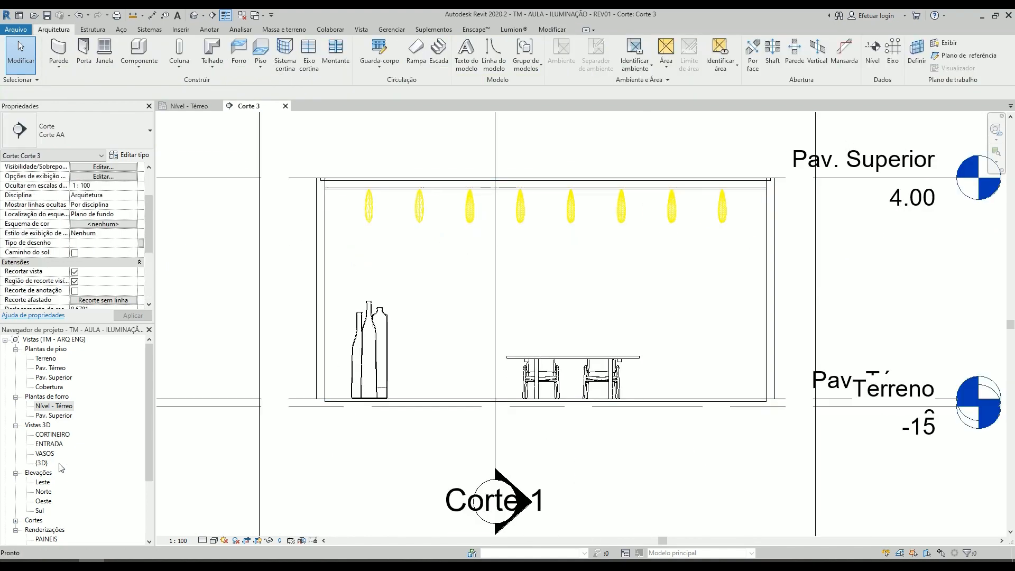
- Open the ENTRADA 3D view and change its detail level to inspect the row of ceiling spots
double_click(50, 444)
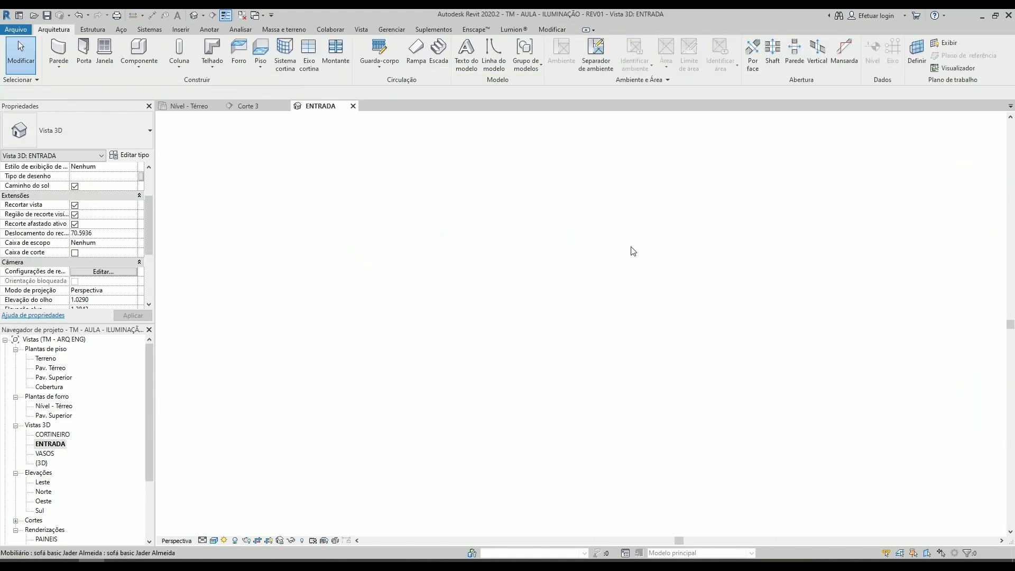
scroll(603, 232, up, 3)
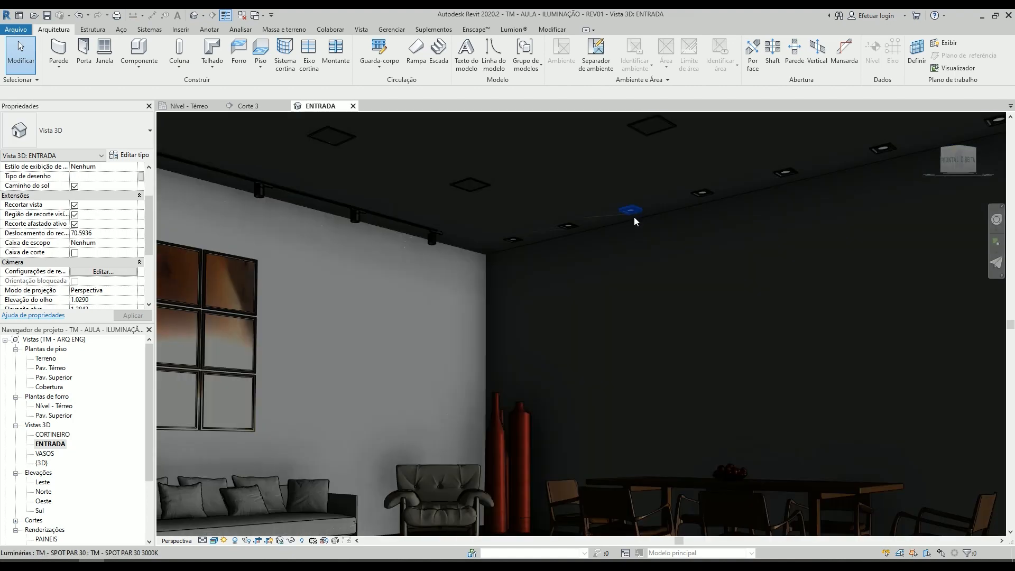
click(202, 540)
click(218, 529)
scroll(563, 273, down, 1)
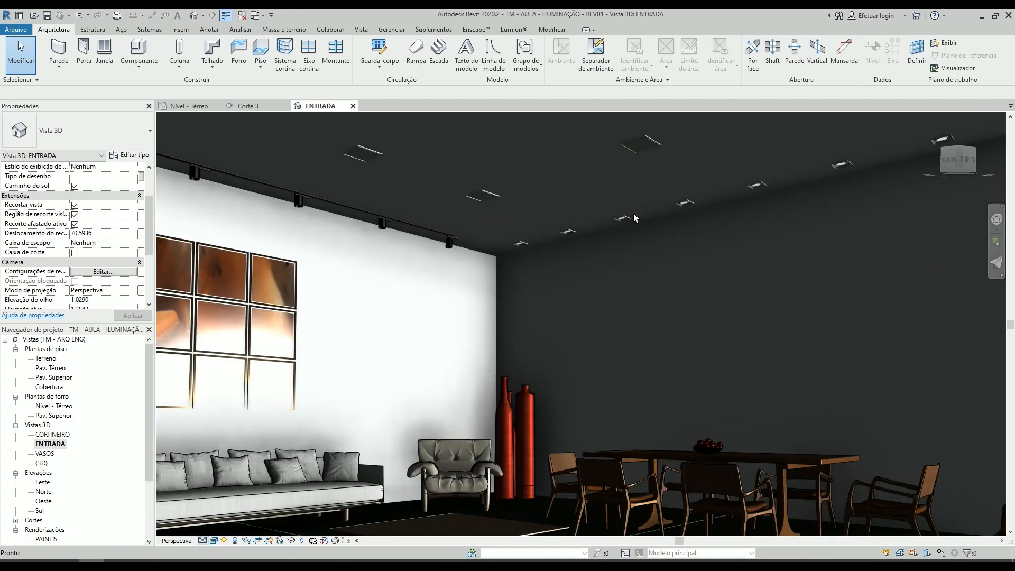
- Set the ENTRADA view's detail level to Médio and reveal its hidden elements to inspect the ceiling lights' source shapes
click(203, 540)
click(216, 518)
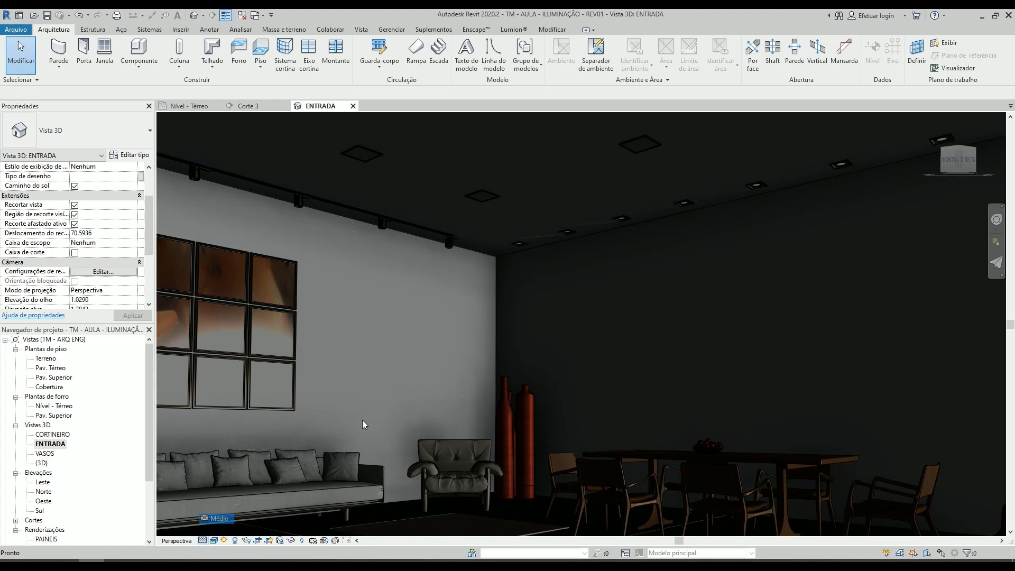
key(r)
key(h)
key(r)
key(h)
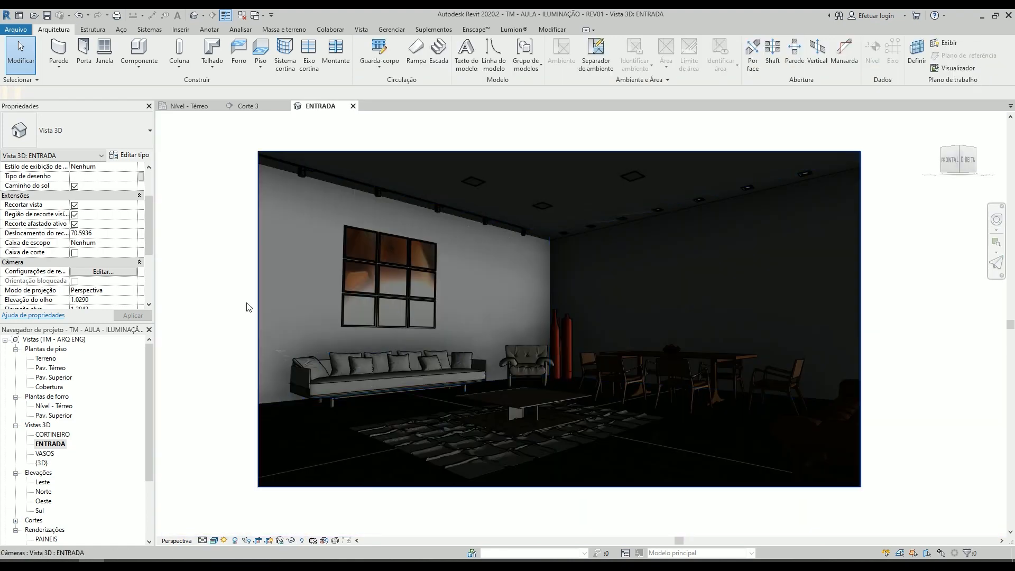
click(302, 540)
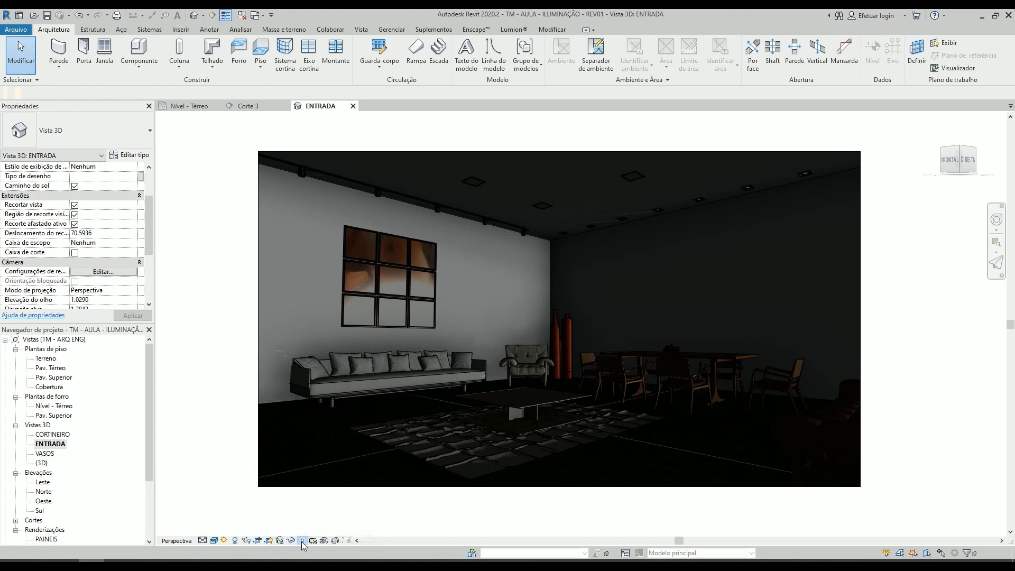
scroll(606, 221, up, 3)
scroll(606, 220, up, 4)
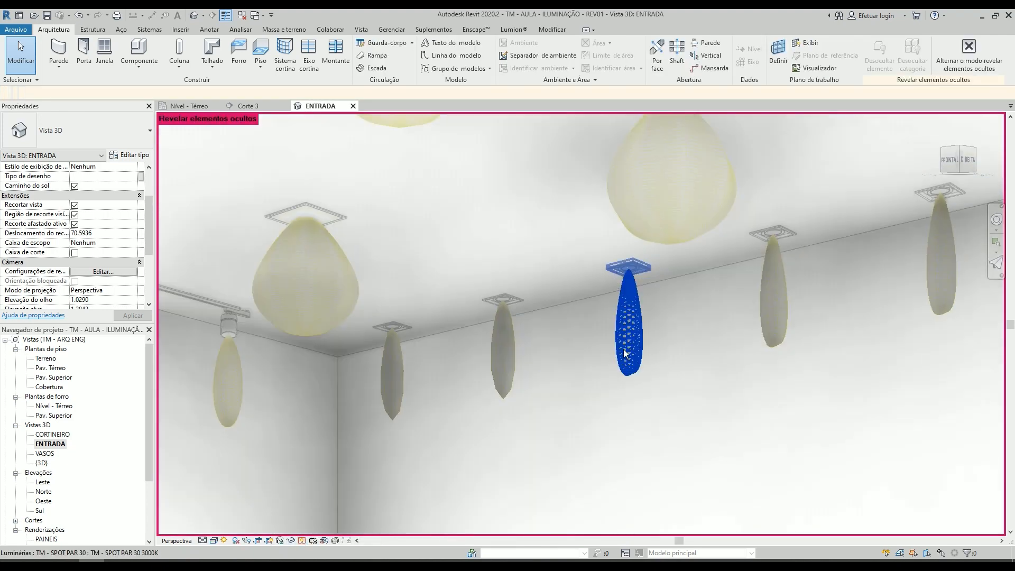
scroll(557, 331, down, 3)
- Turn on the visibility of the Fonte luminosa subcategory under Luminárias for the ENTRADA view
key(v)
key(g)
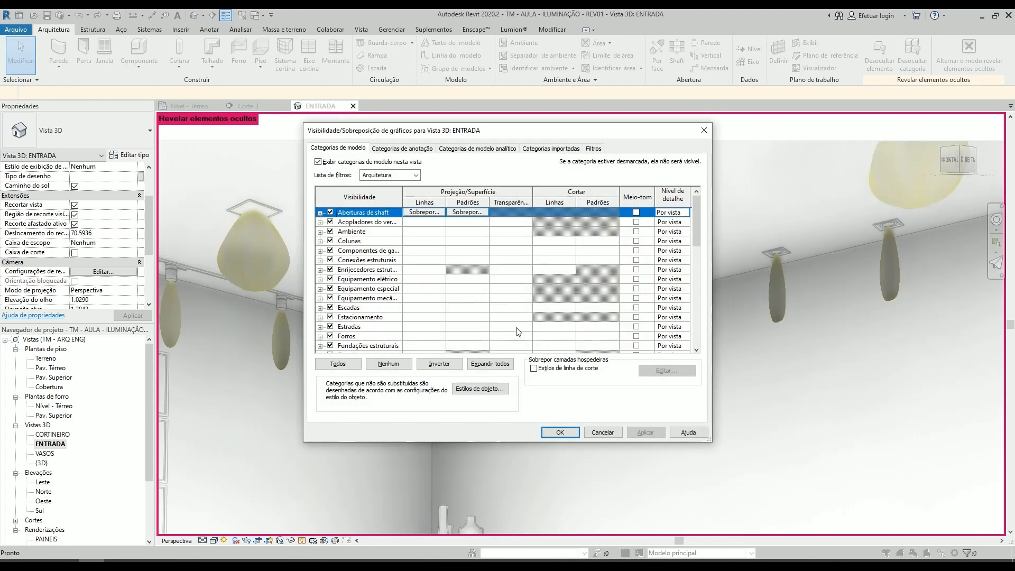
scroll(358, 287, down, 4)
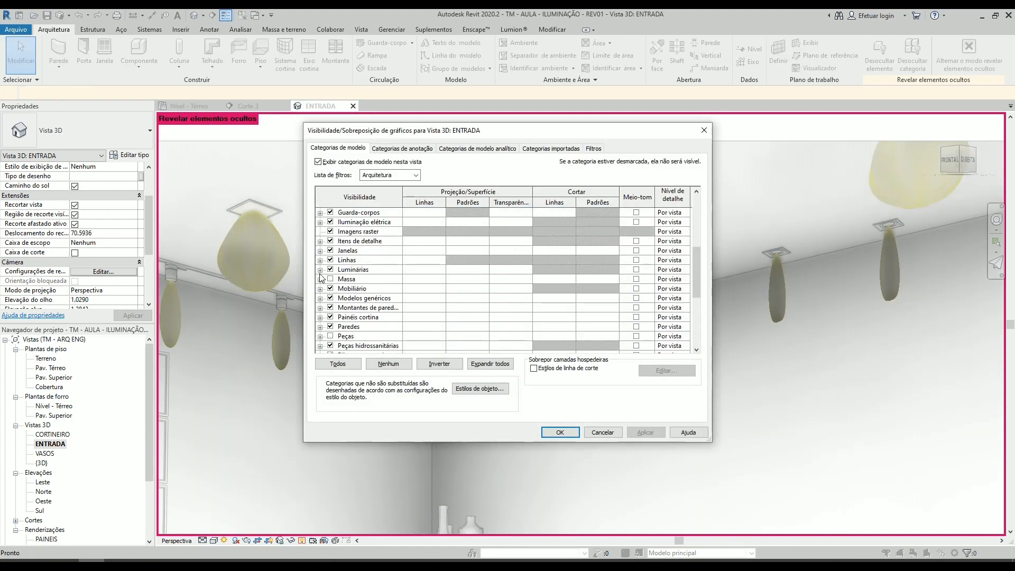
click(320, 270)
click(341, 279)
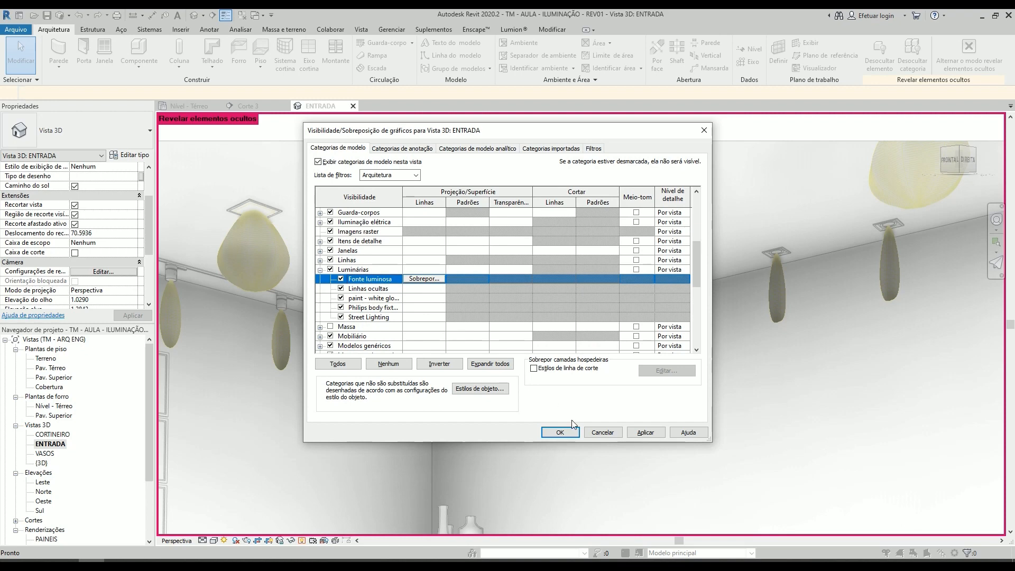
click(560, 432)
- Examine the ceiling spots and square luminaires near the room corner for their light source shapes in the ENTRADA view
scroll(594, 317, down, 5)
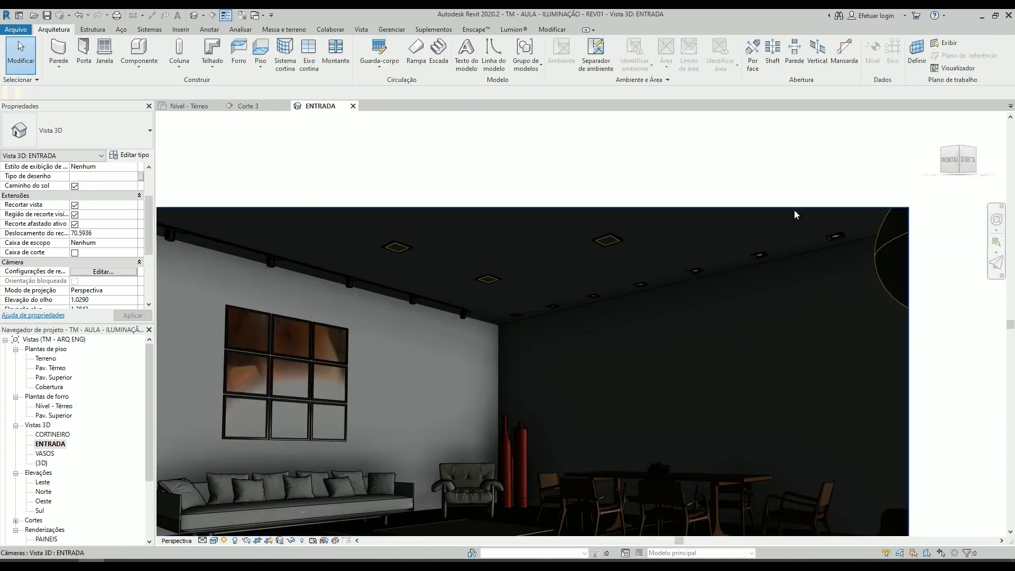
scroll(588, 301, down, 2)
scroll(766, 286, up, 2)
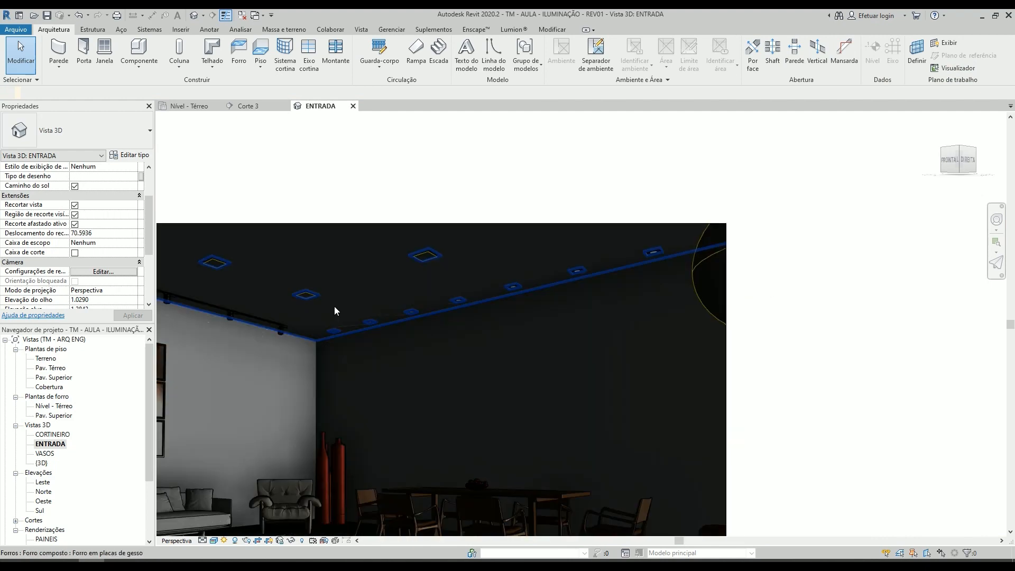
scroll(234, 286, up, 3)
scroll(306, 292, up, 2)
scroll(465, 332, down, 2)
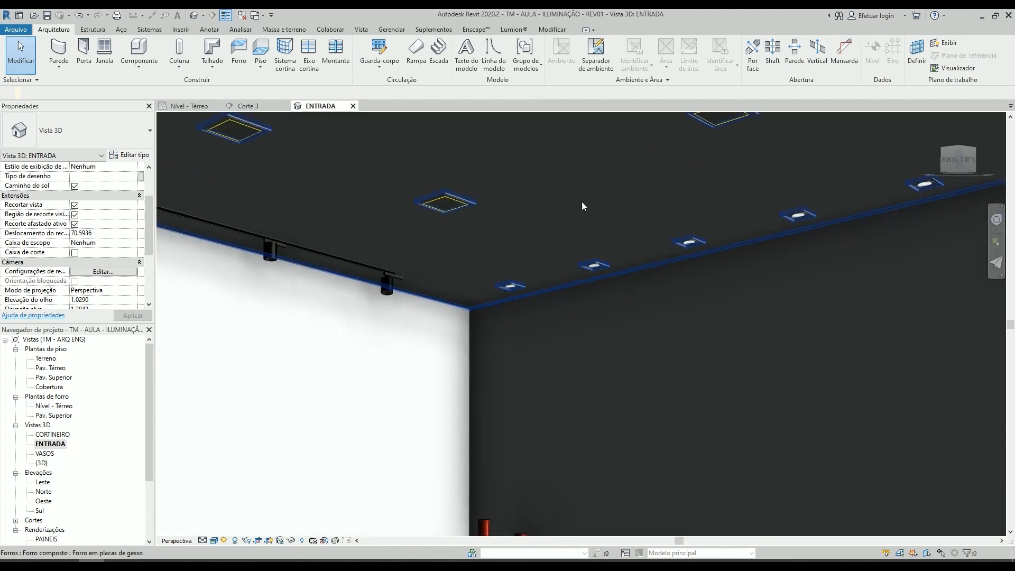
scroll(598, 286, up, 2)
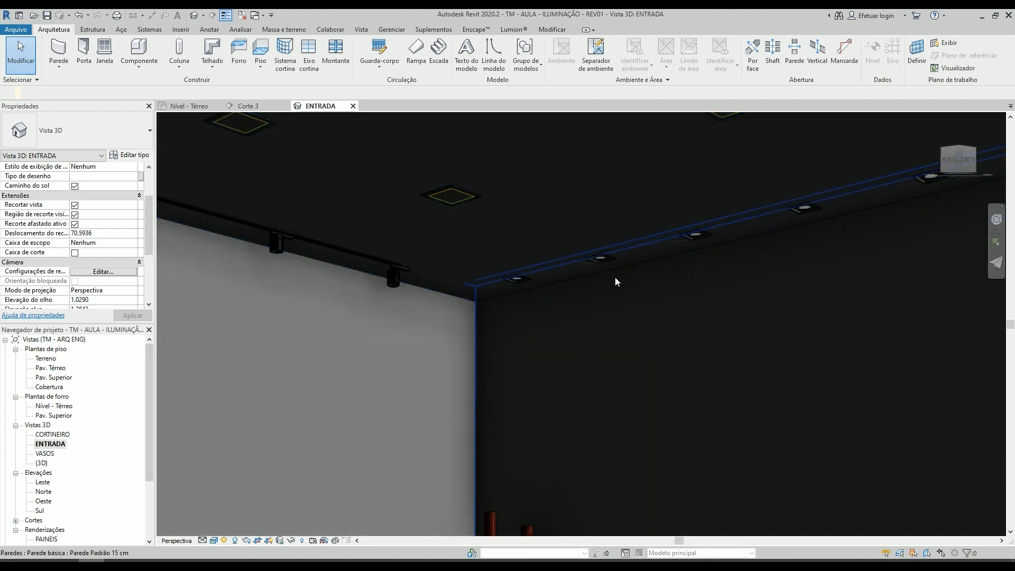
- Turn off the visibility of the Fonte luminosa subcategory under Luminárias for the ENTRADA view
click(603, 278)
key(Escape)
key(v)
key(v)
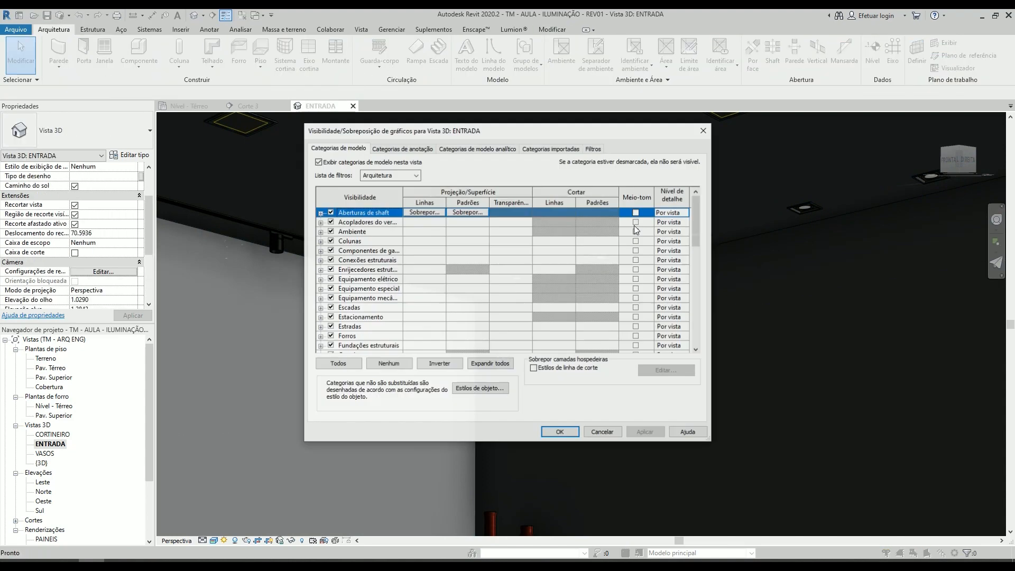
click(320, 270)
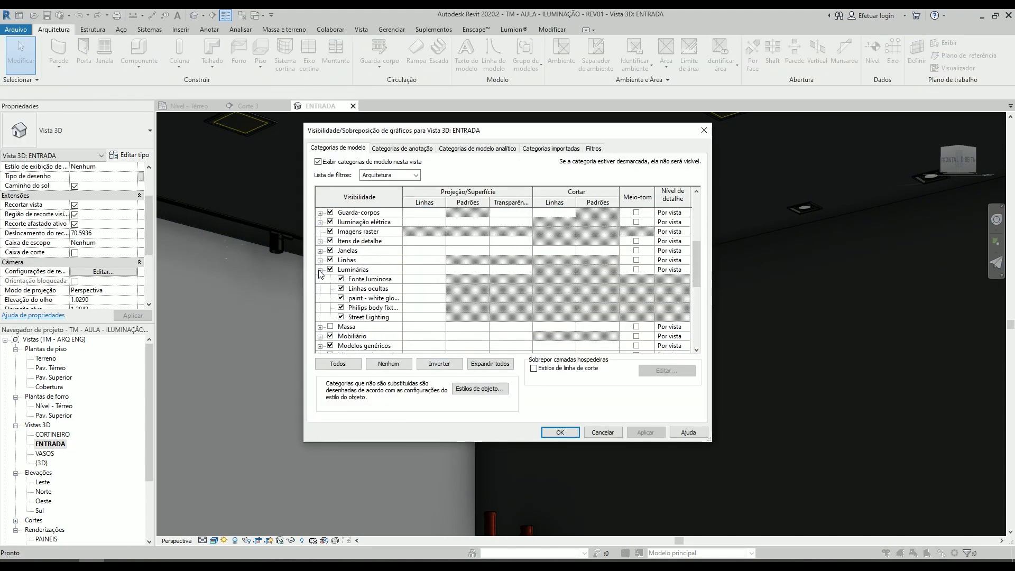
click(340, 279)
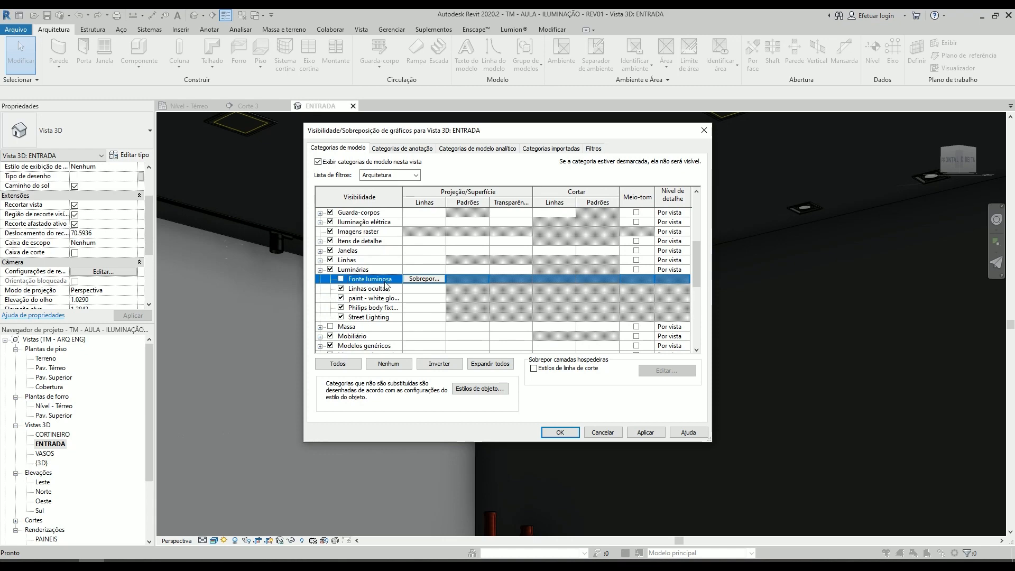
click(569, 433)
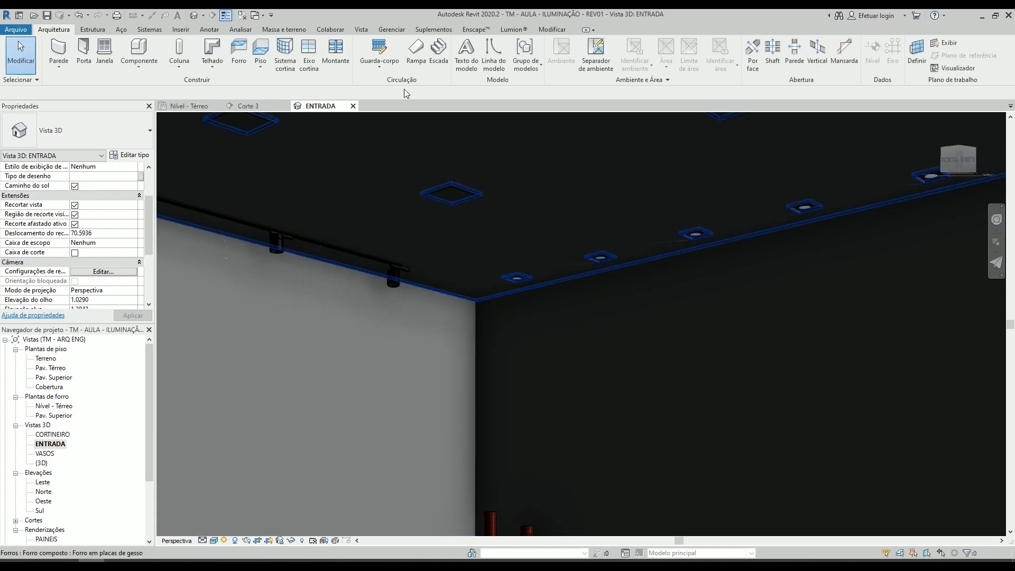
- Open the Nível - Térreo ceiling plan and bring up the photometric type properties of the 2700K PAR 30 spot
click(361, 29)
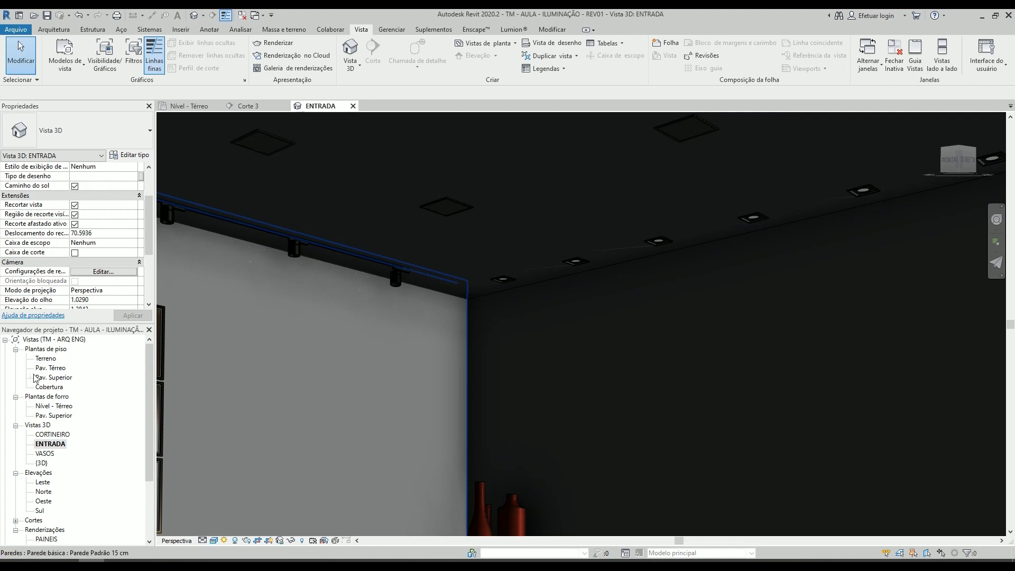
double_click(53, 409)
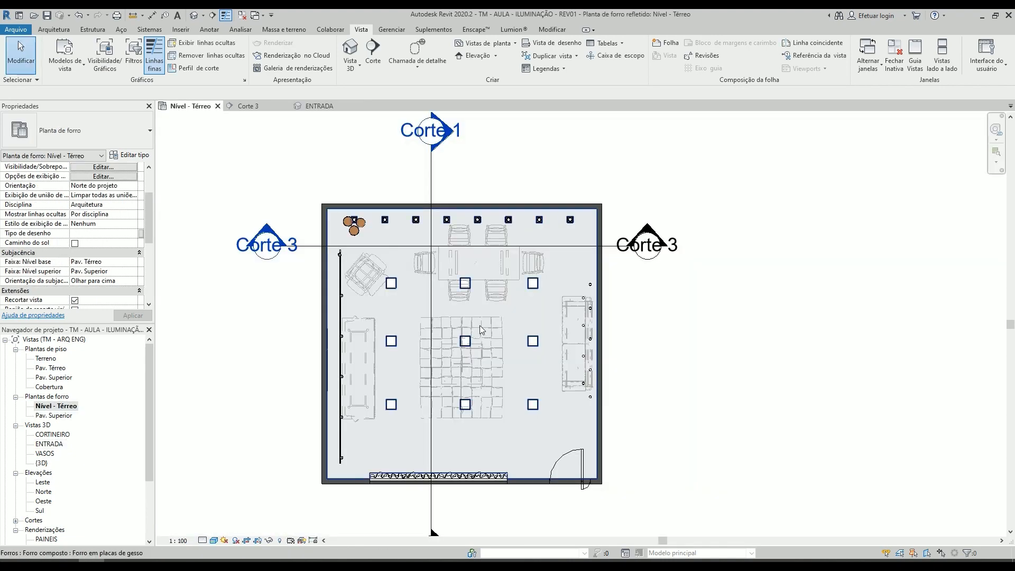
scroll(392, 240, up, 3)
scroll(393, 240, up, 1)
middle_drag(393, 240, 438, 218)
click(423, 178)
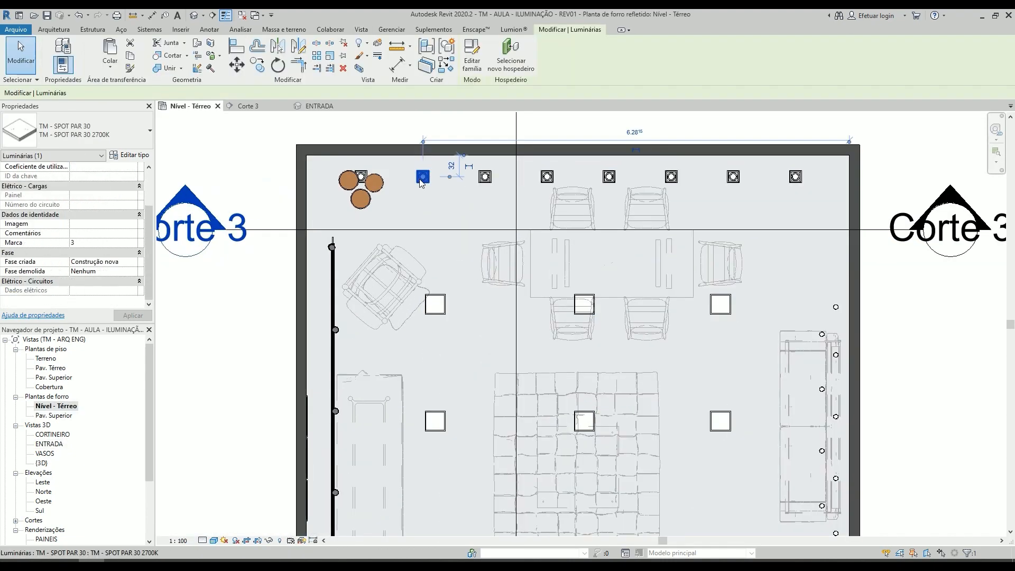
click(134, 156)
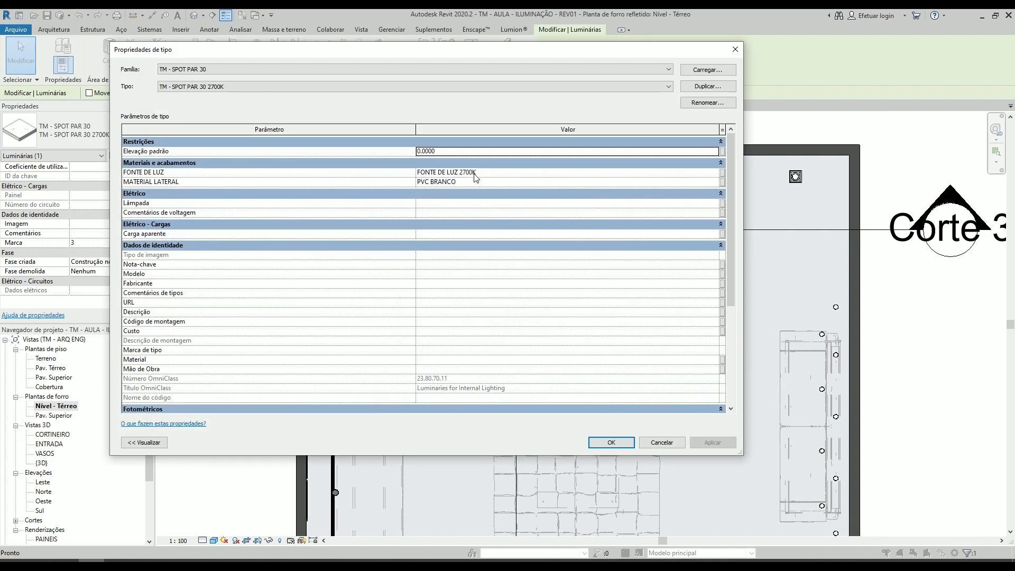
scroll(470, 273, down, 5)
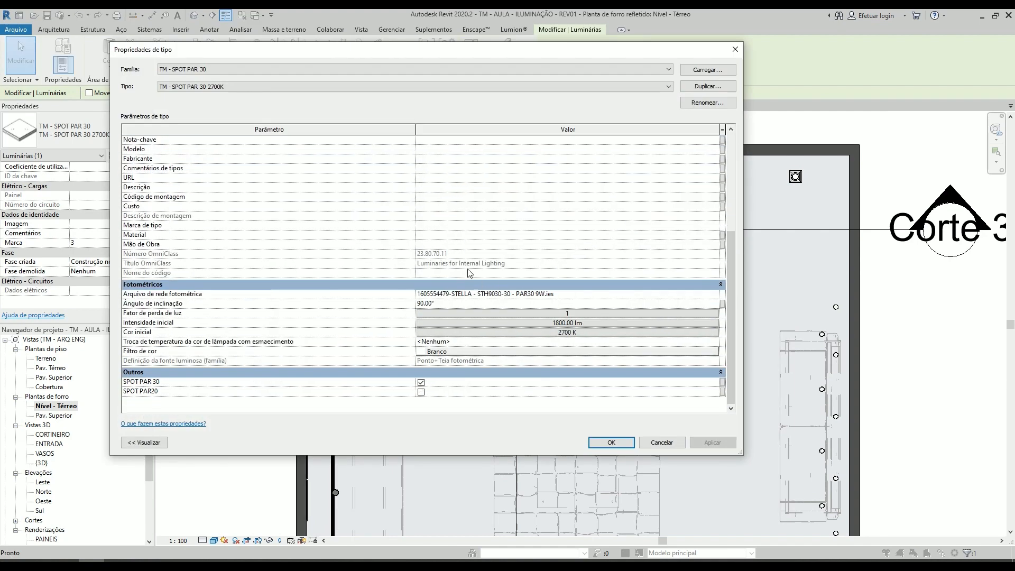
- Define the 2700K PAR 30 spot's initial intensity by wattage, set it to 9 W and select the efficacy value
click(567, 323)
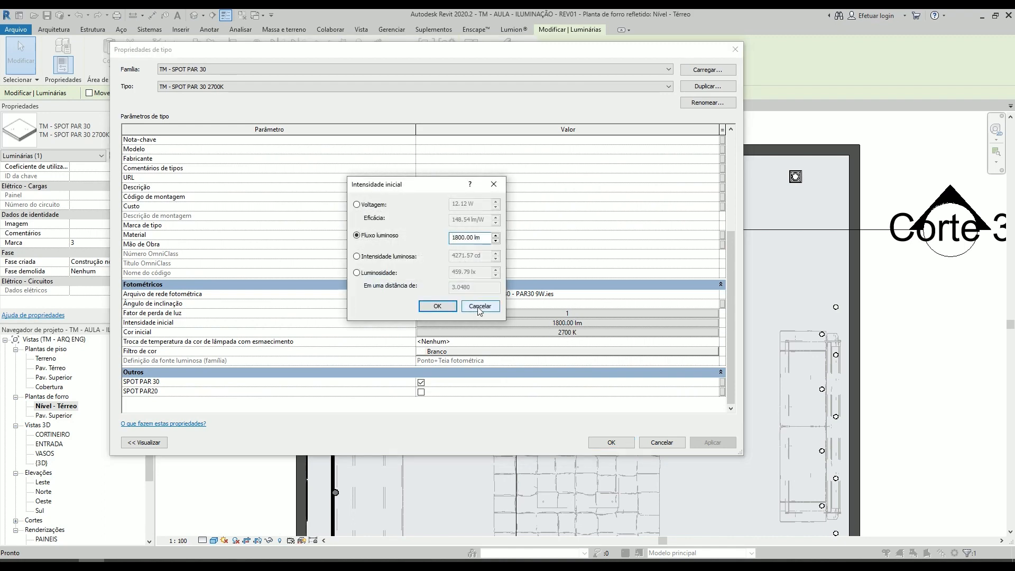
click(479, 308)
click(564, 323)
click(381, 208)
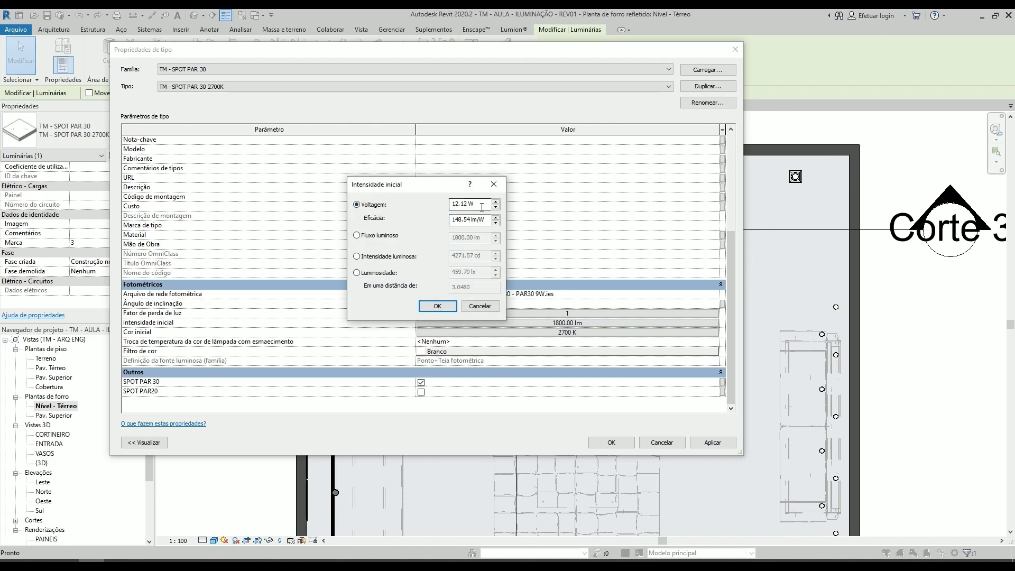
text(9)
key(Tab)
drag(485, 219, 407, 218)
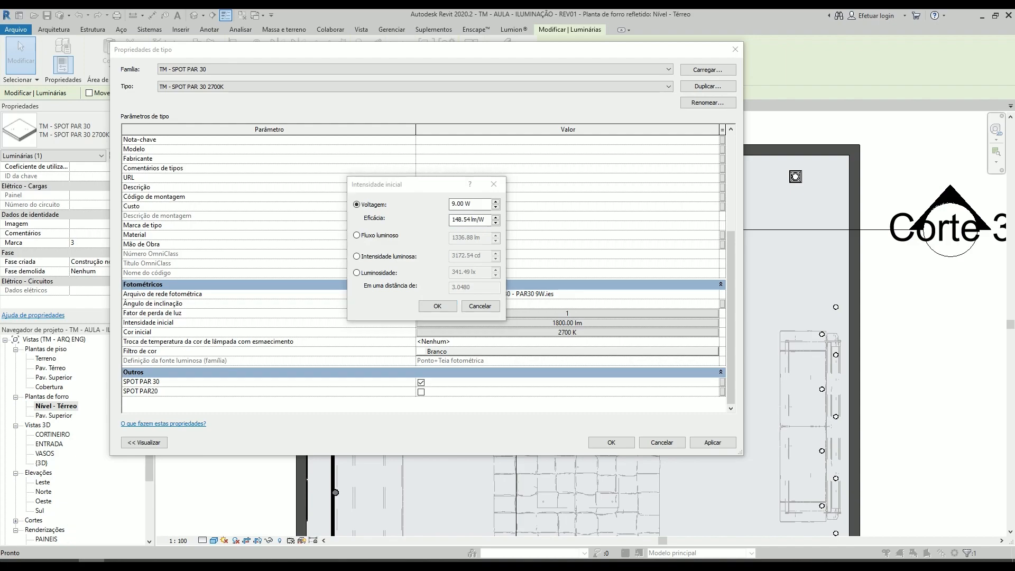
- Switch to the browser and check the PAR30 9W lamp's luminous flux and efficacy for 2700K and 3000K on Stella's product page
click(40, 563)
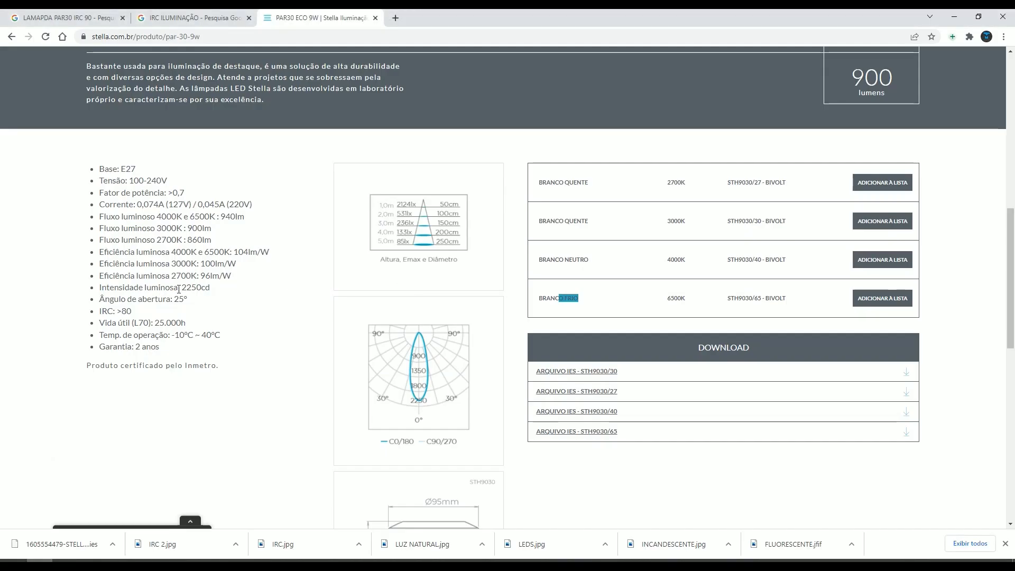
click(124, 237)
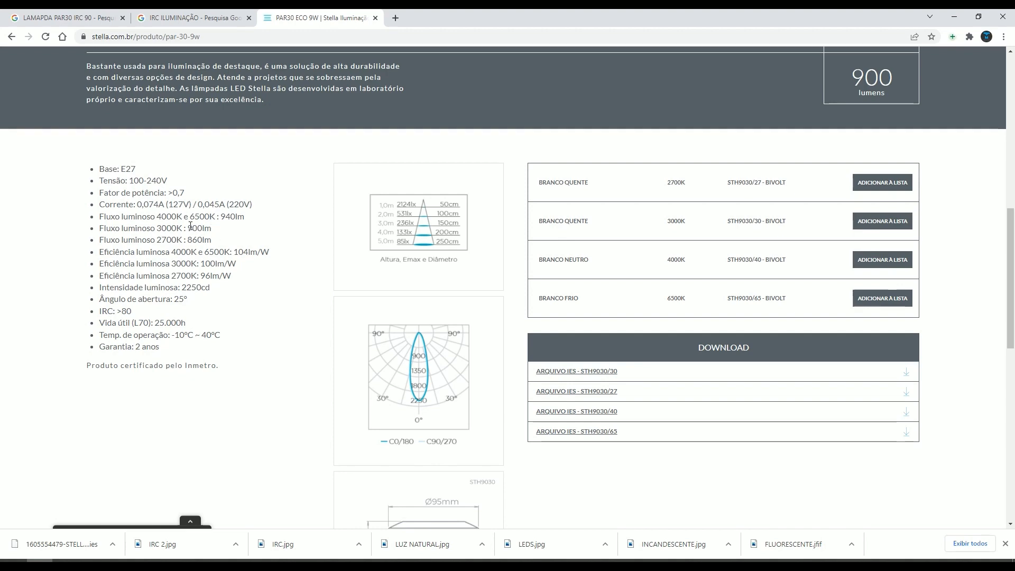
drag(189, 227, 214, 232)
click(217, 238)
click(954, 17)
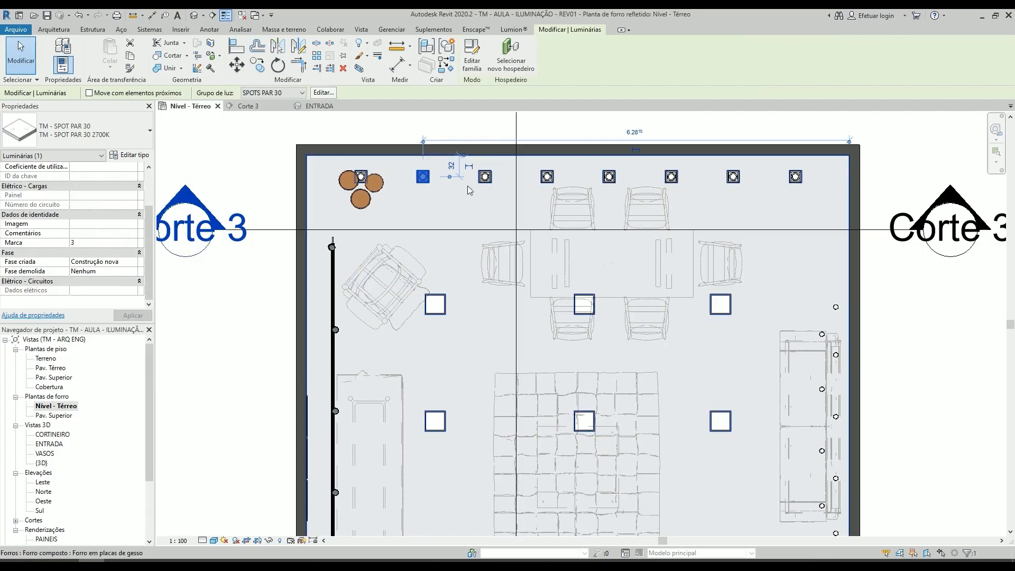
- Set the 3000K PAR 30 spot type's initial intensity to 9 W with an efficacy of 100 lm/W
click(485, 176)
click(143, 156)
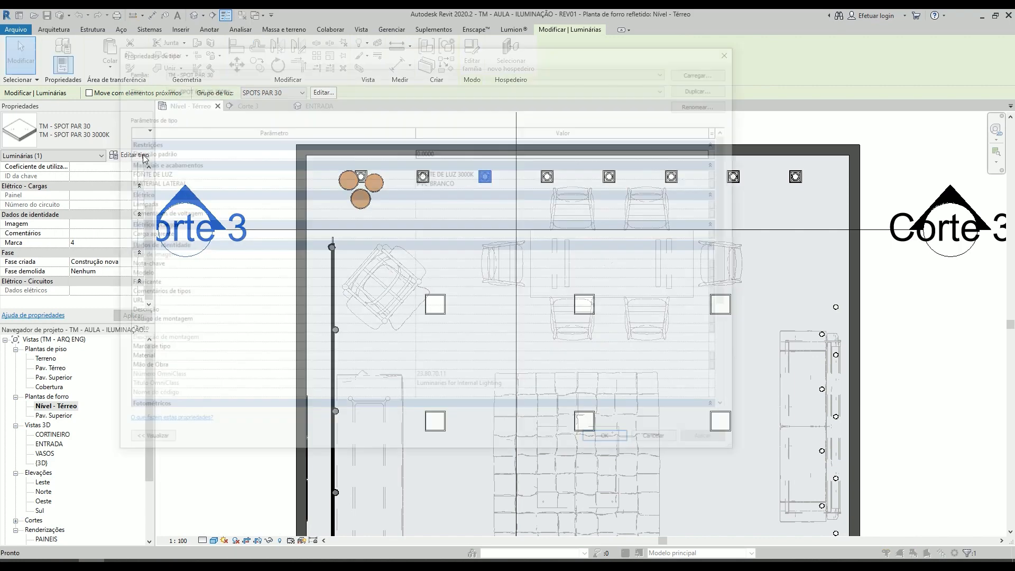
scroll(593, 208, down, 5)
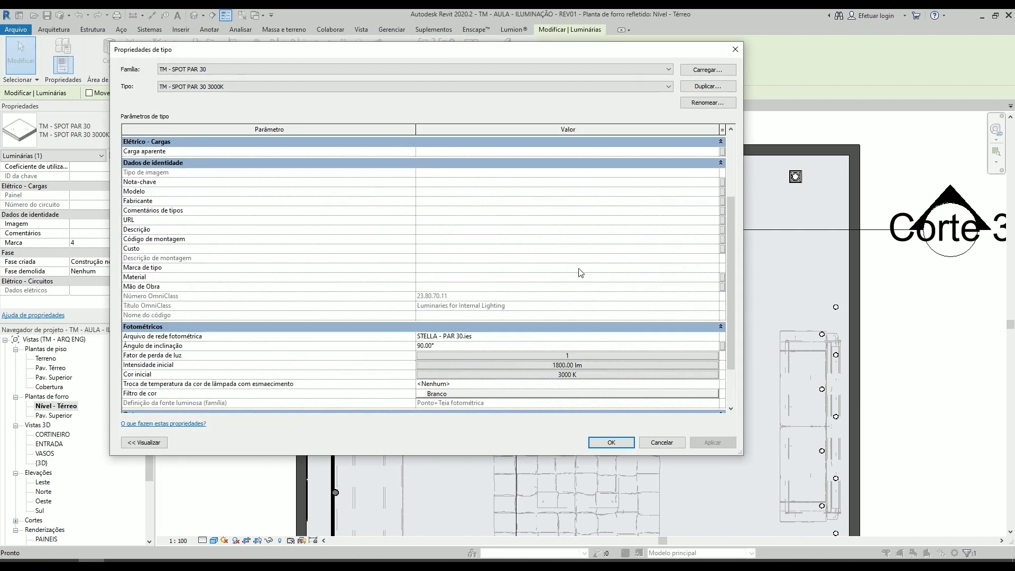
click(575, 324)
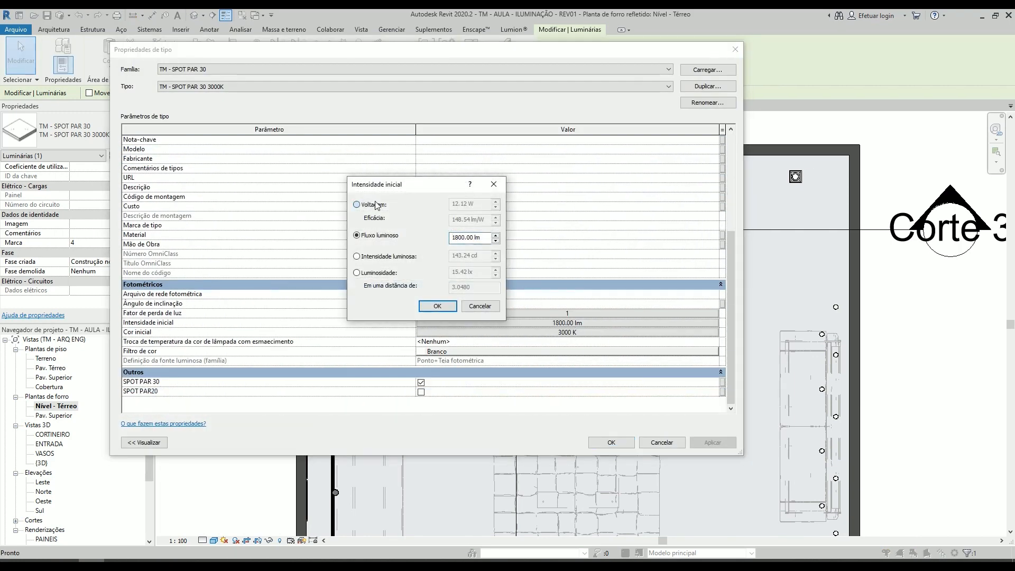
click(357, 205)
text(9)
key(Tab)
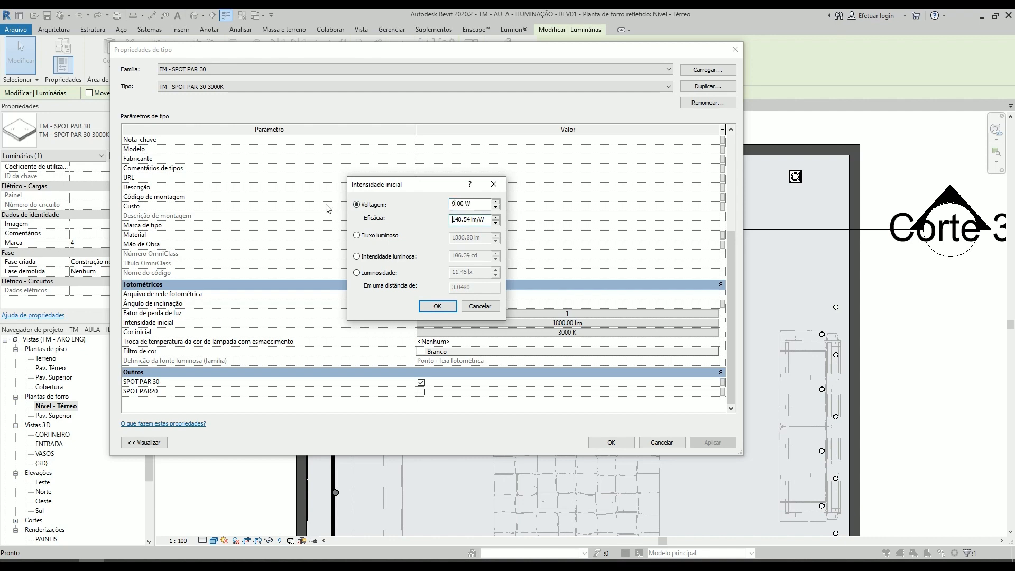
drag(488, 222, 418, 217)
text(100)
click(437, 306)
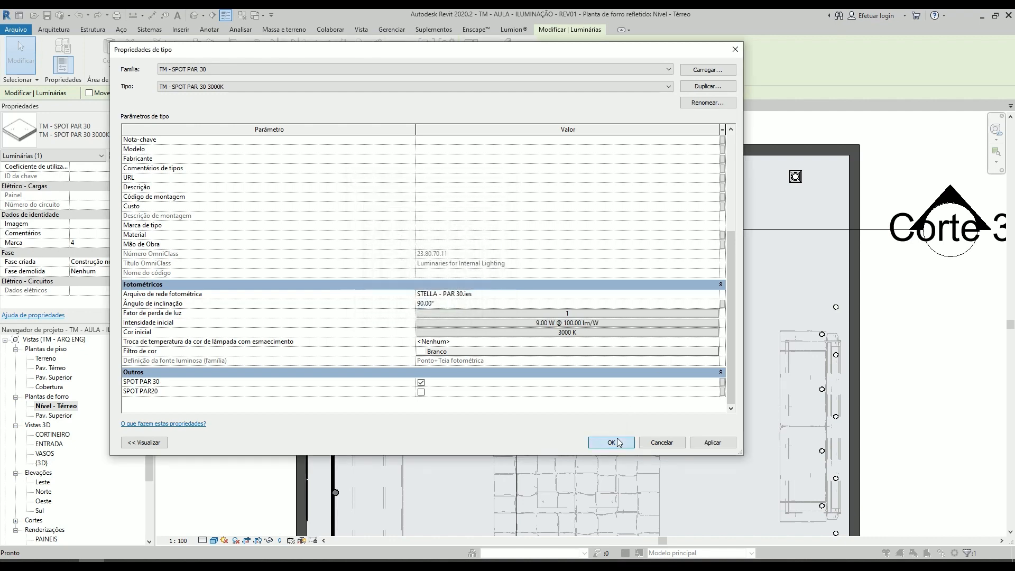
click(611, 442)
- Render the ENTRADA 3D view at Média quality and 600 DPI, then dismiss the completed progress dialog
scroll(605, 220, down, 3)
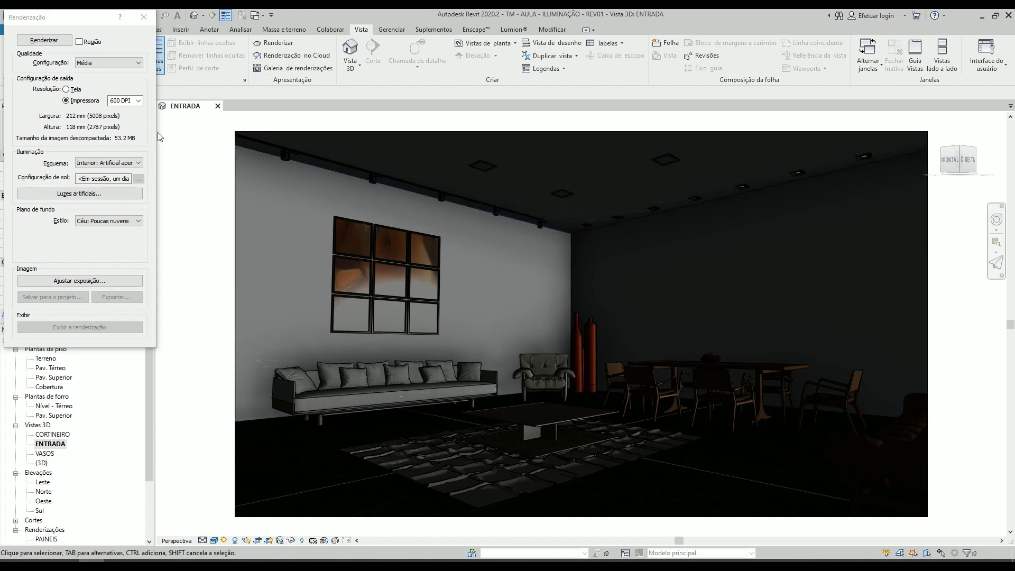
click(43, 41)
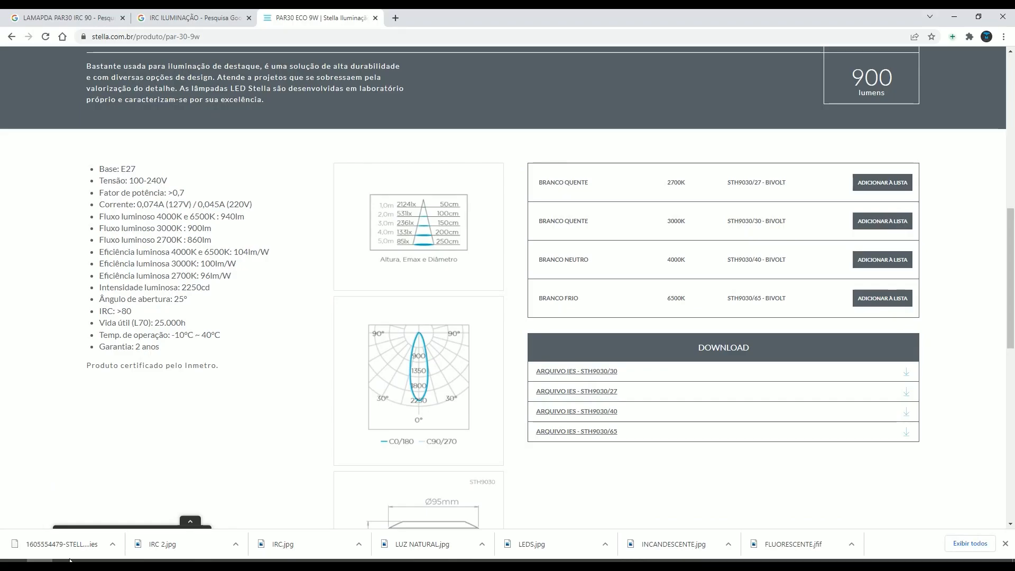
click(954, 17)
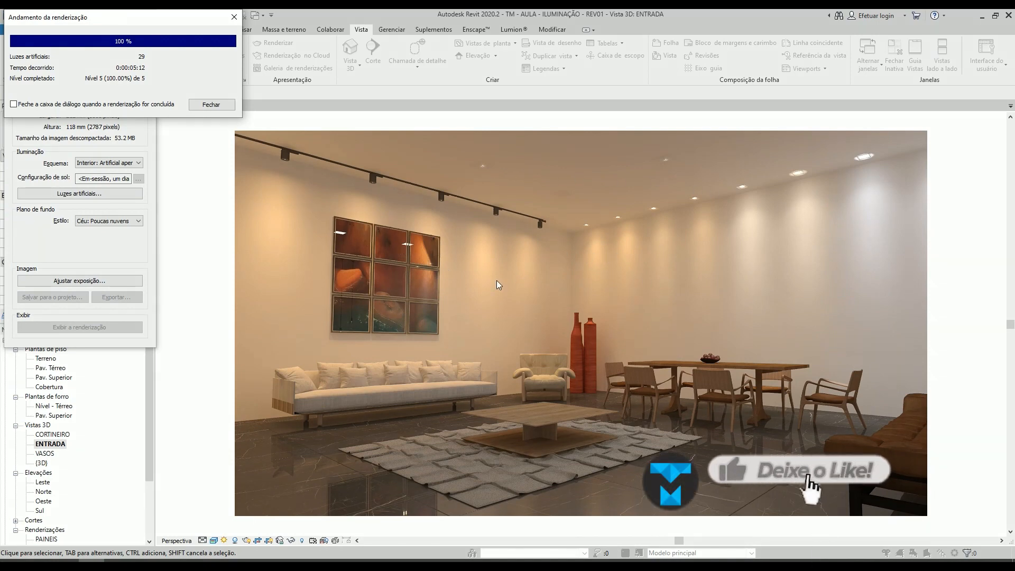
click(211, 104)
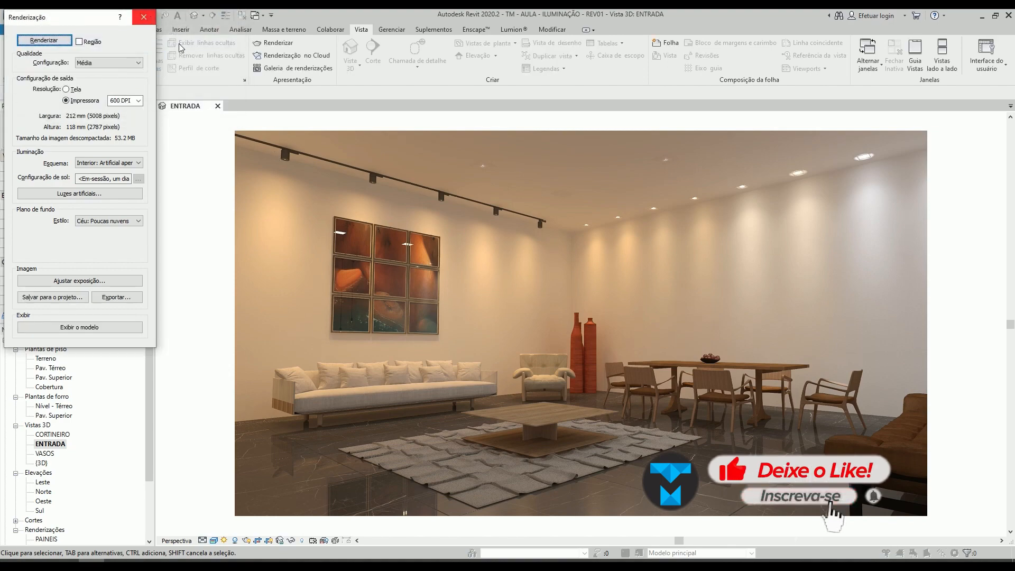
- Examine the ceiling, track lights and wall spots in the rendered ENTRADA image, then close the rendering settings
scroll(482, 167, up, 5)
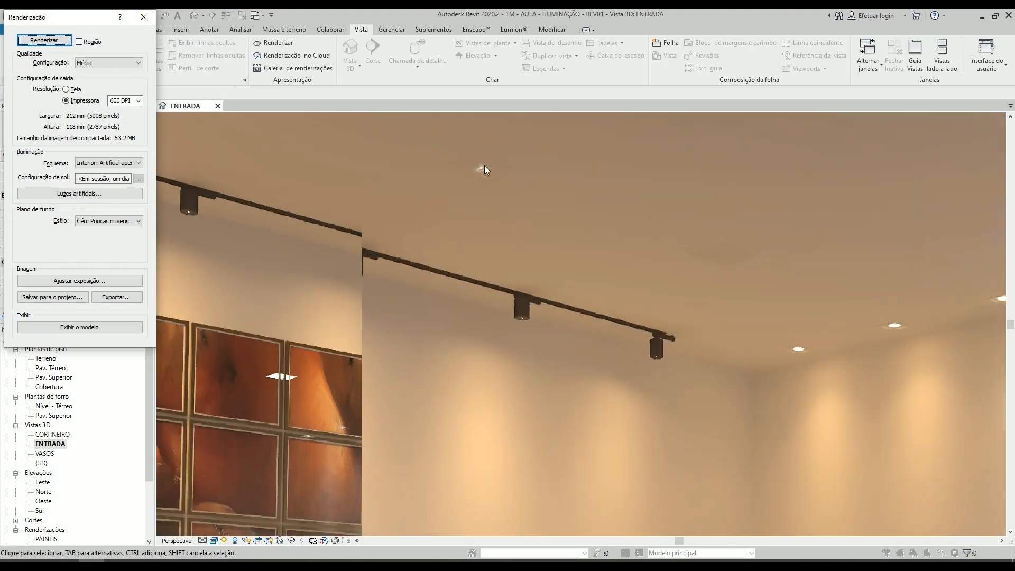
scroll(483, 166, down, 6)
scroll(534, 246, up, 5)
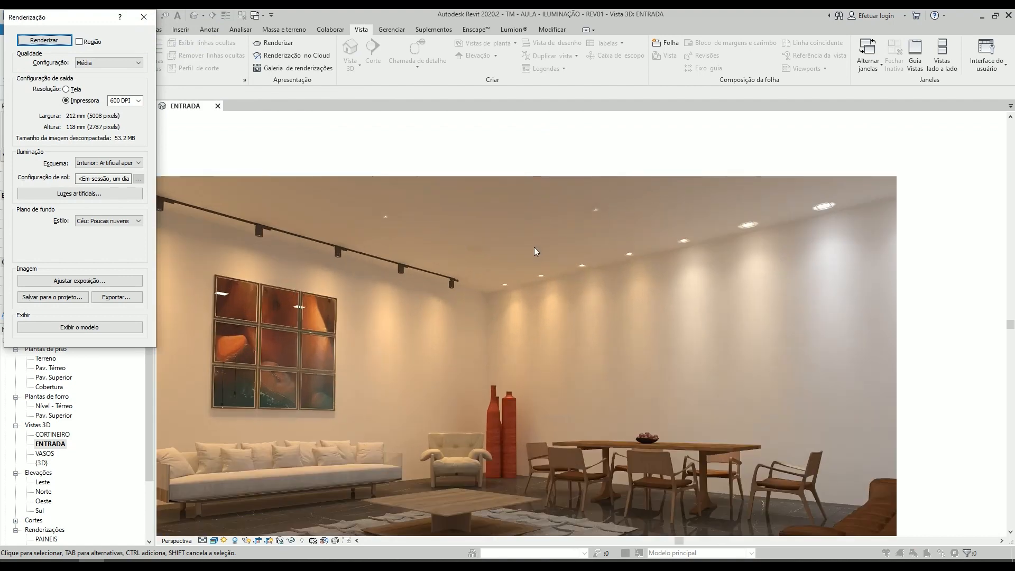
scroll(410, 274, up, 3)
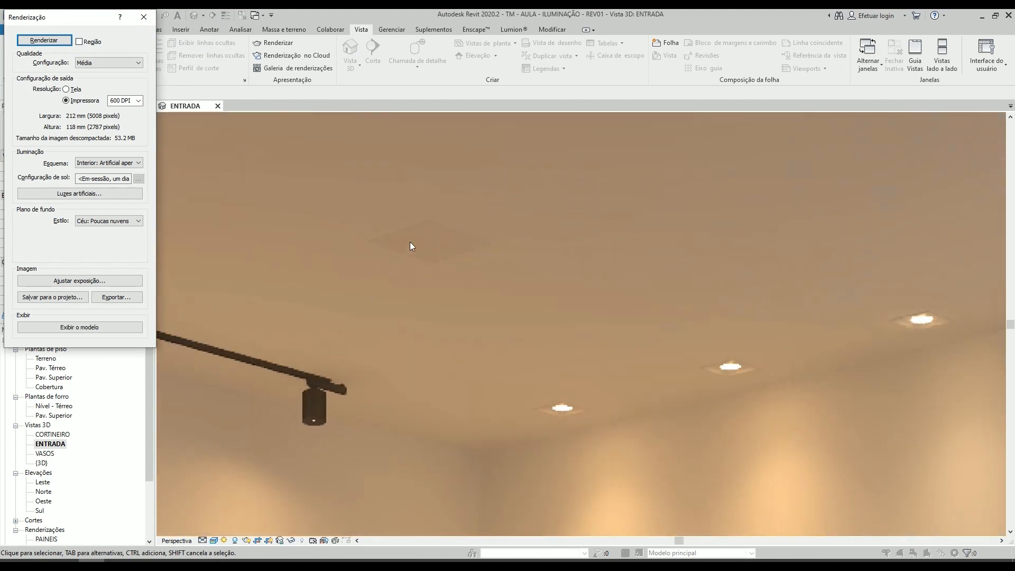
scroll(412, 247, down, 6)
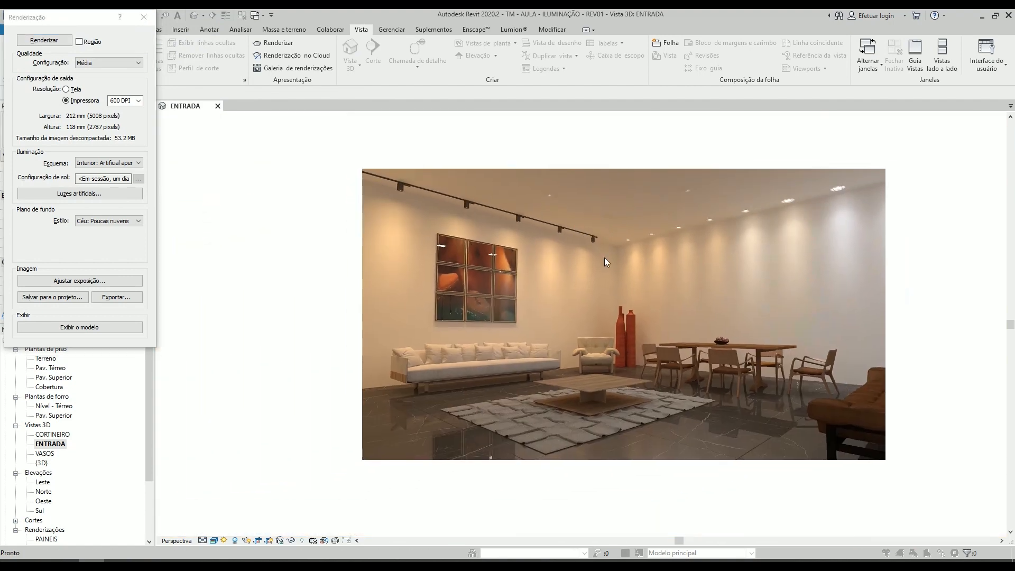
scroll(604, 258, up, 1)
click(144, 17)
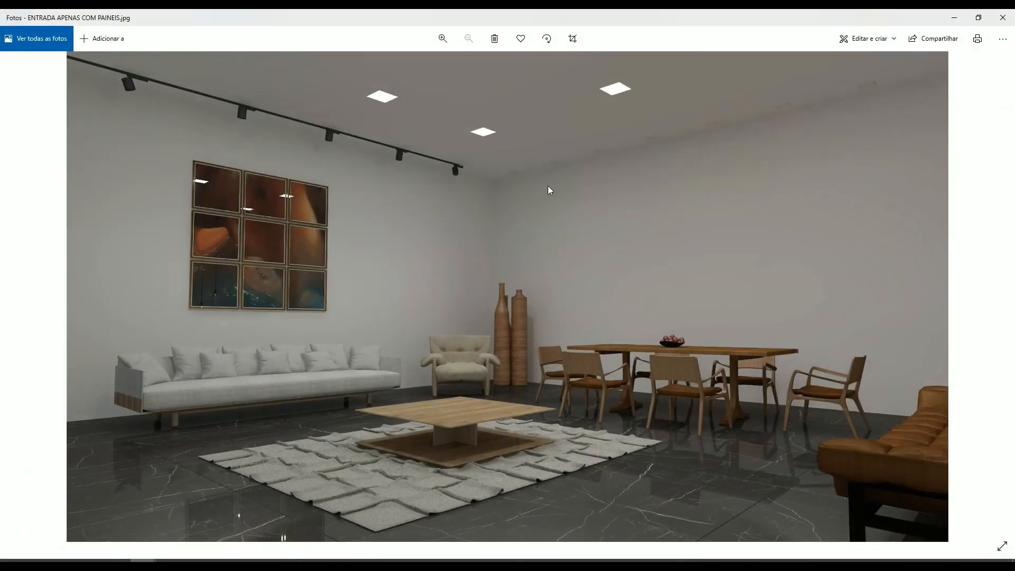
- Switch to the photo viewer and compare the saved ENTRADA renders lit only by LED panels and only by spots
key(Right)
key(Left)
key(Right)
key(Left)
key(Right)
key(Right)
key(Left)
key(Left)
key(Right)
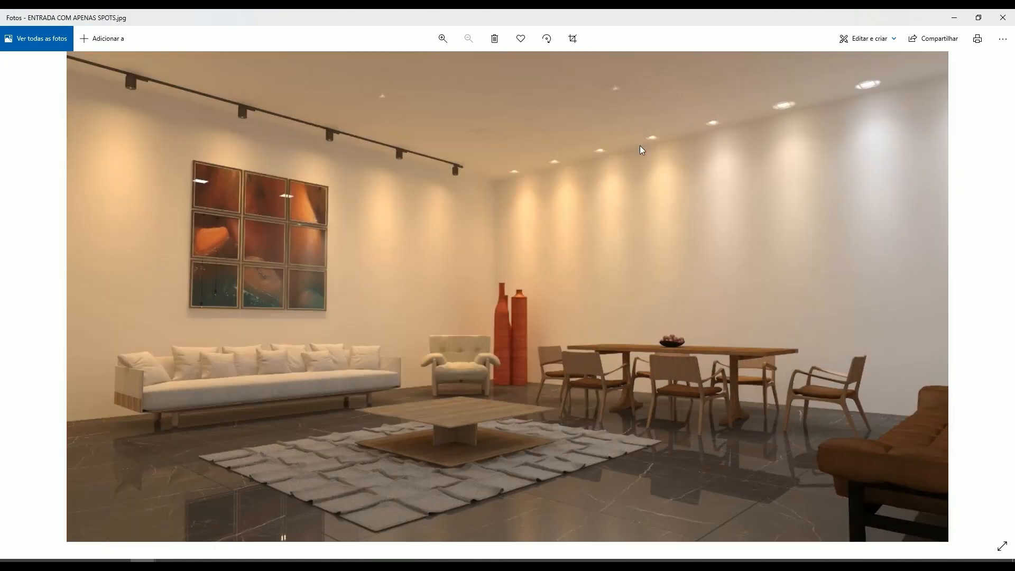
key(Right)
key(Right)
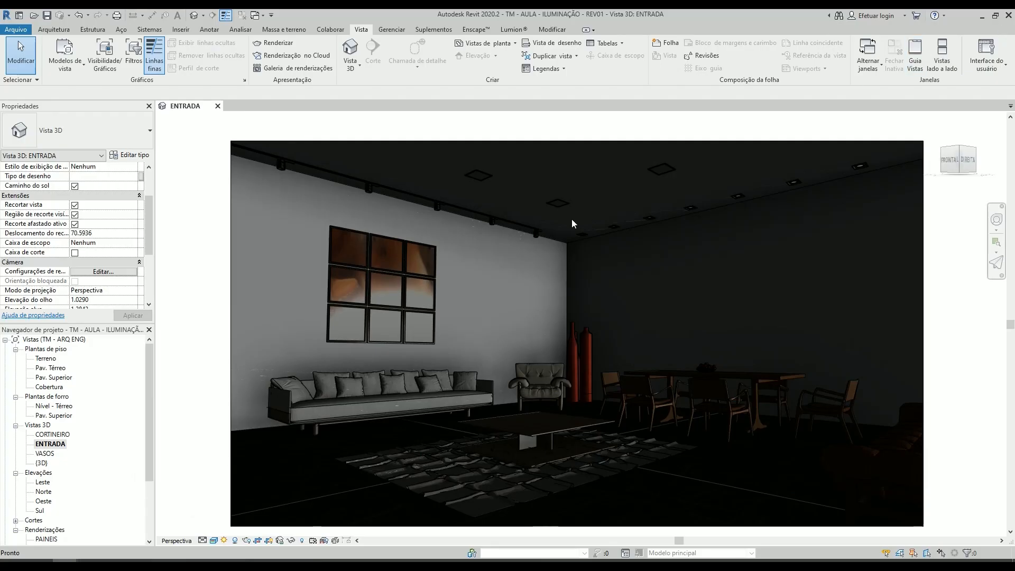
- Return to Revit, open the Nível - Térreo ceiling plan and select all instances of the PAINEL DE LED 30X30 fixture
double_click(53, 406)
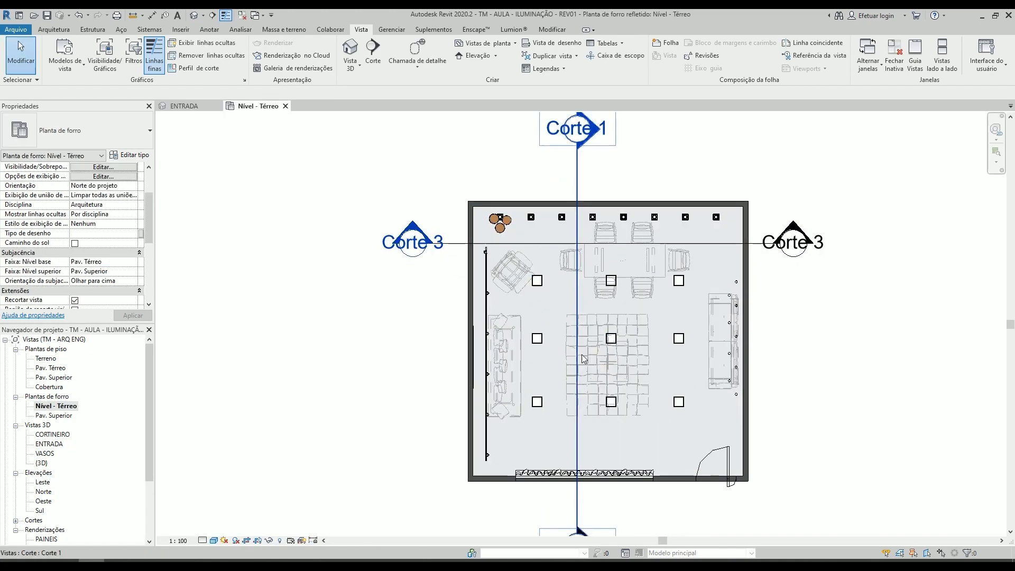
scroll(646, 314, up, 3)
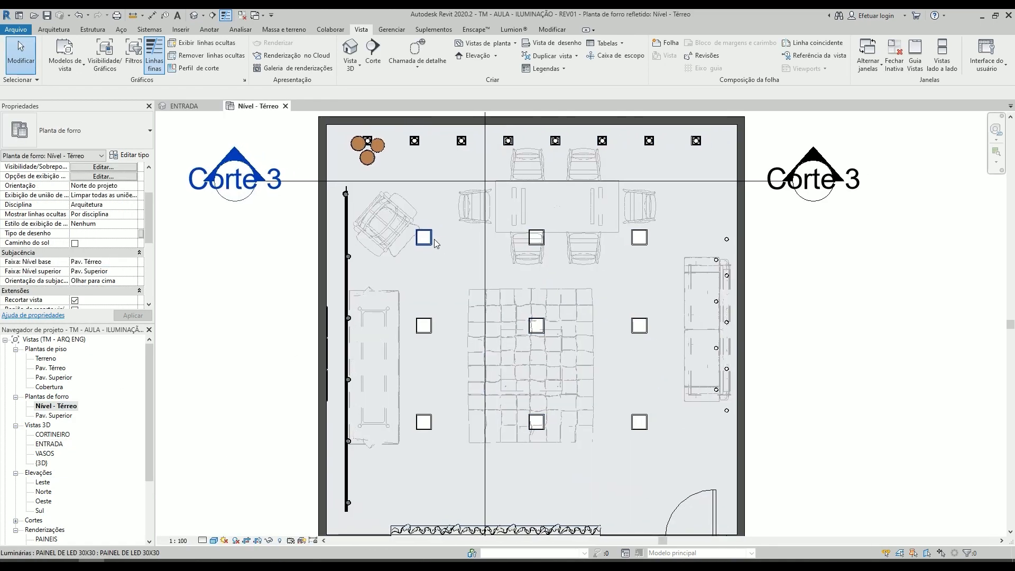
click(424, 237)
key(s)
key(a)
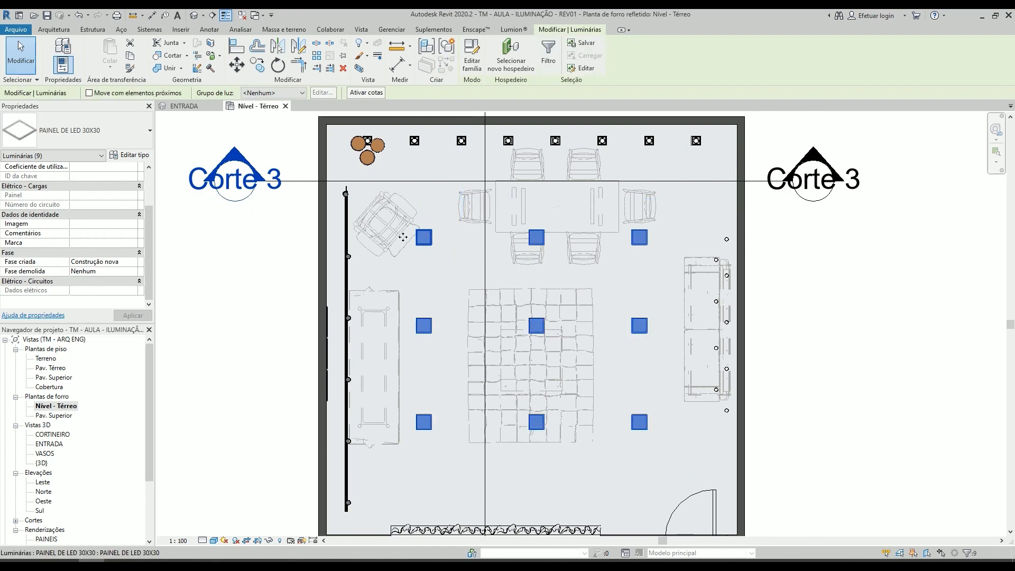
- Create a new light group named PAINEIS DE LED from the selected luminaires' light group options
click(267, 93)
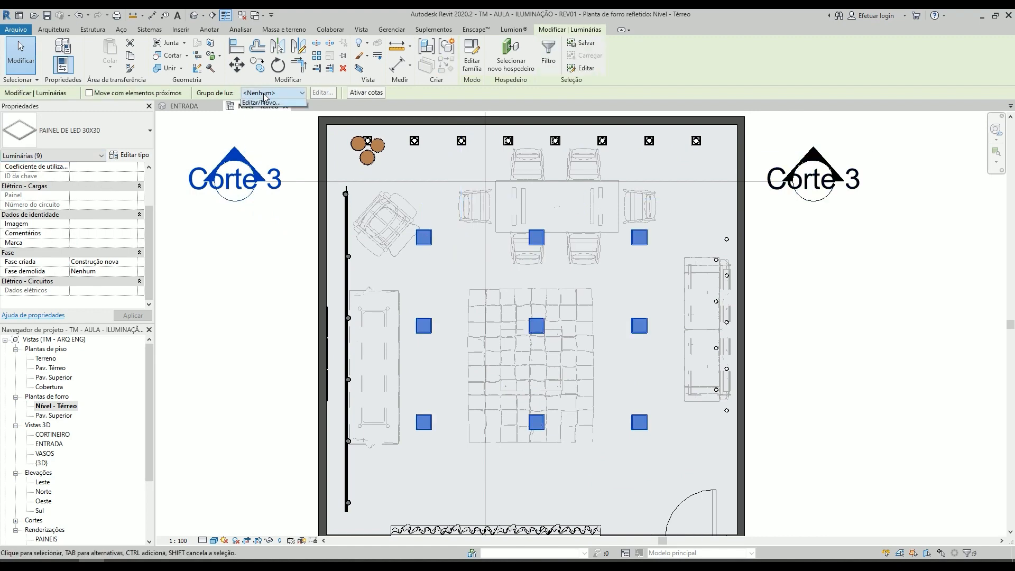
click(262, 112)
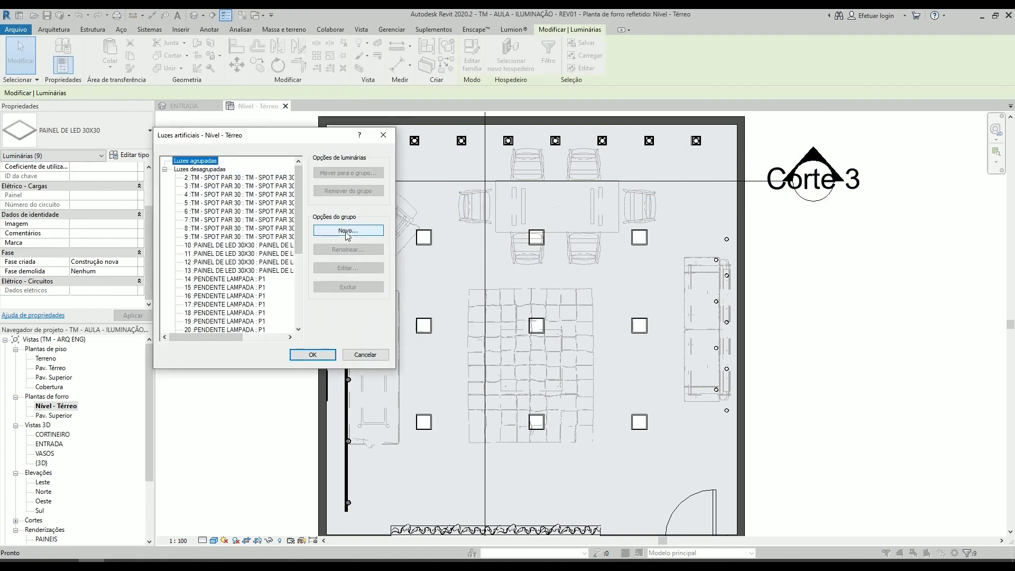
click(344, 230)
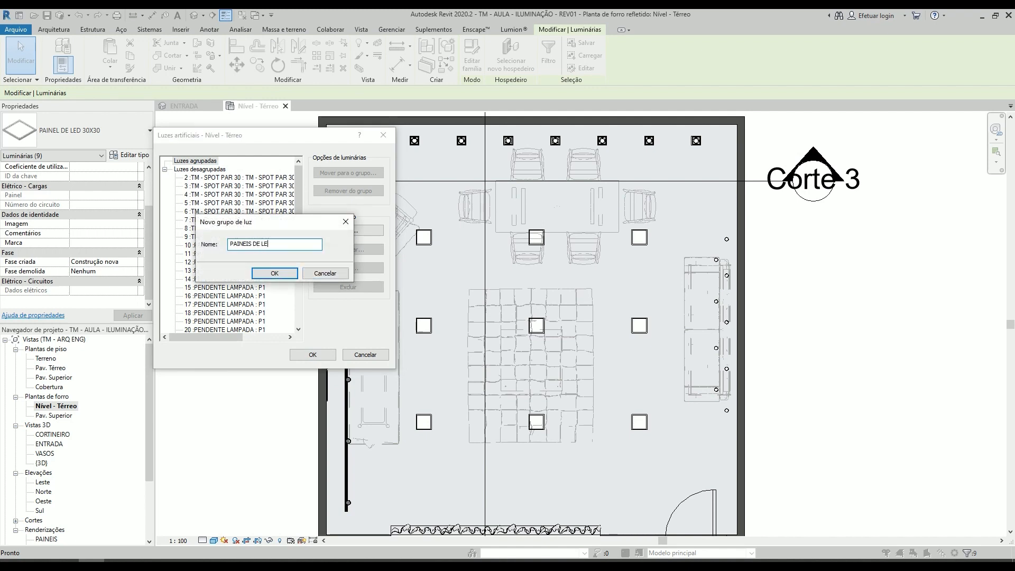
click(275, 273)
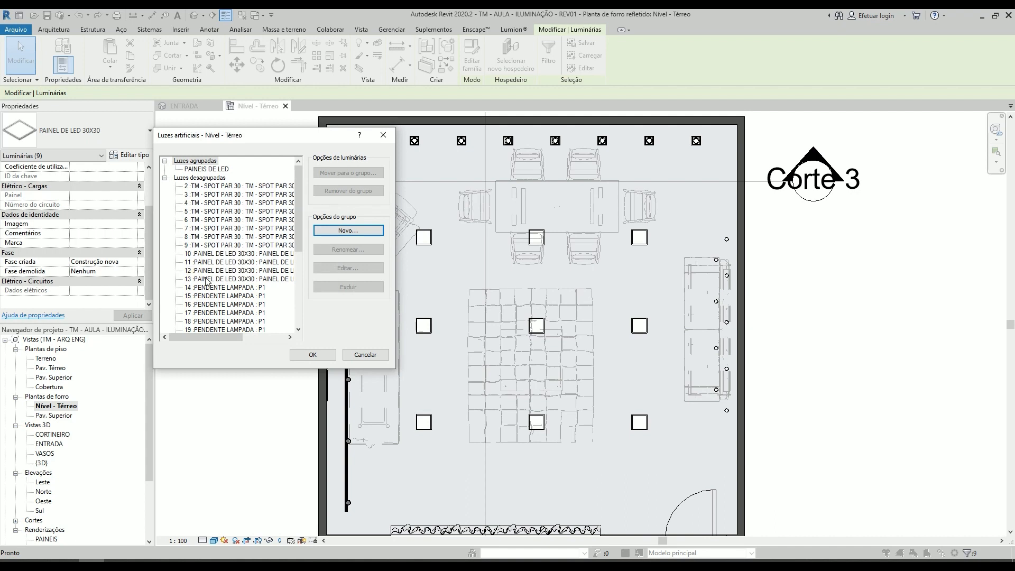
- Select LED panels 36 to 40 and the LED strip 41 among the ungrouped artificial lights
drag(295, 193, 295, 267)
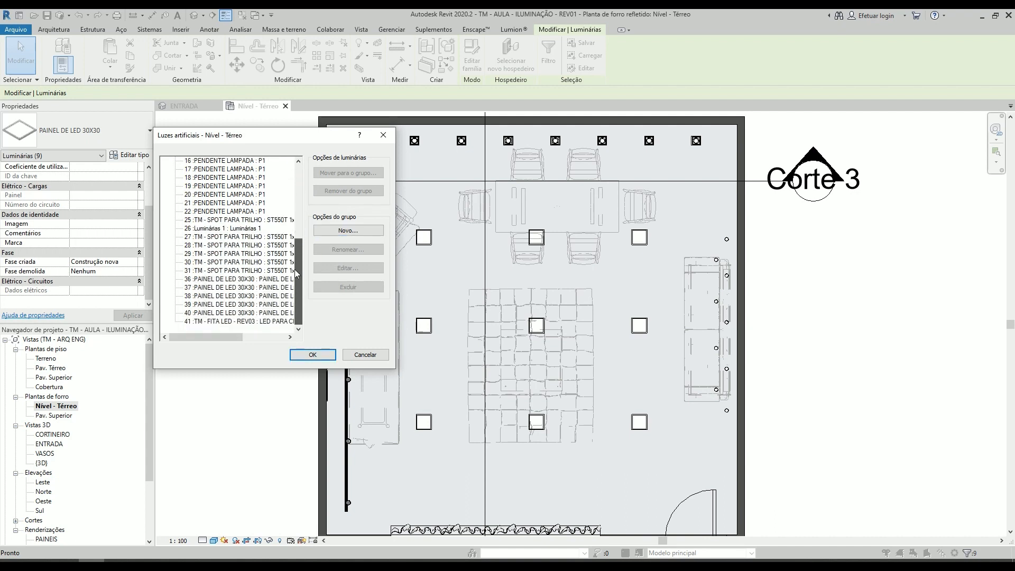
click(226, 280)
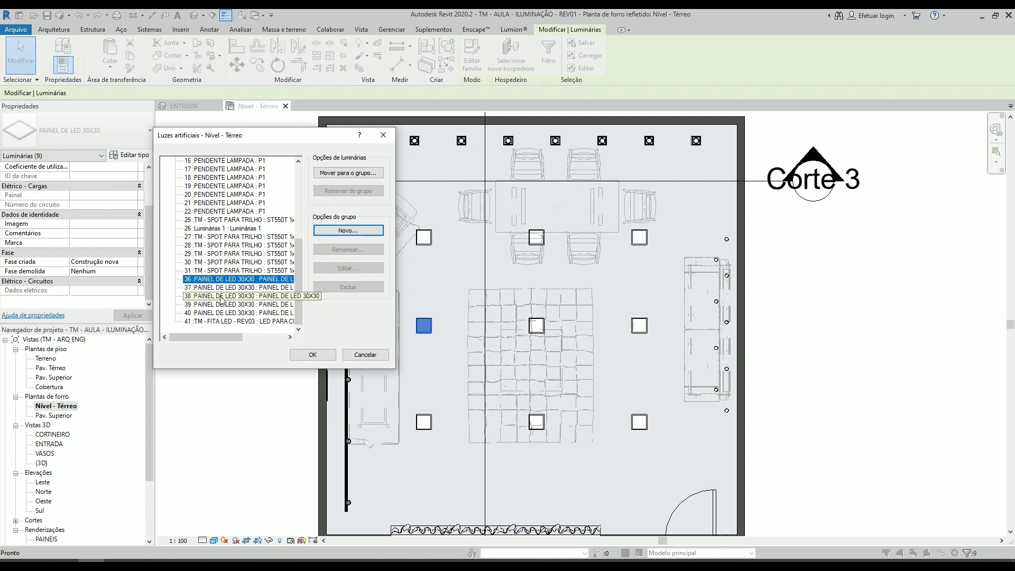
ctrl+click(228, 287)
ctrl+click(227, 296)
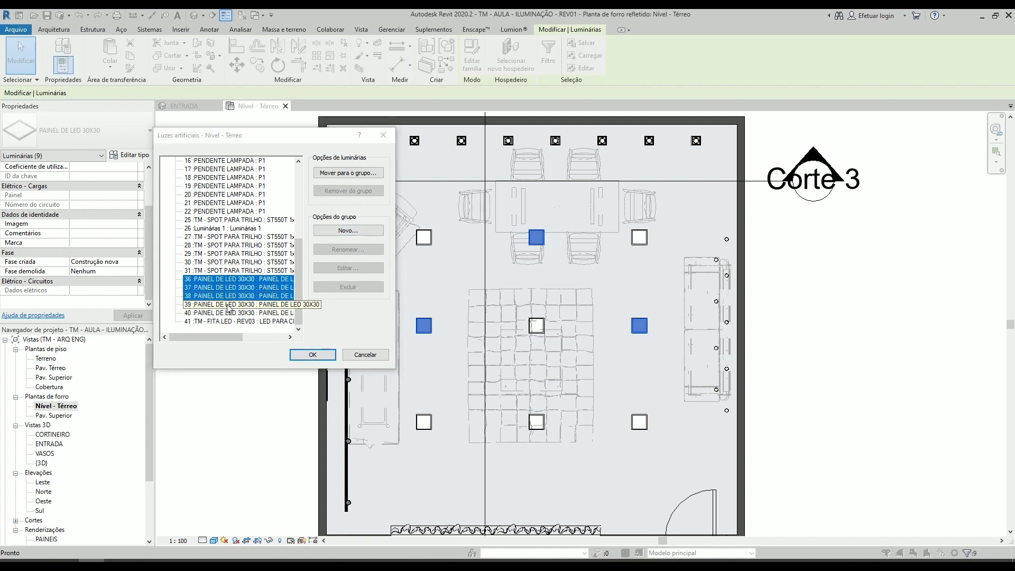
ctrl+click(229, 306)
ctrl+click(227, 313)
shift+click(226, 322)
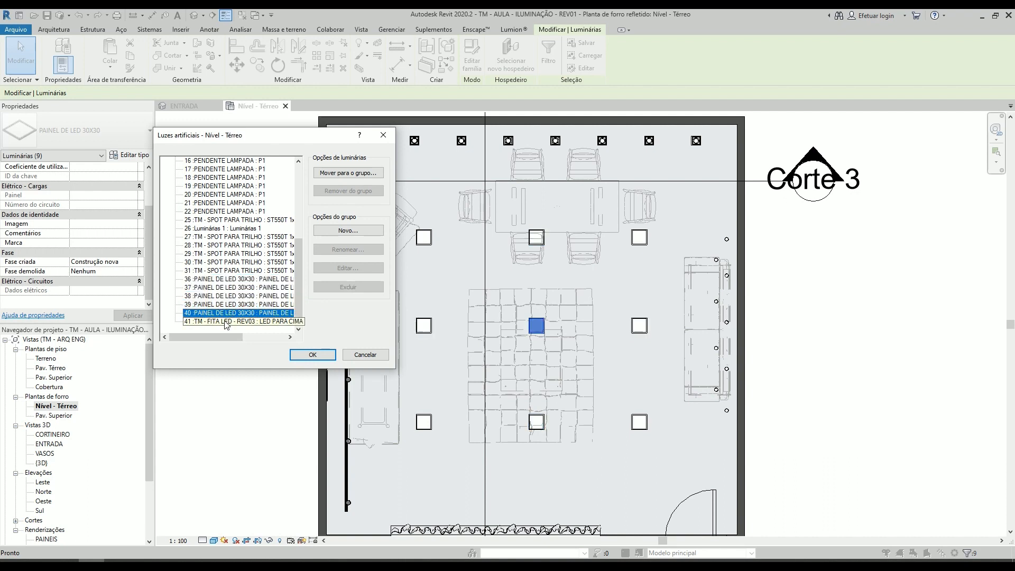
shift+click(225, 280)
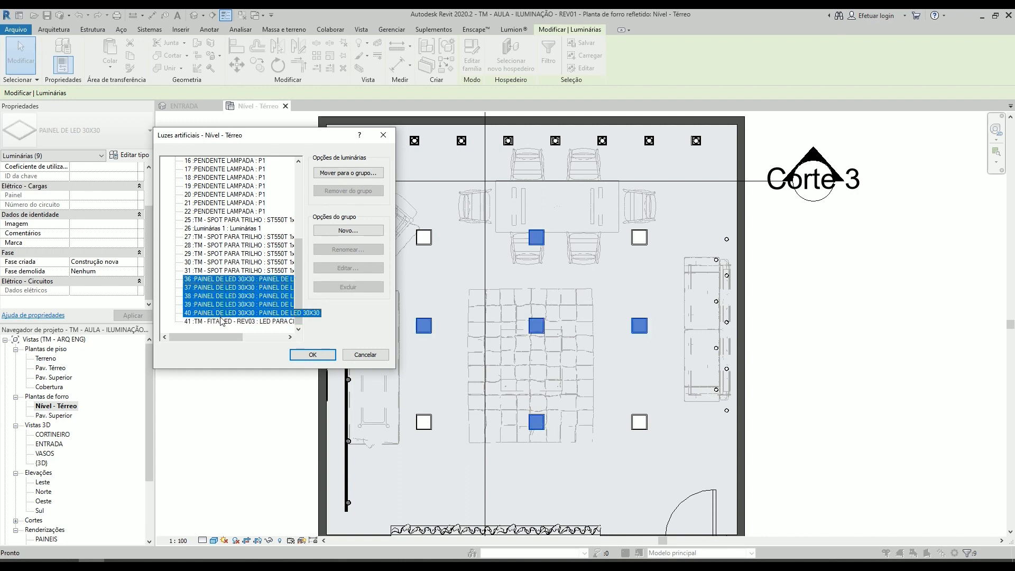
ctrl+click(237, 322)
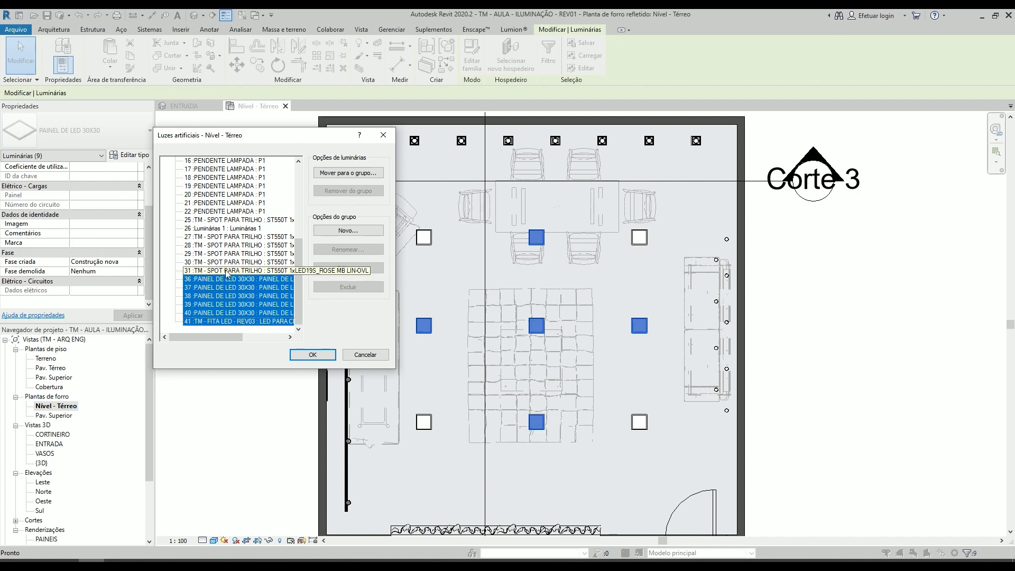
- Add LED panels 10 to 13 to the selection and move all selected lights into the PAINEIS DE LED group
scroll(226, 274, up, 2)
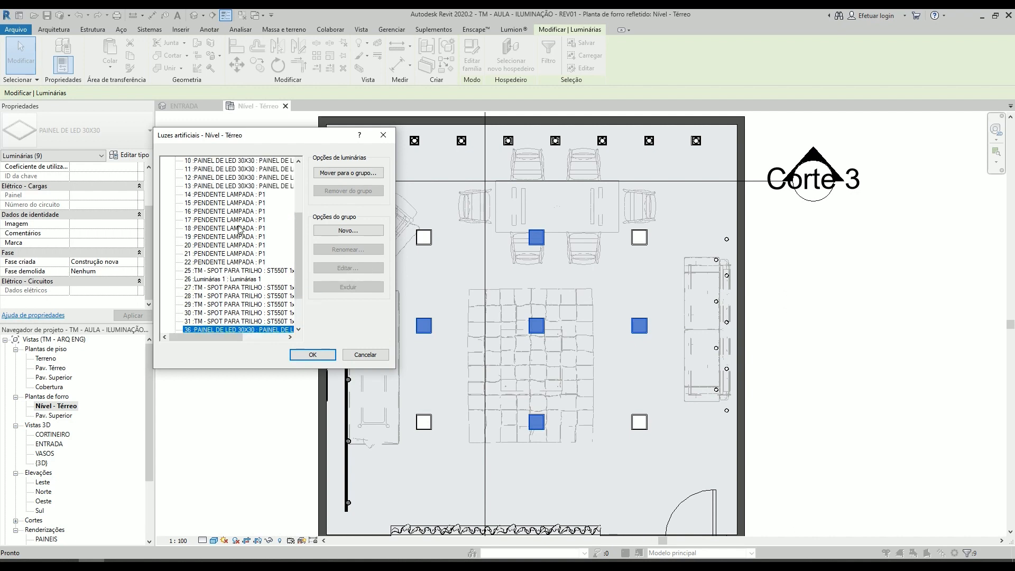
scroll(239, 229, up, 2)
ctrl+click(234, 204)
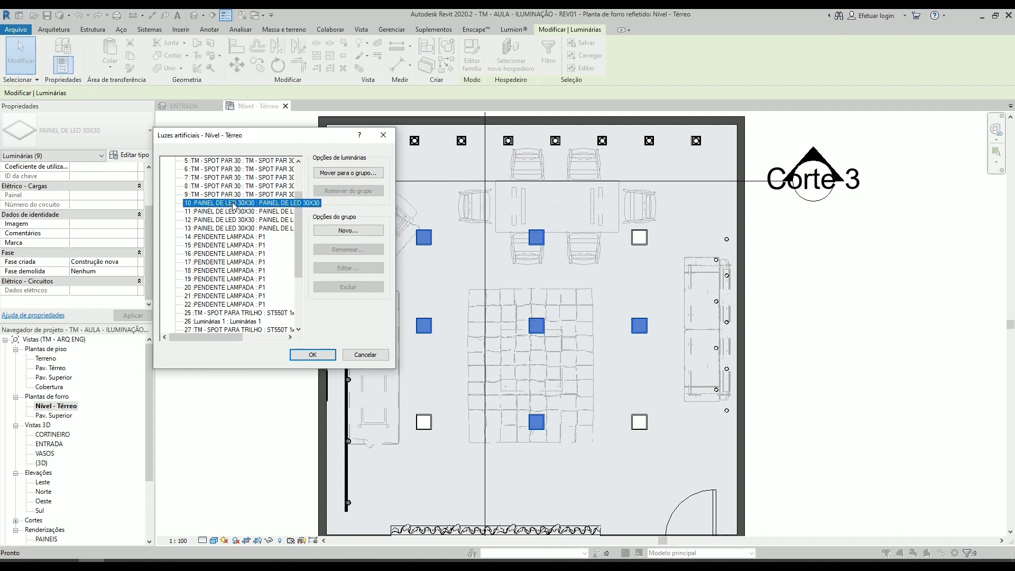
ctrl+click(233, 212)
ctrl+click(232, 220)
ctrl+click(231, 228)
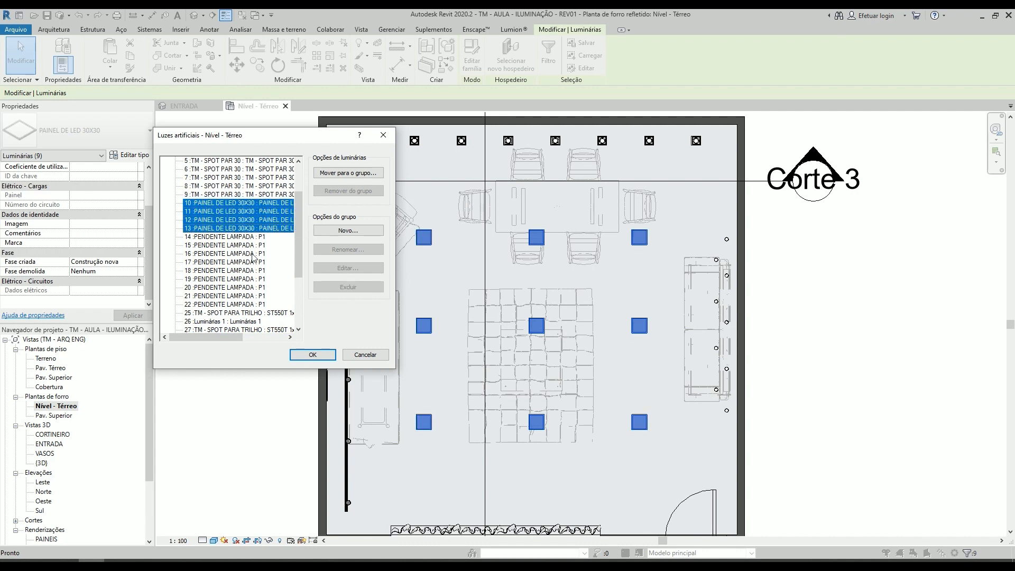
scroll(233, 204, down, 3)
scroll(222, 204, up, 2)
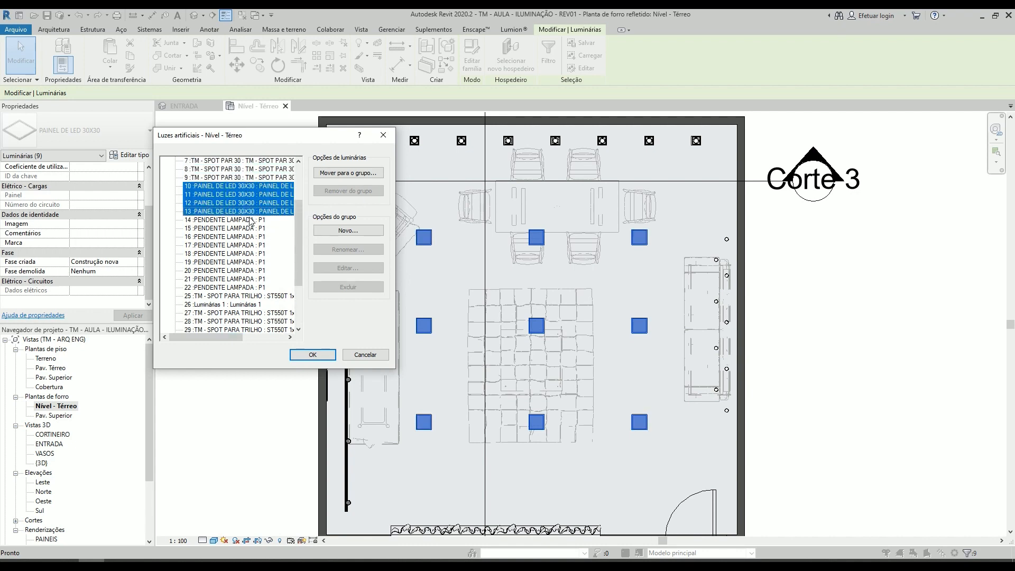
scroll(212, 205, down, 1)
scroll(212, 205, down, 2)
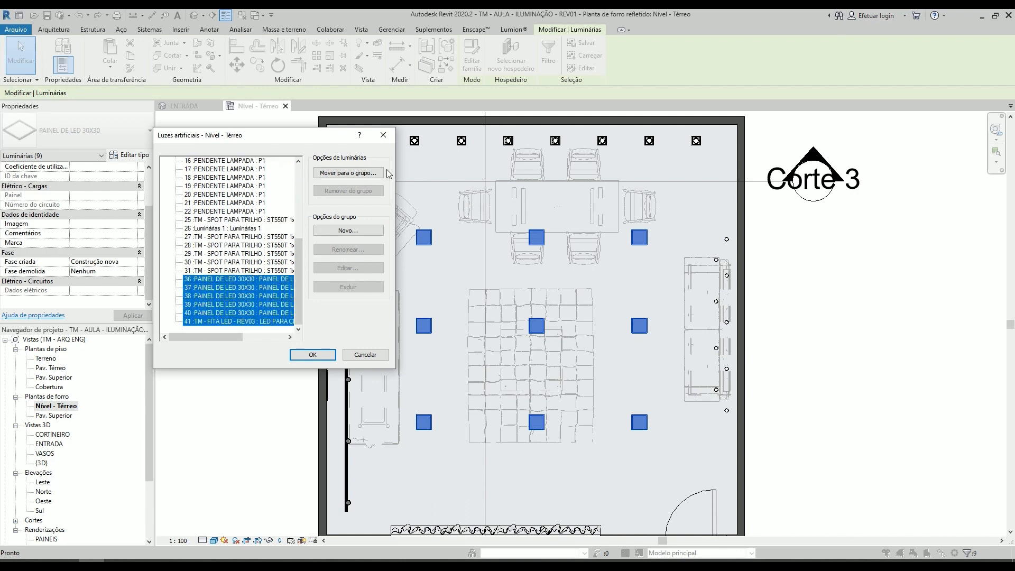
click(340, 175)
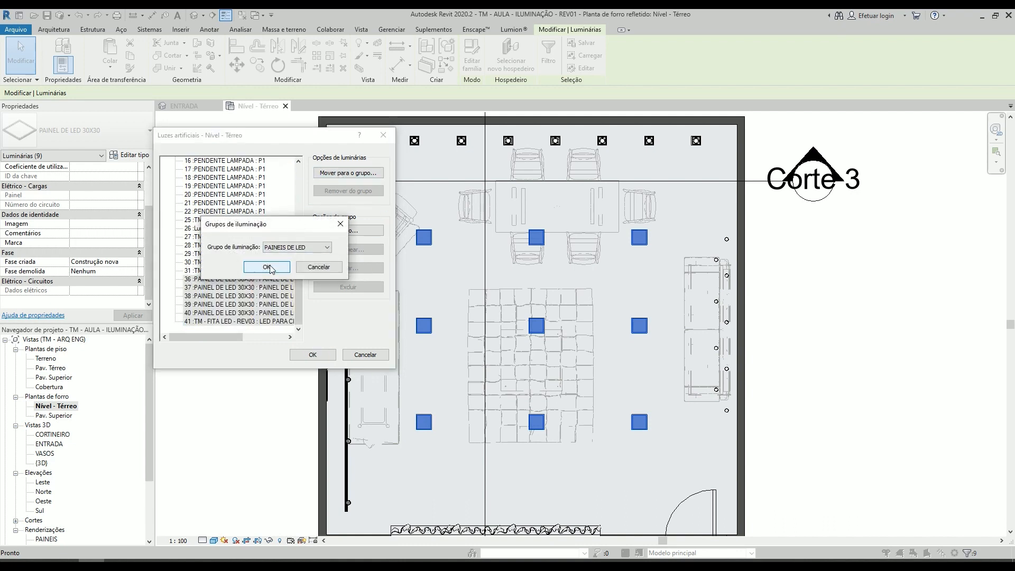
click(280, 249)
click(280, 254)
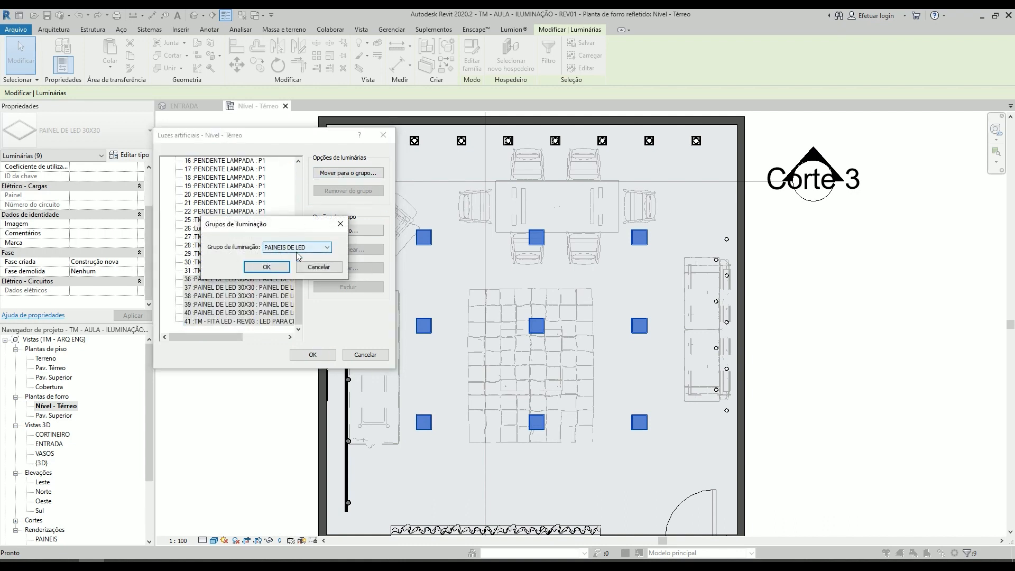
click(267, 267)
- Step through the fixtures listed in the PAINEIS DE LED group to check their locations in the ceiling plan
scroll(220, 194, up, 3)
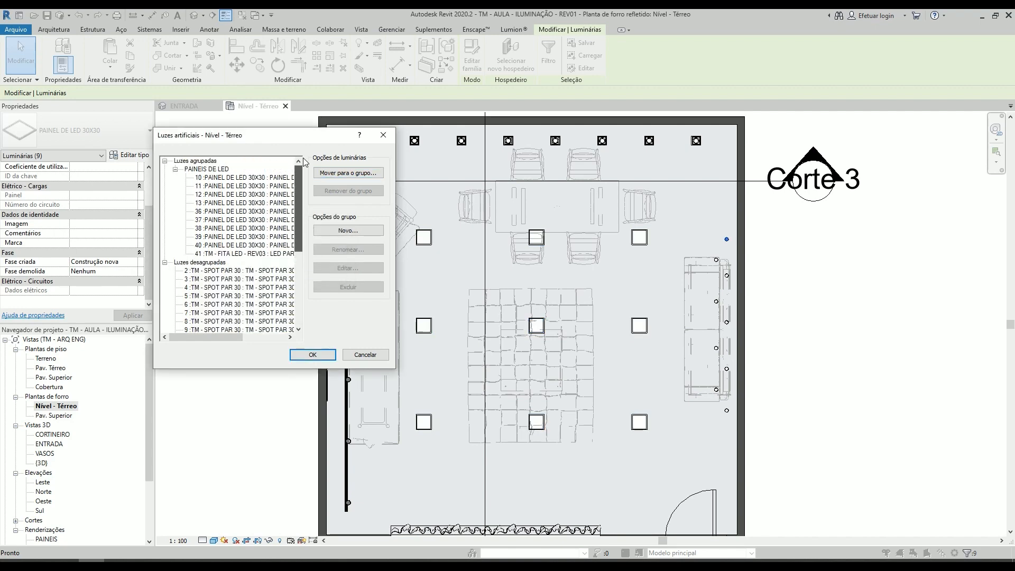
click(223, 180)
key(Down)
key(Down)
key(Down)
key(Down)
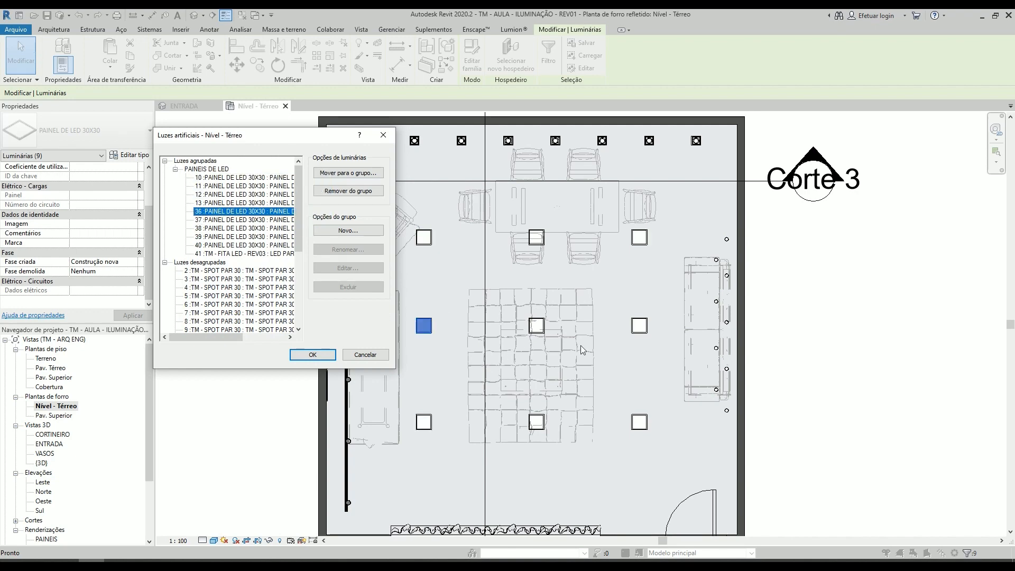
- Move the artificial lights dialog clear of the wall spots and create a new light group named SPOTS PAREDE
drag(319, 143, 576, 220)
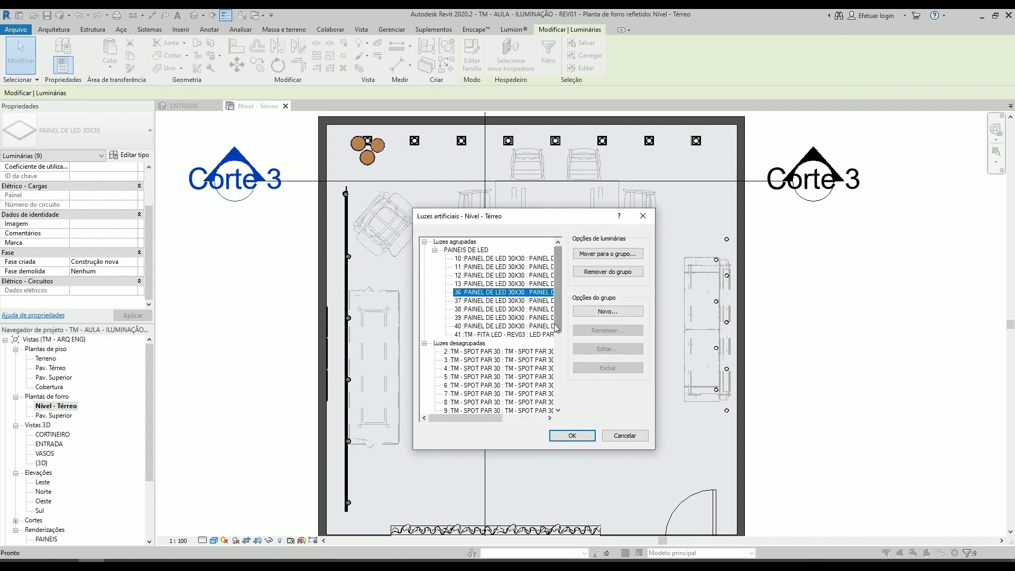
click(508, 351)
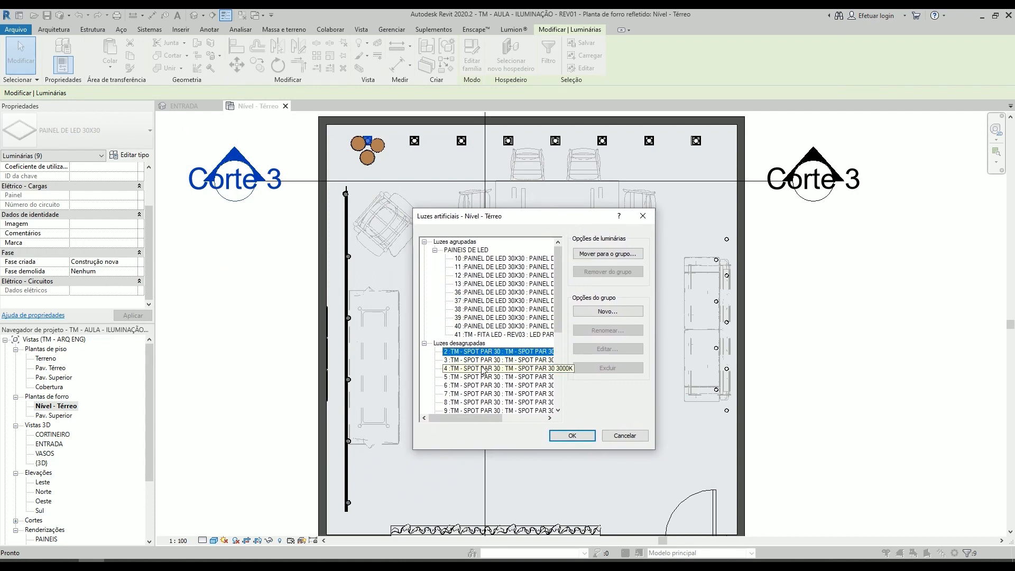
scroll(483, 372, down, 3)
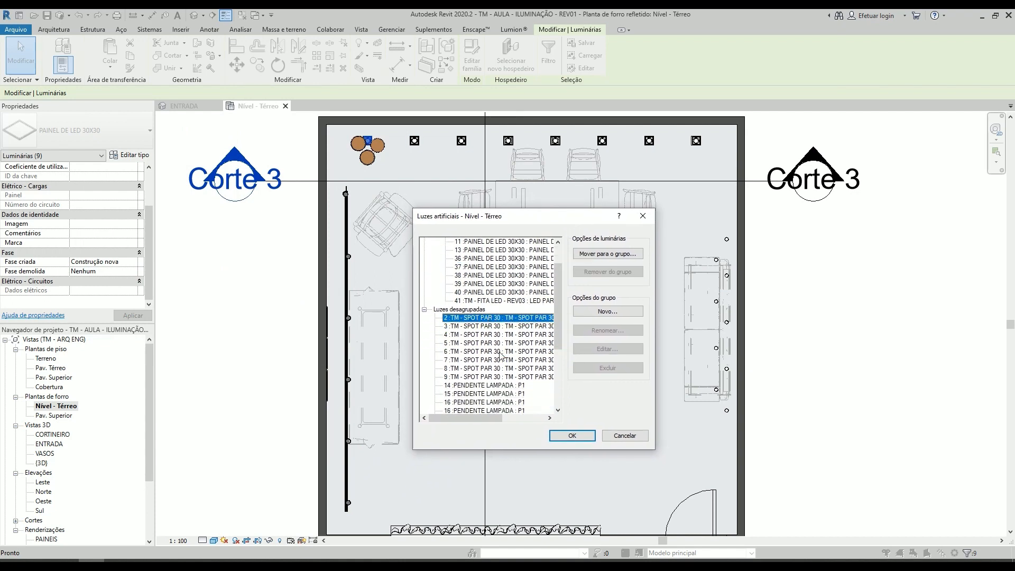
click(587, 312)
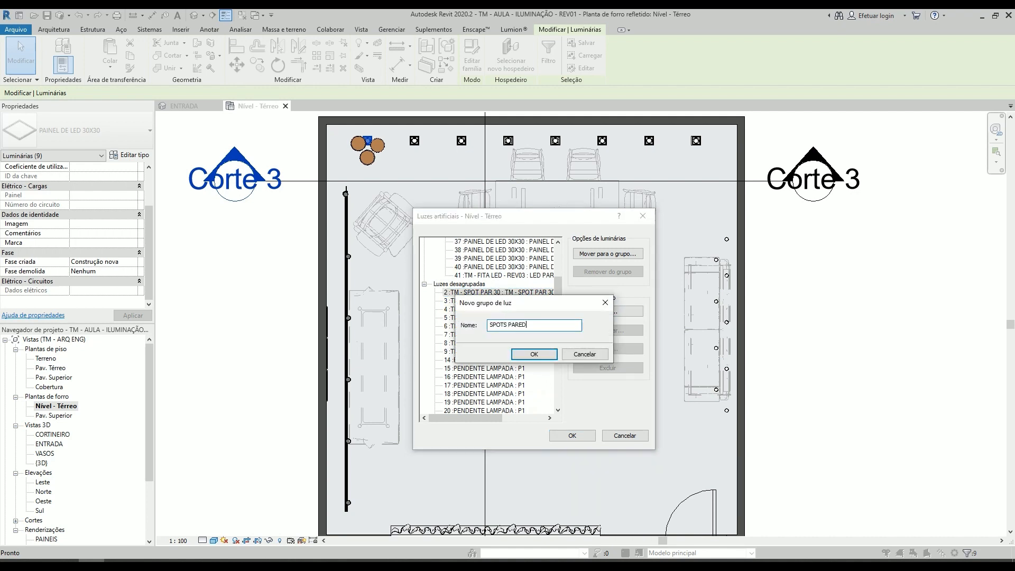
click(513, 357)
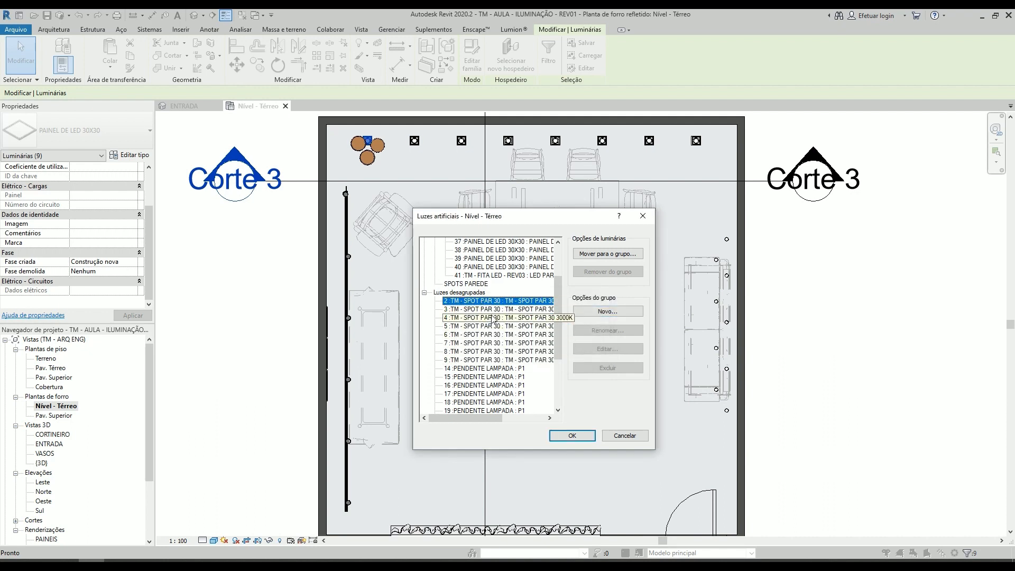
- Select the ungrouped PAR 30 spots 2 to 9 and move them into the SPOTS PAREDE group
ctrl+click(487, 318)
ctrl+click(486, 309)
click(482, 301)
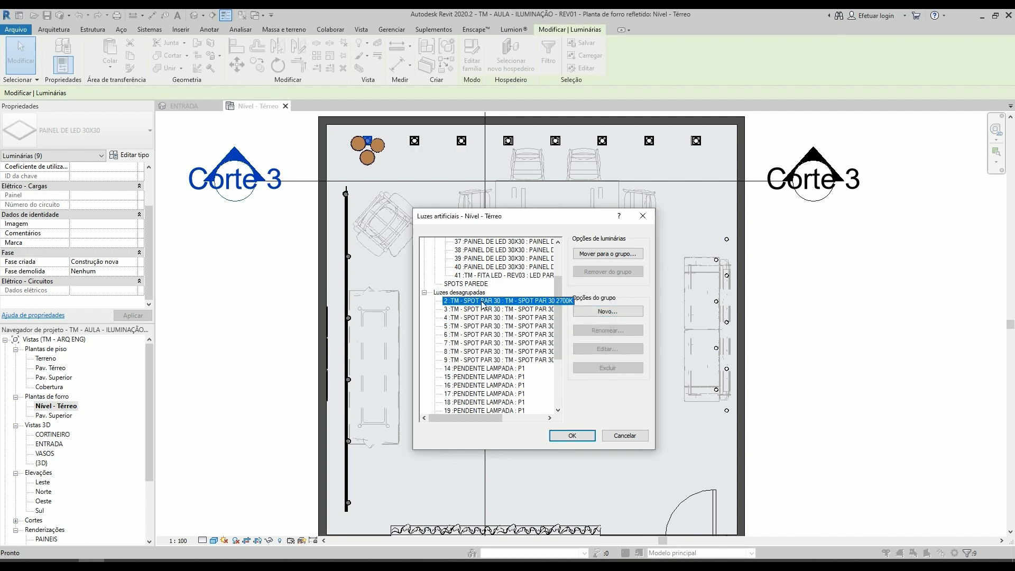
shift+click(507, 360)
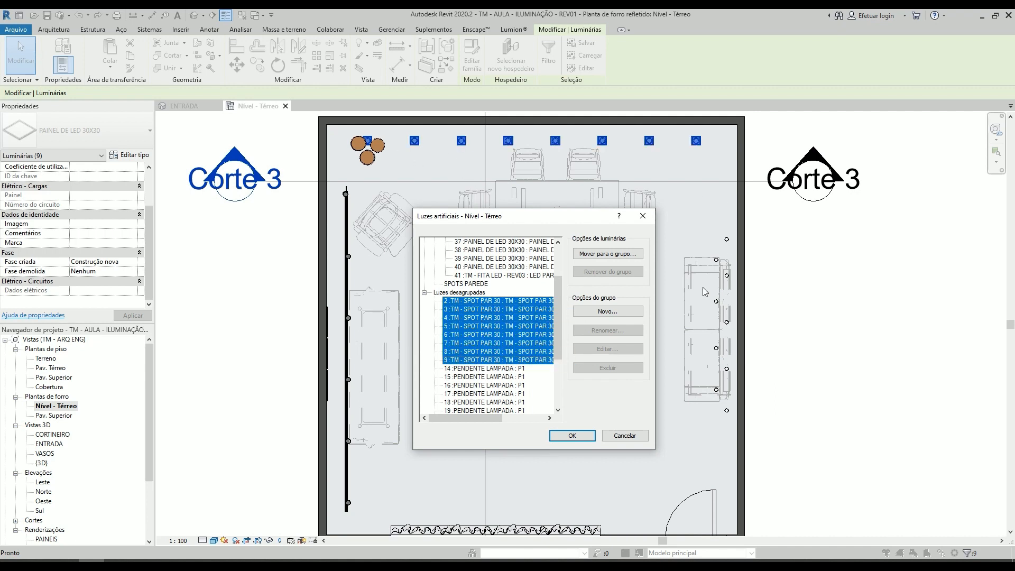
click(608, 254)
click(550, 329)
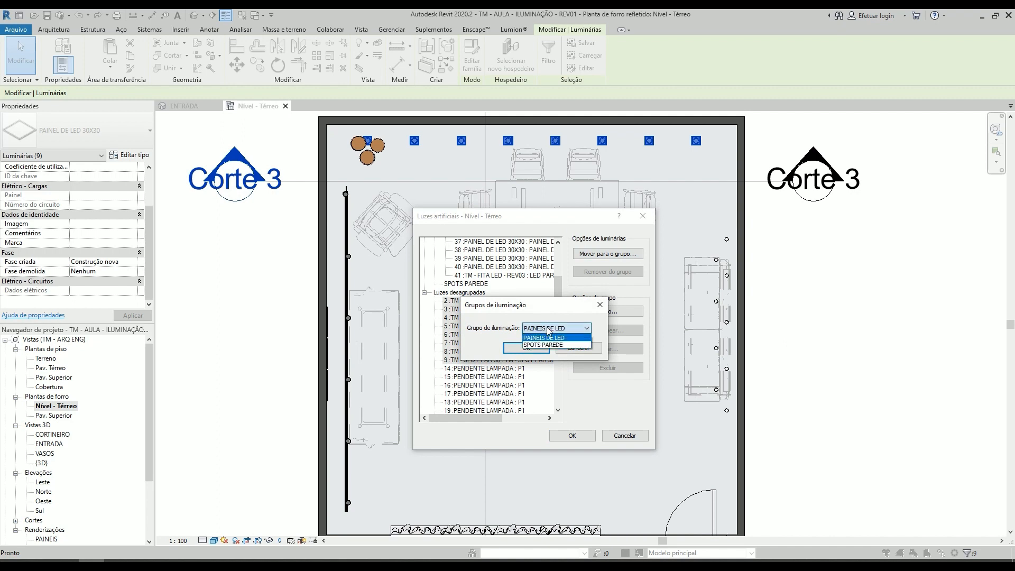
click(545, 345)
click(526, 348)
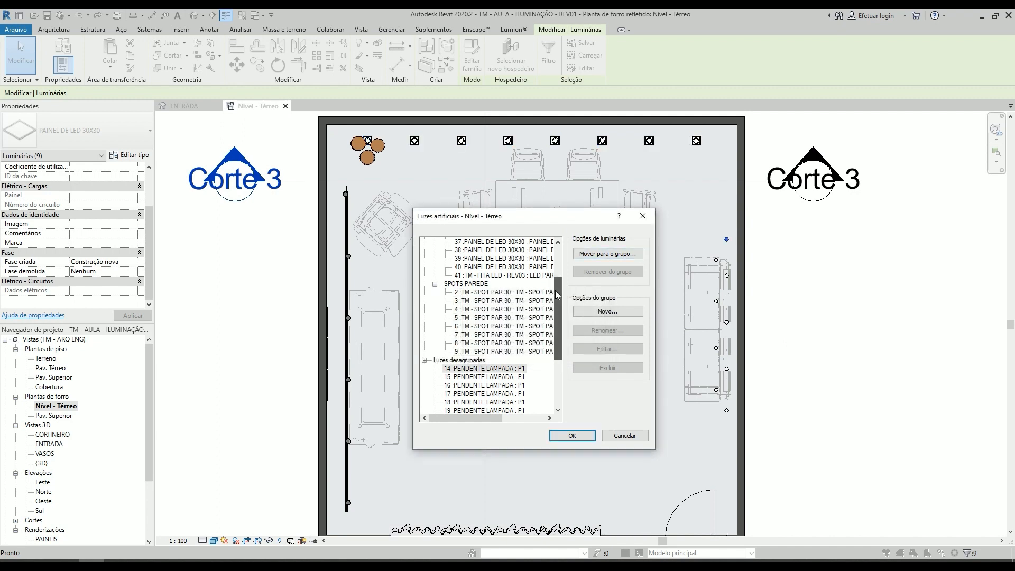
- Locate the ungrouped pendant lamps in the artificial lights list and create a new light group named PENDENTES
scroll(557, 295, down, 4)
click(466, 279)
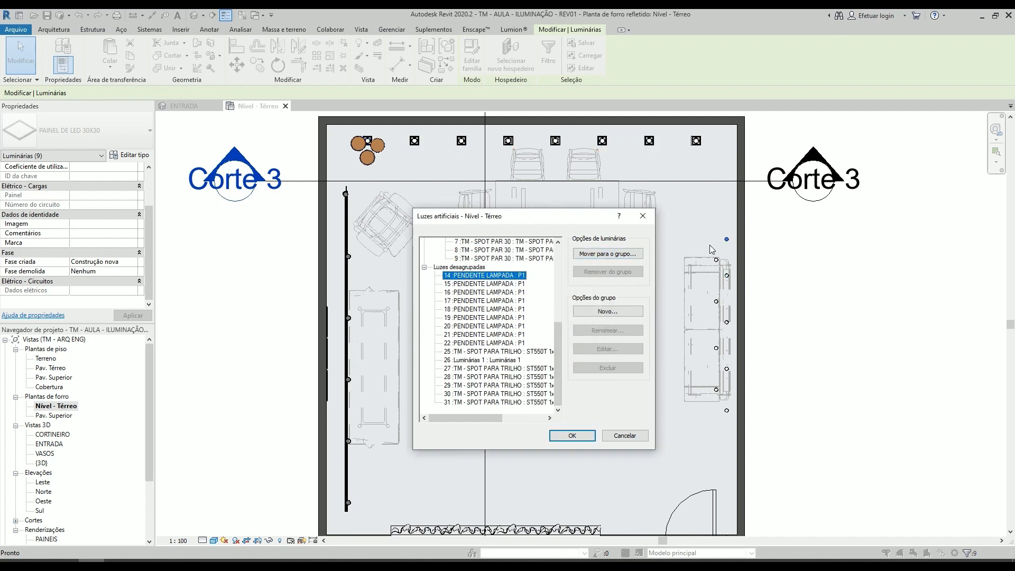
click(493, 293)
click(461, 278)
click(609, 313)
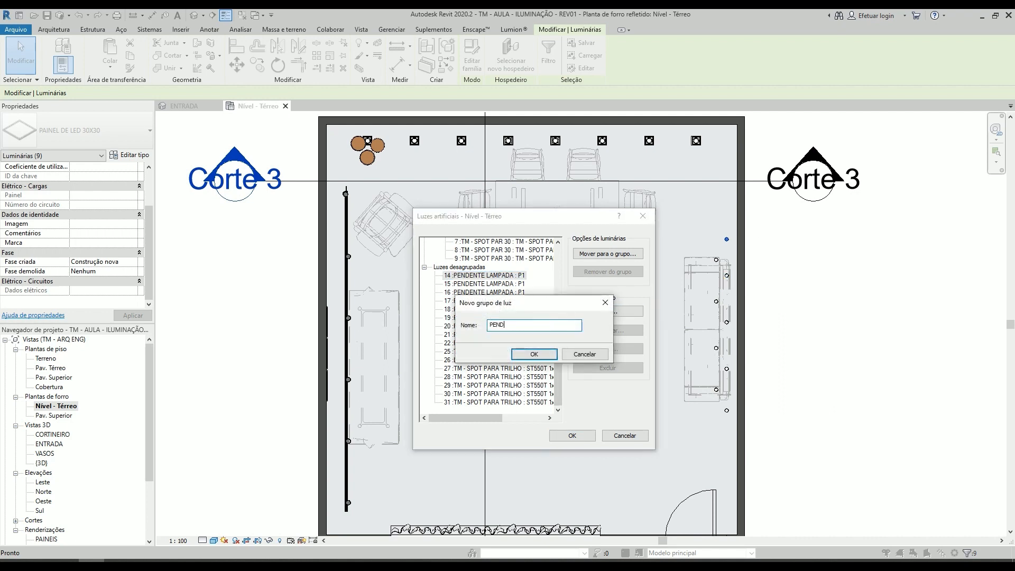
click(534, 354)
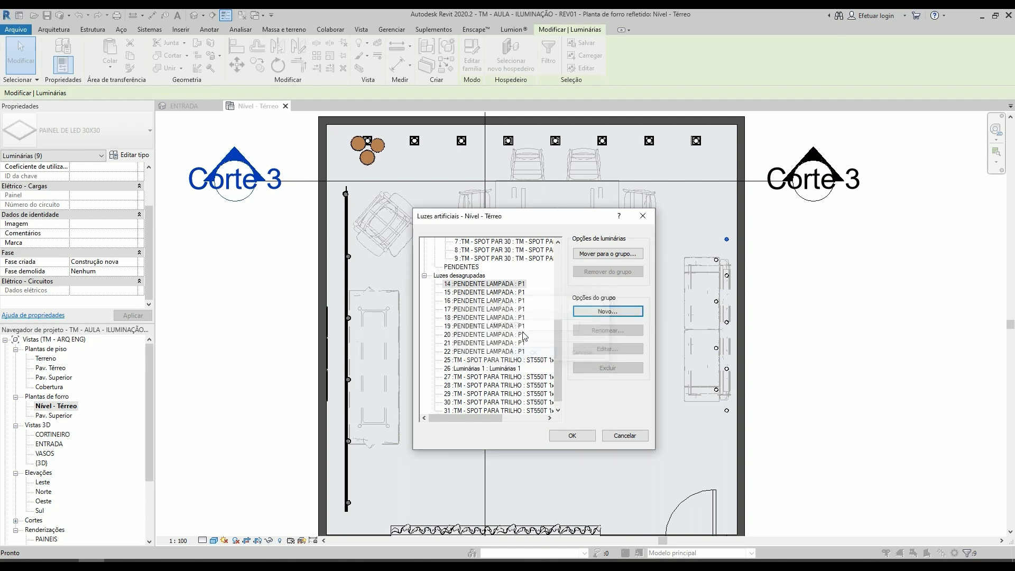
- Select pendant lamps 14 to 22 and move them into the PENDENTES group
click(472, 285)
shift+click(475, 352)
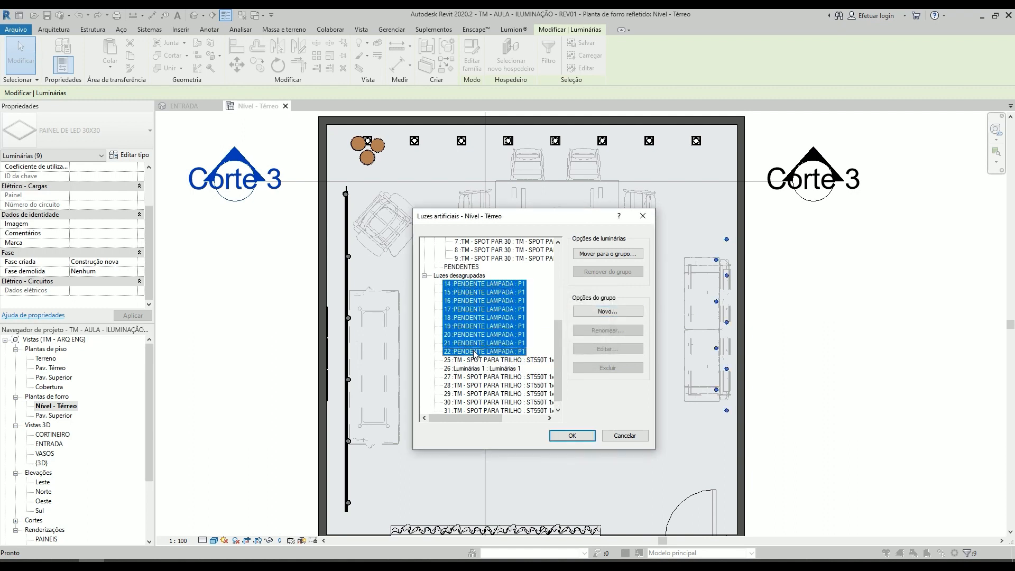
click(600, 255)
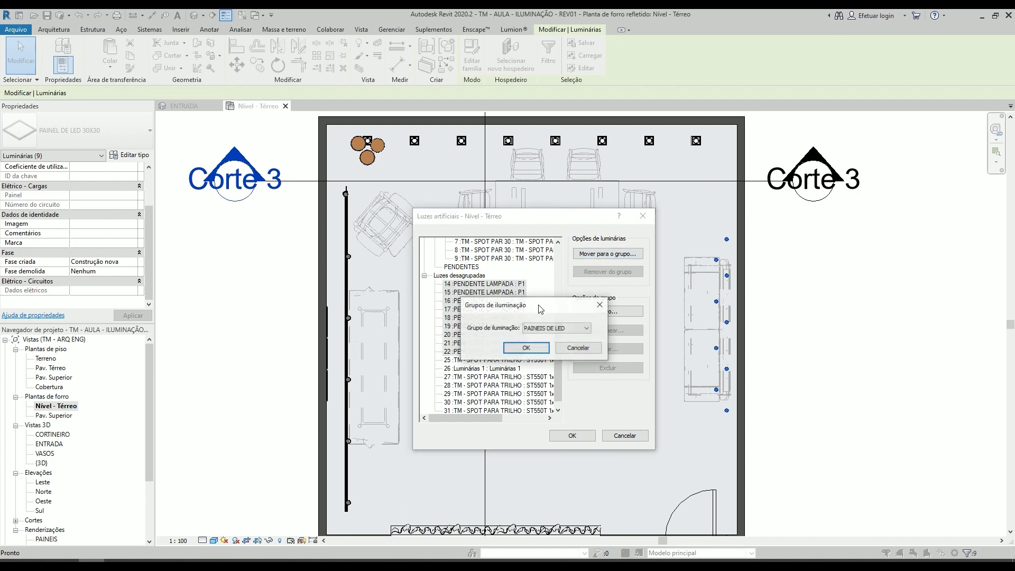
click(581, 328)
click(550, 342)
click(539, 351)
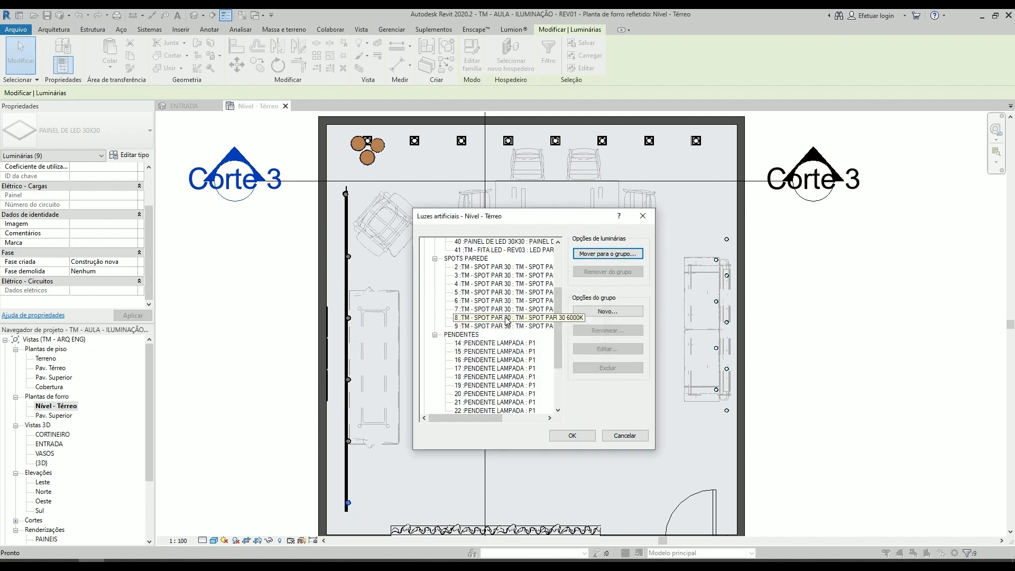
- Check the remaining ungrouped track fixtures in the plan and select all of them from 25 to 31, including Luminárias 1
scroll(492, 344, down, 3)
click(476, 362)
click(473, 353)
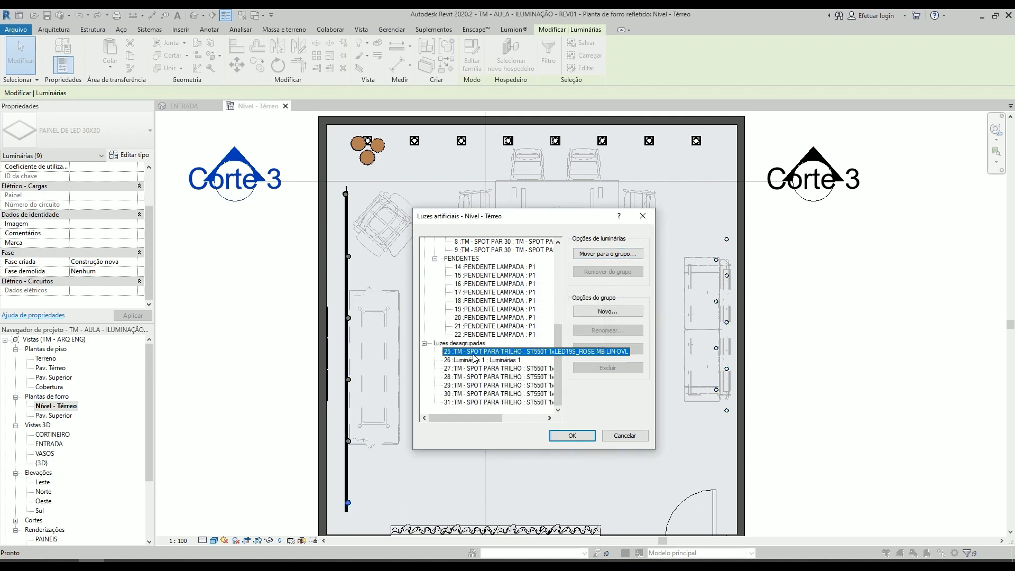
click(472, 363)
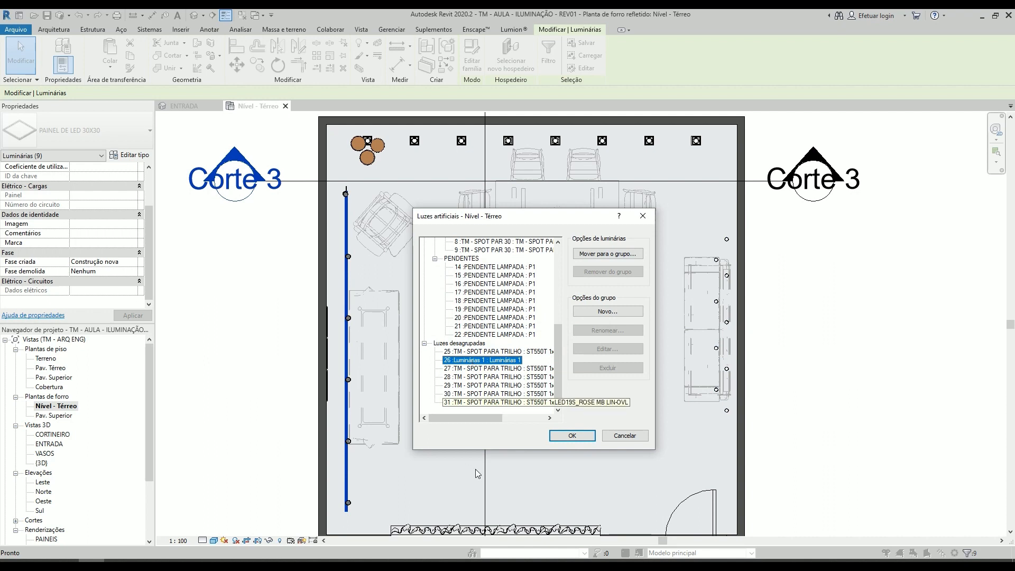
click(468, 352)
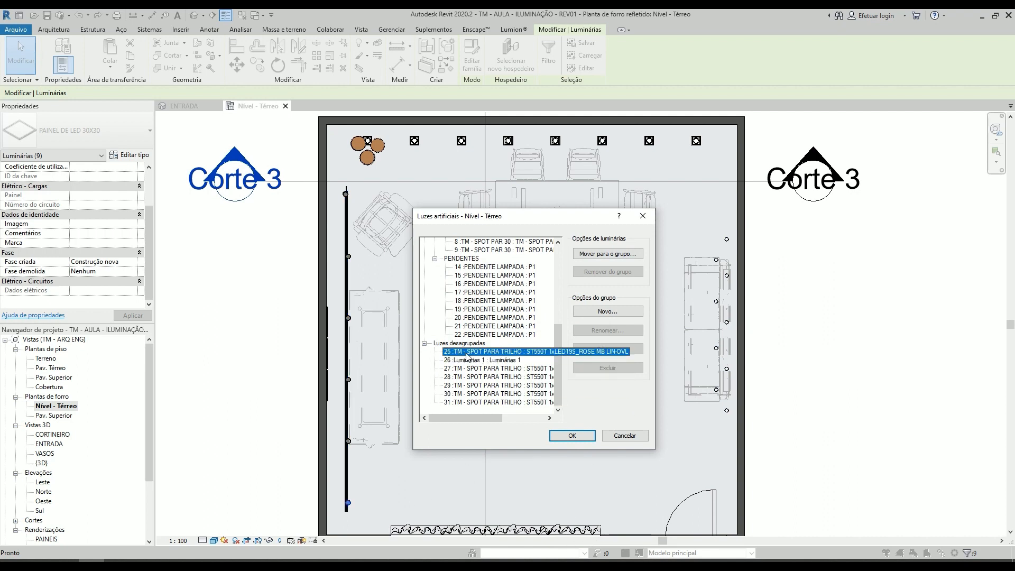
click(471, 362)
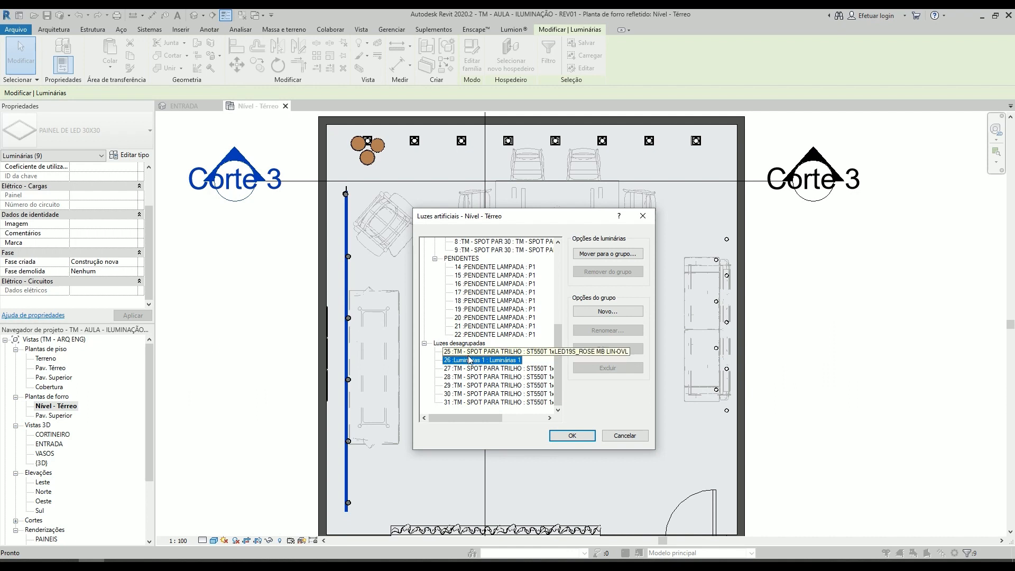
click(475, 352)
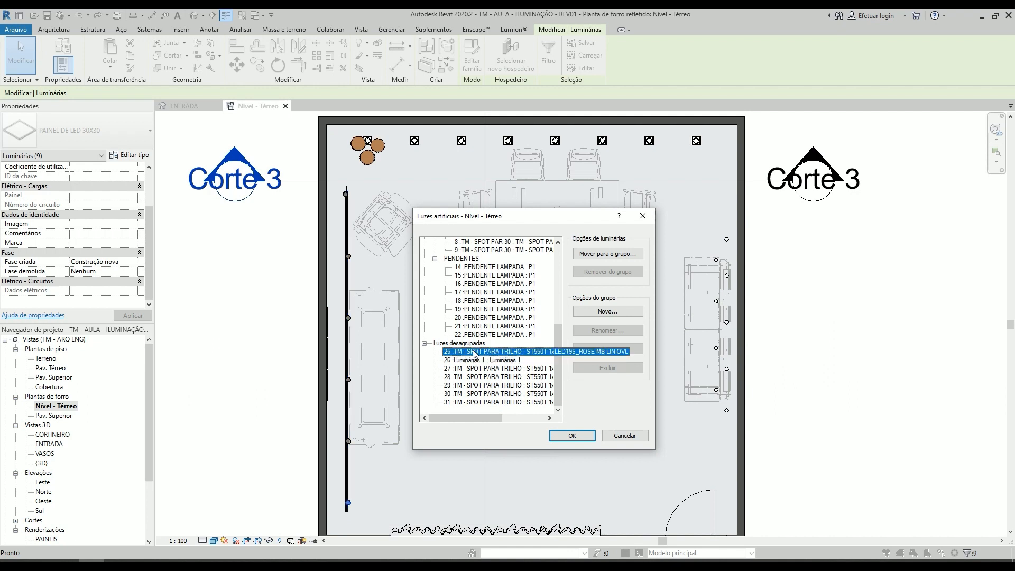
shift+click(477, 403)
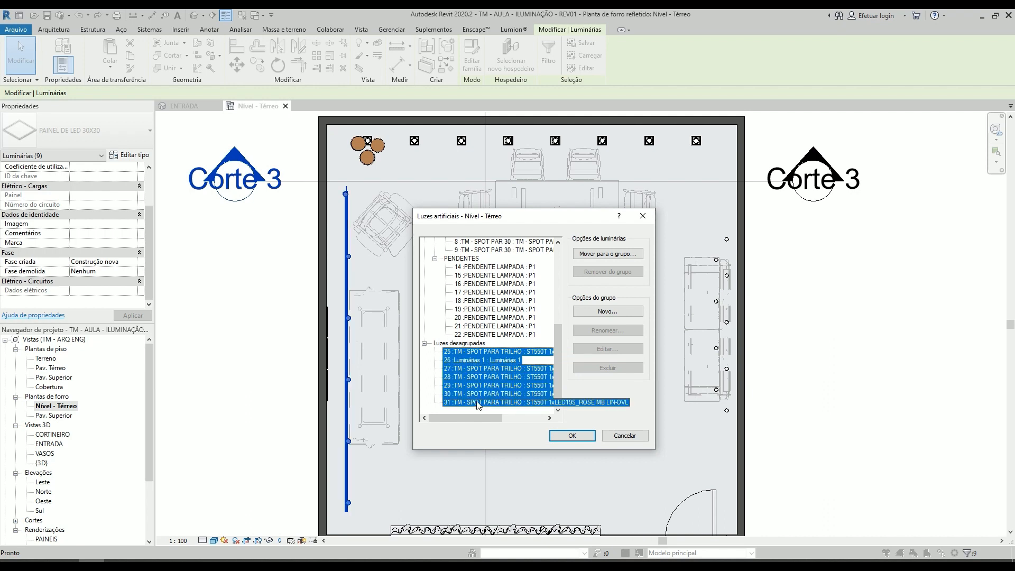
- Create a light group named TRILHO and move the selected track fixtures into it
click(602, 313)
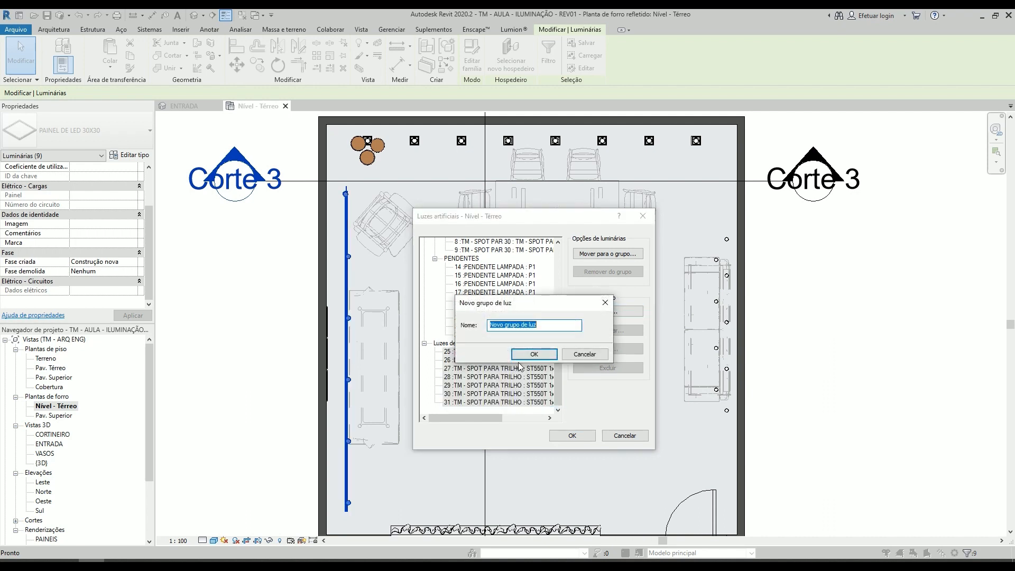
click(550, 354)
click(606, 254)
click(548, 328)
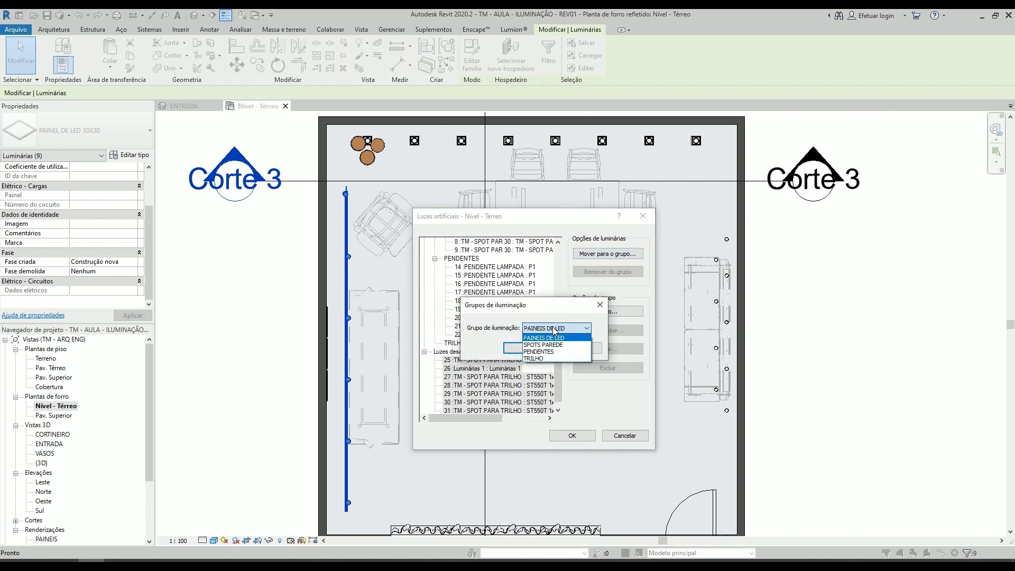
click(542, 357)
click(541, 350)
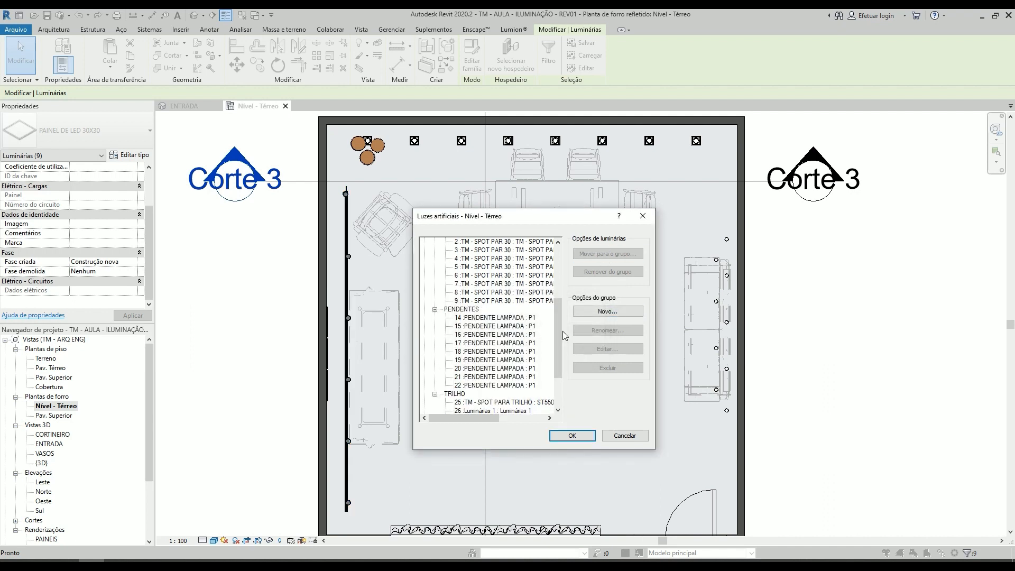
- Review the fixtures listed under each light group and accept the artificial light changes
scroll(502, 391, down, 3)
click(496, 373)
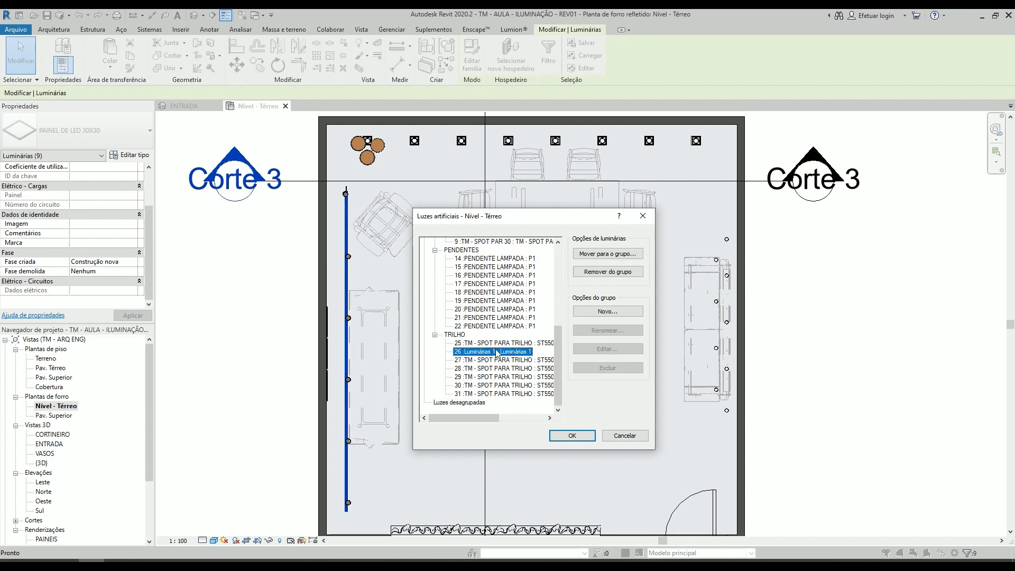
scroll(495, 374, up, 7)
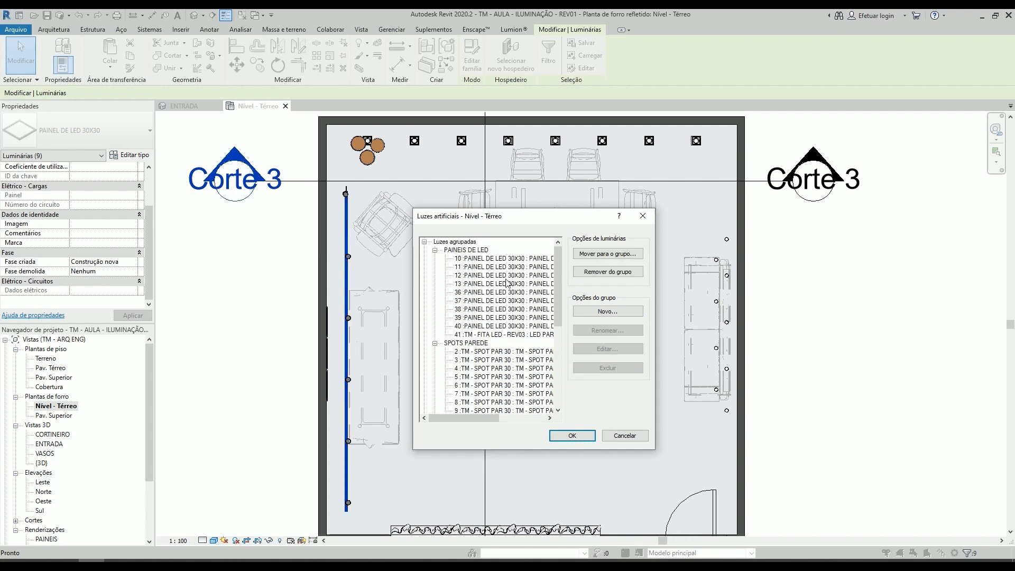
scroll(550, 402, down, 3)
click(572, 435)
- Temporarily hide the plasterboard ceiling beside the curtain and check the light group of the LED strip in the recess
scroll(423, 521, up, 8)
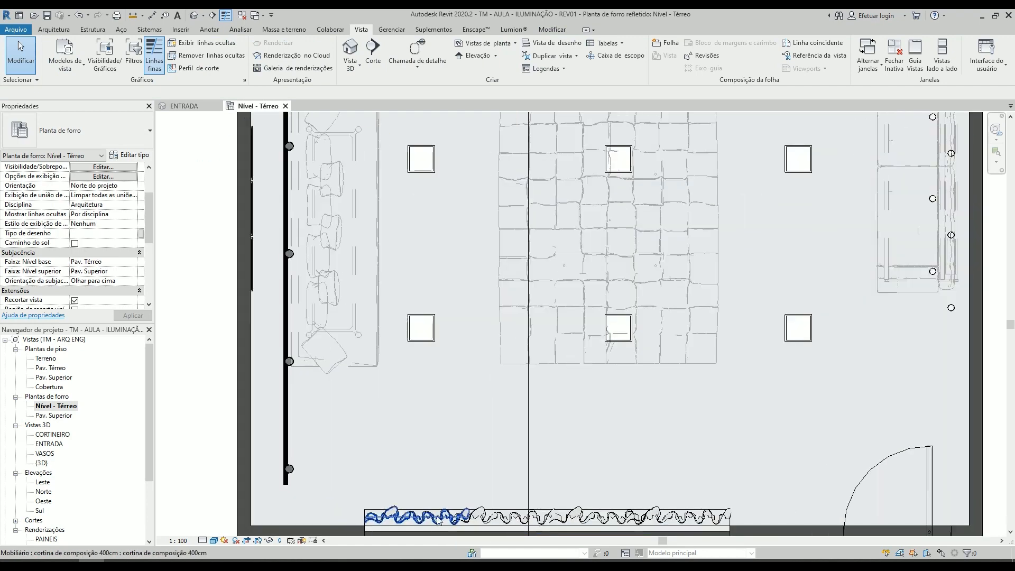
click(396, 312)
key(Escape)
scroll(411, 252, down, 5)
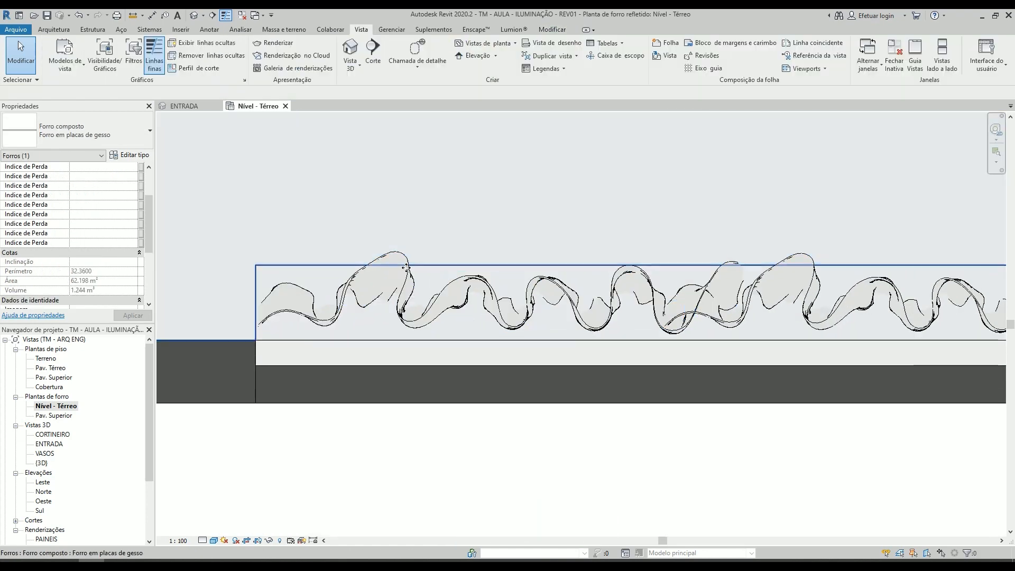
click(410, 252)
key(c)
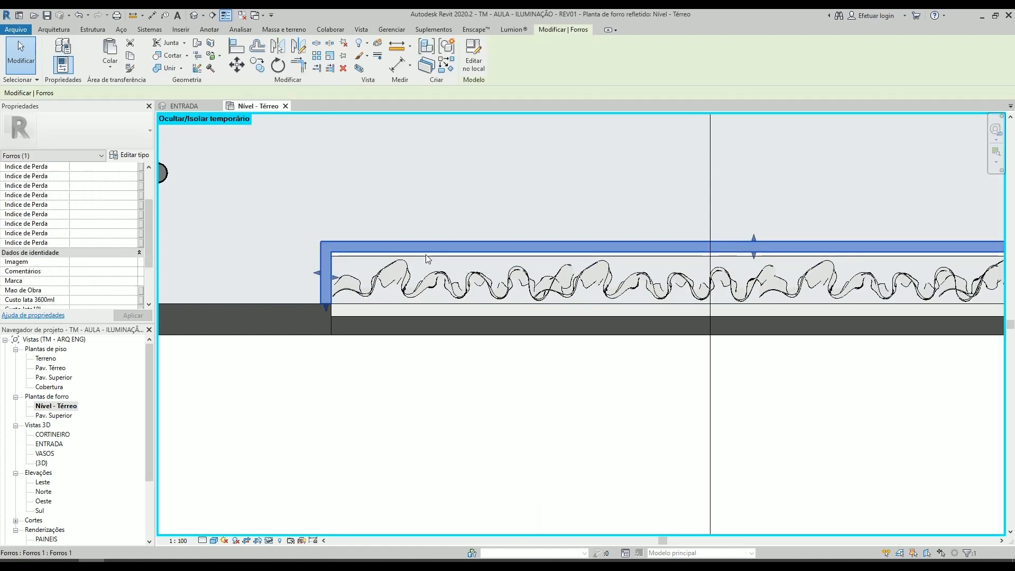
click(427, 256)
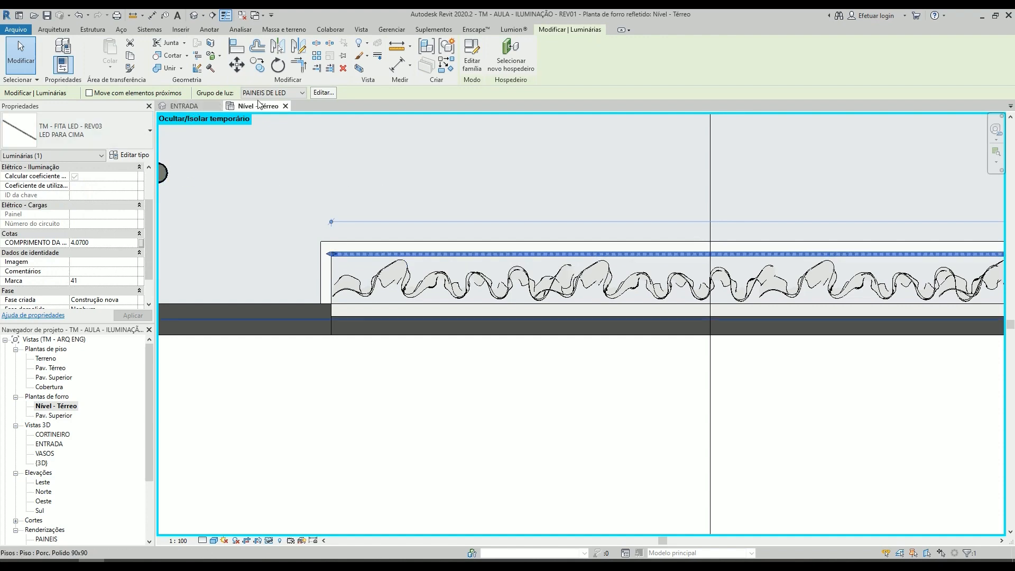
key(Escape)
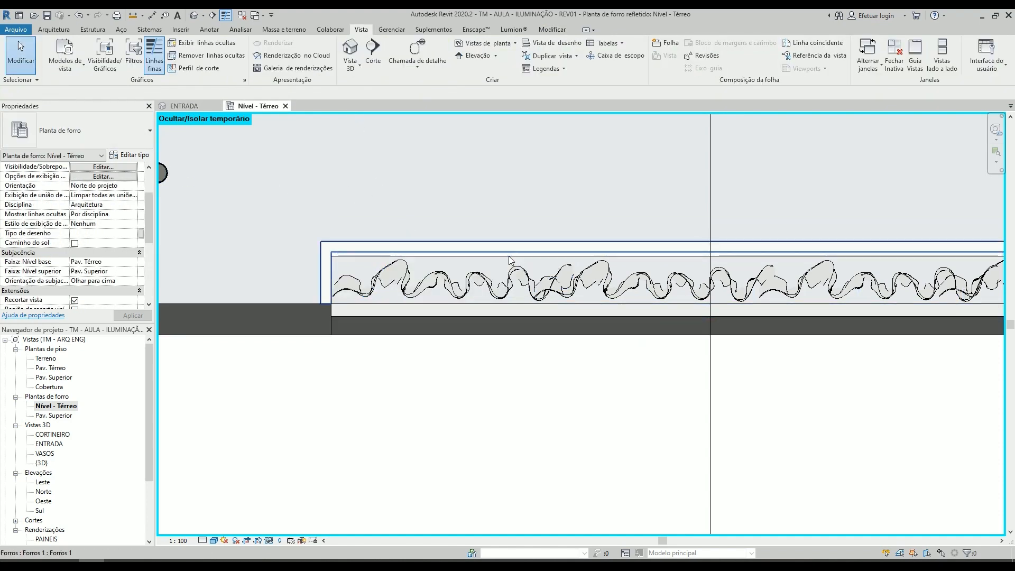
- Select the LED strip along the curtain recess and, from its light group options, create a new group named CORTINEIRO
scroll(461, 228, down, 3)
scroll(476, 212, down, 3)
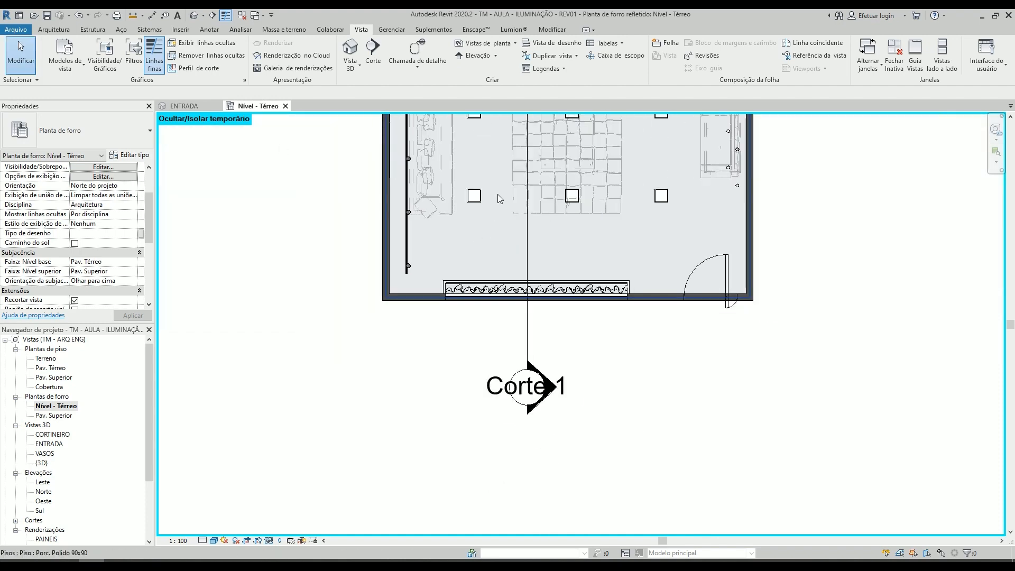
scroll(499, 395, up, 4)
scroll(490, 353, down, 2)
scroll(470, 486, up, 5)
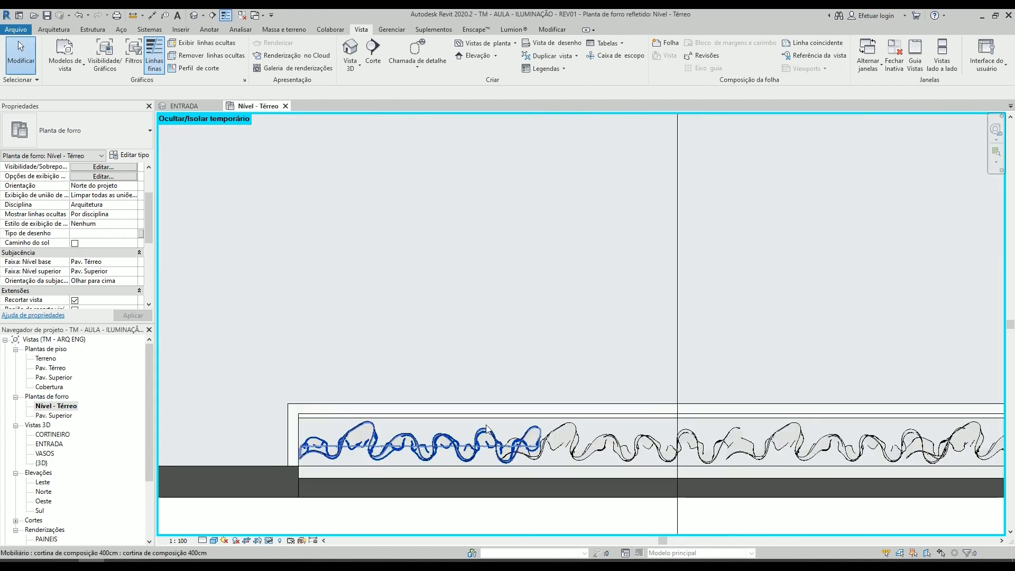
click(491, 416)
scroll(490, 418, down, 5)
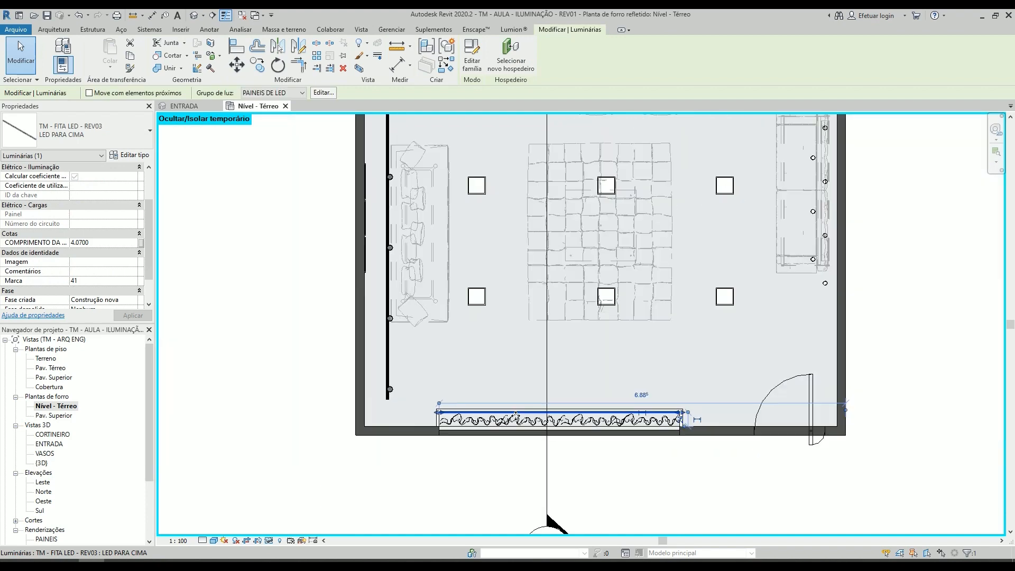
click(267, 93)
click(263, 144)
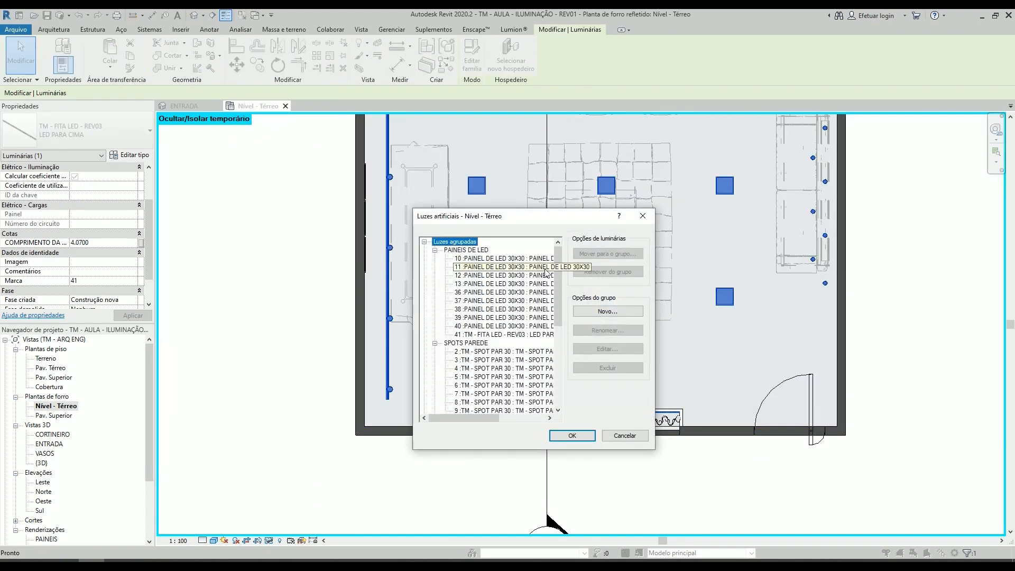
click(600, 310)
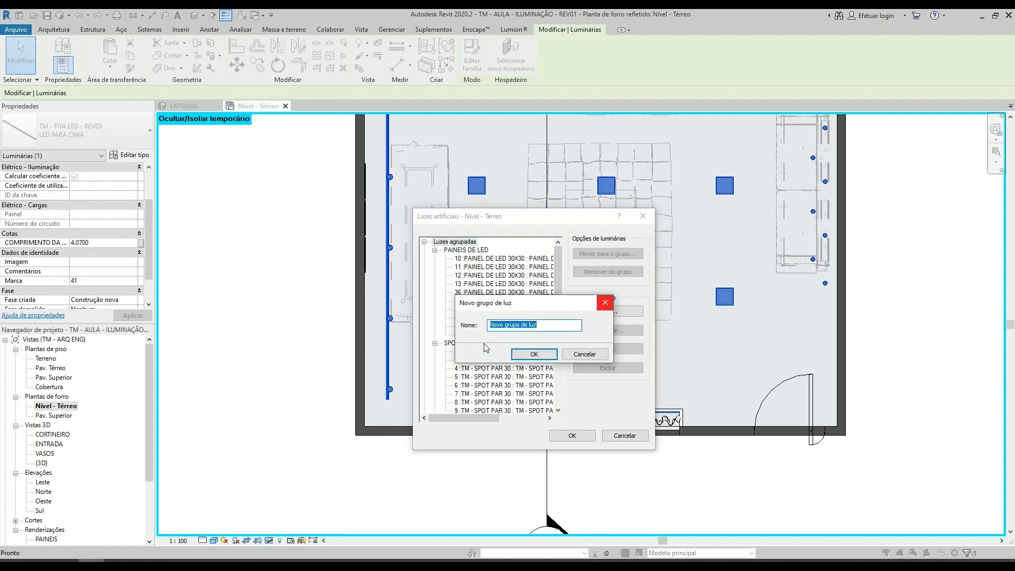
text(CORTINEIRO)
key(Return)
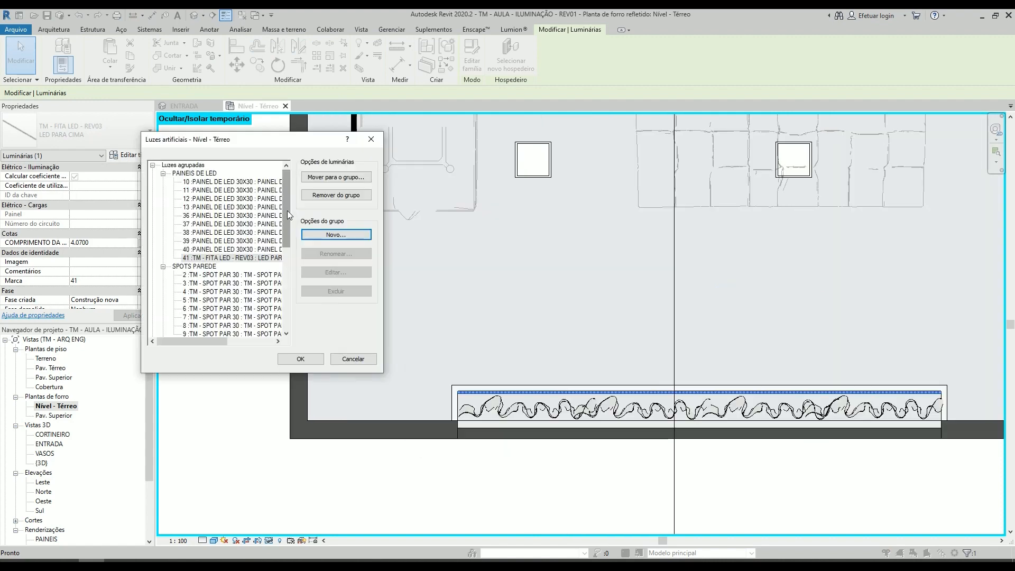
- Move LED strip 41 from PAINEIS DE LED to the CORTINEIRO group and accept the artificial light changes
click(216, 258)
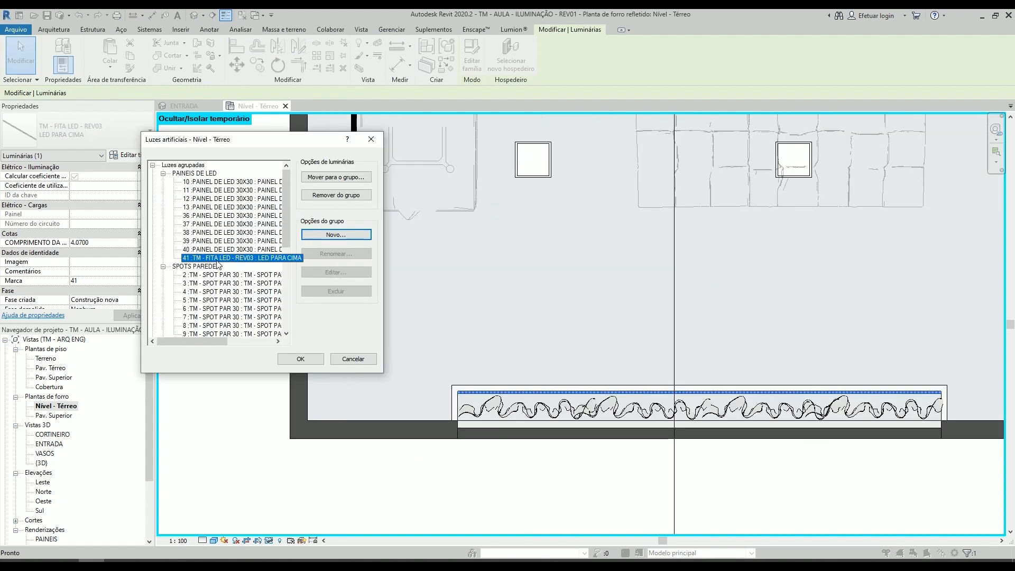
click(323, 178)
click(272, 252)
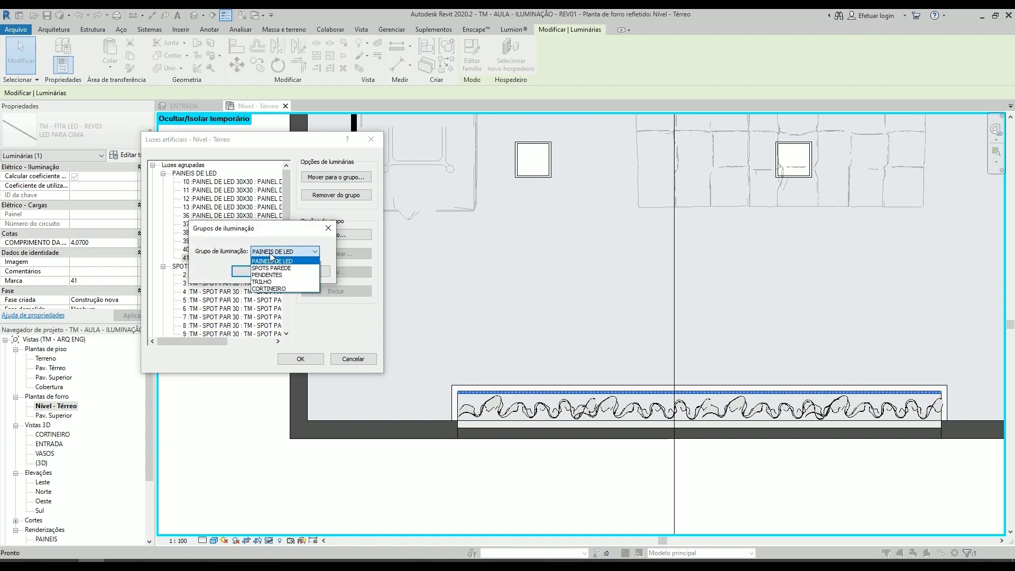
click(269, 288)
click(249, 271)
click(301, 359)
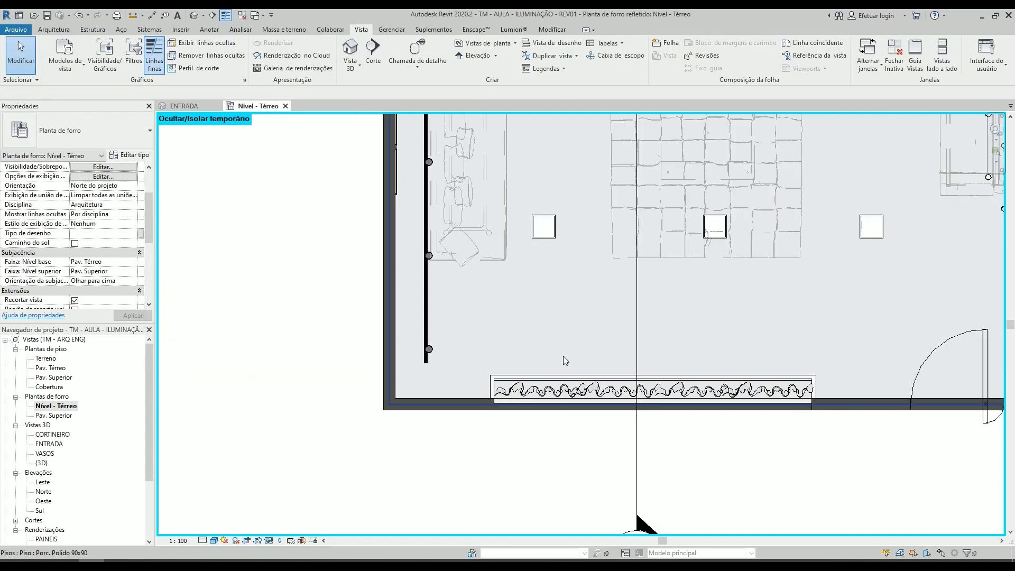
- Open the light group editor from an LED panel in the ceiling plan and check which fixtures belong to PAINEIS DE LED
scroll(563, 356, down, 6)
middle_drag(602, 299, 550, 395)
scroll(578, 316, up, 1)
middle_drag(495, 337, 620, 321)
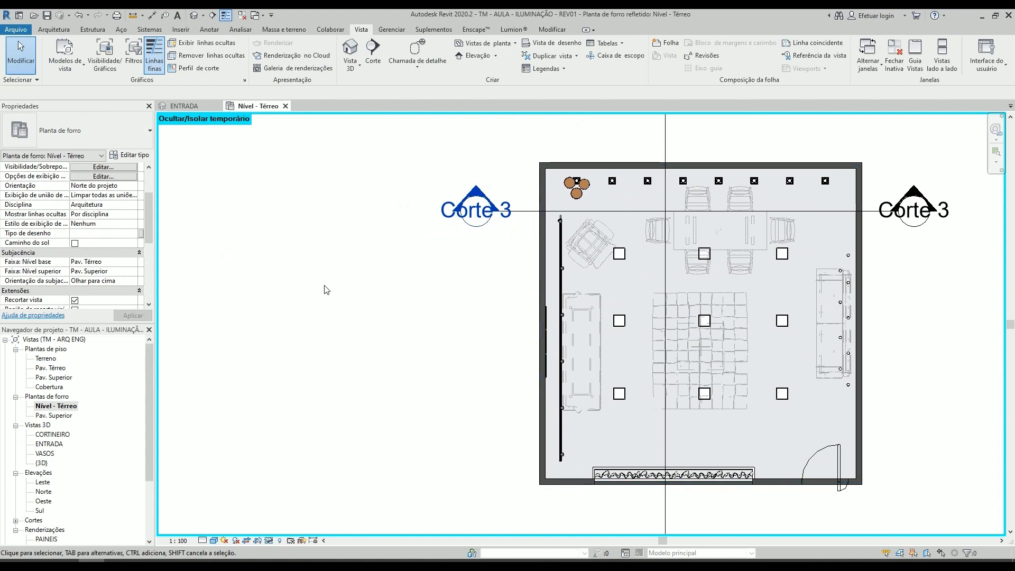
click(619, 254)
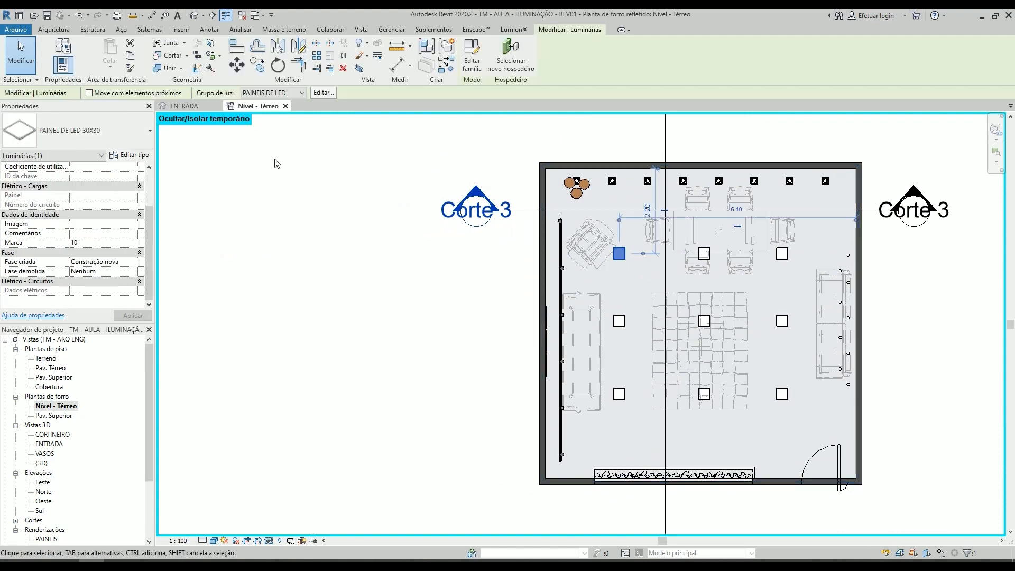
click(292, 95)
click(268, 153)
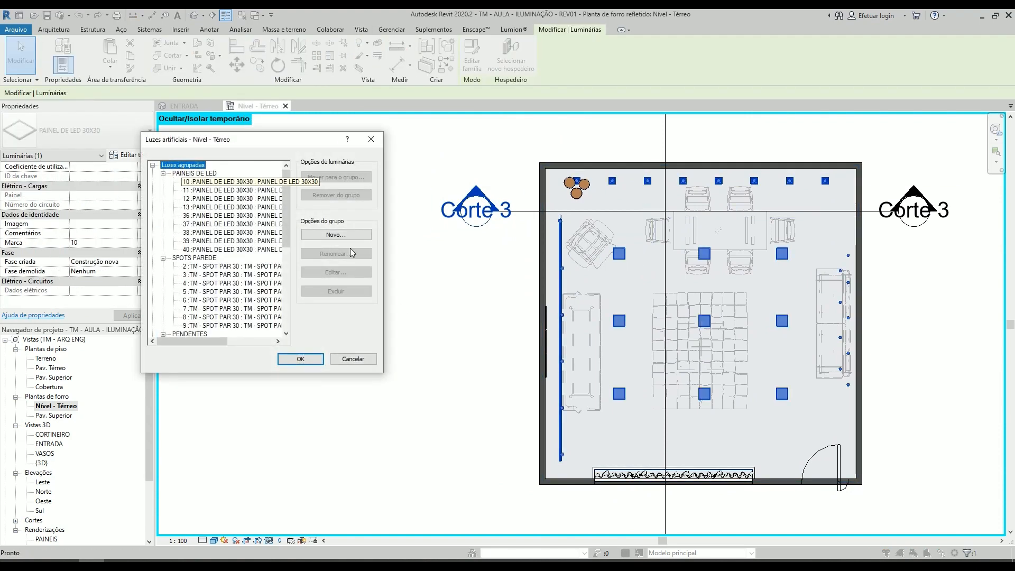
click(231, 185)
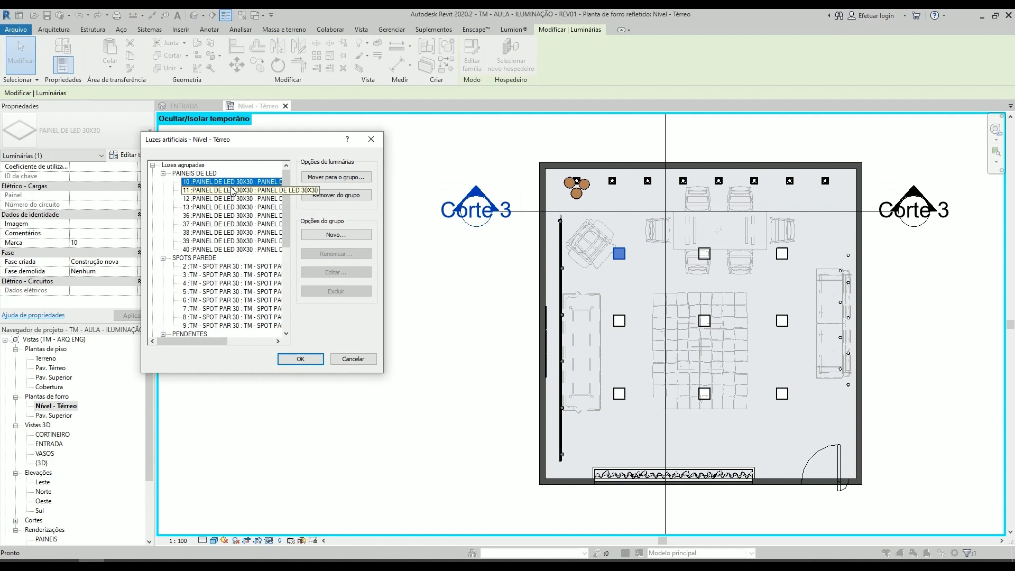
click(201, 174)
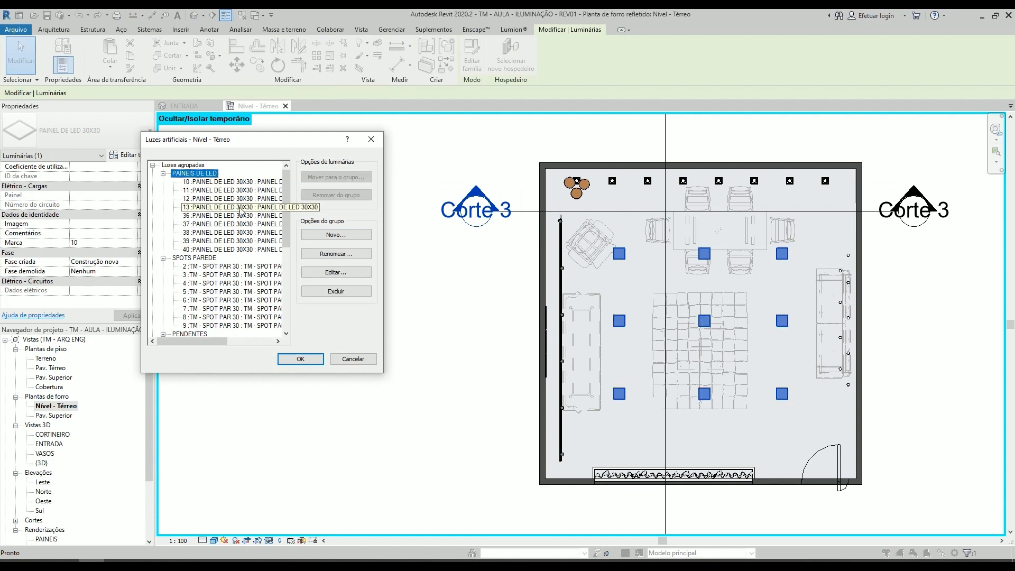
- Highlight the SPOTS PAREDE, PENDENTES, TRILHO and CORTINEIRO groups in turn to check their fixtures in the plan, and accept the artificial lights settings
click(194, 258)
scroll(195, 264, down, 3)
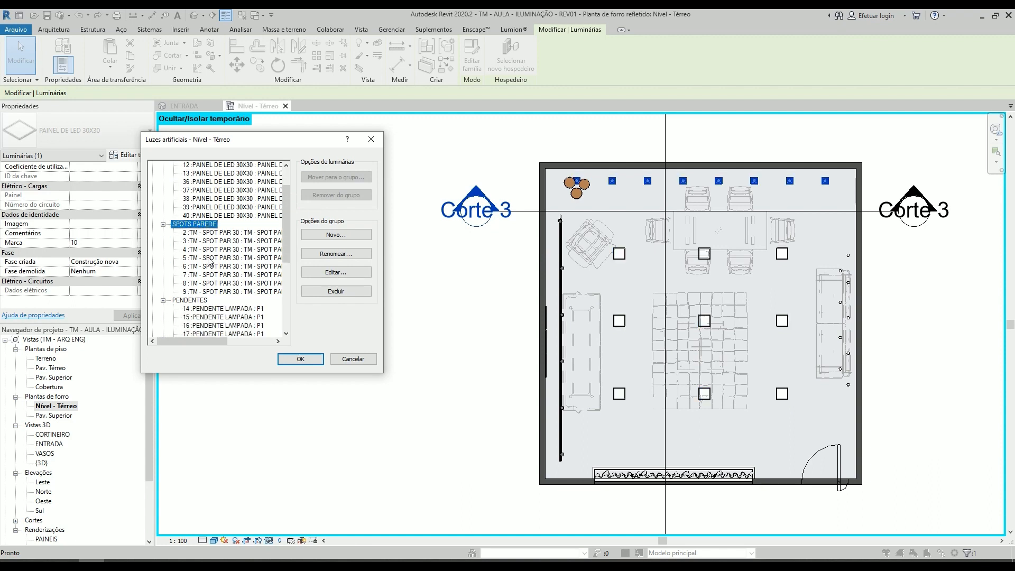
click(191, 276)
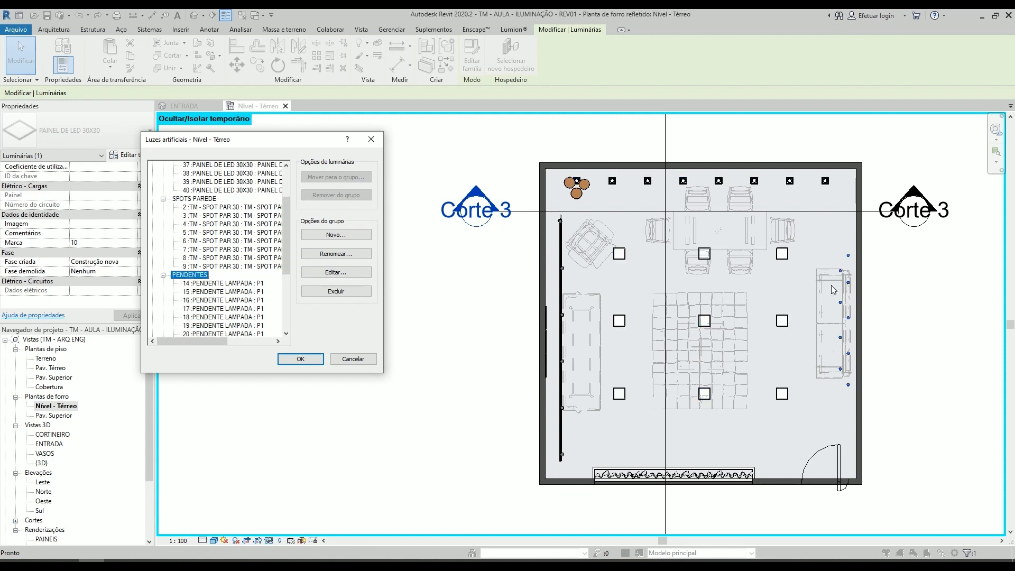
scroll(192, 270, down, 2)
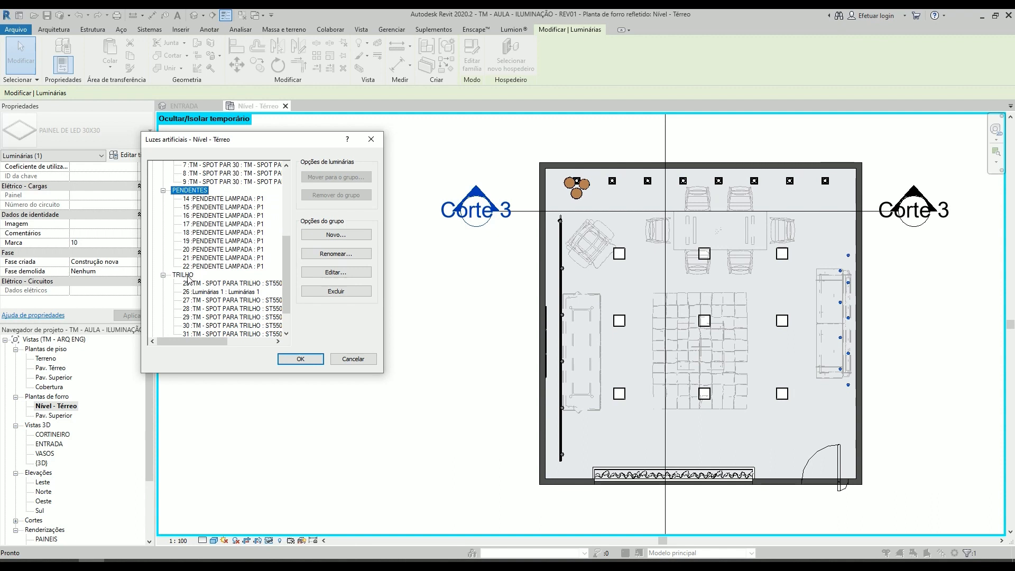
click(194, 276)
scroll(229, 277, down, 2)
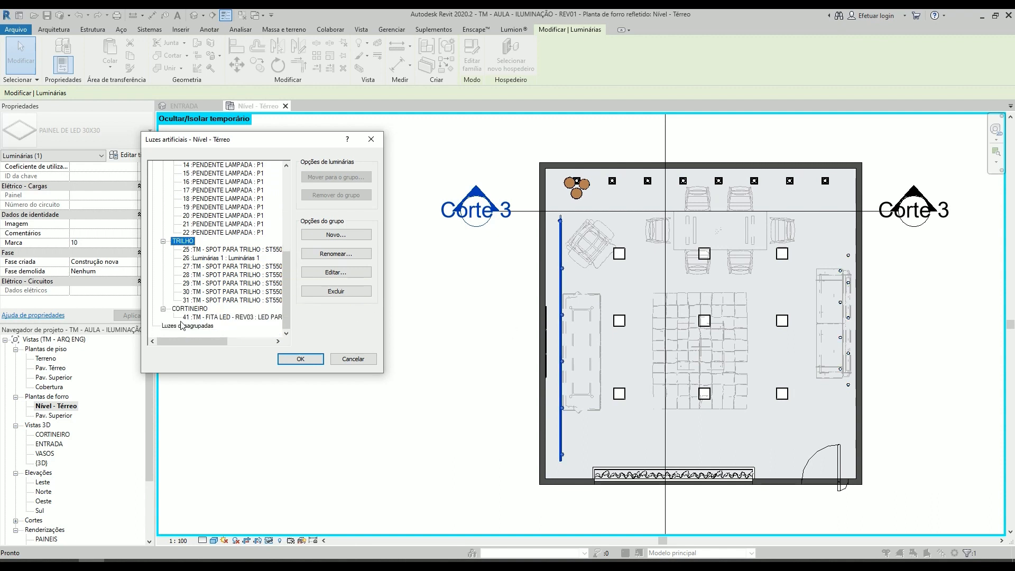
click(192, 309)
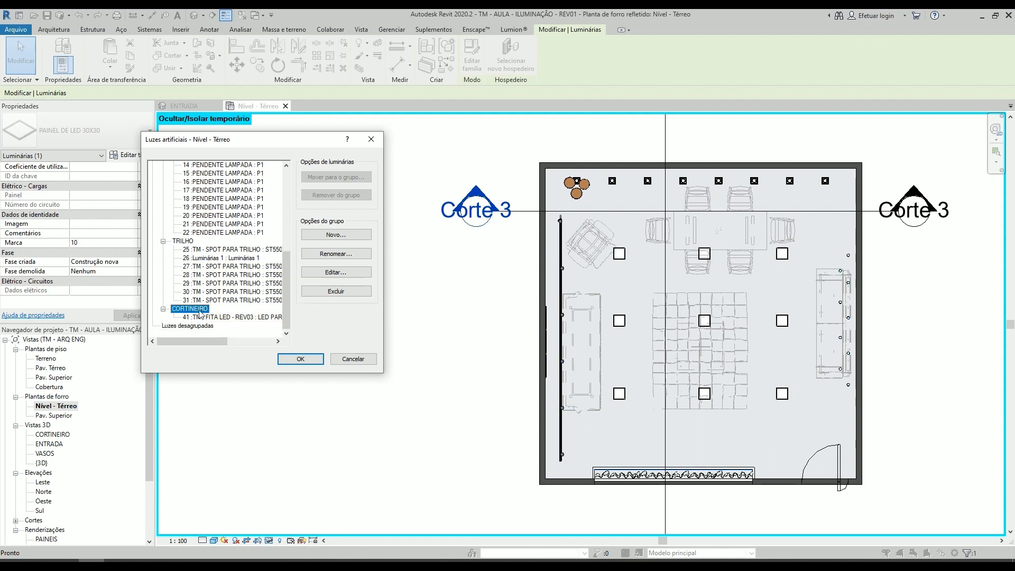
click(646, 478)
click(694, 477)
click(300, 358)
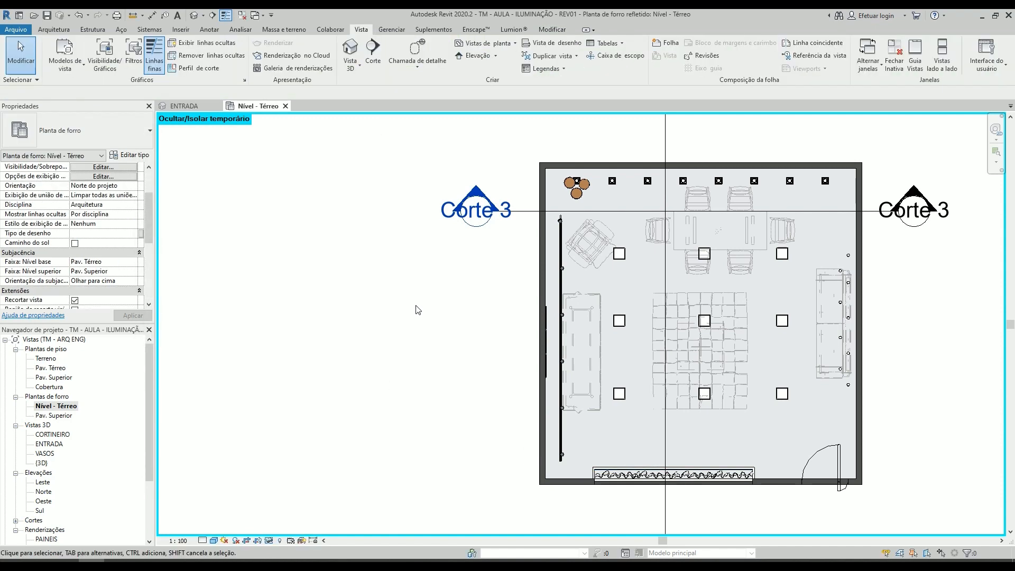
- Open the ENTRADA 3D view and change its visual style from the realistic display to a plain shaded one
middle_drag(407, 307, 375, 315)
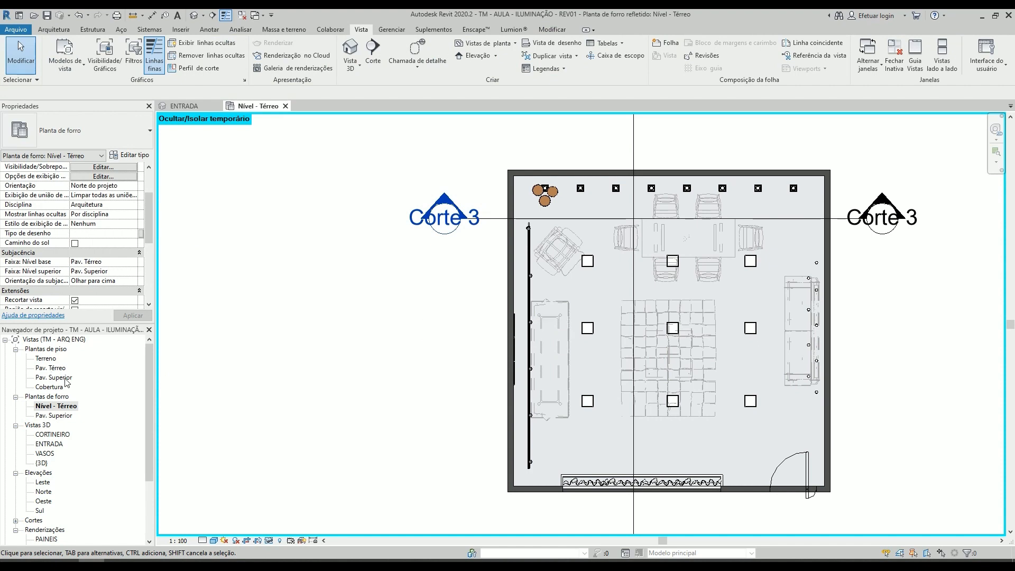
scroll(66, 381, down, 2)
double_click(49, 396)
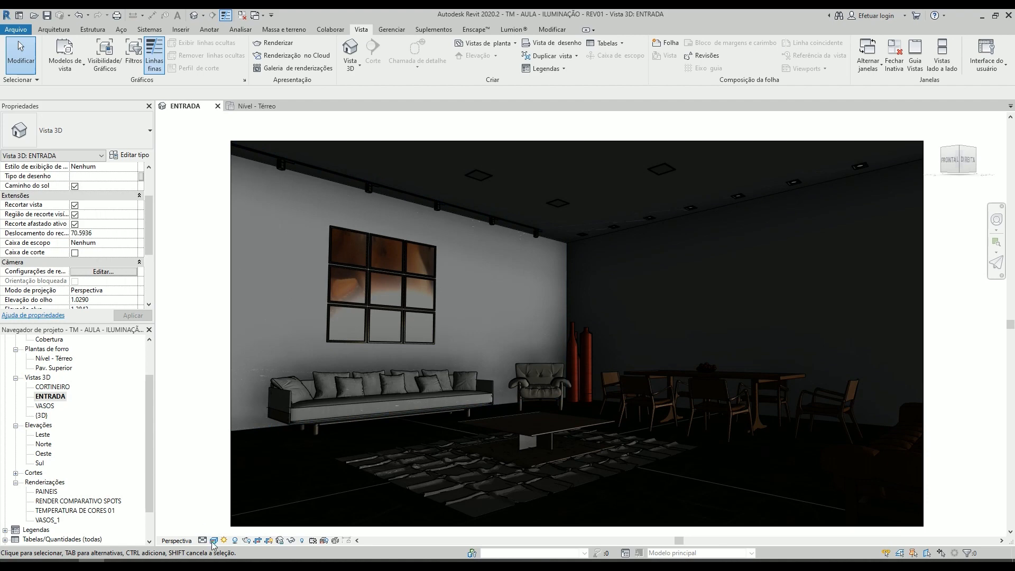
click(213, 540)
click(243, 508)
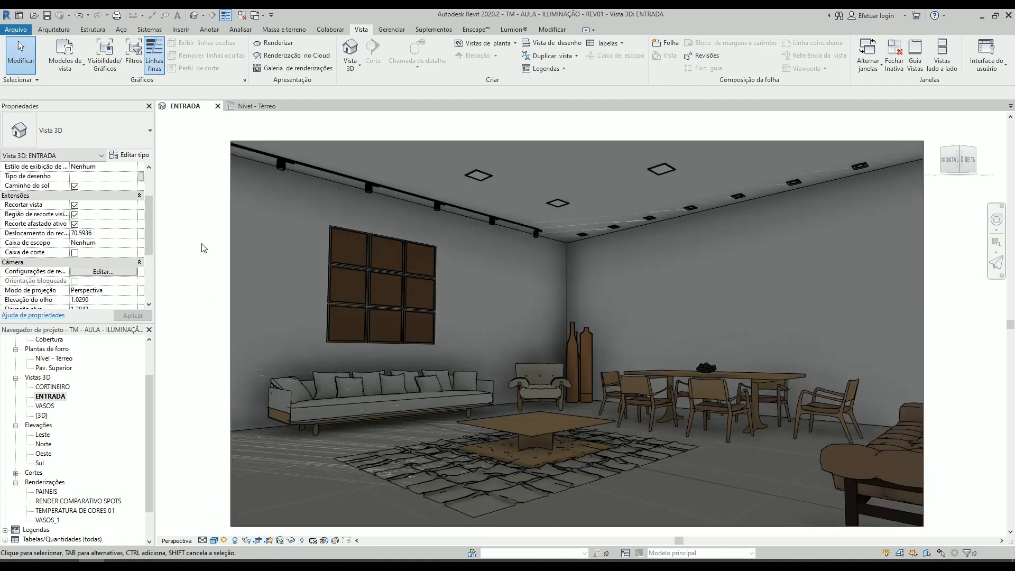
- Set the FONTE DE LUZ material of the PAINEL DE LED 30X30 type to FONTE DE LUZ 5700K
click(478, 175)
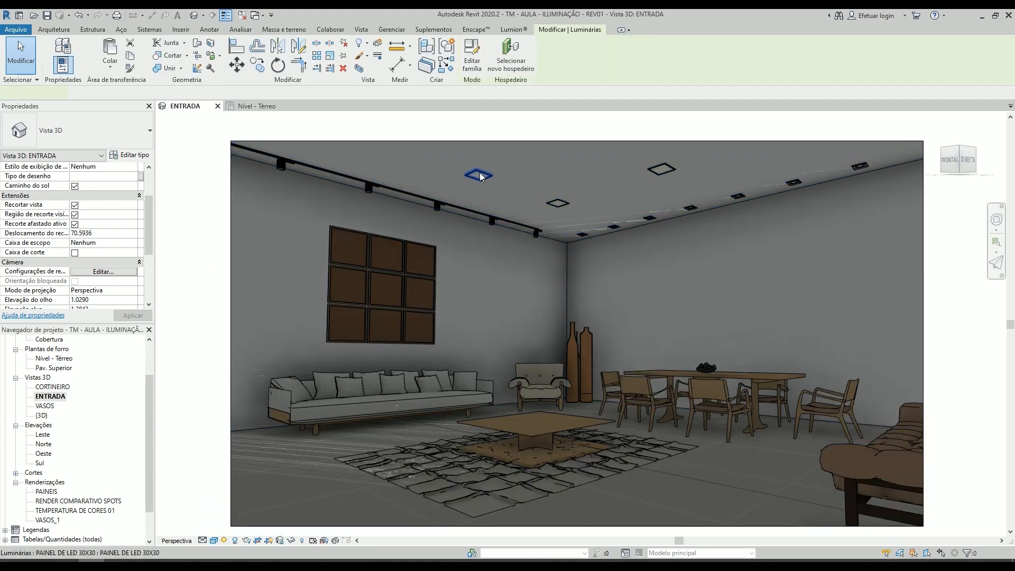
click(130, 156)
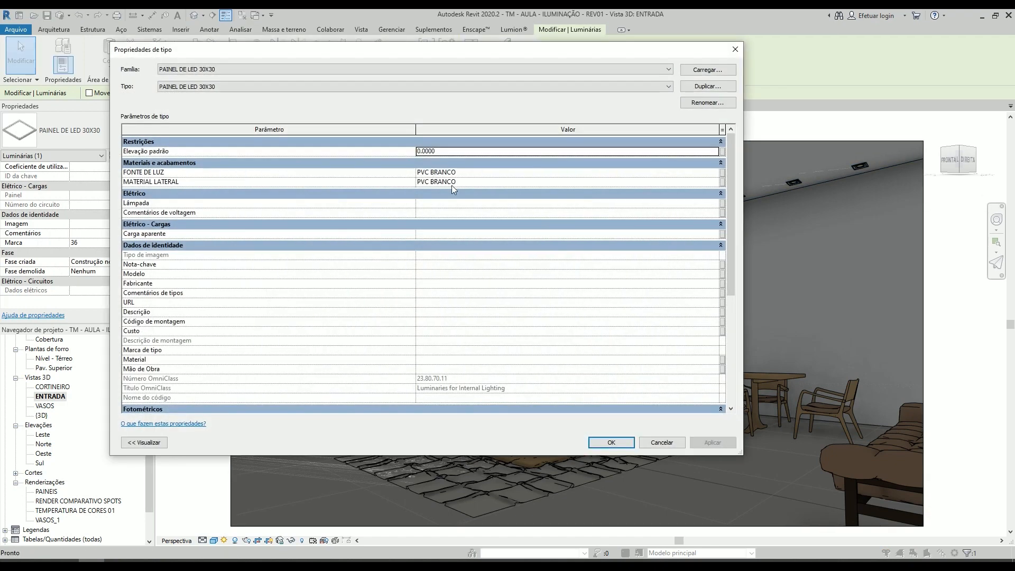
click(470, 173)
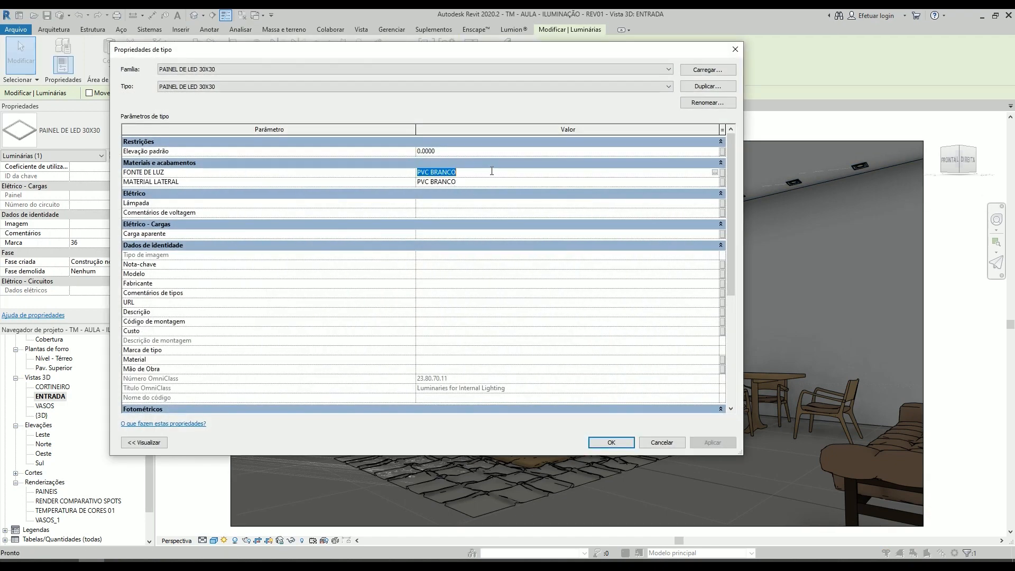
text(FONTE DE LUZ 5700K)
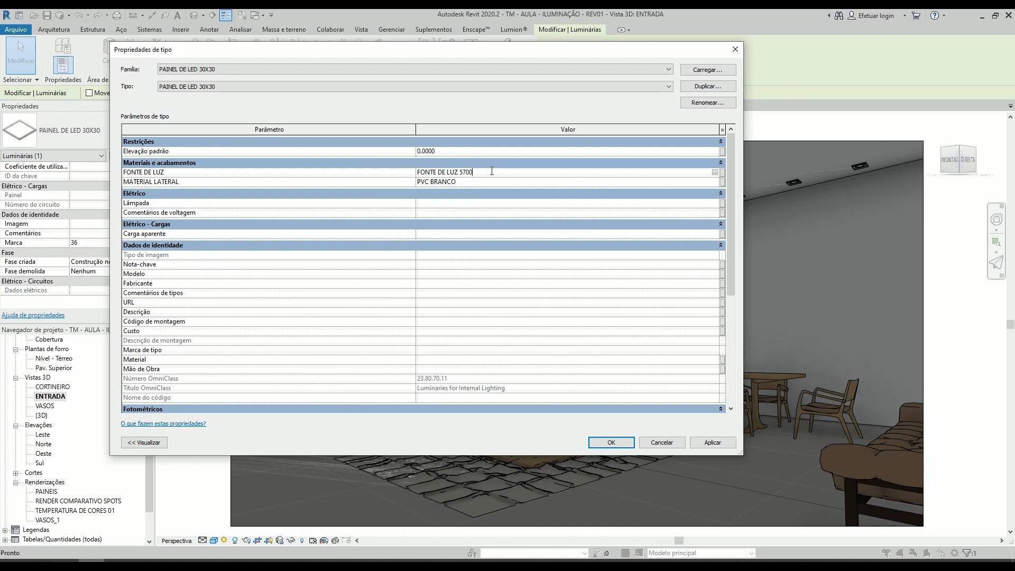
click(611, 442)
click(201, 200)
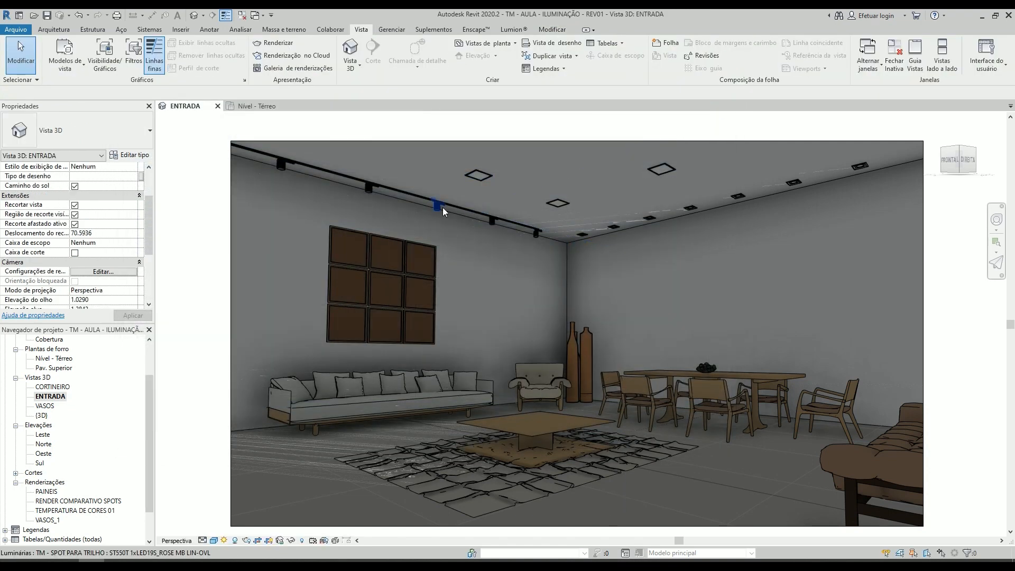
- Set the render output resolution to Tela, render the ENTRADA view and close the progress window
scroll(478, 176, up, 5)
scroll(497, 172, down, 5)
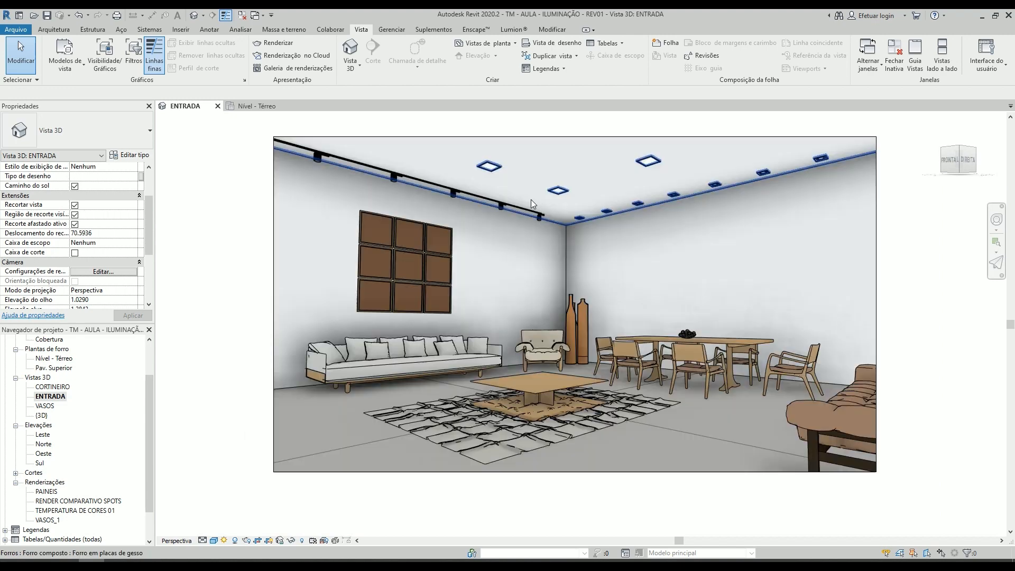
middle_drag(531, 198, 568, 213)
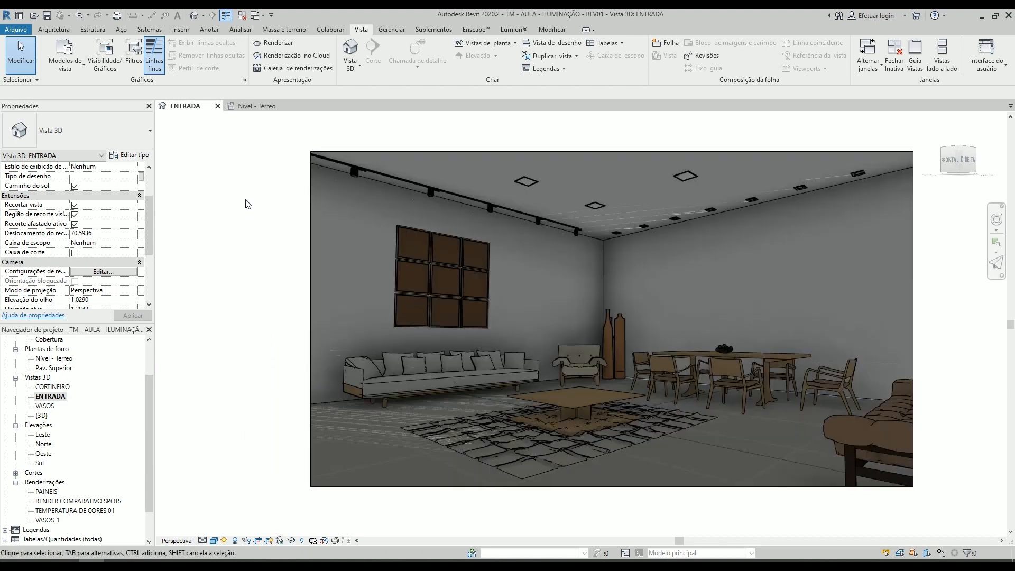
middle_drag(246, 214, 245, 213)
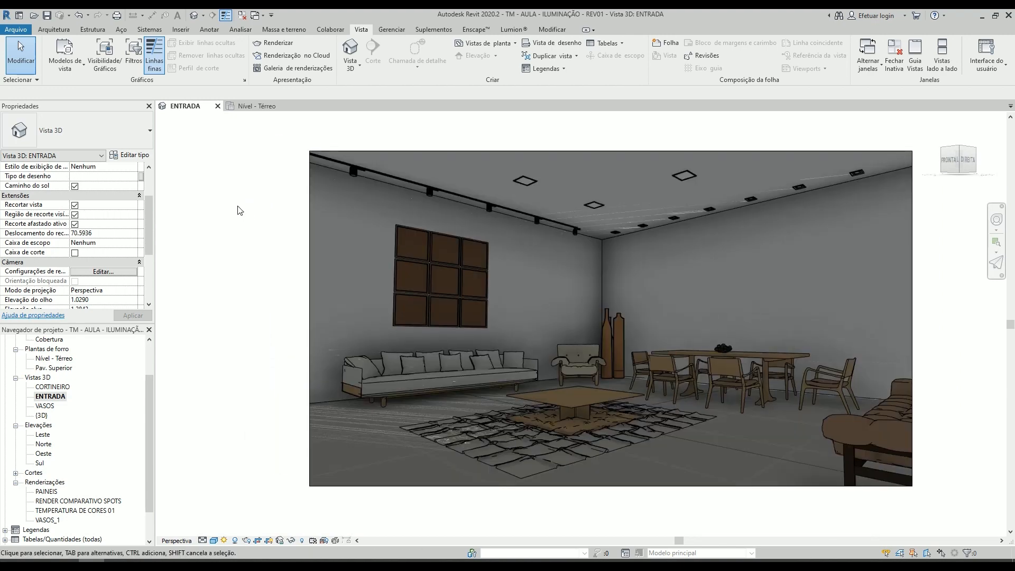
key(r)
key(r)
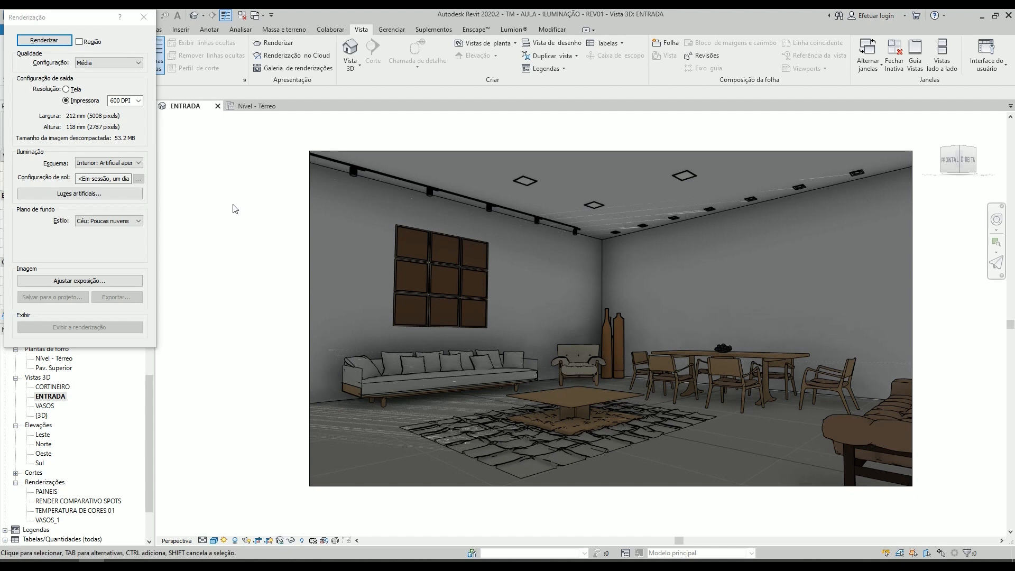
click(79, 91)
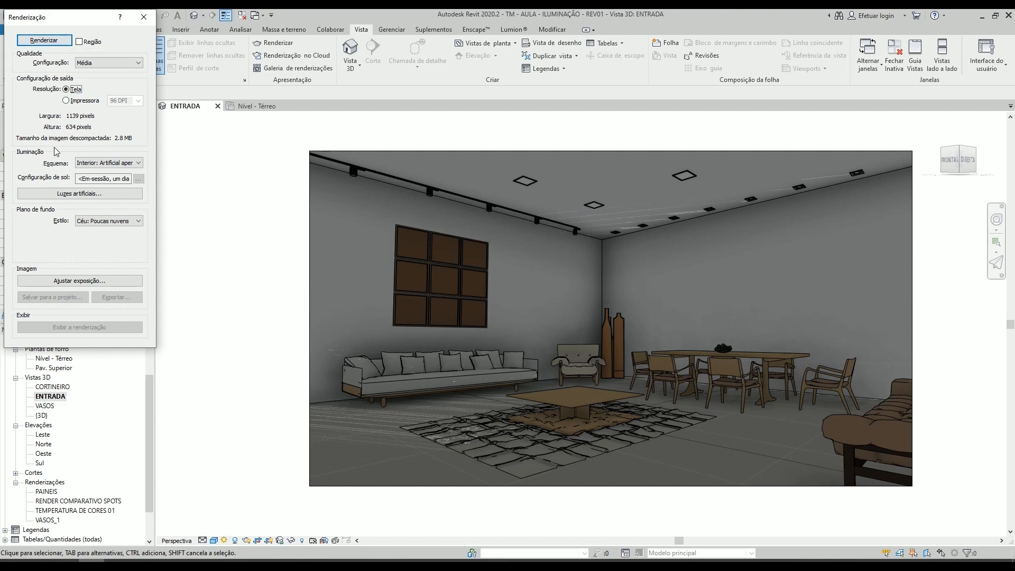
click(47, 38)
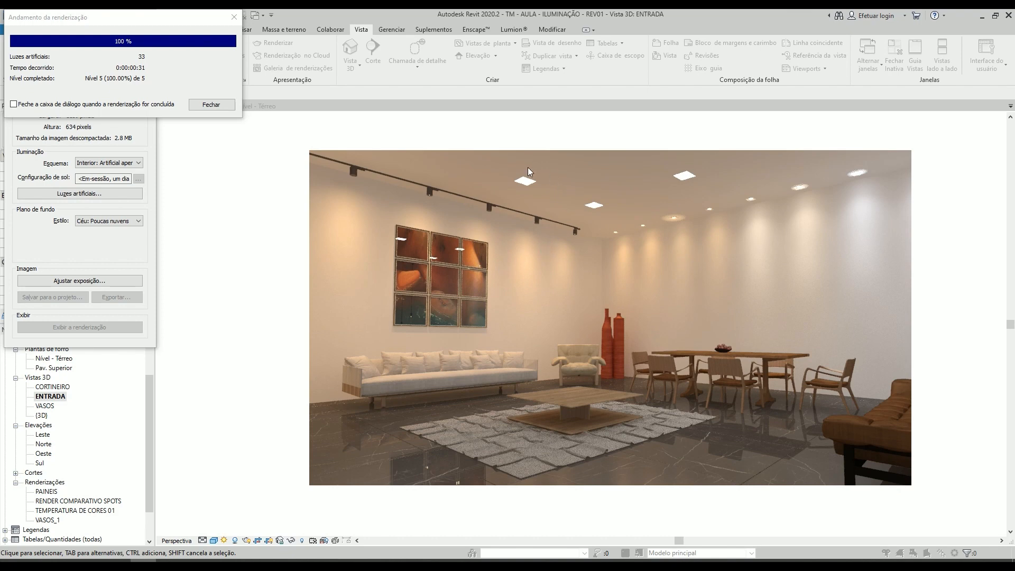
click(214, 104)
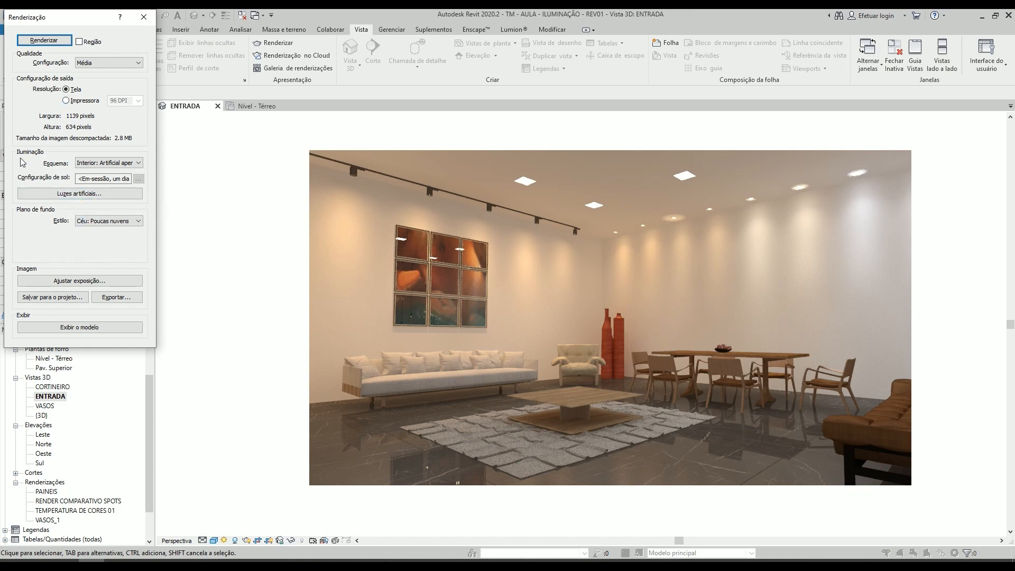
- In the artificial lights of ENTRADA, turn off the SPOTS PAREDE, PAINEIS DE LED, TRILHO, CORTINEIRO and PENDENTES groups and the ungrouped lights
click(79, 194)
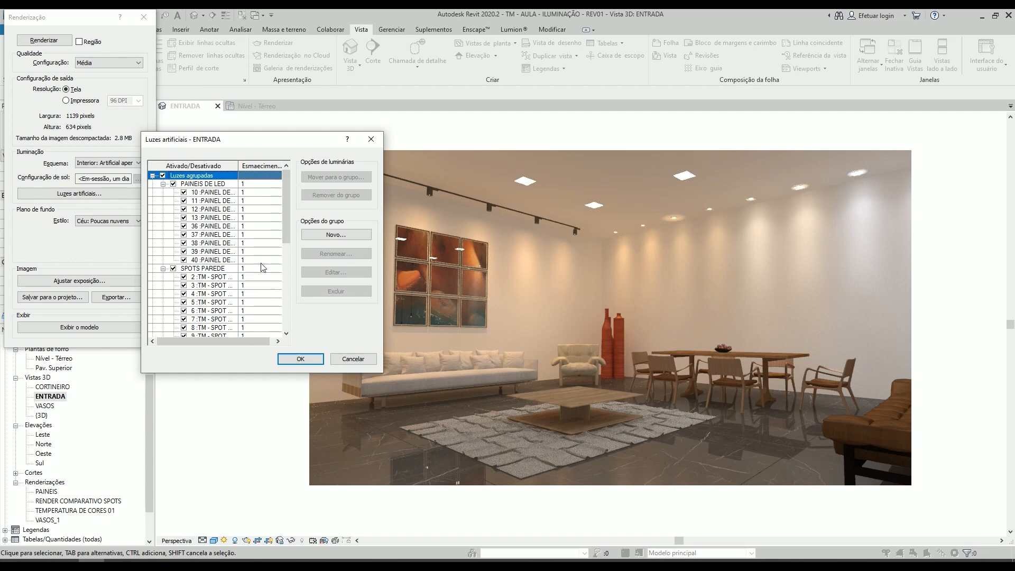
click(171, 267)
click(172, 184)
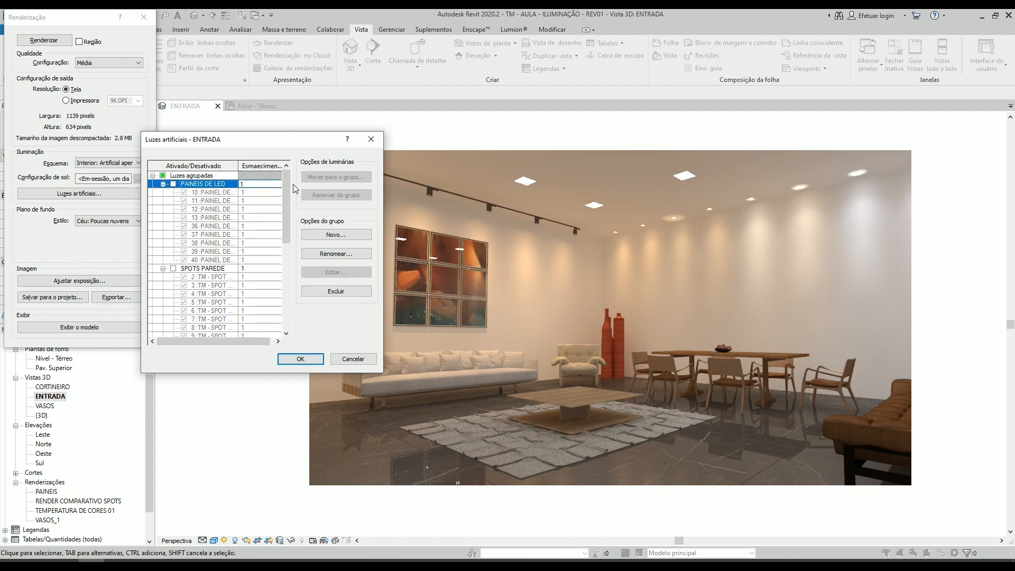
drag(286, 191, 276, 297)
click(173, 243)
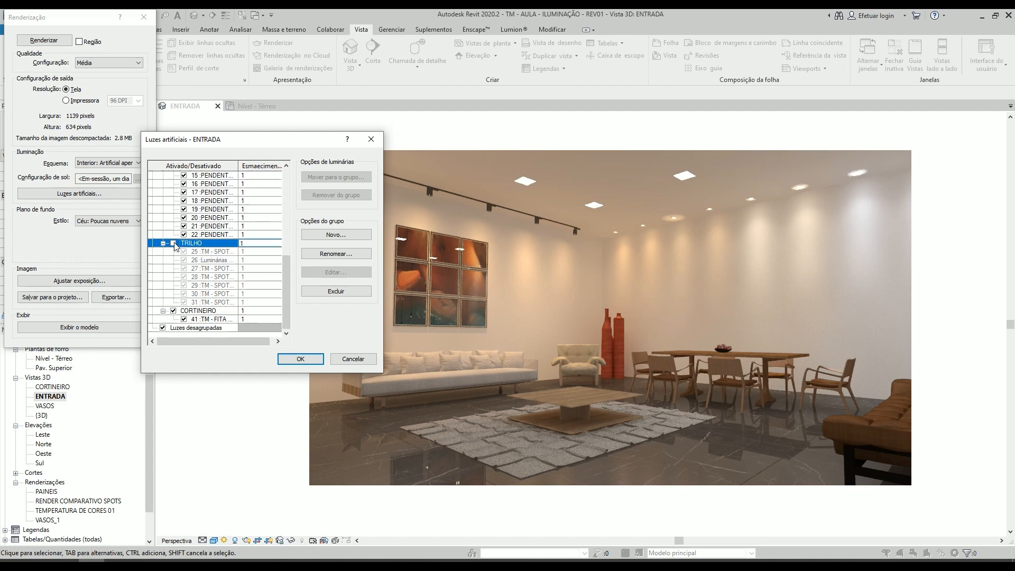
click(173, 310)
click(164, 327)
scroll(180, 285, up, 5)
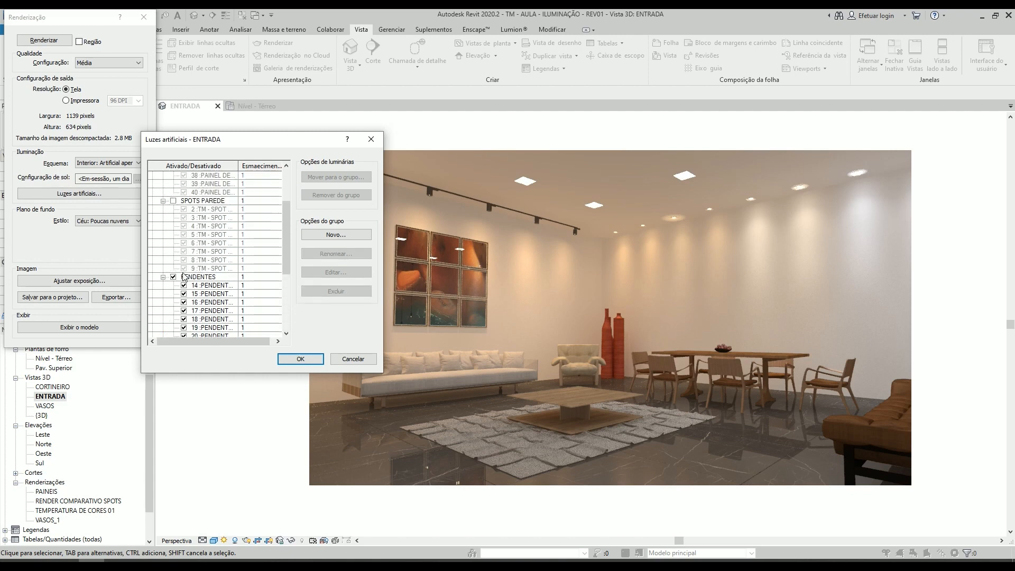
click(174, 276)
scroll(176, 262, up, 3)
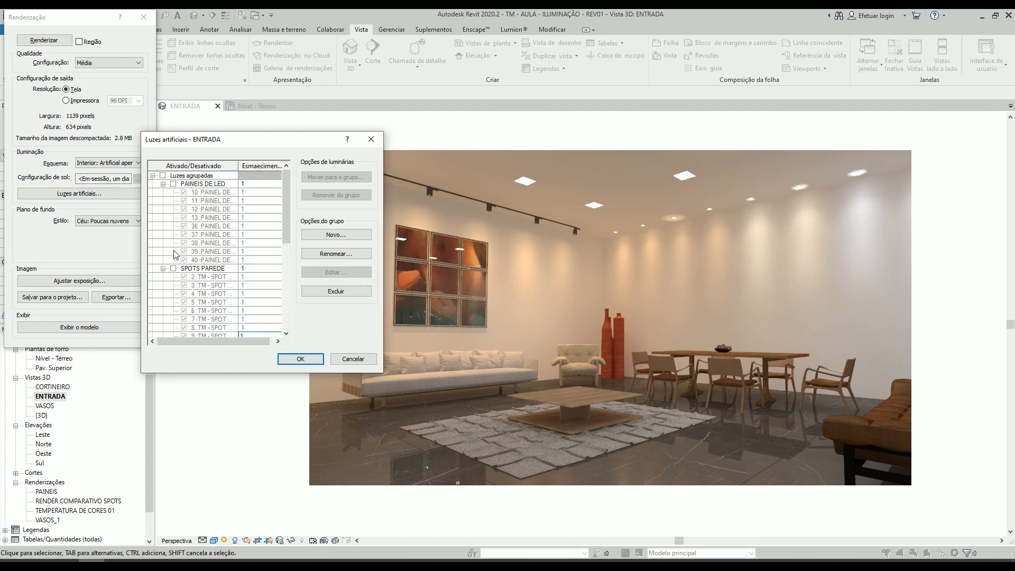
- Turn only the PAINEIS DE LED group back on, accept the light settings and render ENTRADA again
click(174, 184)
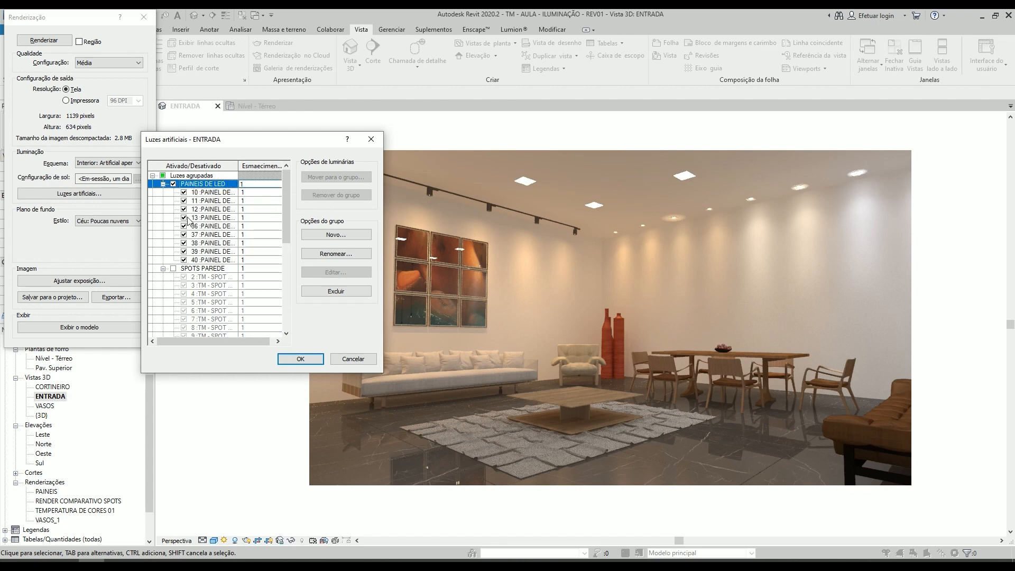
click(301, 359)
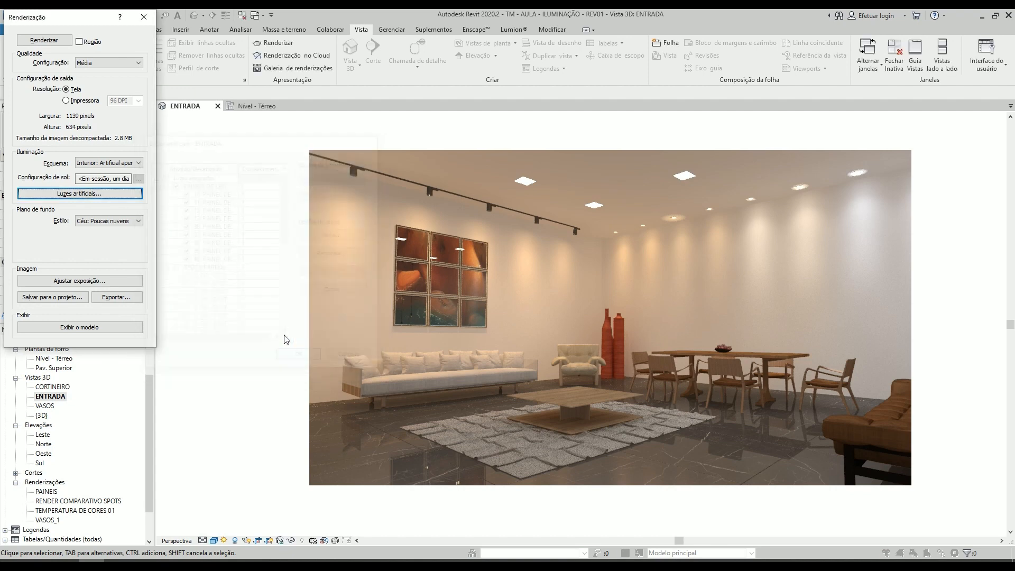
click(44, 41)
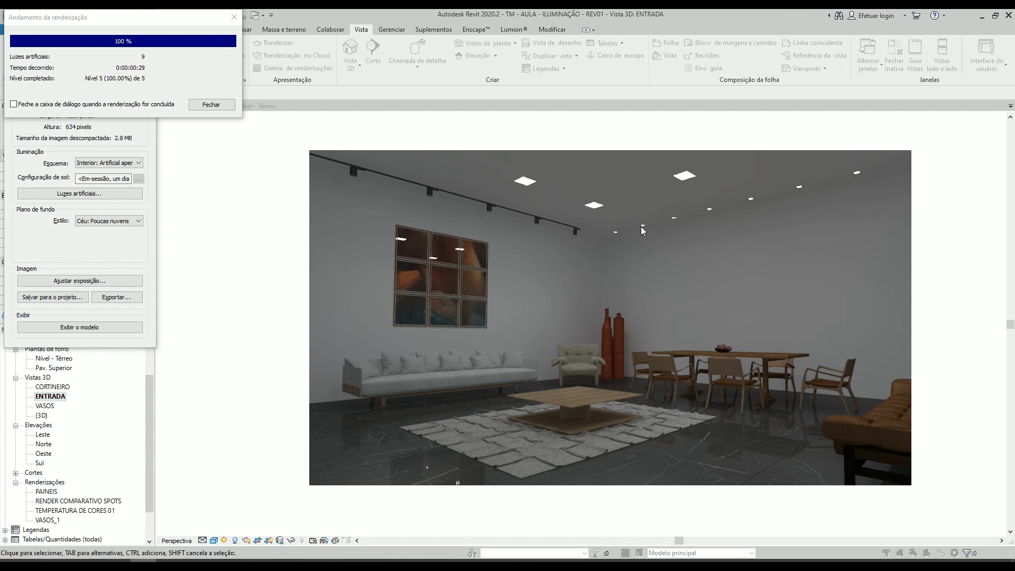
click(226, 104)
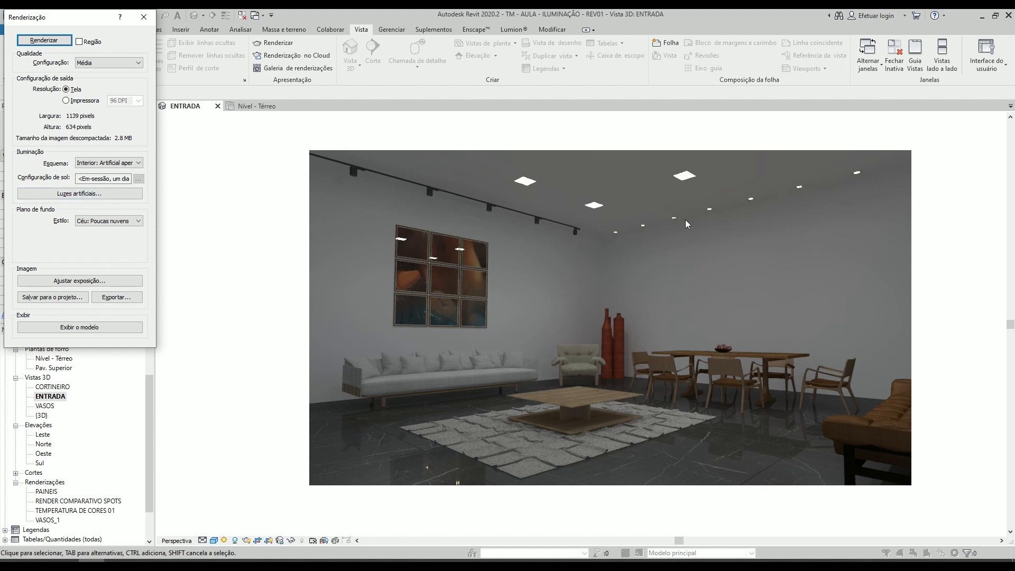
- In the artificial lights of ENTRADA, turn off PAINEIS DE LED and turn on SPOTS PAREDE, render the view and close the render windows
click(127, 193)
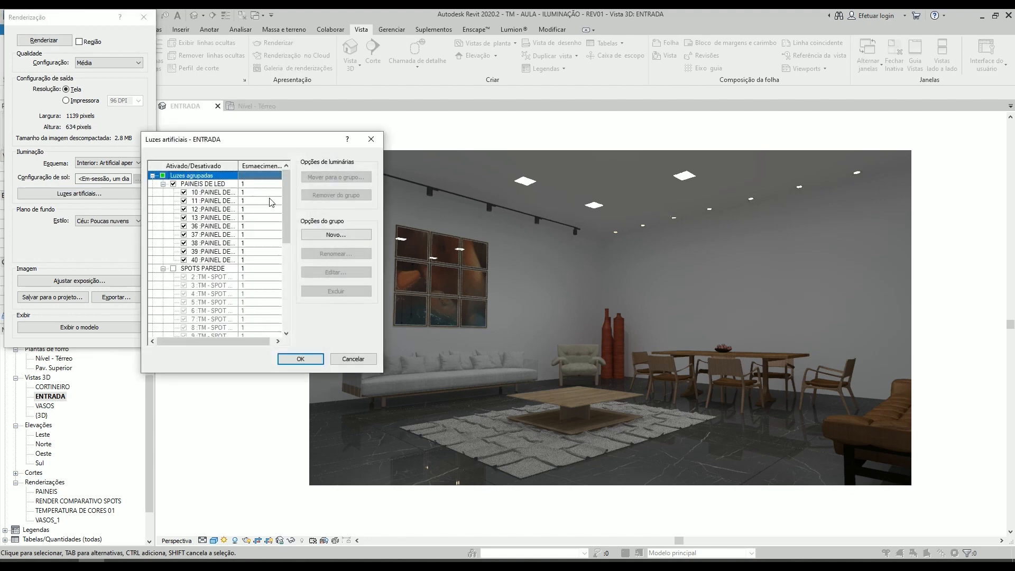
click(173, 184)
click(173, 268)
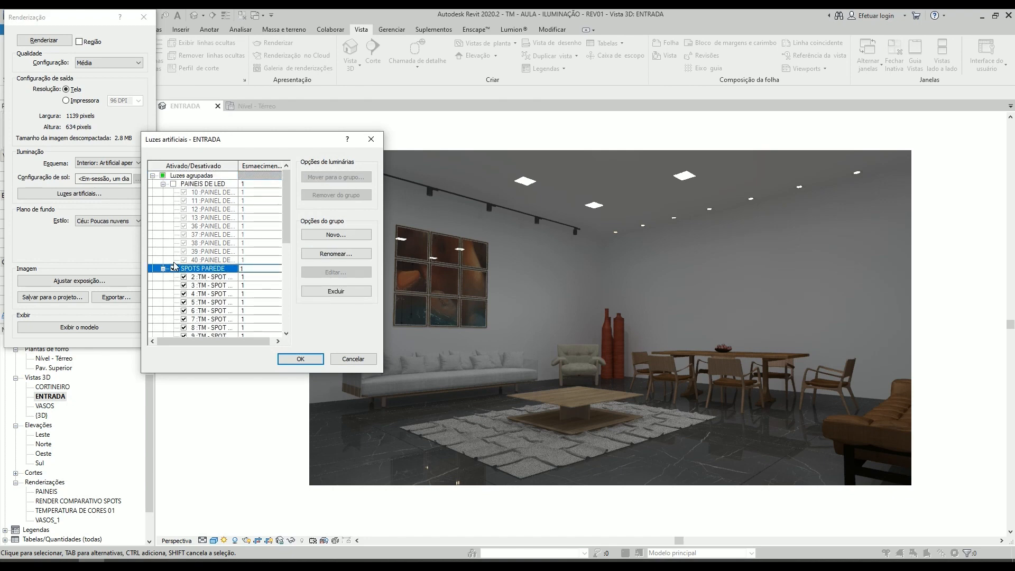
click(296, 359)
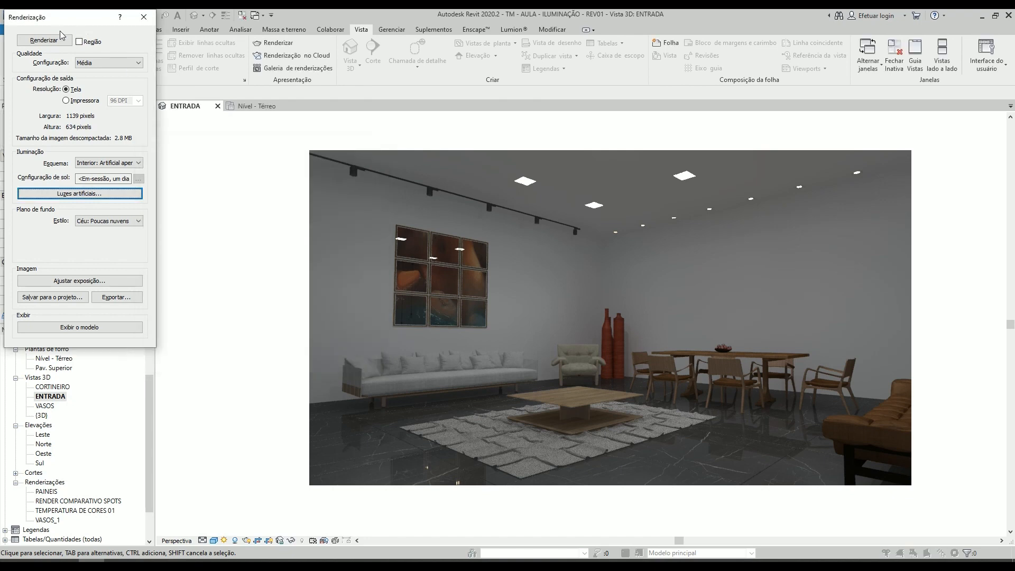
click(52, 41)
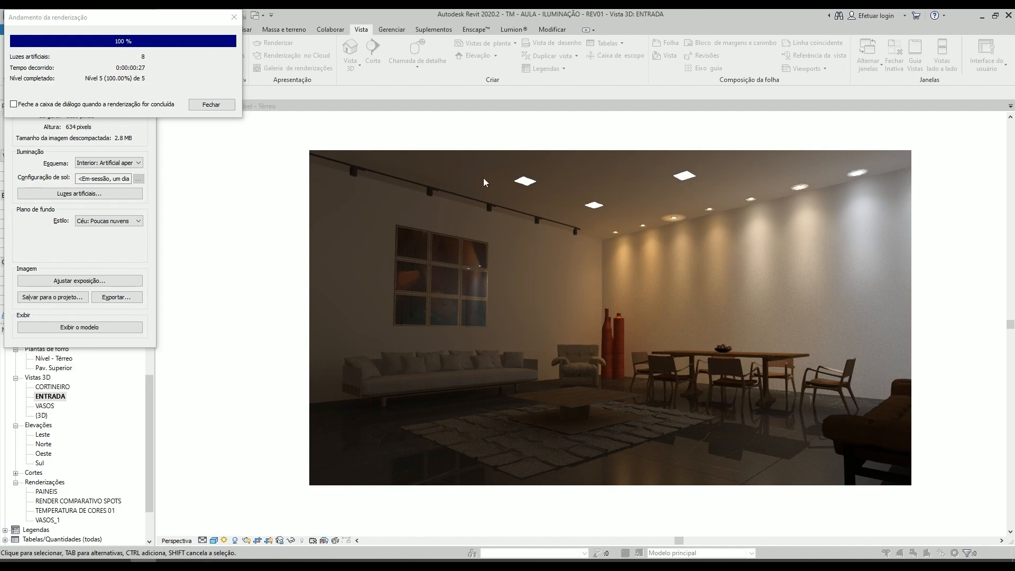
click(211, 105)
click(148, 15)
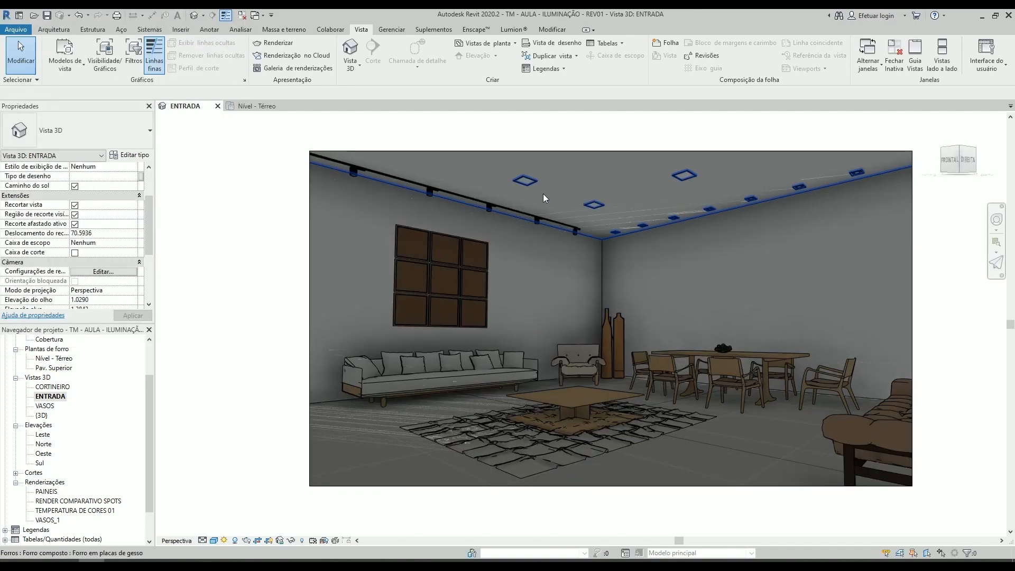
- Set the FONTE DE LUZ material of the PAINEL DE LED 30X30 type to PVC BRANCO
click(525, 181)
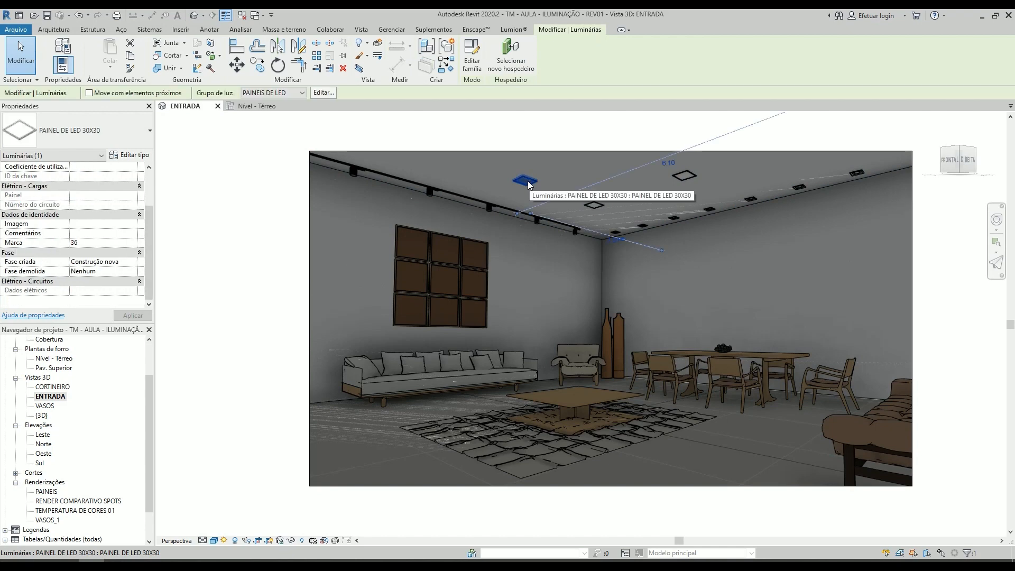
click(129, 155)
click(474, 183)
key(ctrl+c)
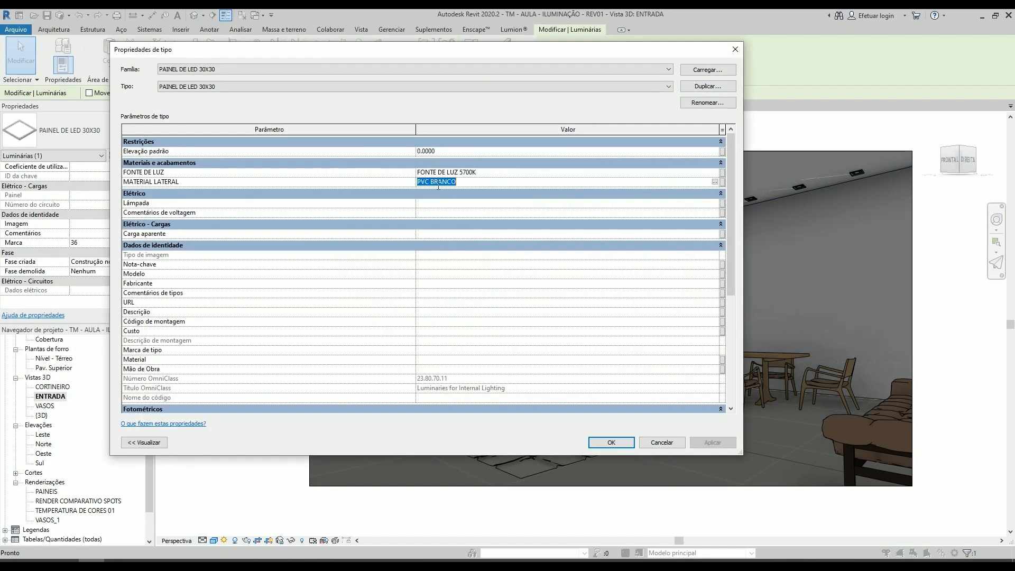
click(491, 173)
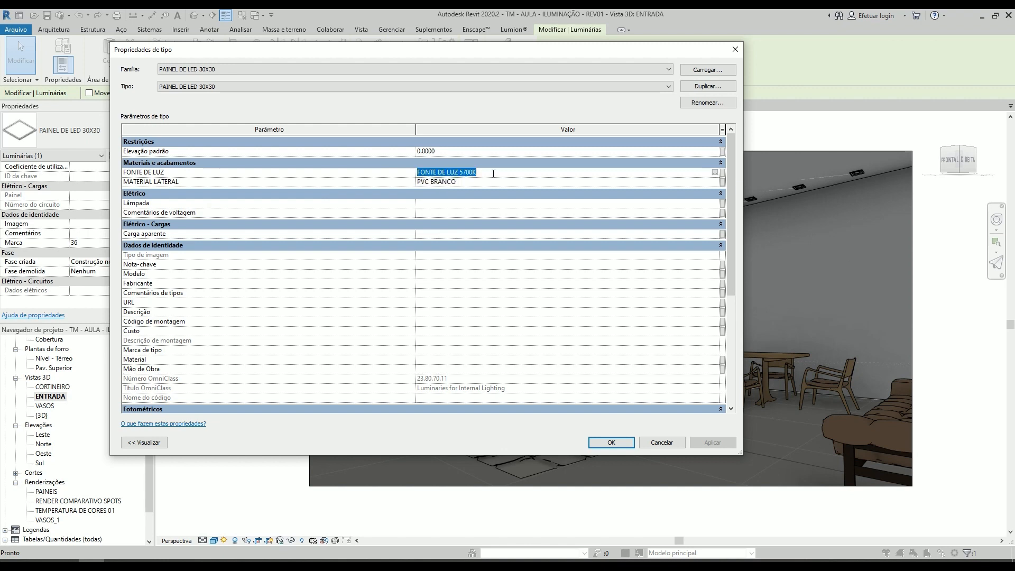
key(ctrl+v)
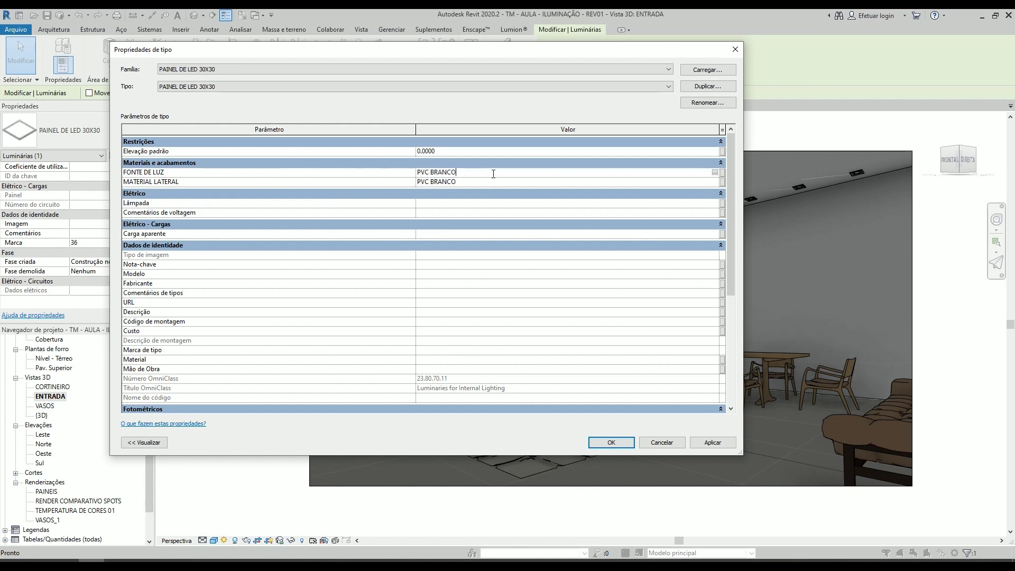
click(600, 442)
- Render ENTRADA with the existing light settings and close the progress window when it finishes
key(r)
key(r)
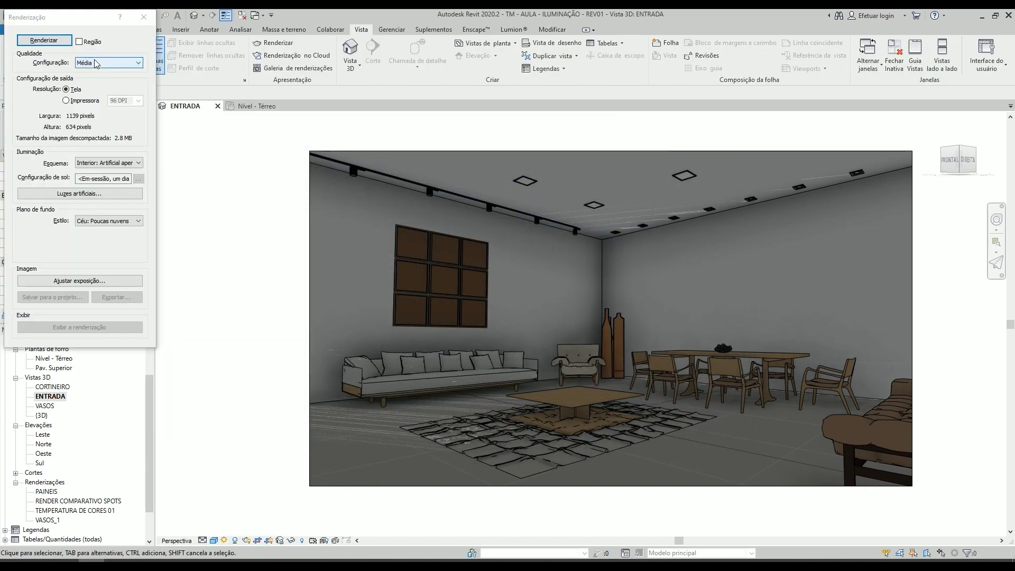
click(44, 40)
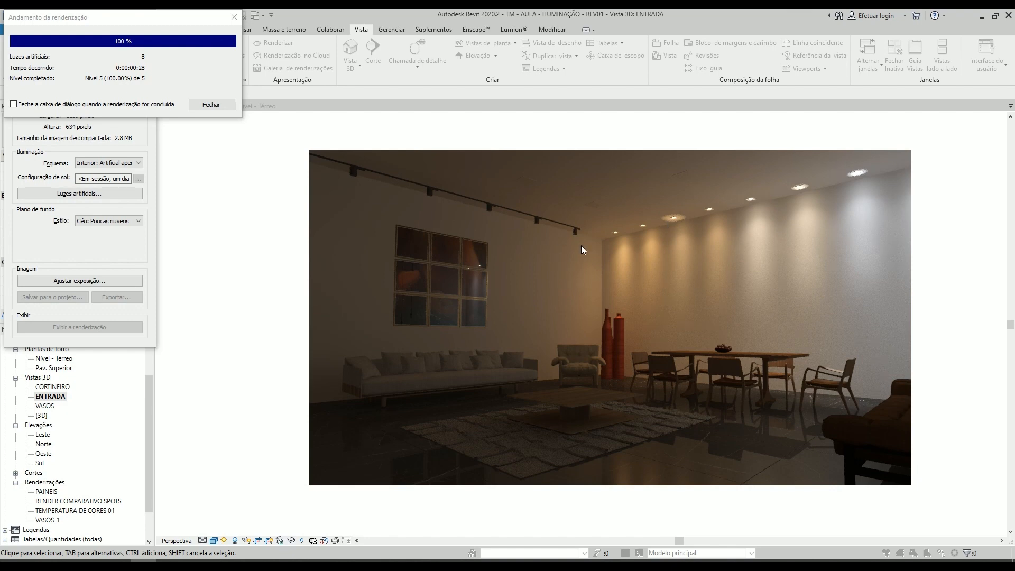
click(212, 104)
- Turn on the PAINEIS DE LED, PENDENTES, TRILHO and CORTINEIRO light groups of ENTRADA, accept the settings and close the rendering window
click(135, 193)
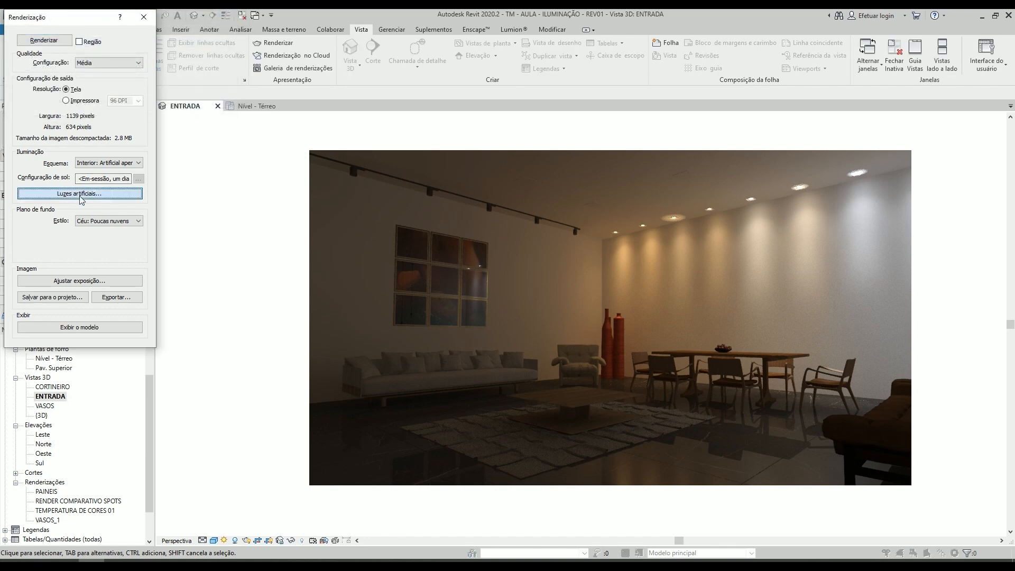
click(174, 185)
scroll(172, 205, down, 3)
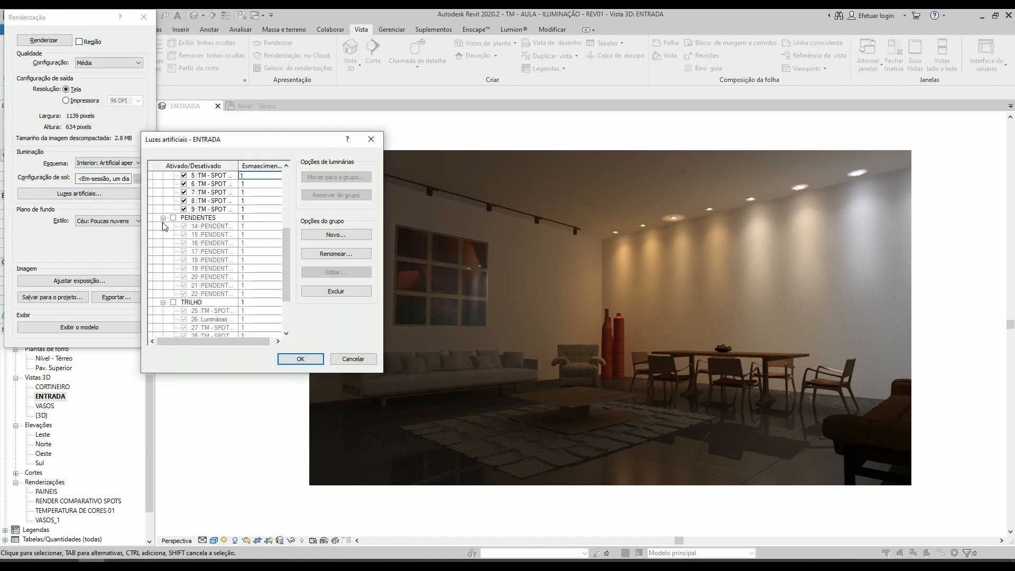
click(172, 218)
click(173, 303)
scroll(174, 307, down, 3)
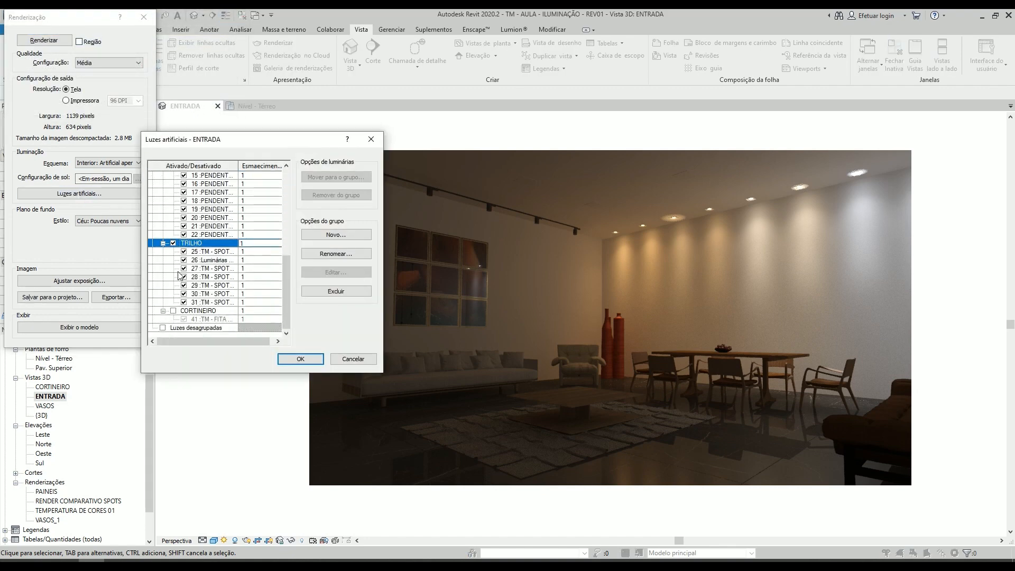
click(174, 311)
scroll(175, 296, up, 4)
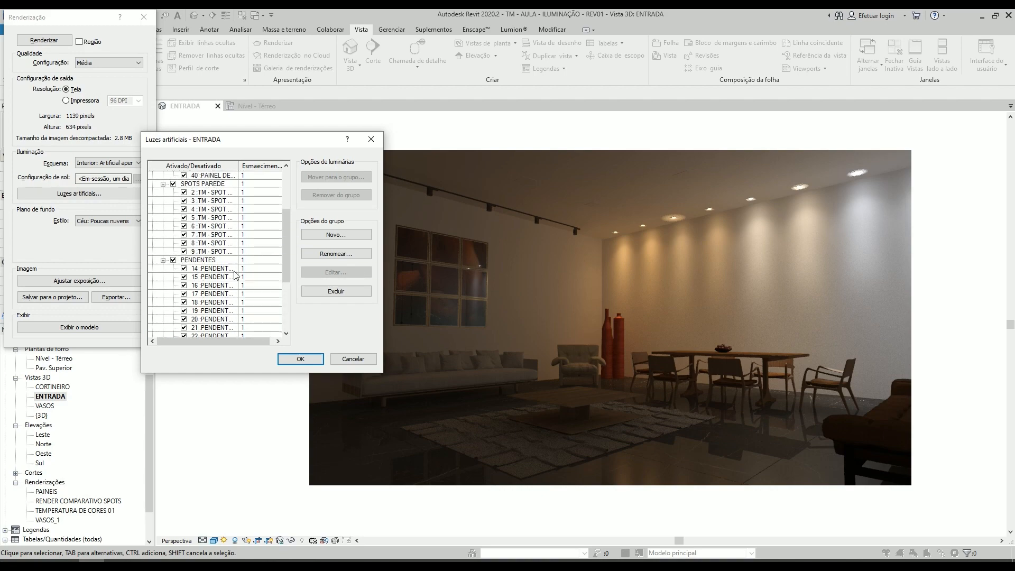
click(300, 359)
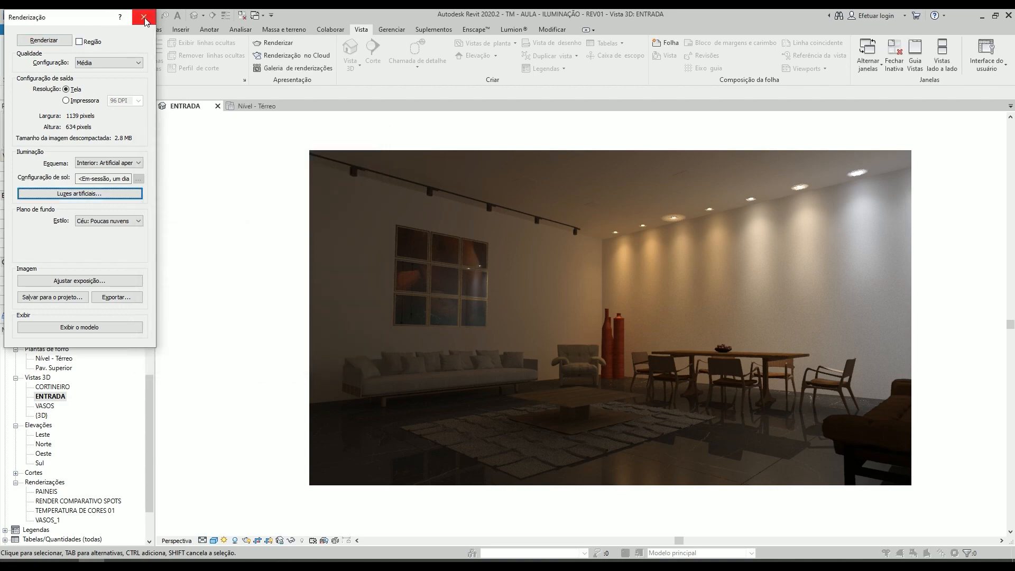
click(143, 18)
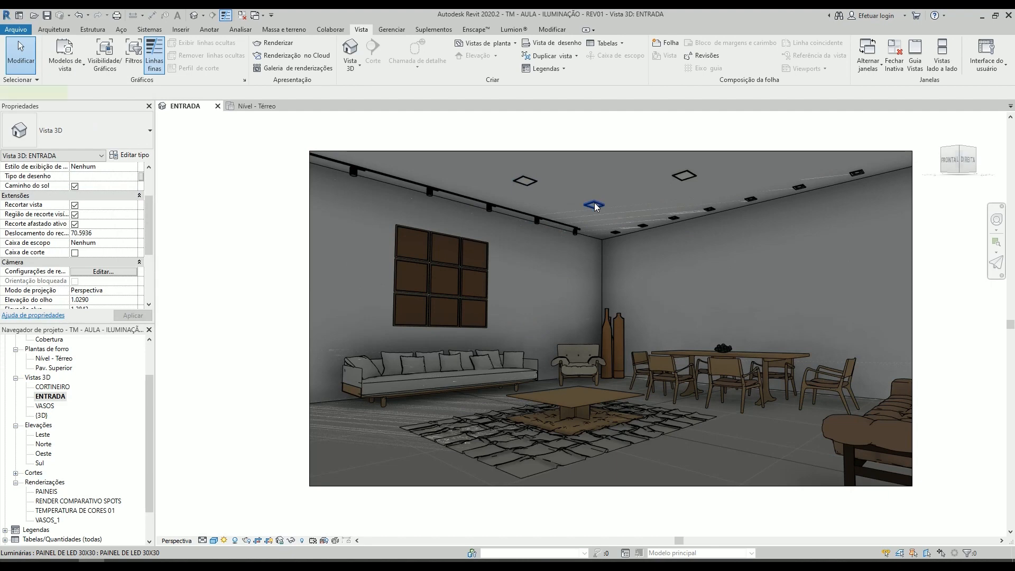
- Set the FONTE DE LUZ material of the PAINEL DE LED 30X30 type back to FONTE DE LUZ 5700K
click(594, 203)
click(129, 154)
click(484, 172)
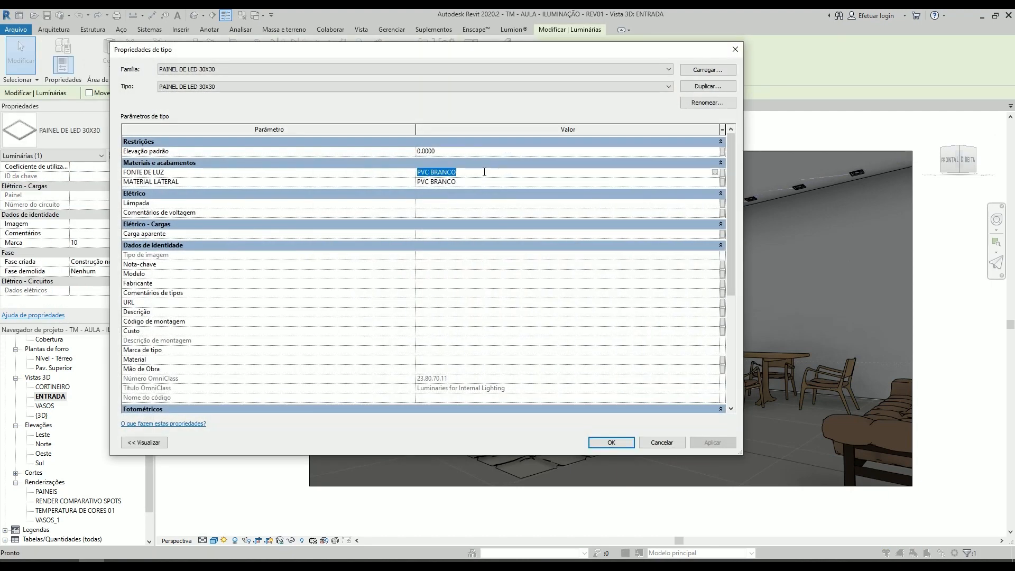
text(FONTE DE LUZ 5700K)
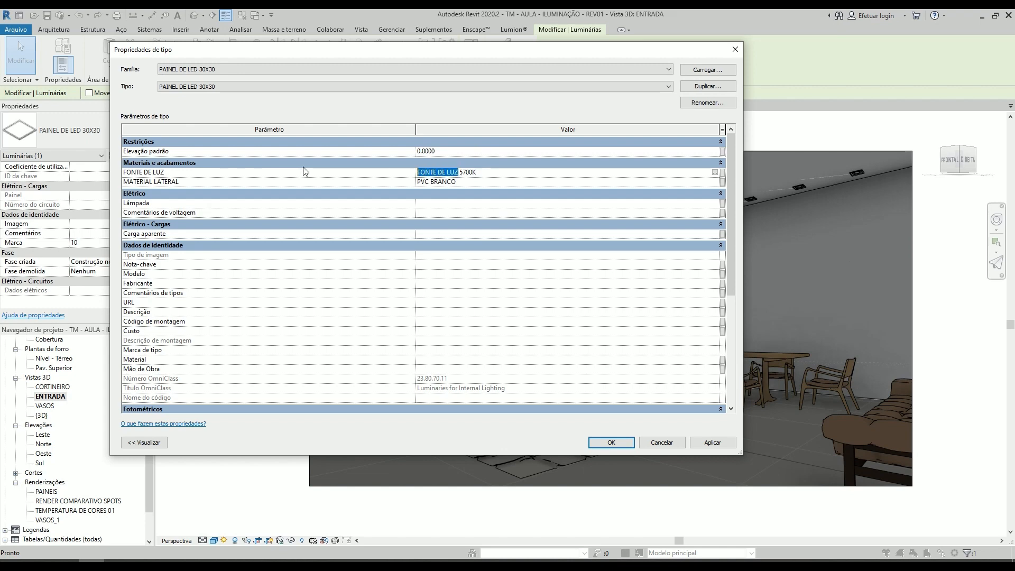
click(603, 442)
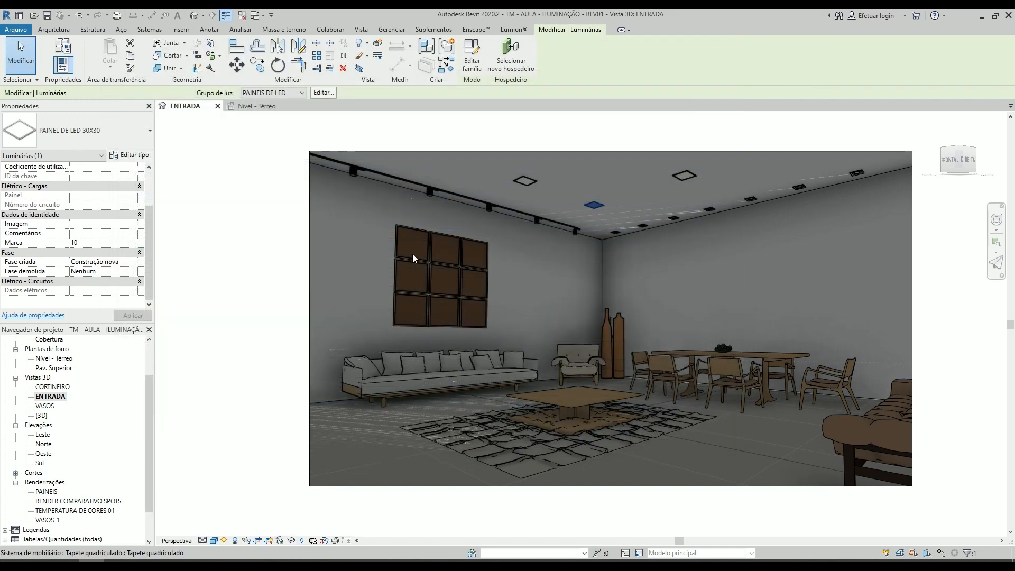
- Set the COR DA FONTE DE LUZ material of the TM - SPOT PARA TRILHO type to FONTE DE LUZ 3000K and deselect the spot
click(431, 197)
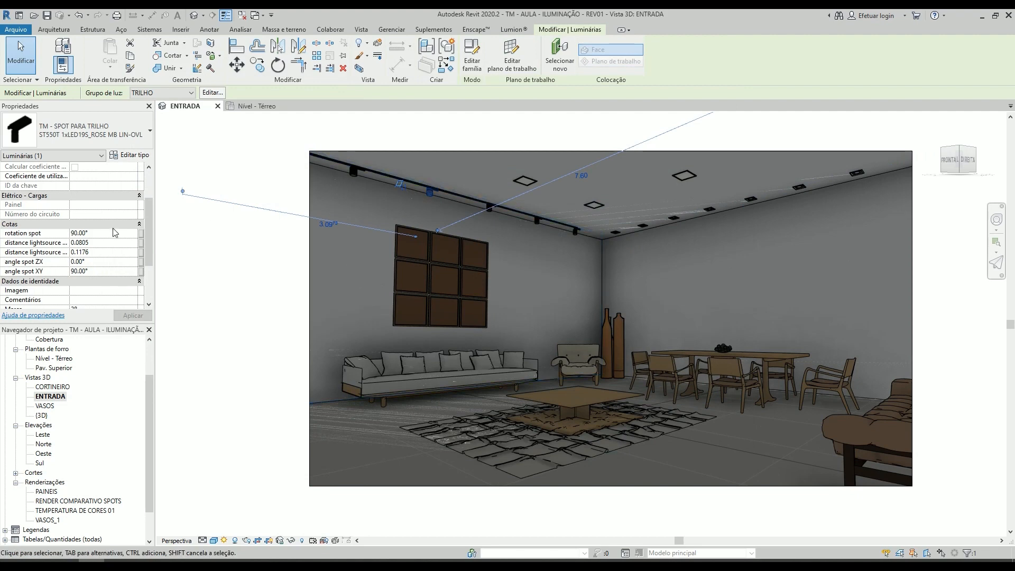
scroll(116, 198, down, 3)
click(133, 155)
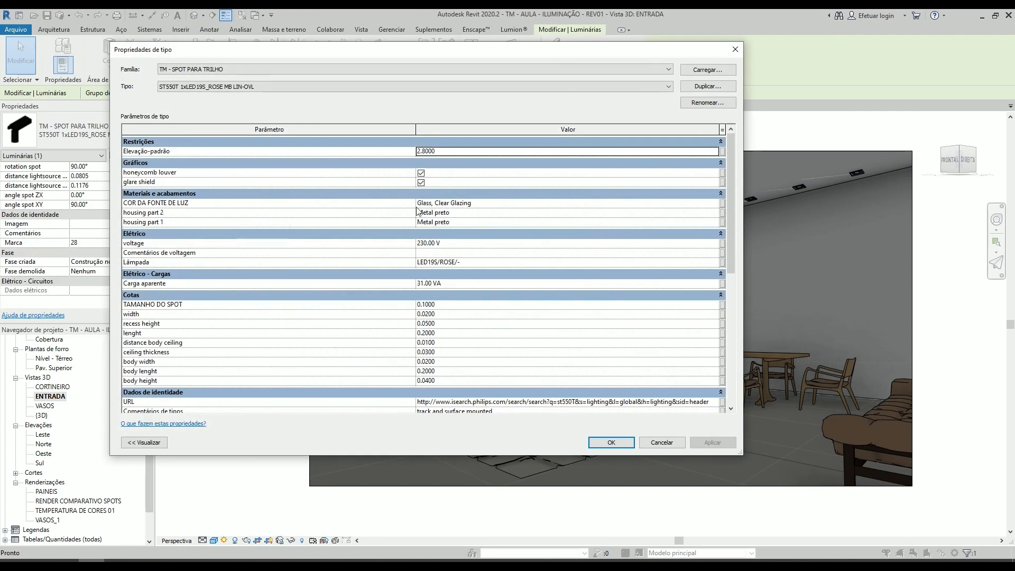
click(495, 206)
text(FONTE DE LUZ)
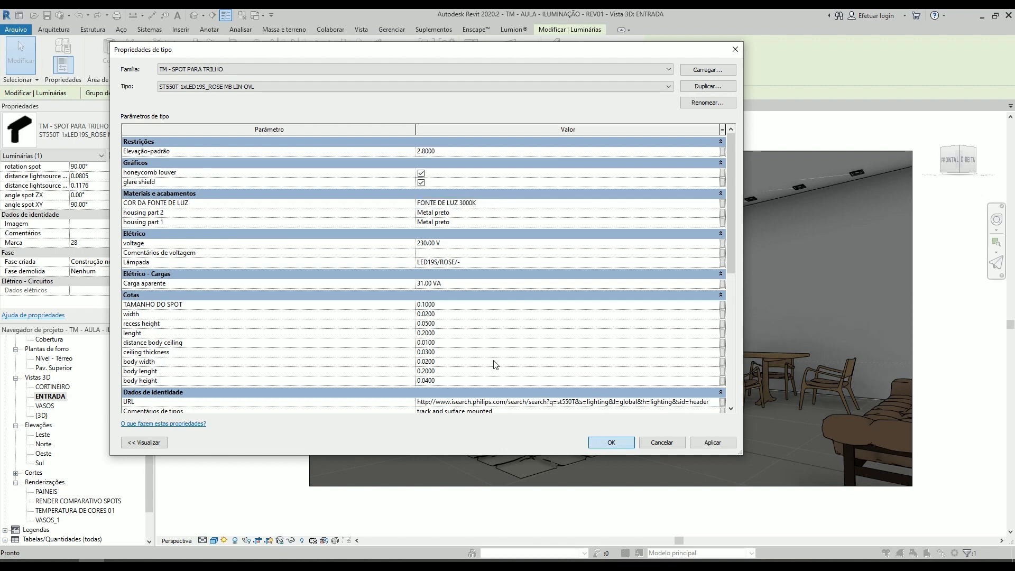
key(Return)
key(Escape)
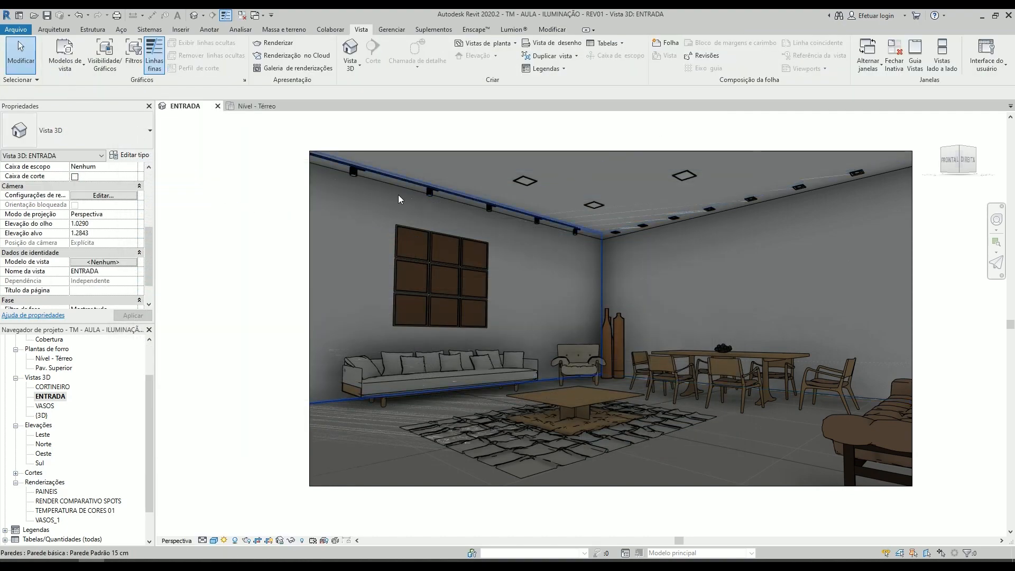
- Check the light source materials of the TM - SPOT PAR 30 3000K and 4000K types without changing them
click(674, 220)
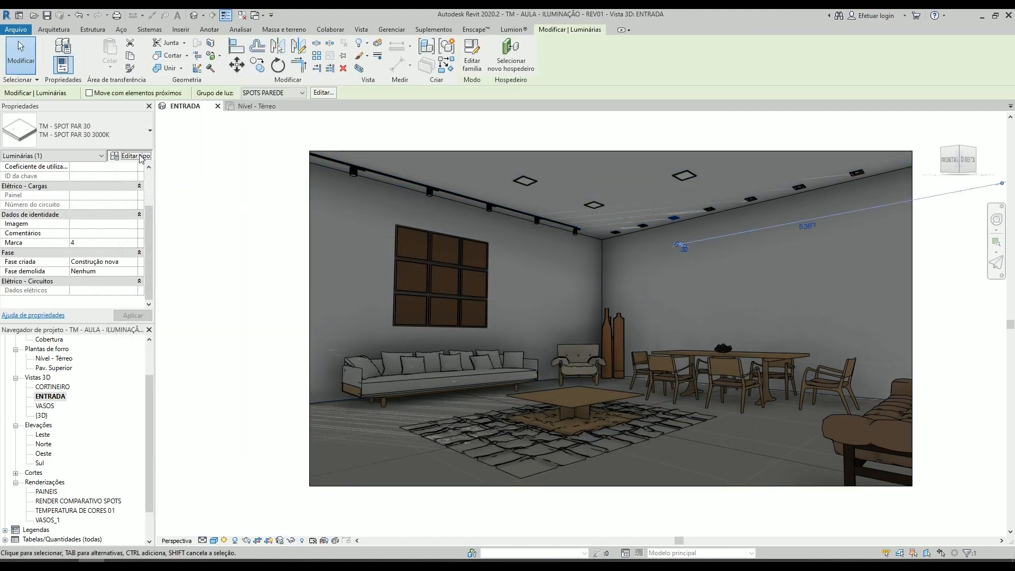
click(137, 156)
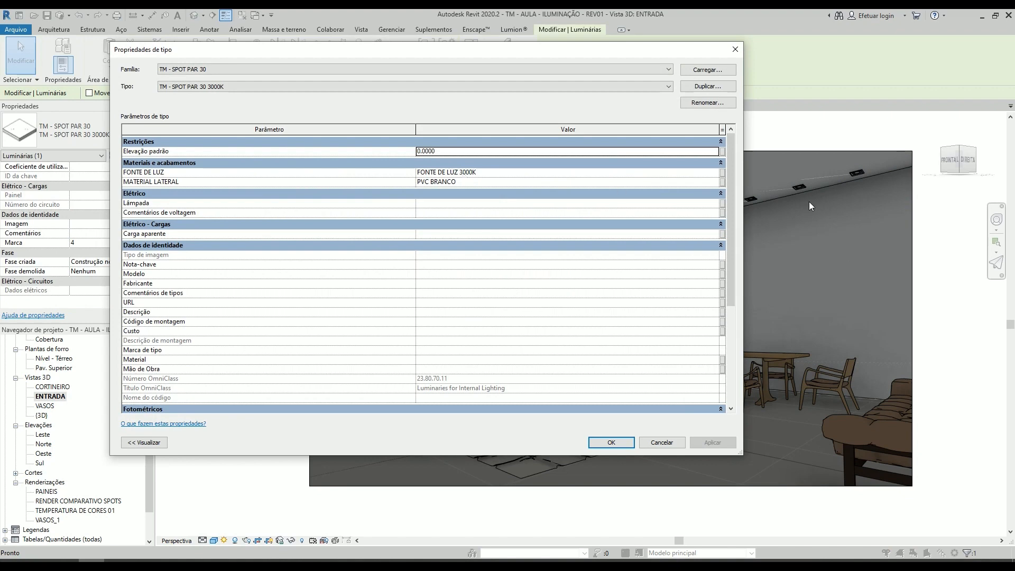
key(Escape)
click(799, 187)
click(130, 155)
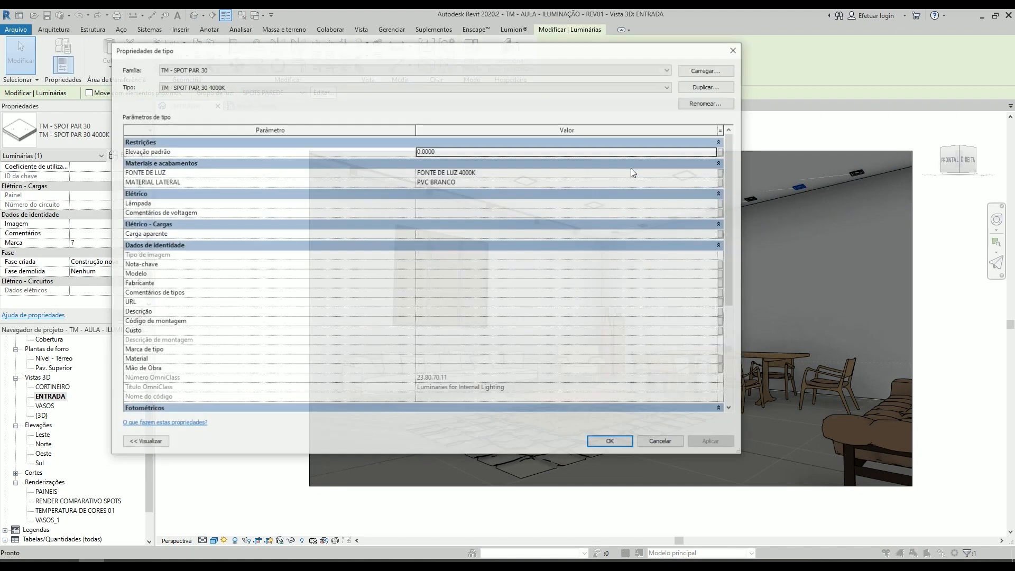
key(Escape)
key(Escape)
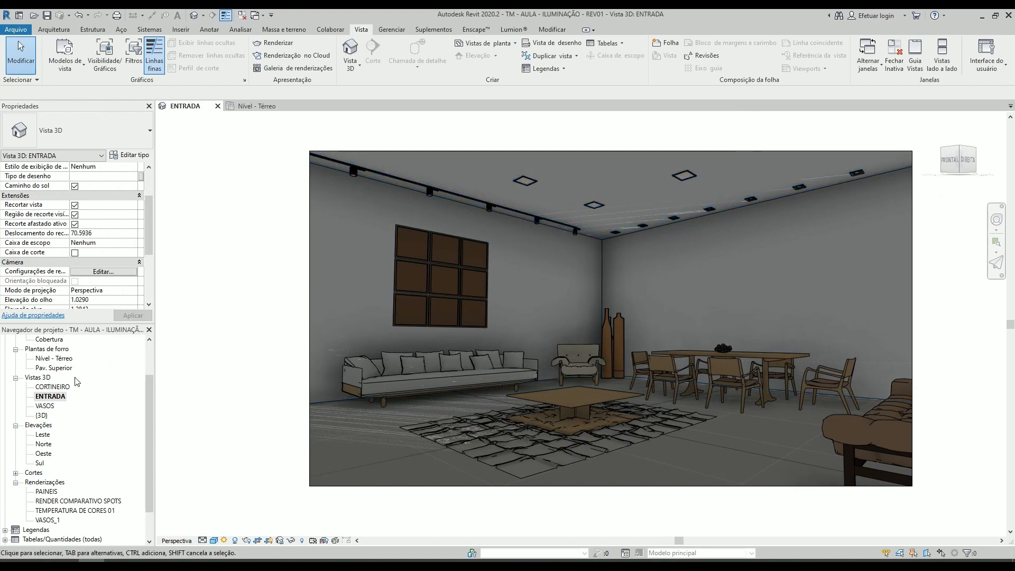
- Open the Nível - Térreo ceiling plan and inspect the position and angles of the spots along the track
double_click(55, 359)
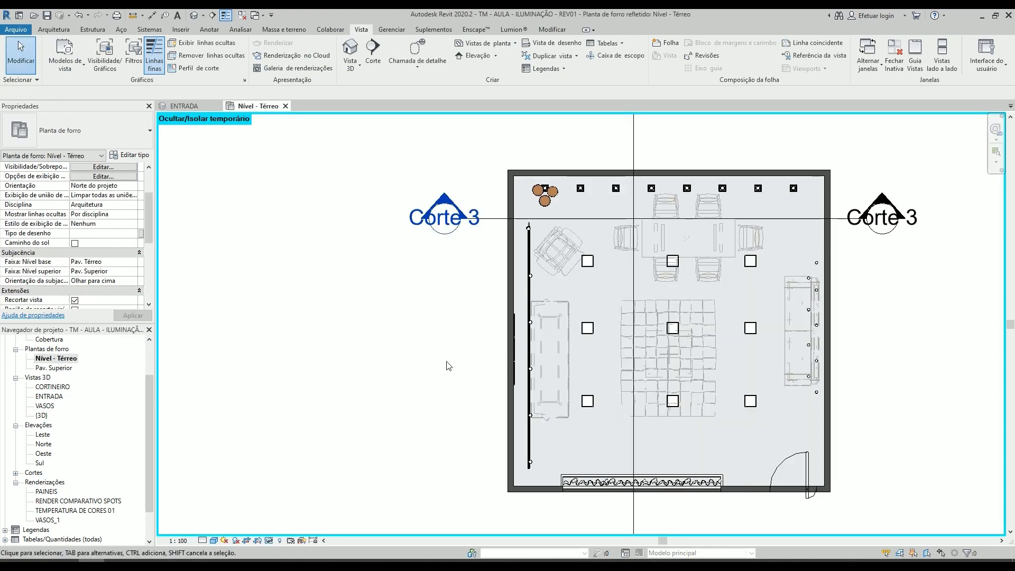
scroll(577, 228, up, 3)
scroll(477, 234, up, 3)
click(477, 217)
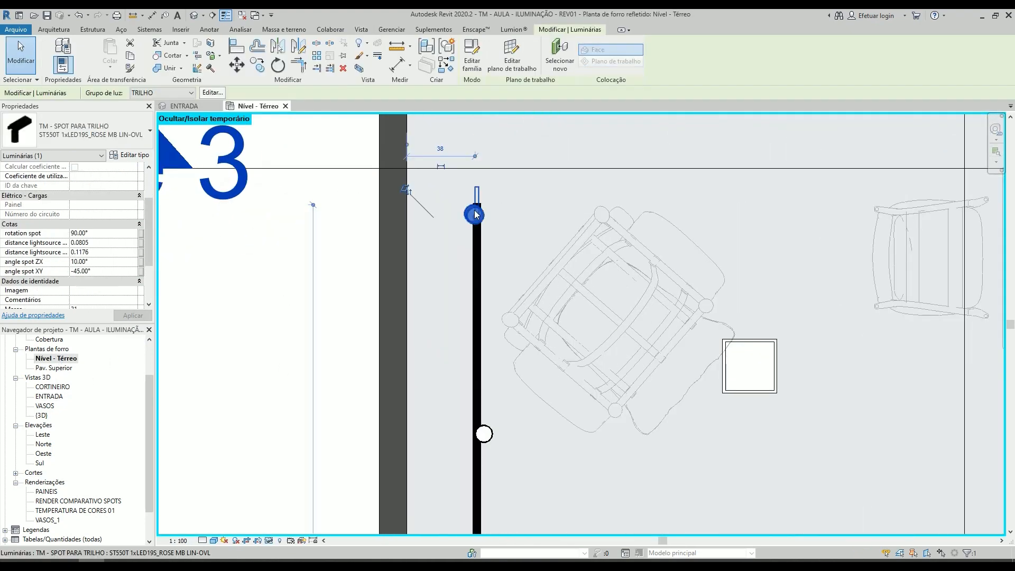
scroll(478, 205, down, 3)
middle_drag(519, 259, 520, 210)
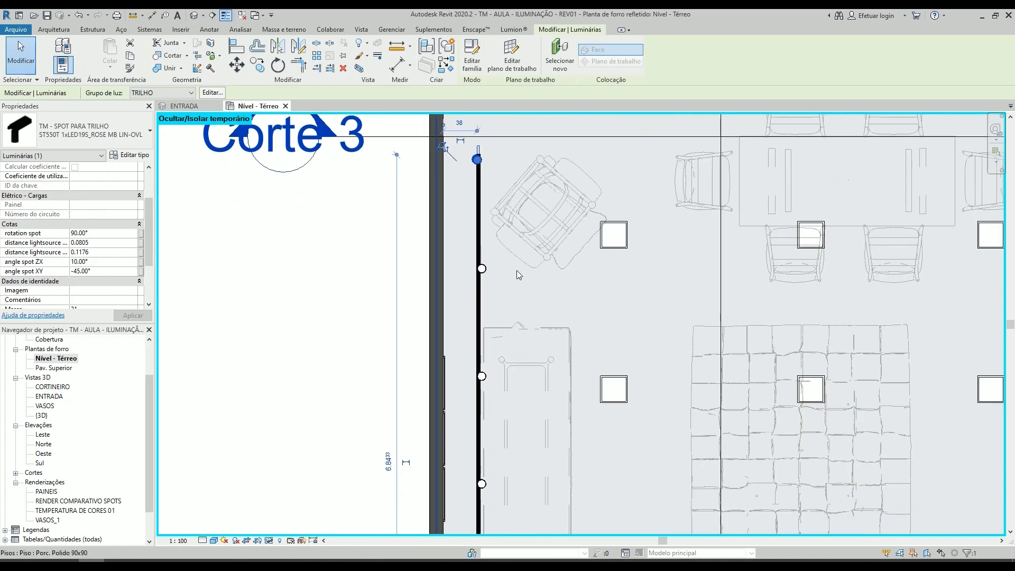
click(496, 269)
scroll(496, 269, up, 3)
- In the ENTRADA view, change the drop length from the ceiling of one pendant lamp above the sofa, trying 1.6 and 2.0
click(55, 396)
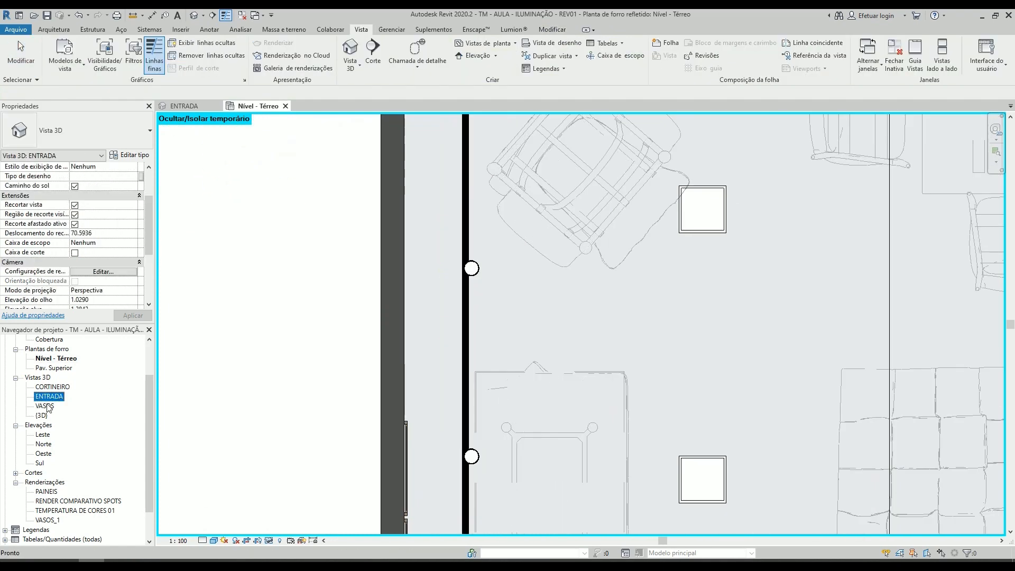
key(shift+w)
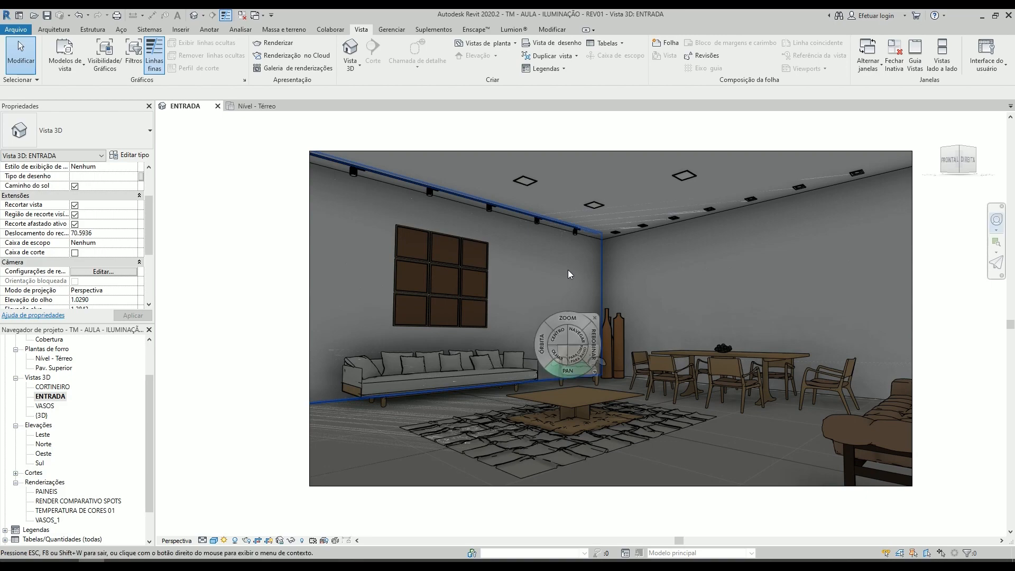
drag(562, 296, 692, 334)
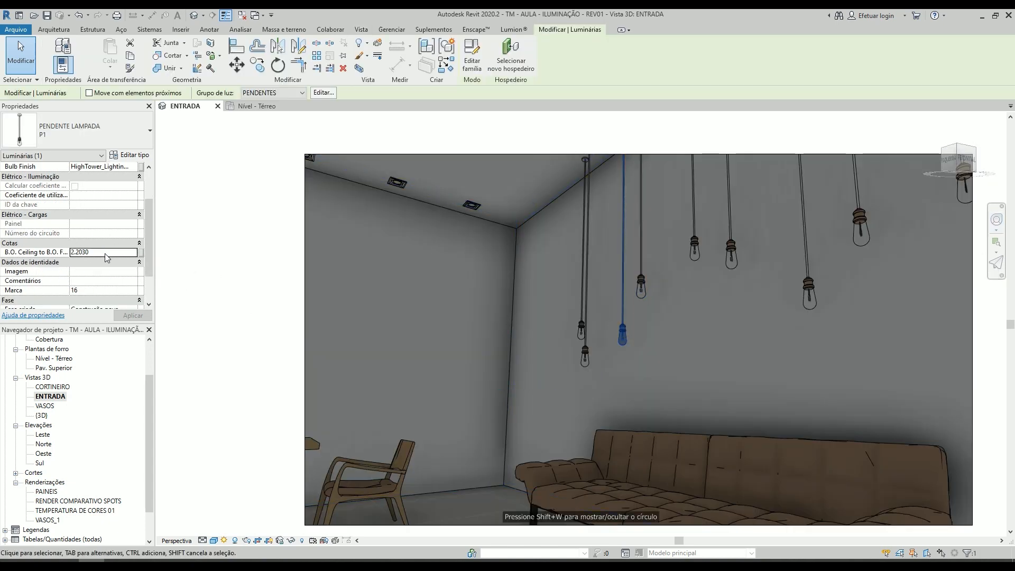
double_click(106, 252)
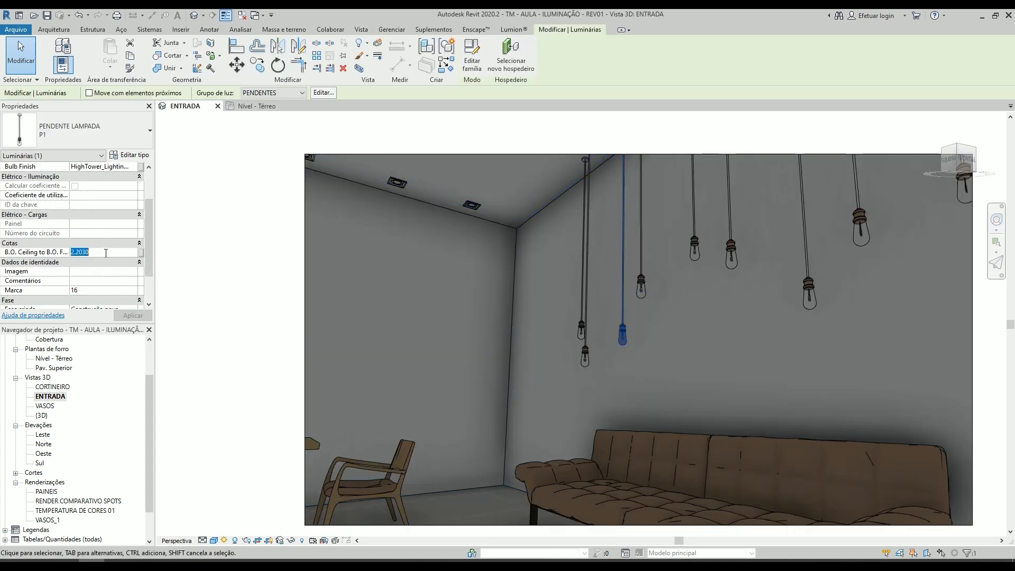
text(1.6)
key(Return)
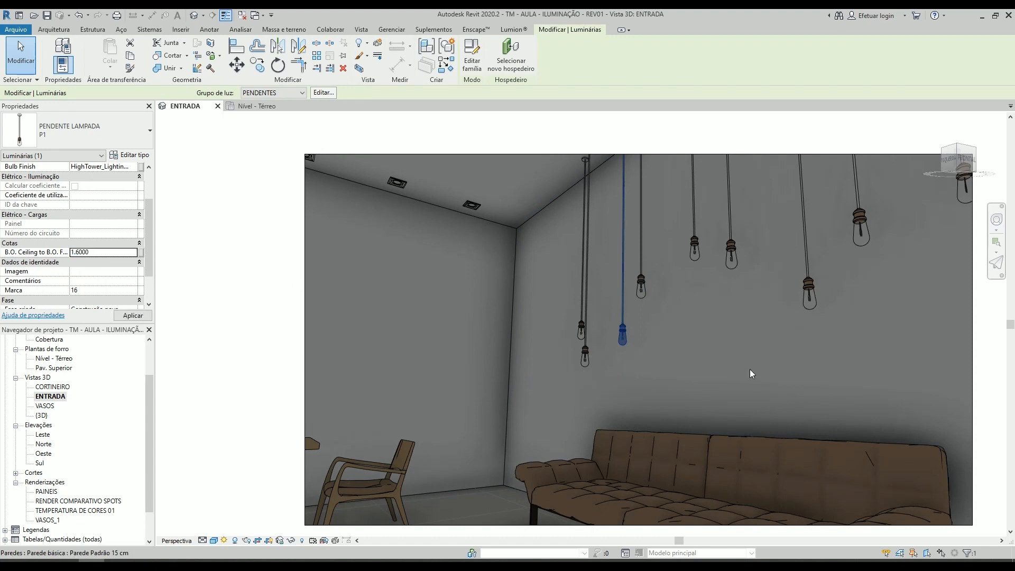
text(2)
key(Return)
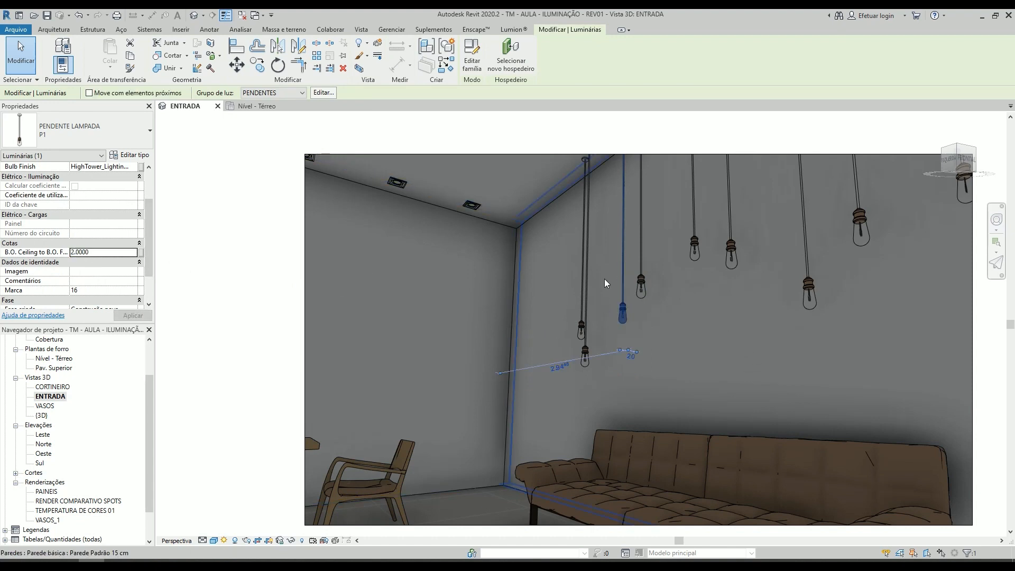
key(Escape)
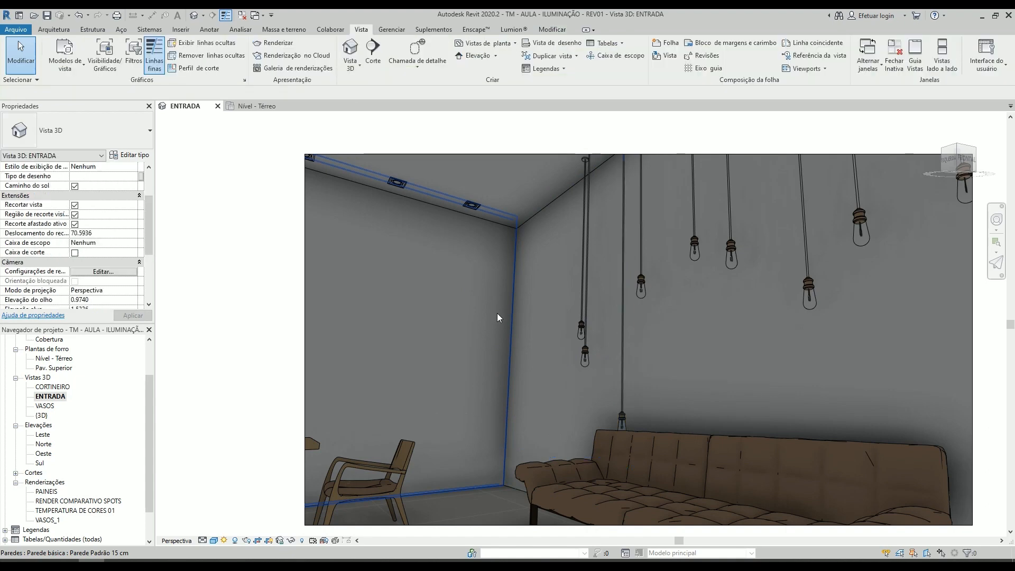
- Open the Pav. Térreo floor plan and move the Corte 1 section line to the side of the dining table nearer the tufted sofa
double_click(46, 349)
scroll(60, 358, up, 2)
double_click(50, 368)
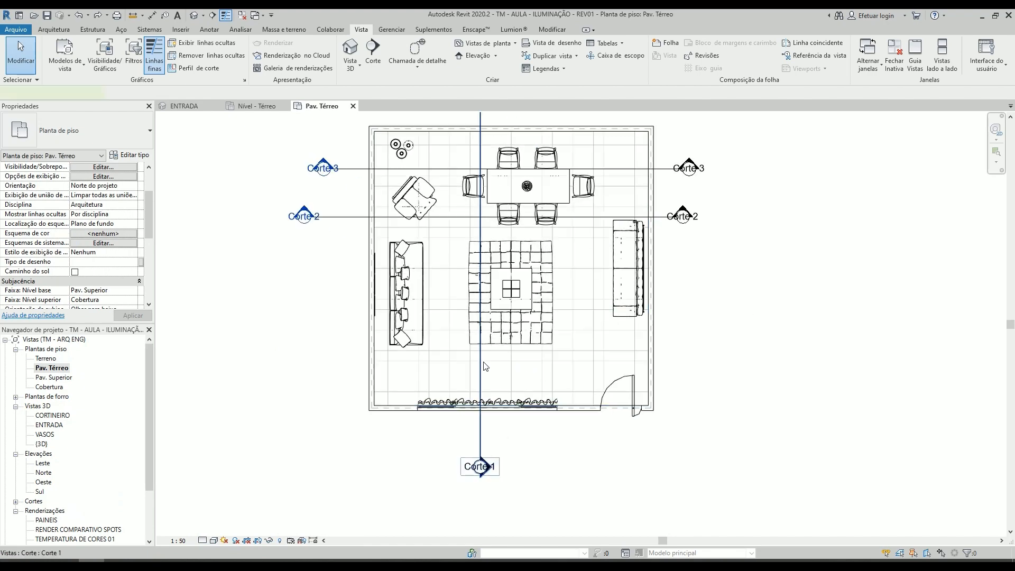
drag(481, 362, 573, 374)
- Open the Corte 1 section view and select the leftmost pendant lamp
scroll(573, 377, down, 2)
double_click(577, 209)
double_click(581, 209)
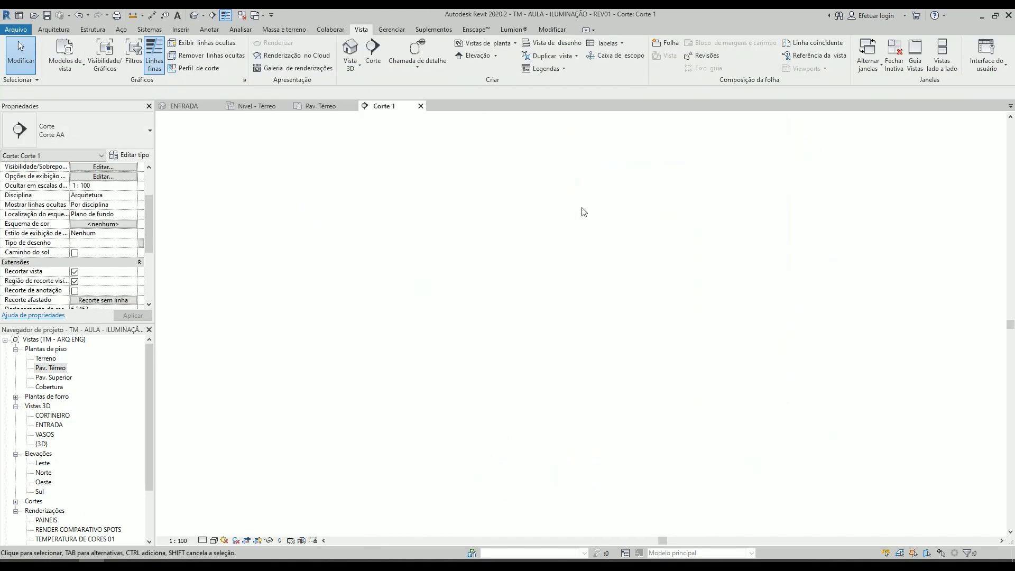
scroll(476, 260, up, 4)
drag(547, 314, 508, 236)
scroll(505, 243, down, 1)
scroll(501, 267, down, 5)
scroll(568, 217, up, 3)
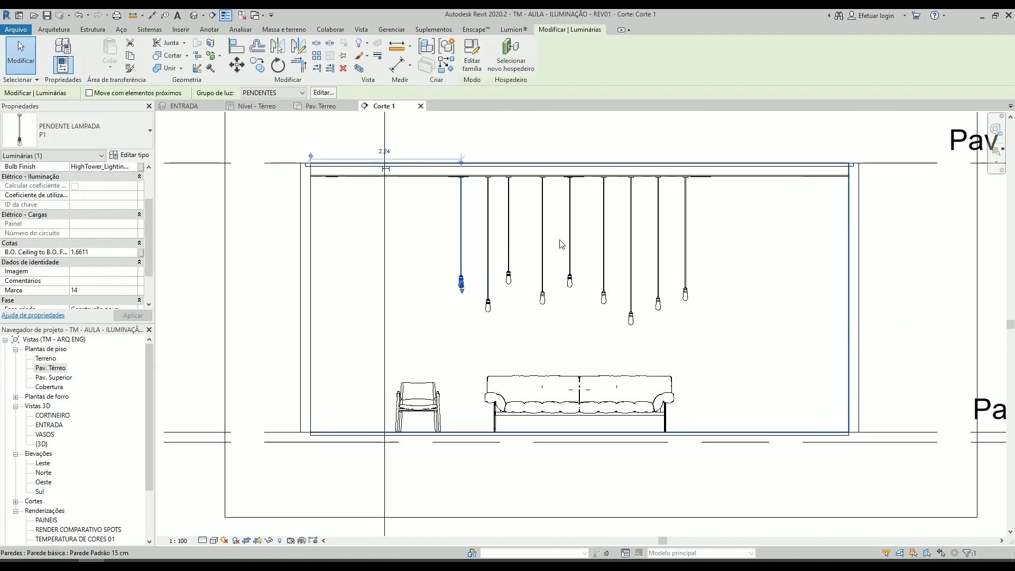
- Shorten the fourth, fifth and sixth pendant lamps from the left in the section to stagger their heights
click(558, 248)
click(543, 311)
drag(542, 318, 574, 300)
click(572, 250)
drag(572, 257, 572, 262)
key(Escape)
click(612, 315)
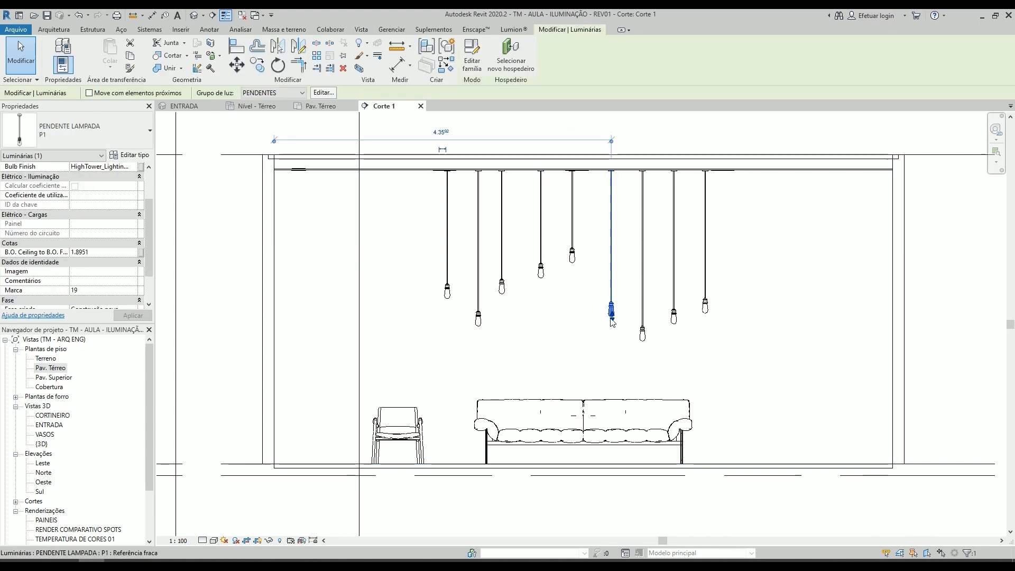
drag(612, 317, 612, 290)
key(Escape)
- Examine the type properties of PENDENTE LAMPADA P1, particularly the LÂMPADA and SOQUETE materials, without changing them
scroll(487, 170, down, 2)
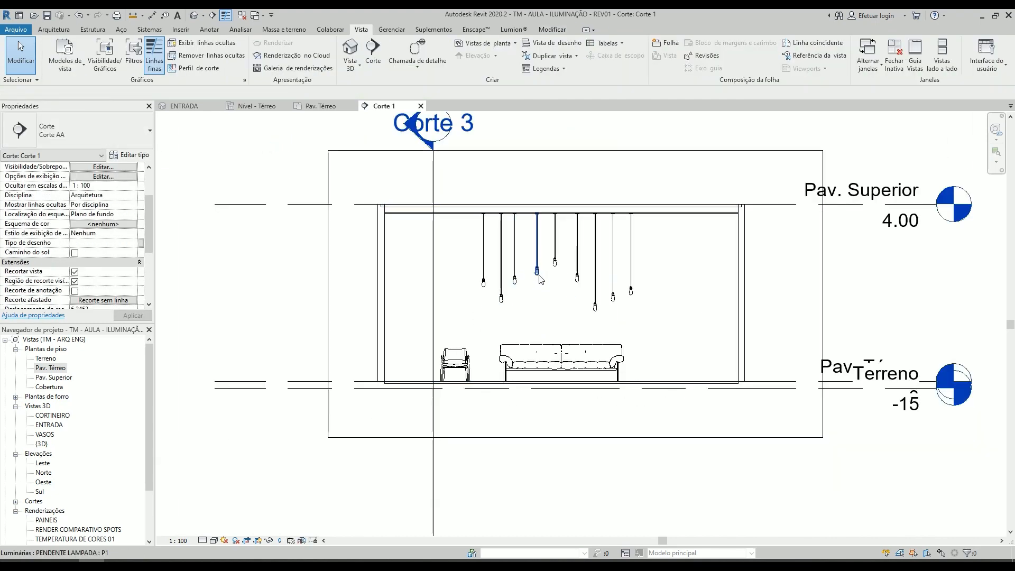
scroll(558, 282, up, 2)
scroll(544, 286, up, 5)
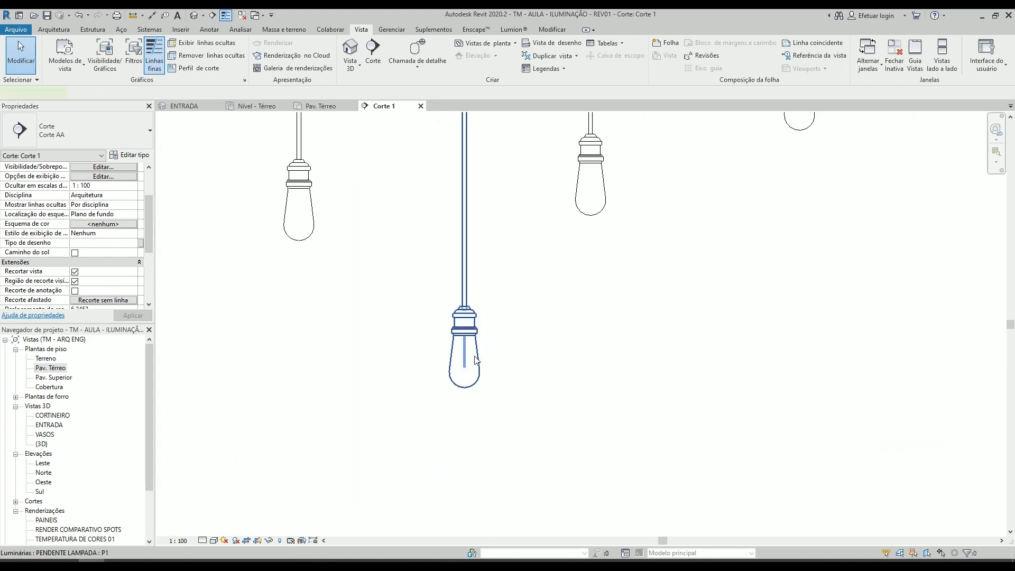
click(460, 349)
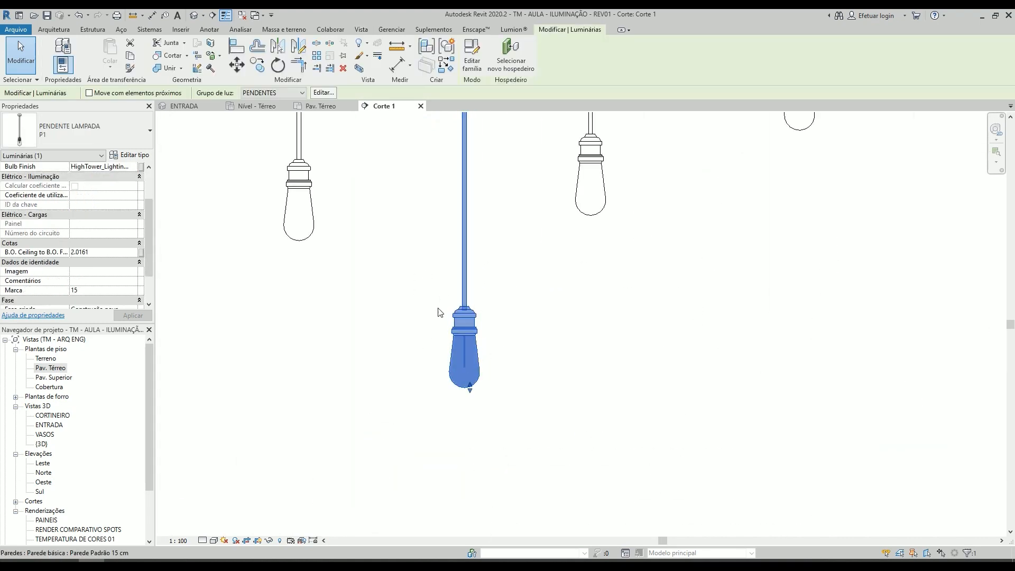
click(139, 143)
click(140, 143)
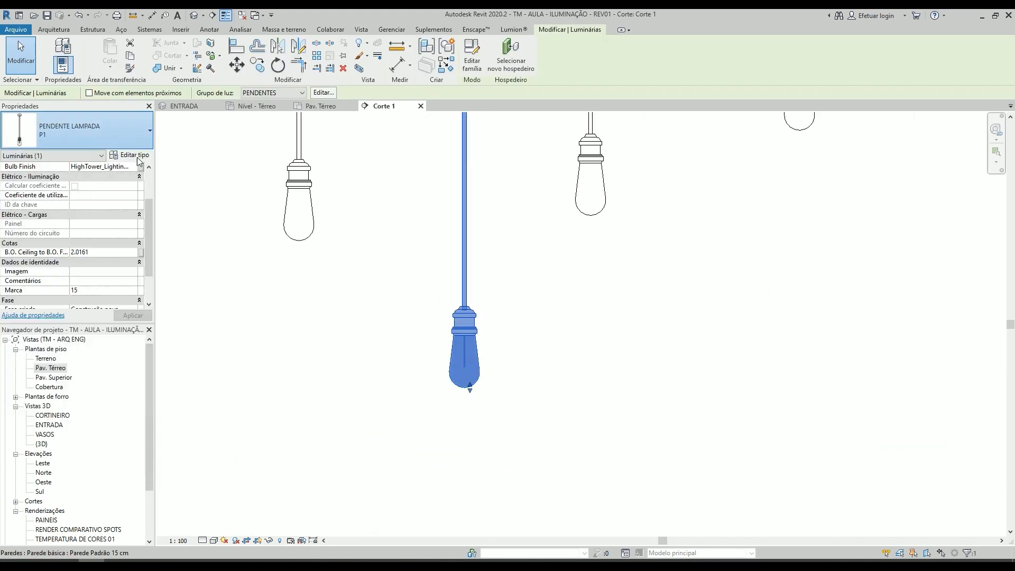
click(138, 145)
click(139, 142)
click(136, 155)
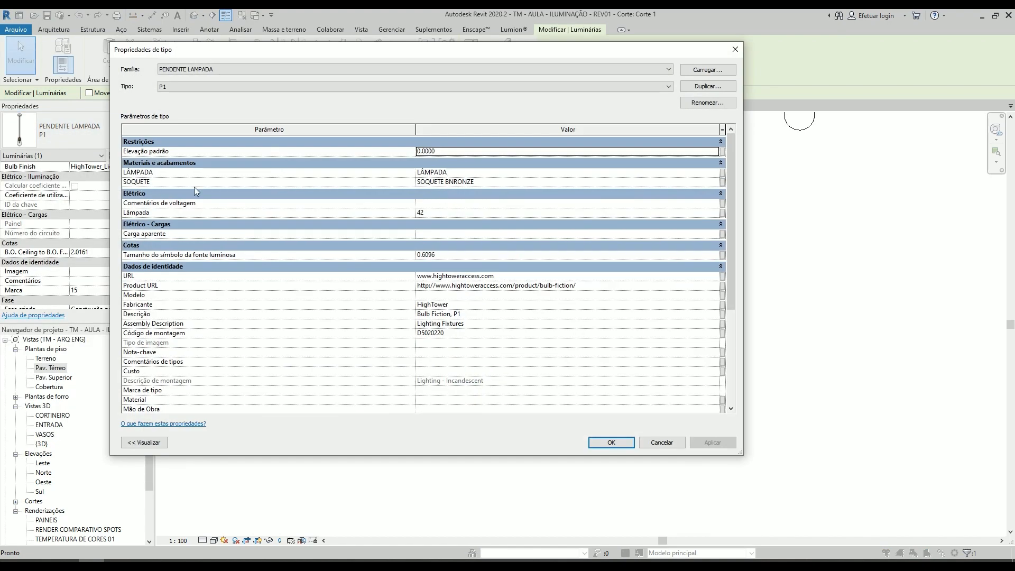
click(467, 172)
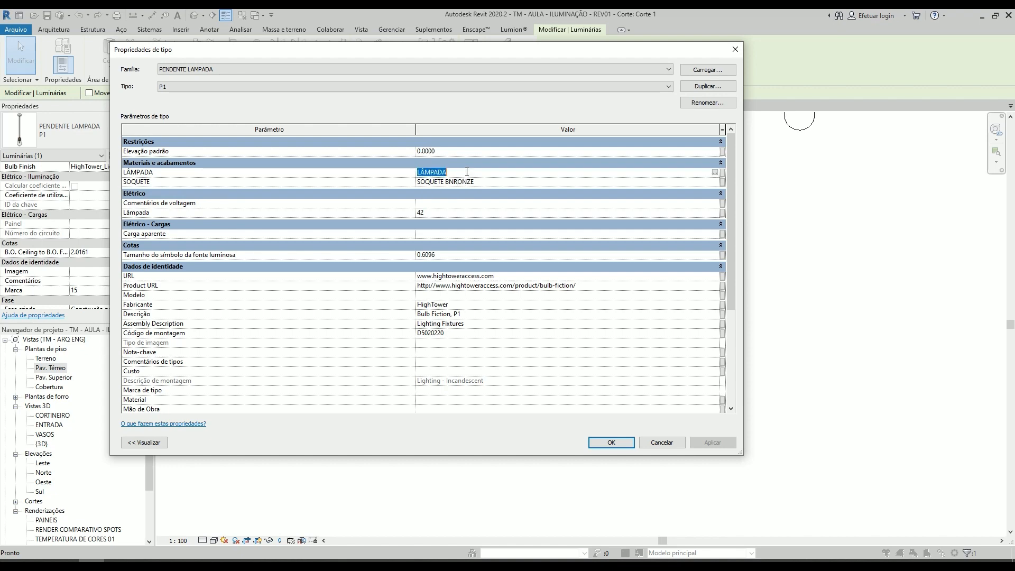
key(Escape)
key(Escape)
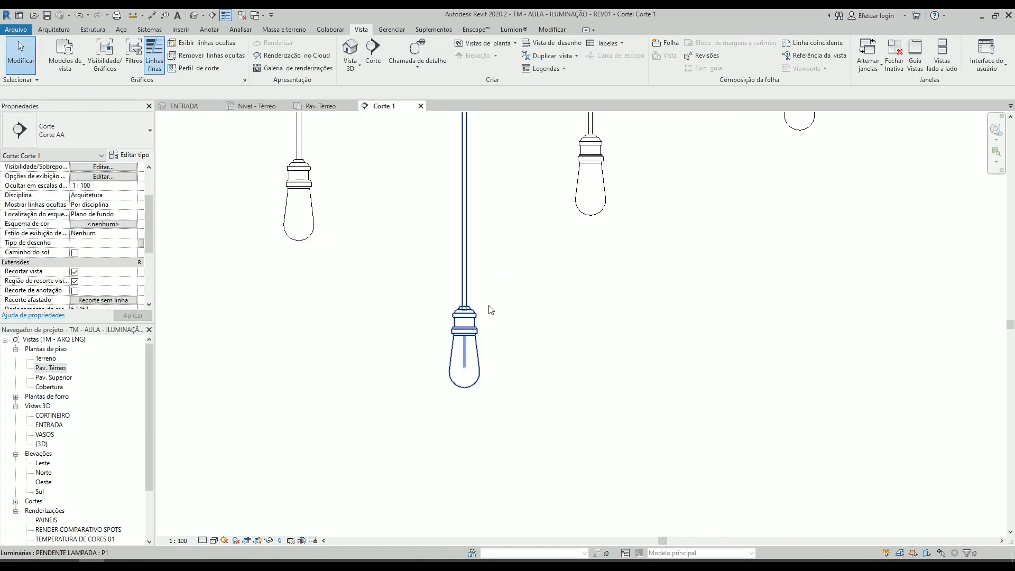
click(469, 321)
- Close all views except the Pav. Térreo floor plan and open the Nível - Térreo ceiling plan
double_click(50, 367)
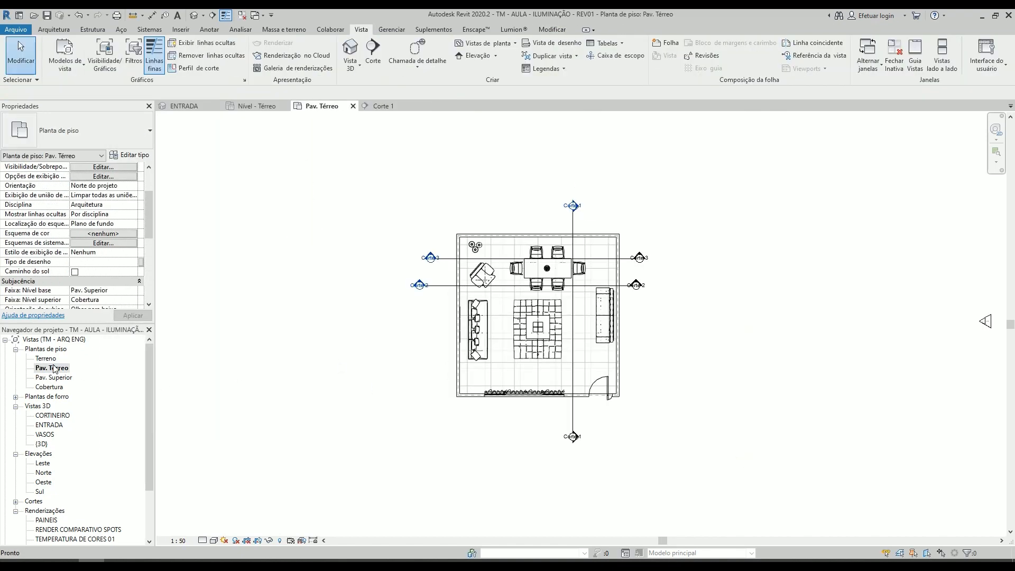
click(242, 15)
scroll(471, 322, up, 3)
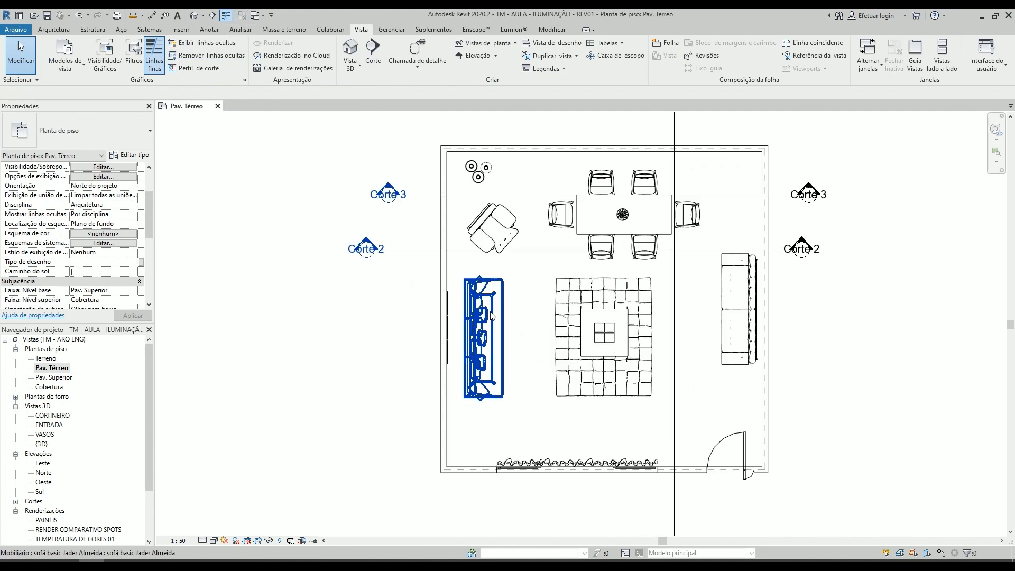
double_click(47, 397)
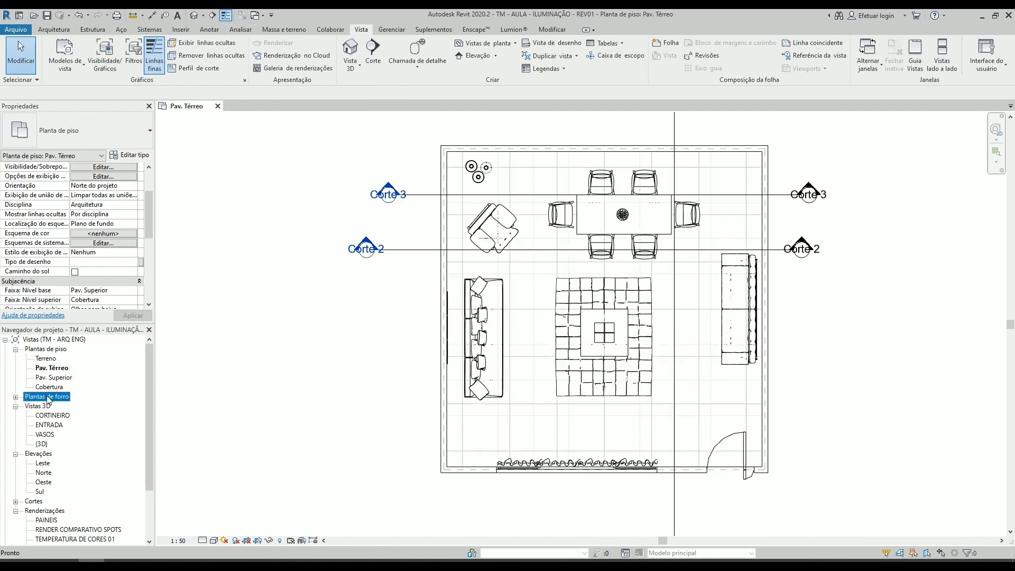
double_click(56, 406)
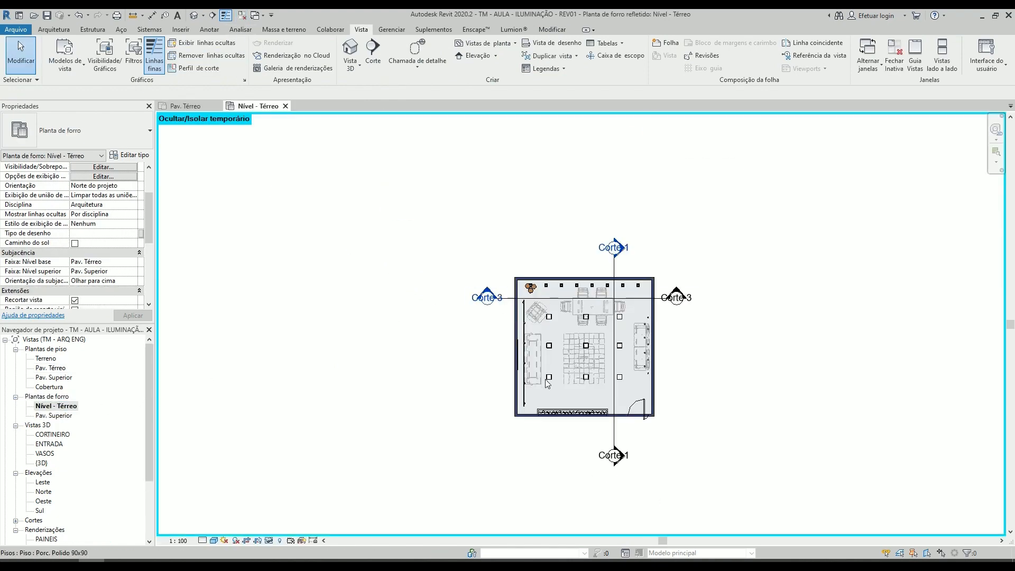
scroll(545, 380, up, 2)
- Open the ENTRADA view, aim the camera up at the ceiling track and examine the rail element that carries the spots
double_click(53, 444)
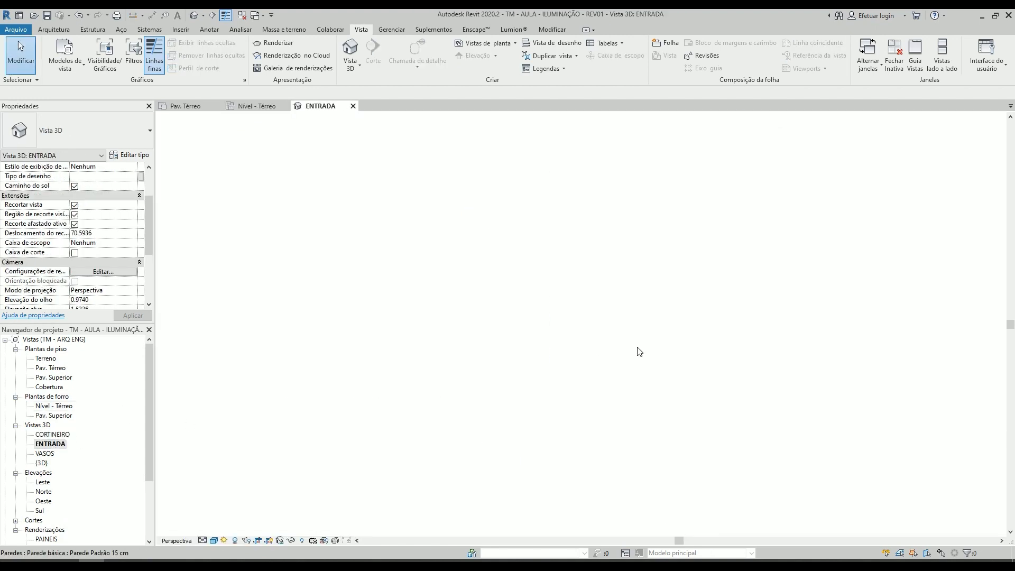
key(shift+w)
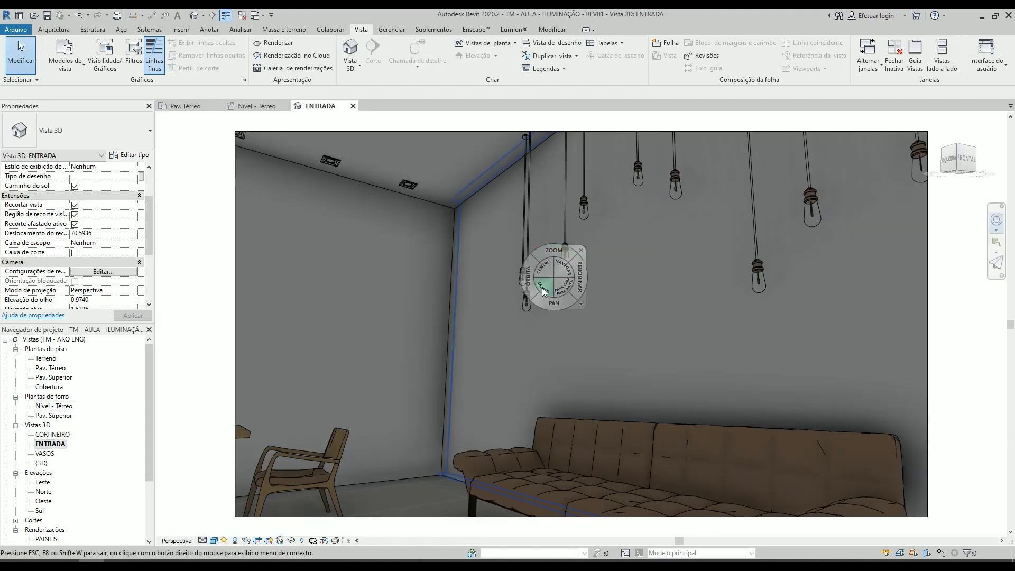
drag(543, 288, 256, 276)
key(Escape)
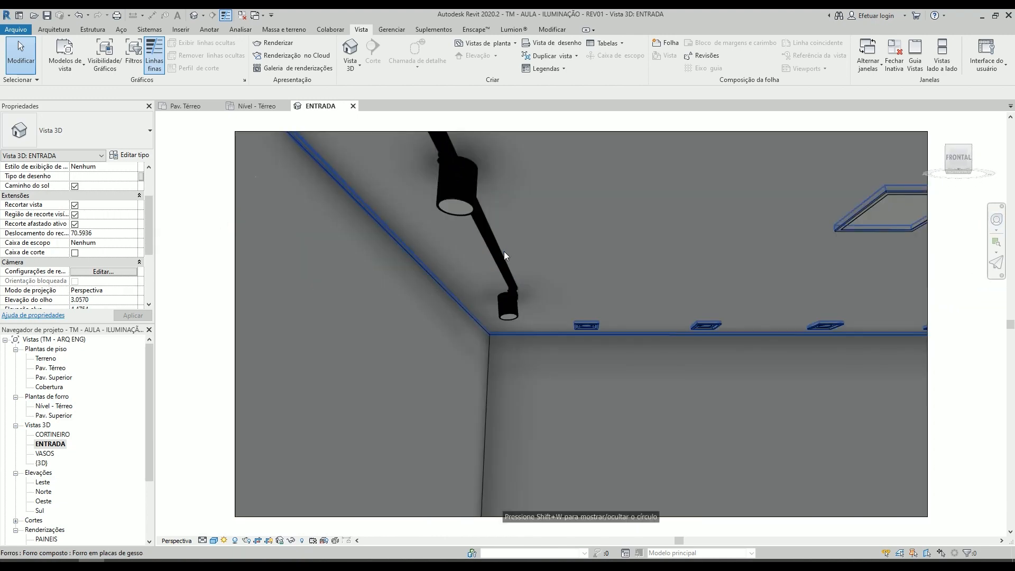
click(481, 224)
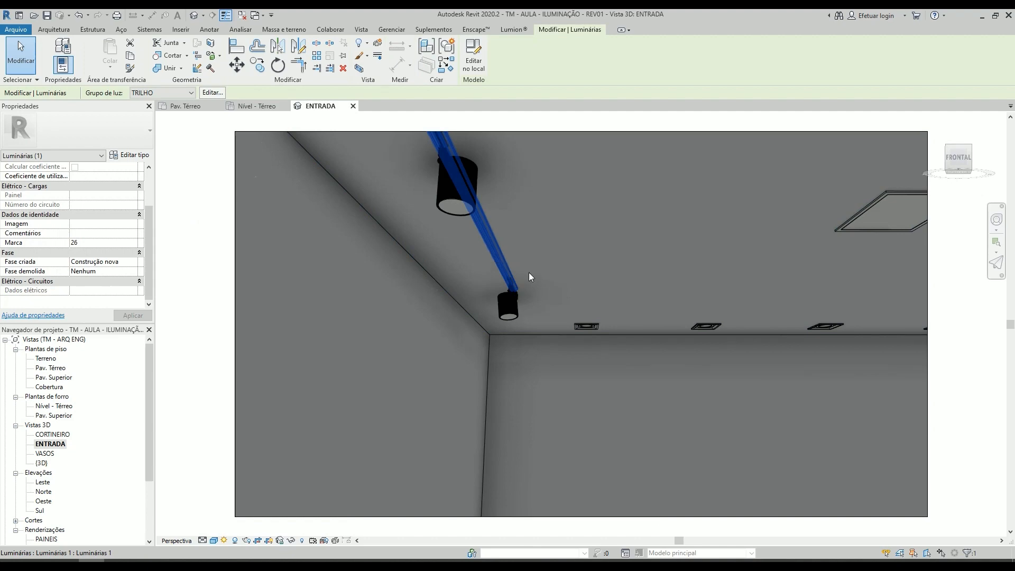
scroll(497, 270, up, 5)
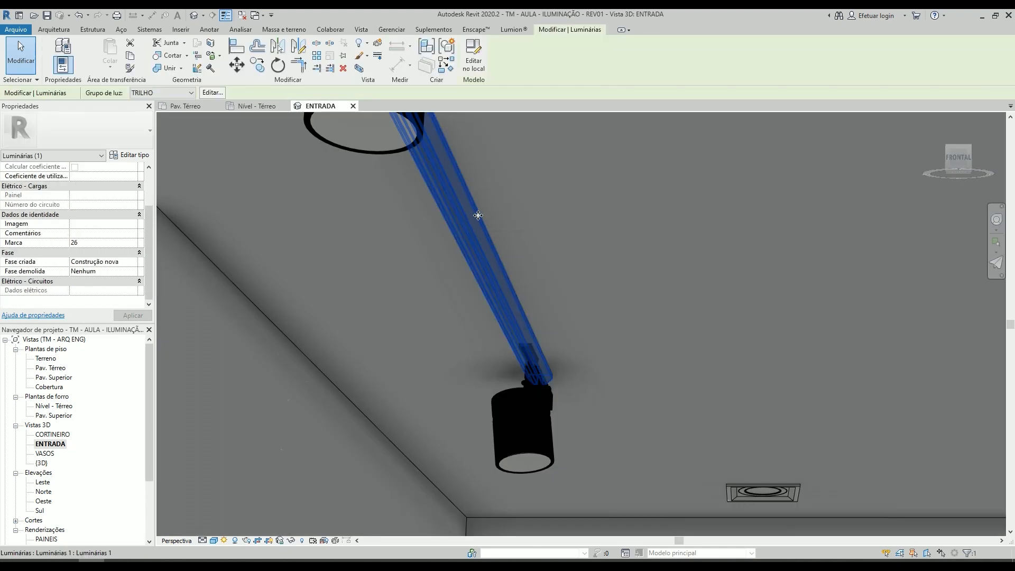
scroll(489, 249, down, 5)
key(Escape)
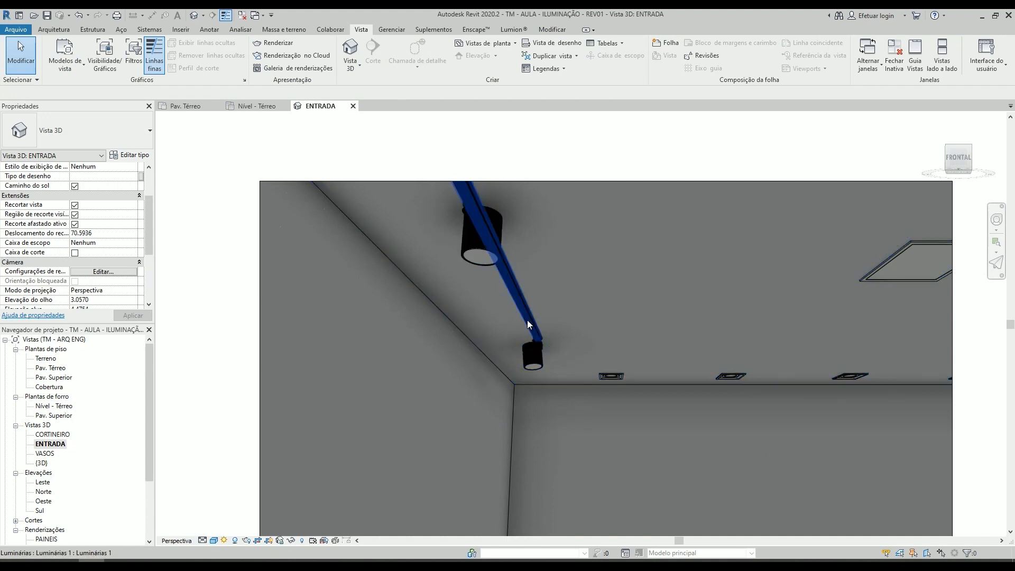
- Set the angle spot XY of the track spot nearest the room corner to 0°
scroll(523, 306, up, 3)
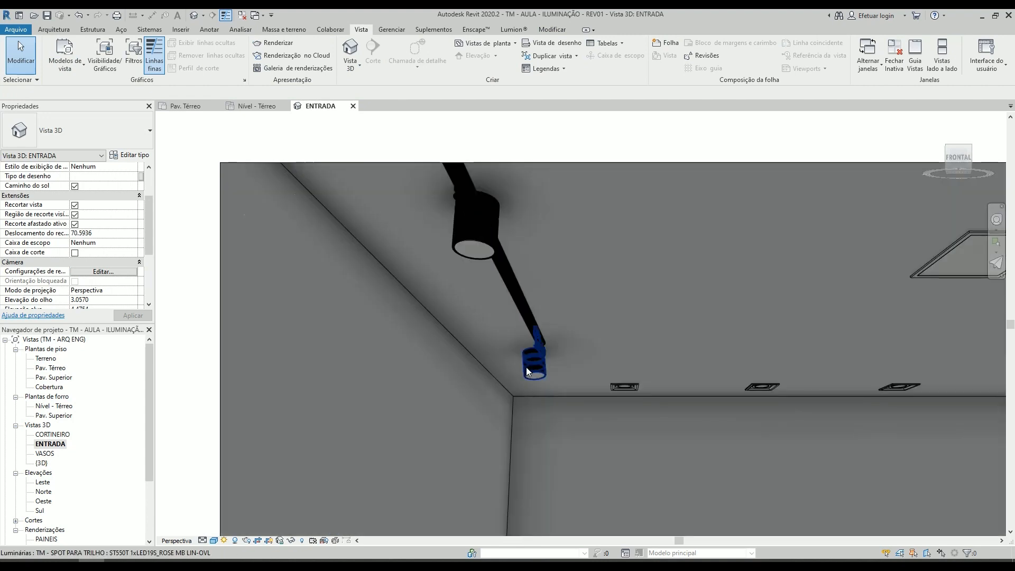
scroll(527, 372, up, 3)
click(580, 355)
scroll(581, 357, up, 3)
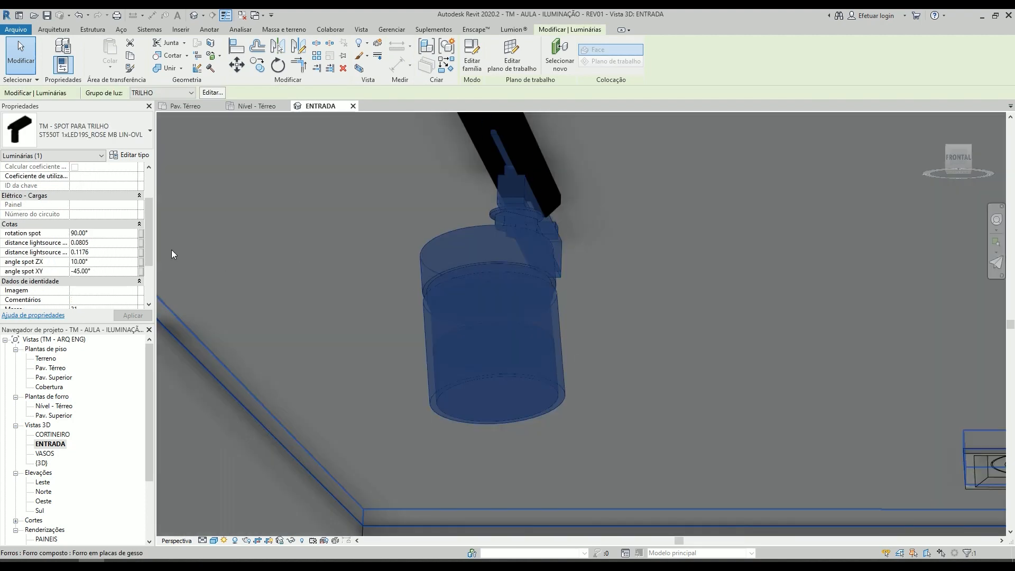
scroll(81, 239, down, 2)
click(101, 226)
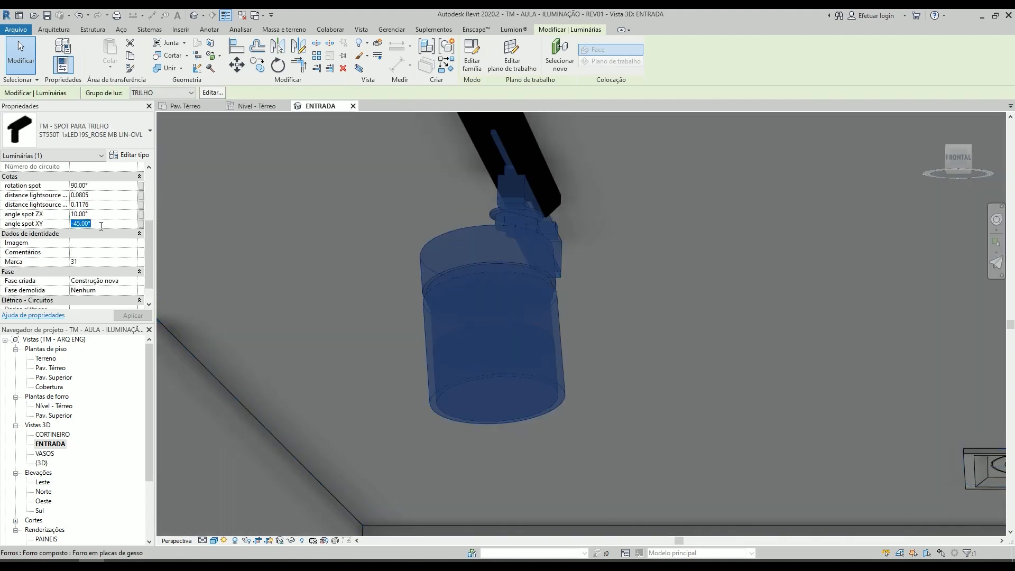
text(0)
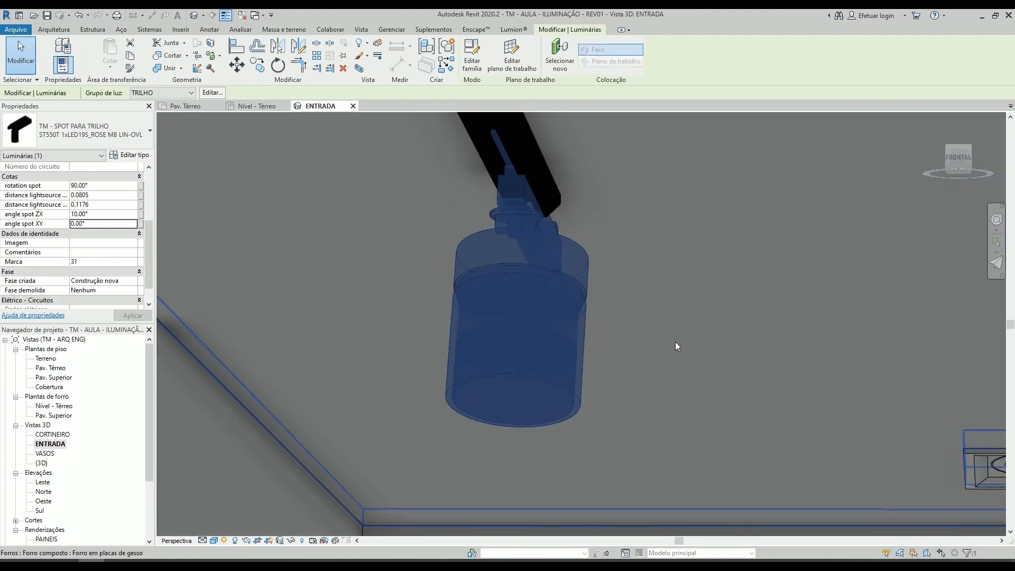
- Set the corner track spot's angle spot XY to 90° and its angle spot ZX to 25°
click(106, 222)
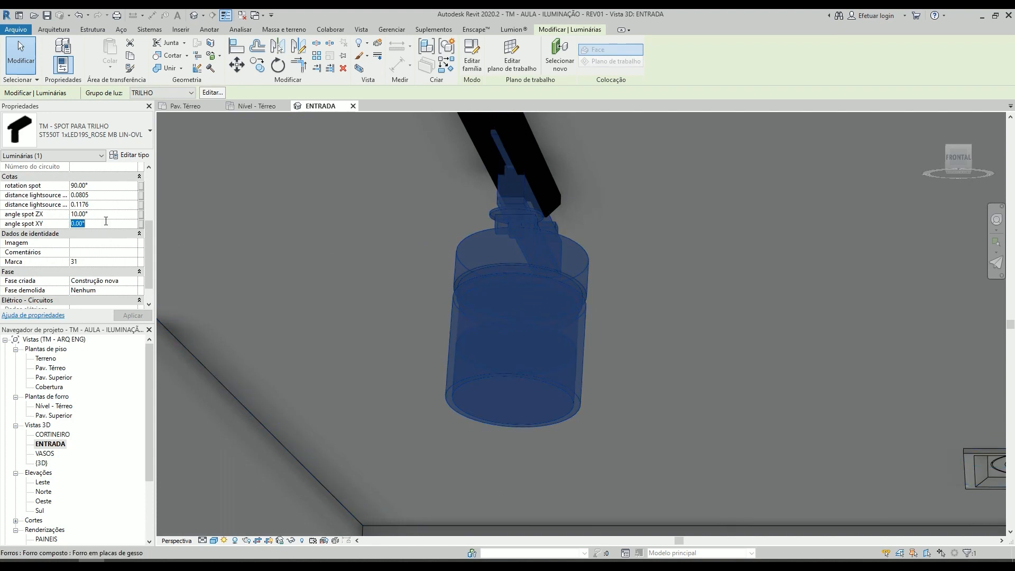
text(90)
click(97, 214)
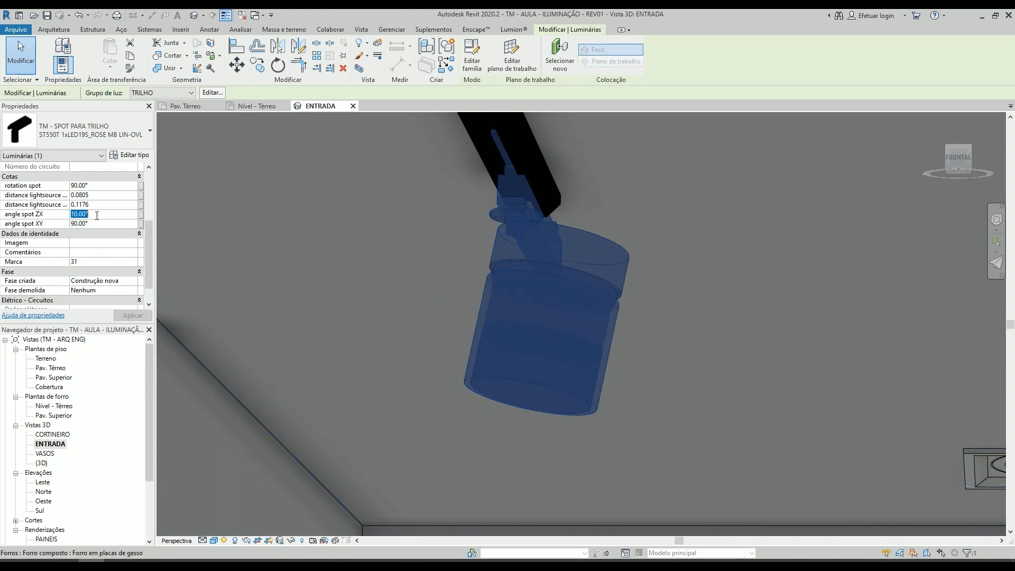
text(25)
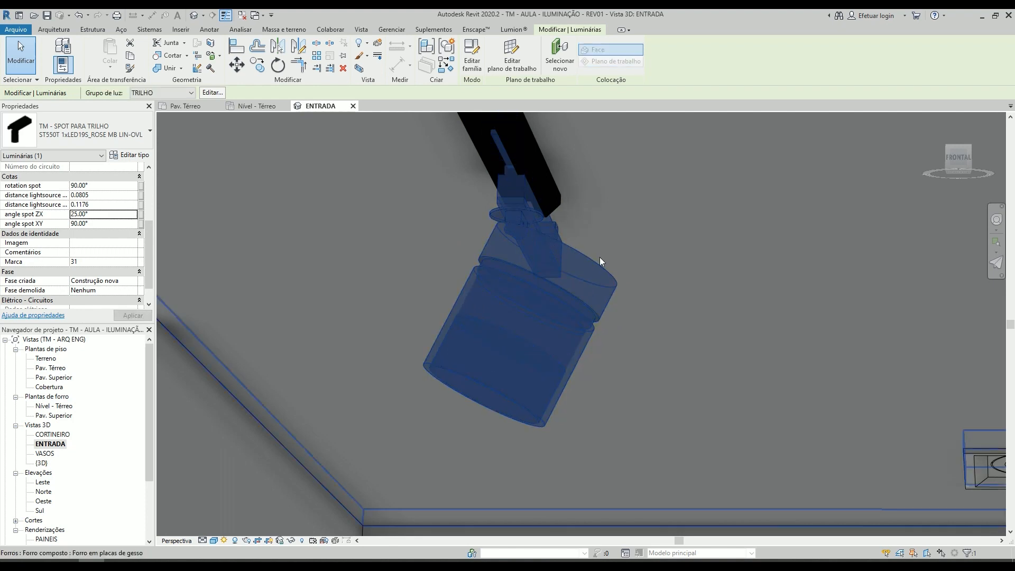
- Set the corner track spot's angle spot ZX to 30° and its rotation spot to 60°
click(100, 213)
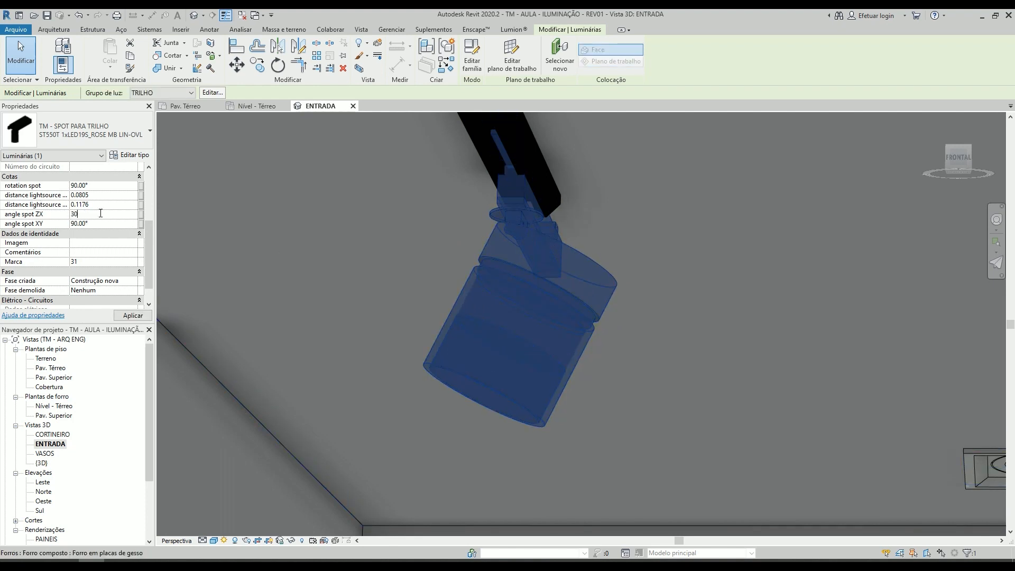
click(107, 186)
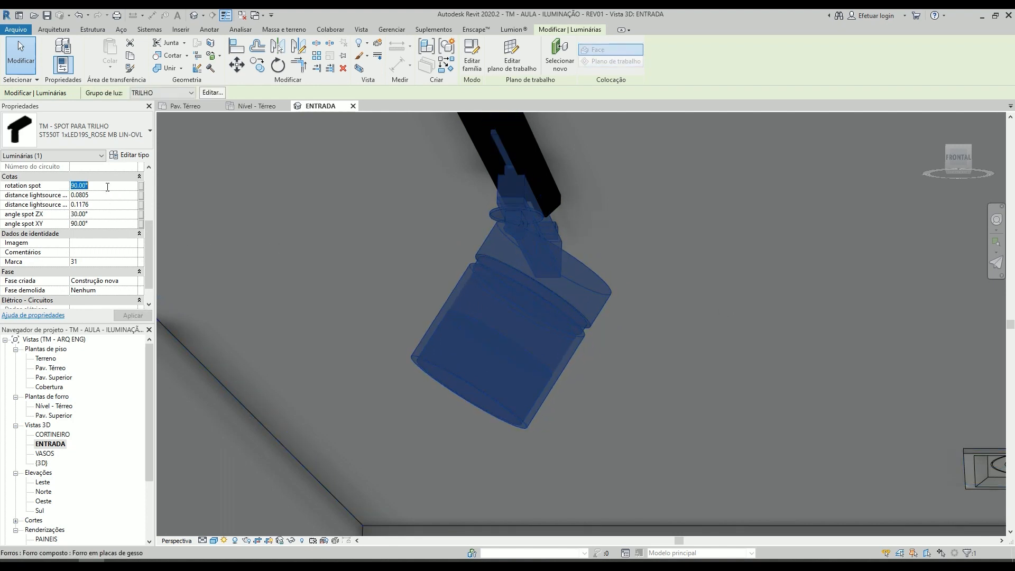
text(60)
scroll(385, 283, down, 5)
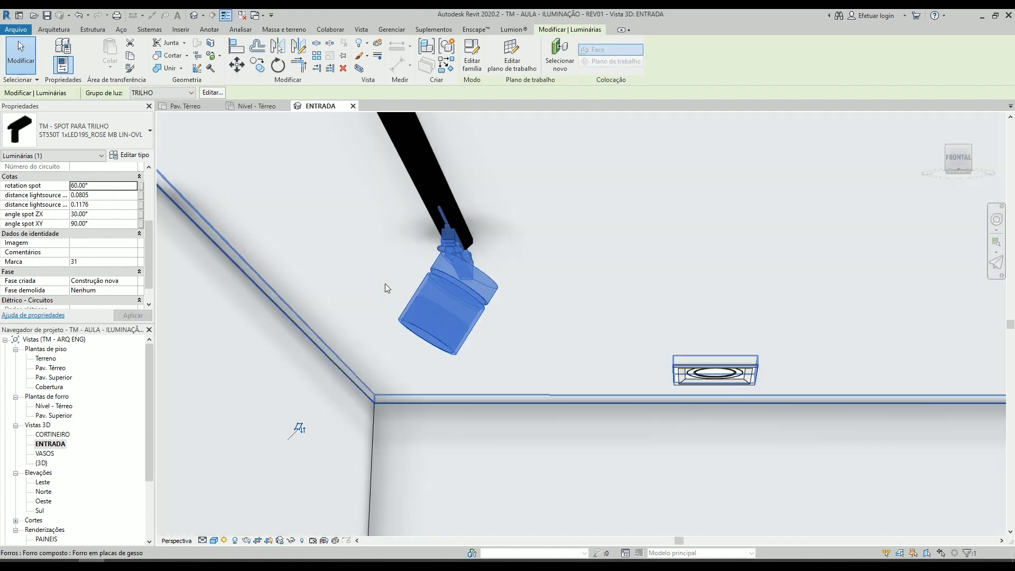
key(Escape)
- Open the type properties of the corner track spot and arrange the dialog so the spot stays in sight
key(shift+w)
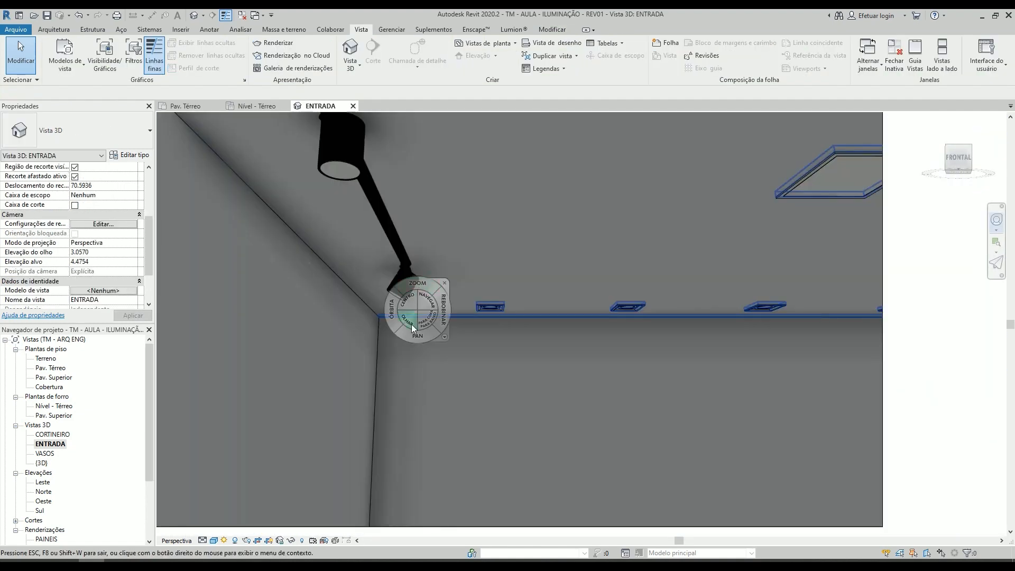
drag(411, 325, 316, 319)
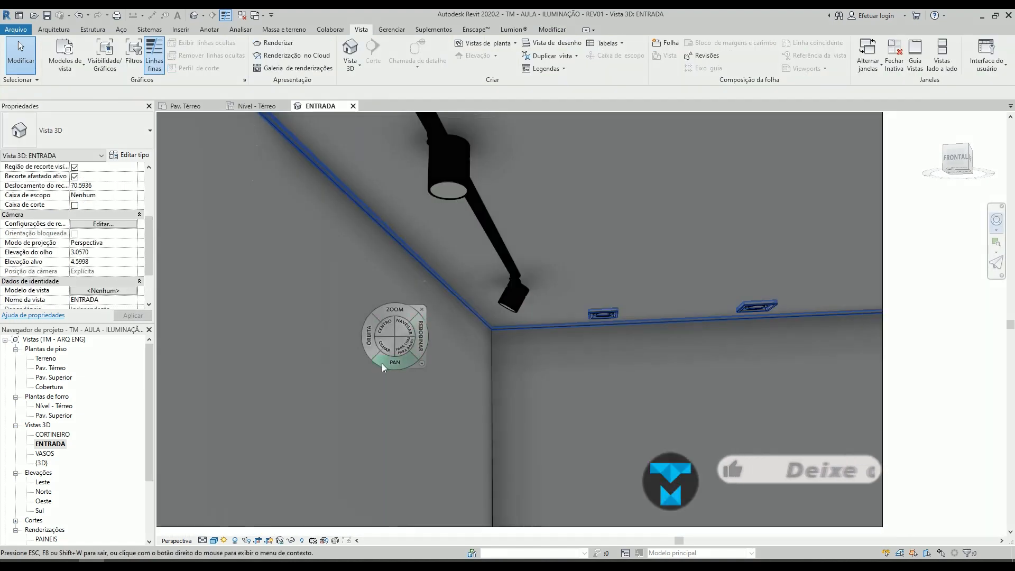
drag(382, 364, 981, 234)
key(Escape)
scroll(587, 328, up, 5)
click(528, 311)
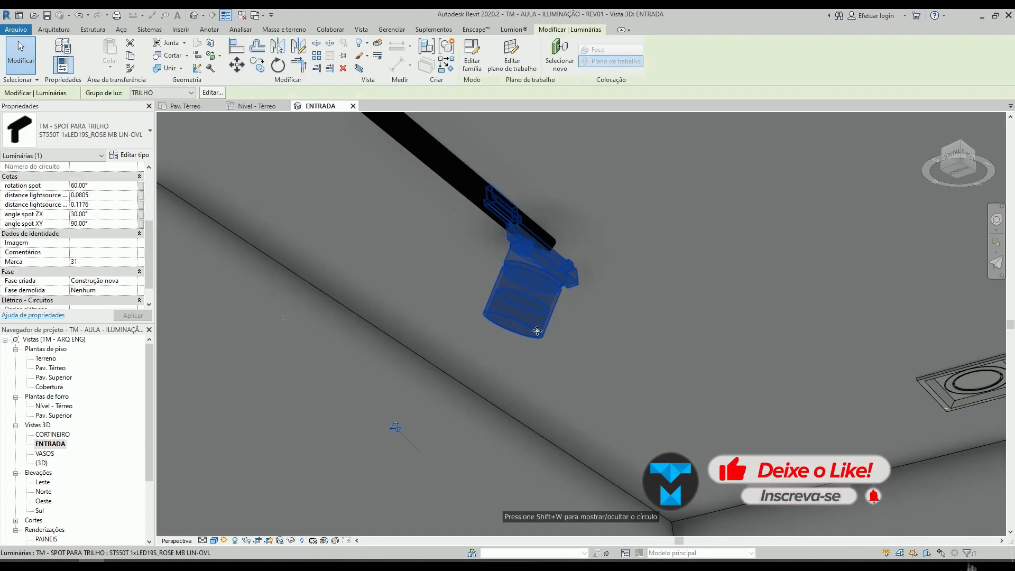
click(132, 156)
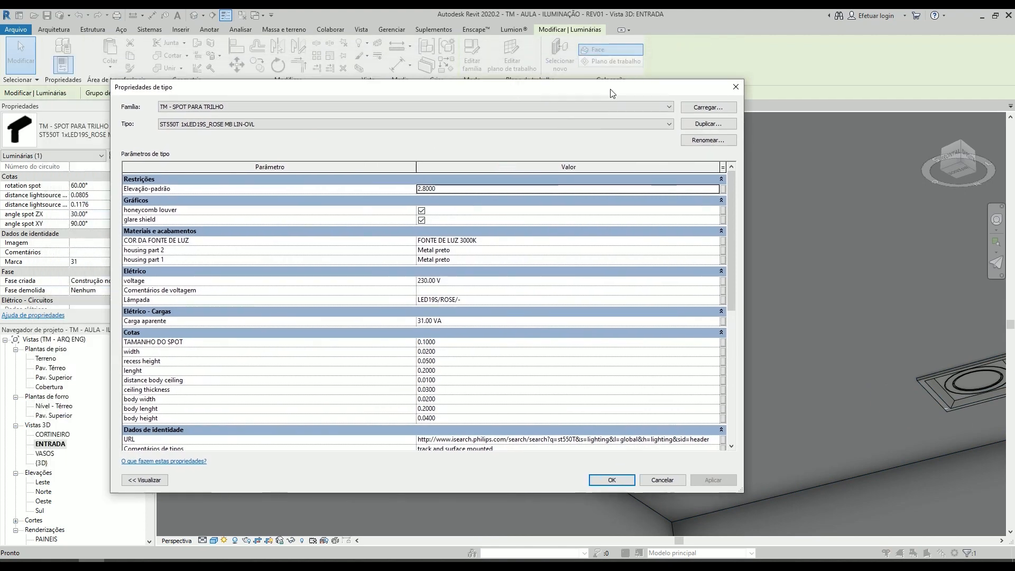
drag(599, 114, 473, 93)
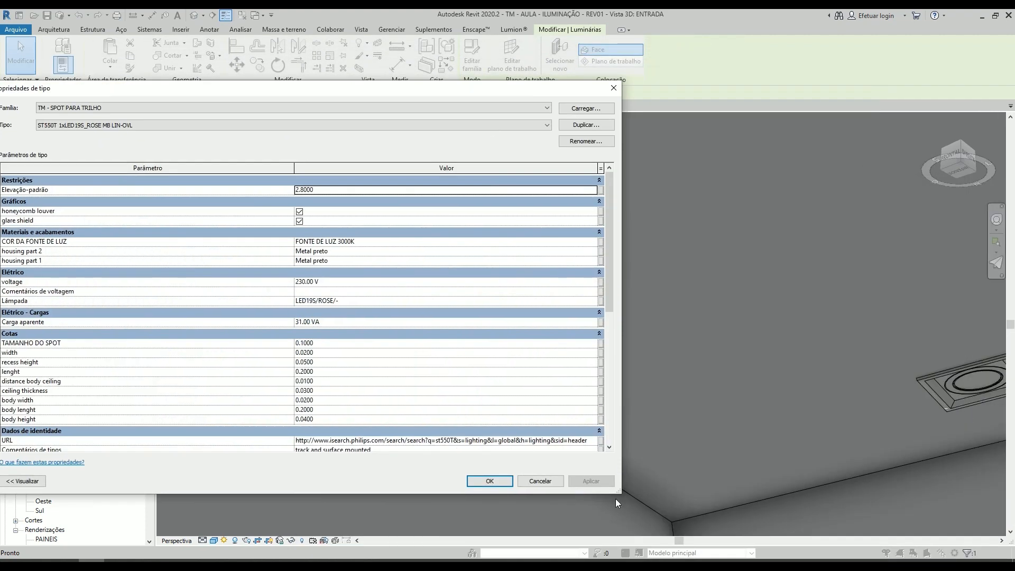
drag(621, 495, 268, 518)
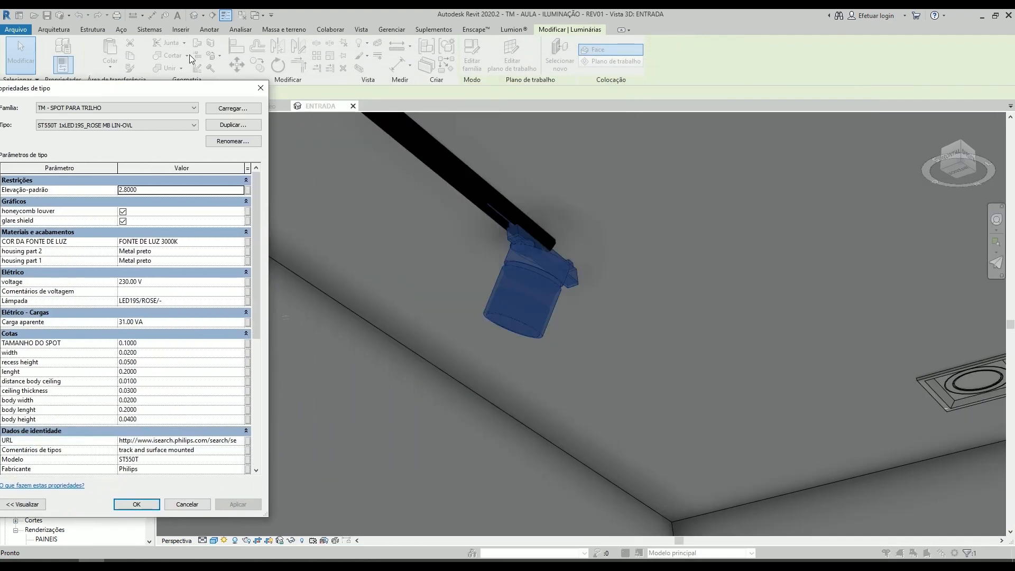
drag(186, 93, 271, 80)
- Try enlarging the track spot type by entering 0,25 as its TAMANHO DO SPOT
scroll(248, 346, down, 2)
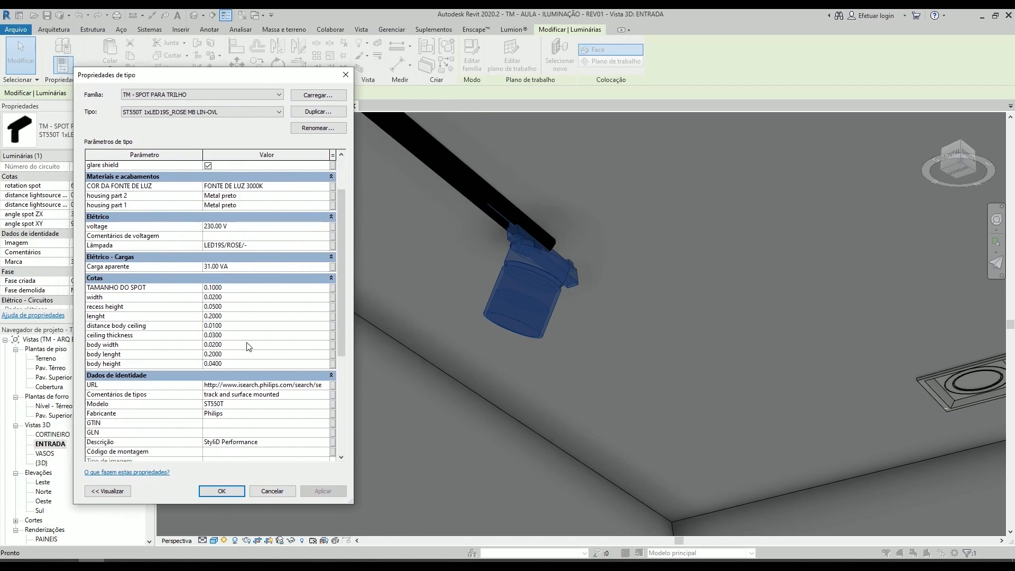
scroll(248, 346, down, 3)
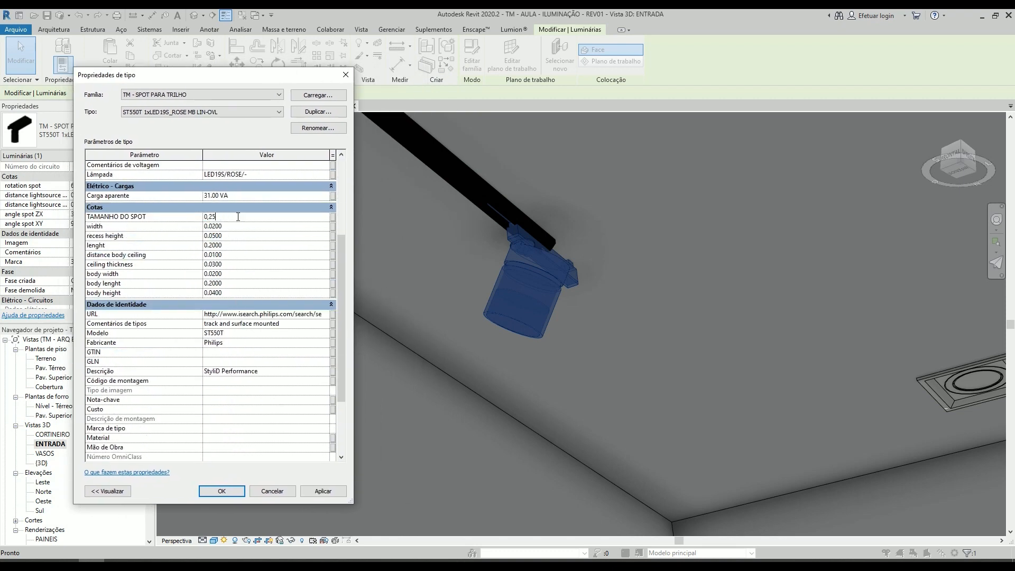
click(316, 492)
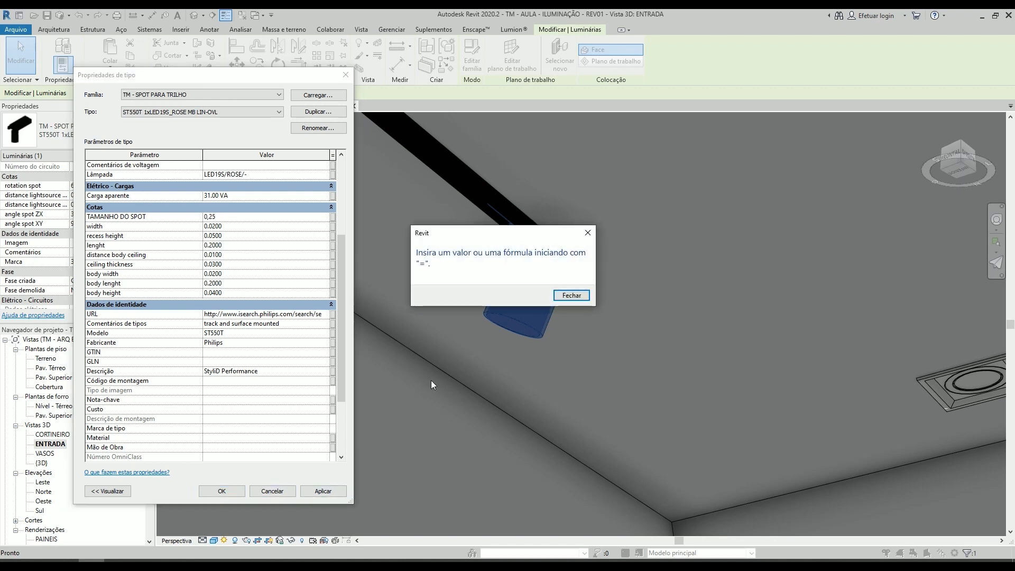
click(571, 295)
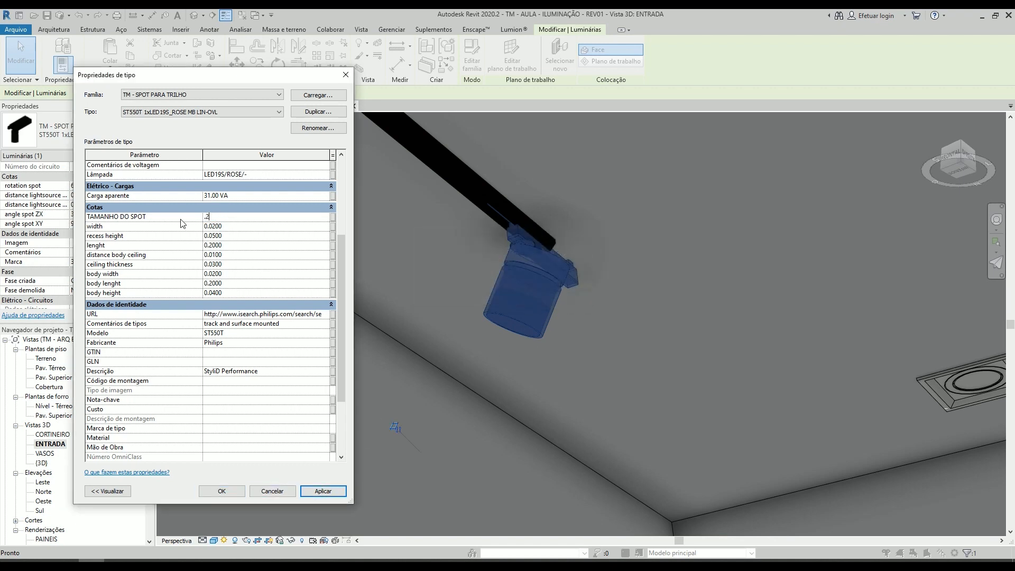
click(327, 492)
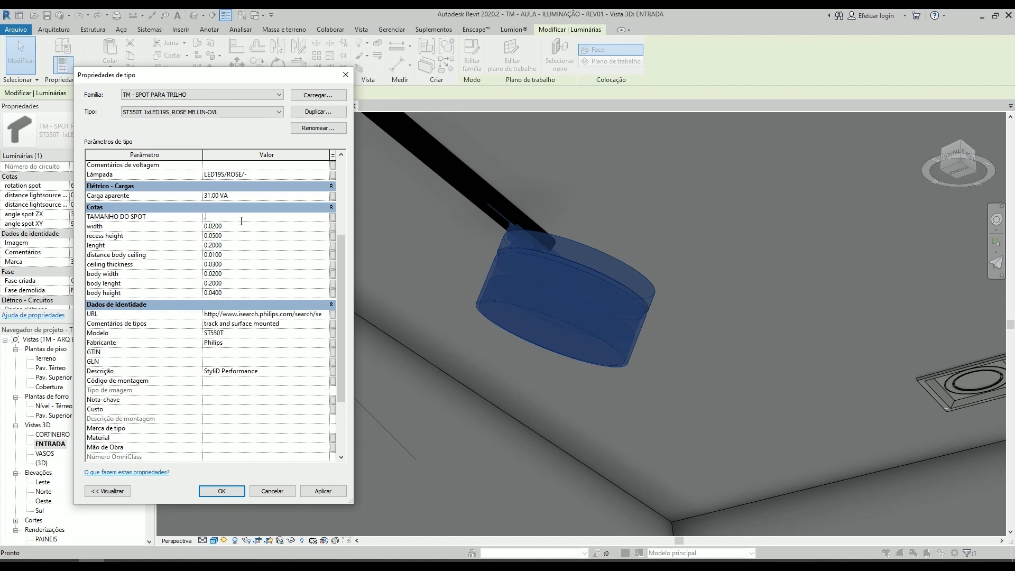
- Reduce the track spot type's TAMANHO DO SPOT to 0.04 and close its type properties
click(322, 491)
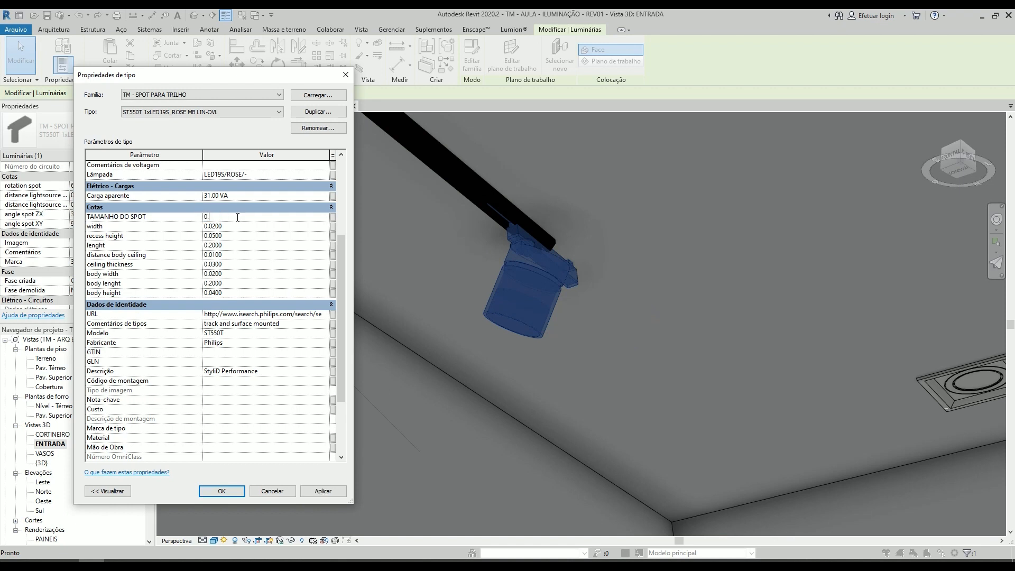
click(319, 492)
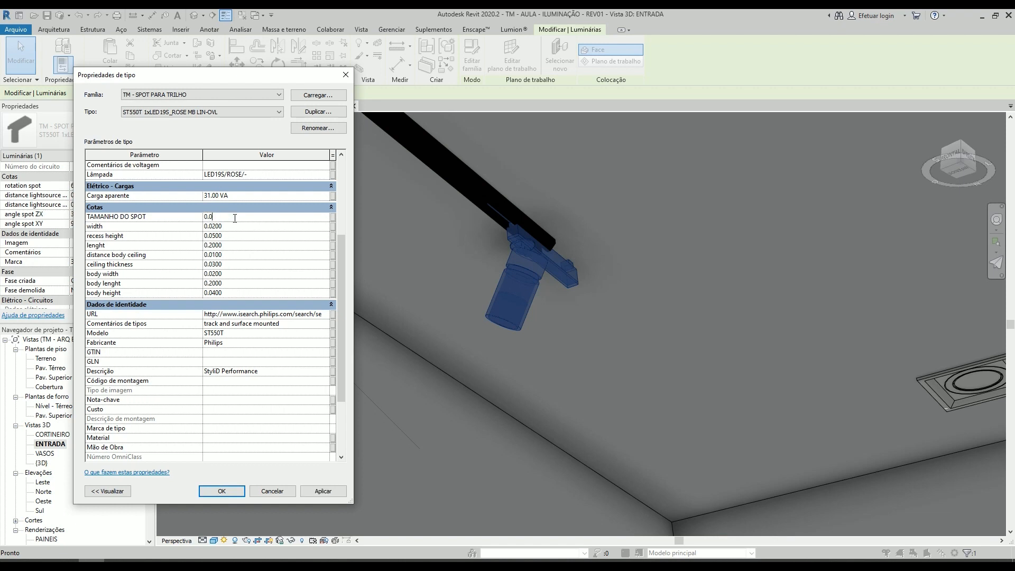
click(324, 491)
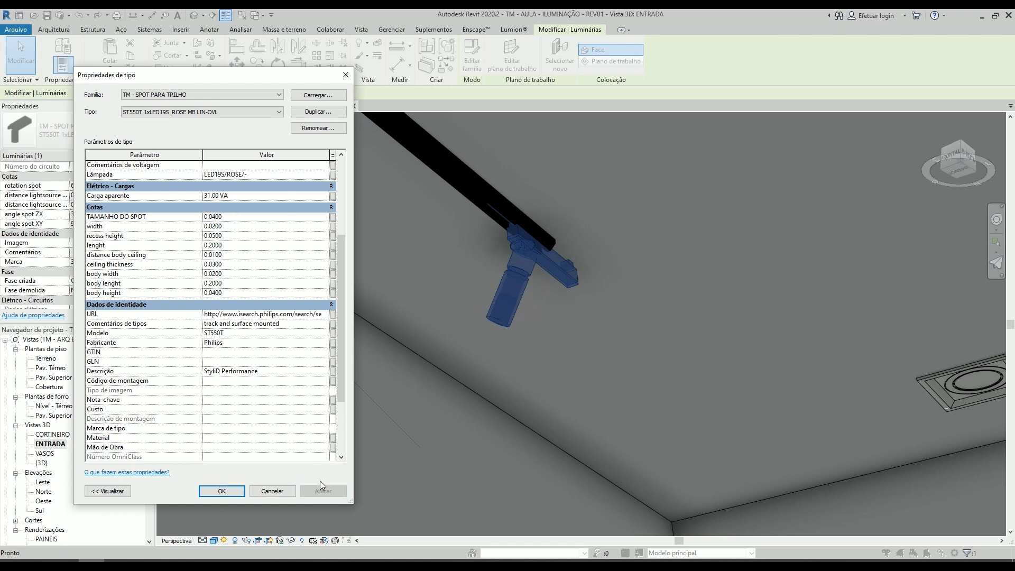
click(222, 494)
key(Escape)
- Align the end of the corner spot's mounting body with the end of the ceiling rail
scroll(524, 324, down, 1)
key(shift+w)
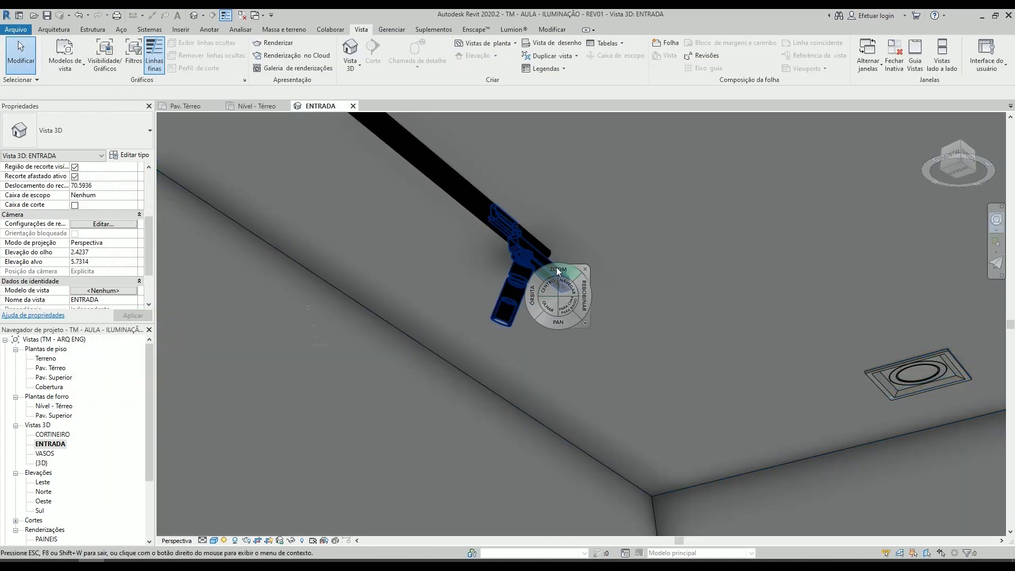
drag(553, 312, 200, 334)
shift+middle_drag(222, 303, 273, 369)
drag(273, 366, 346, 348)
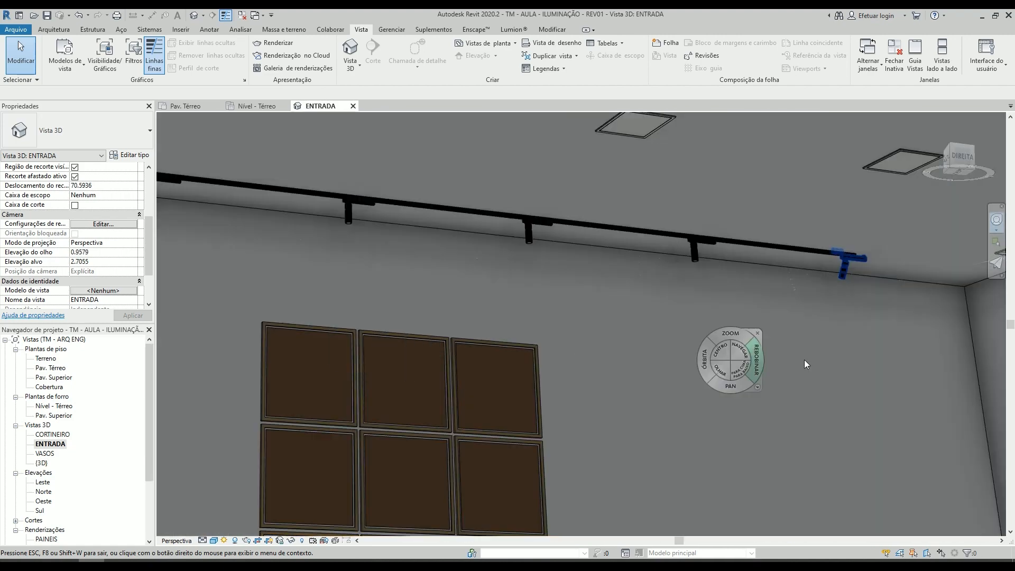
key(Escape)
scroll(861, 291, up, 3)
click(826, 262)
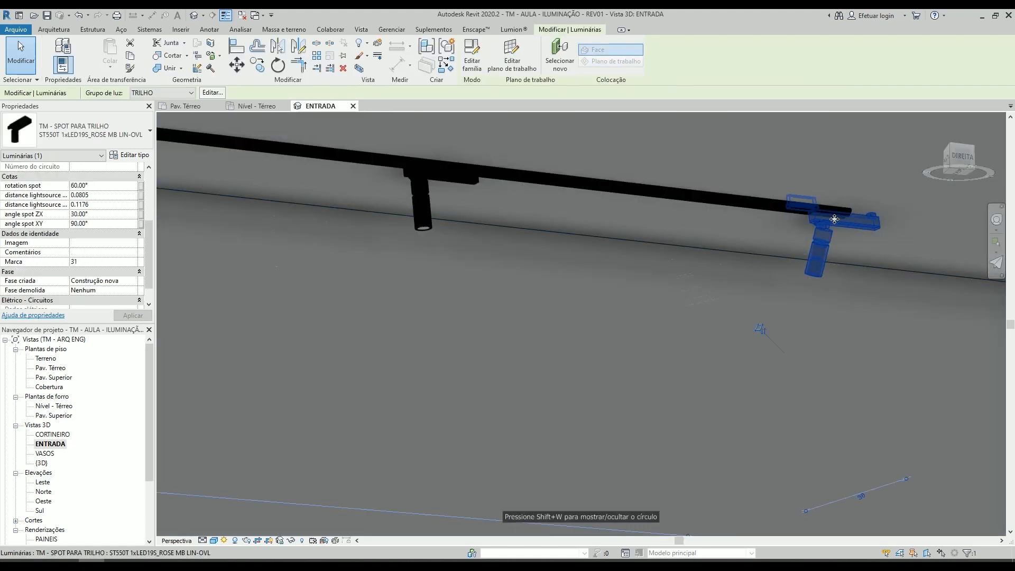
scroll(825, 225, up, 2)
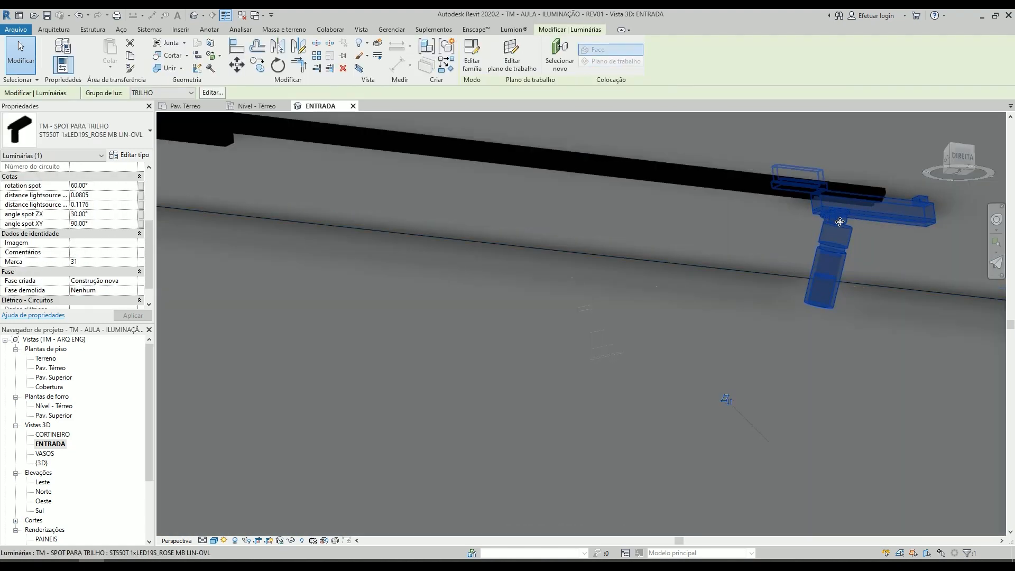
key(a)
key(l)
scroll(868, 206, up, 4)
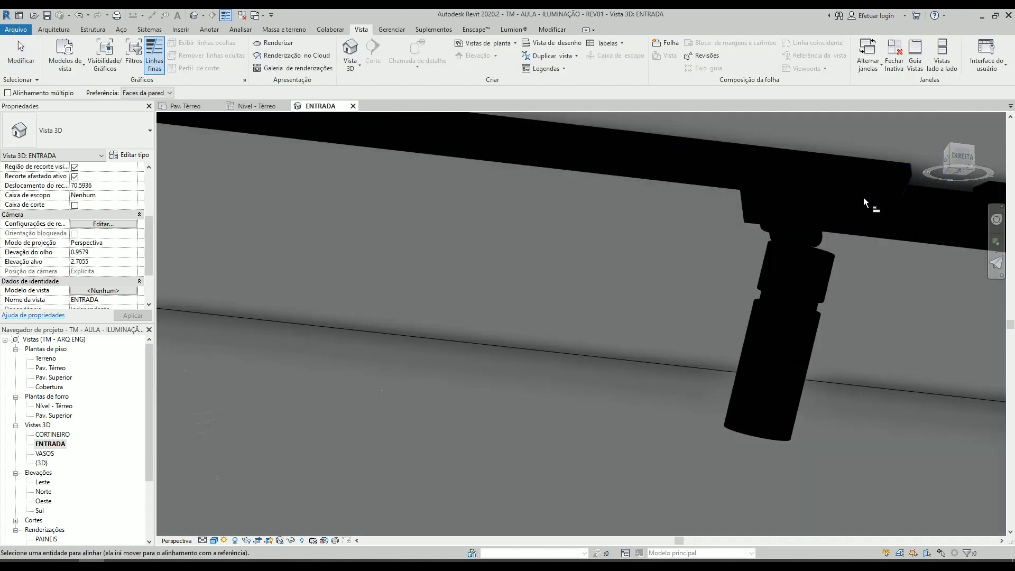
scroll(904, 248, down, 2)
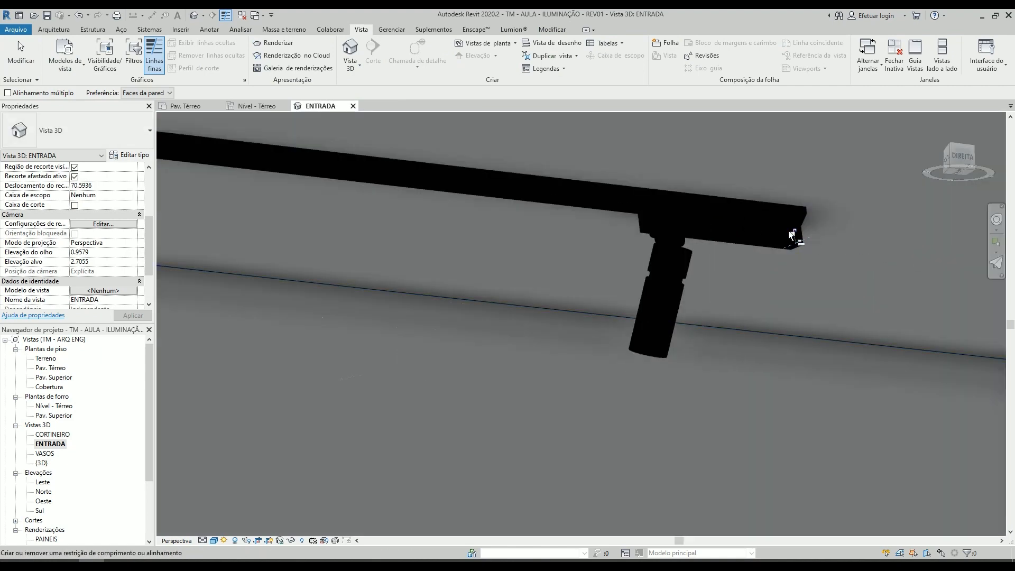
key(Escape)
- Reopen the corner spot's type properties and set TAMANHO DO SPOT to 0.1
scroll(766, 238, down, 2)
click(701, 260)
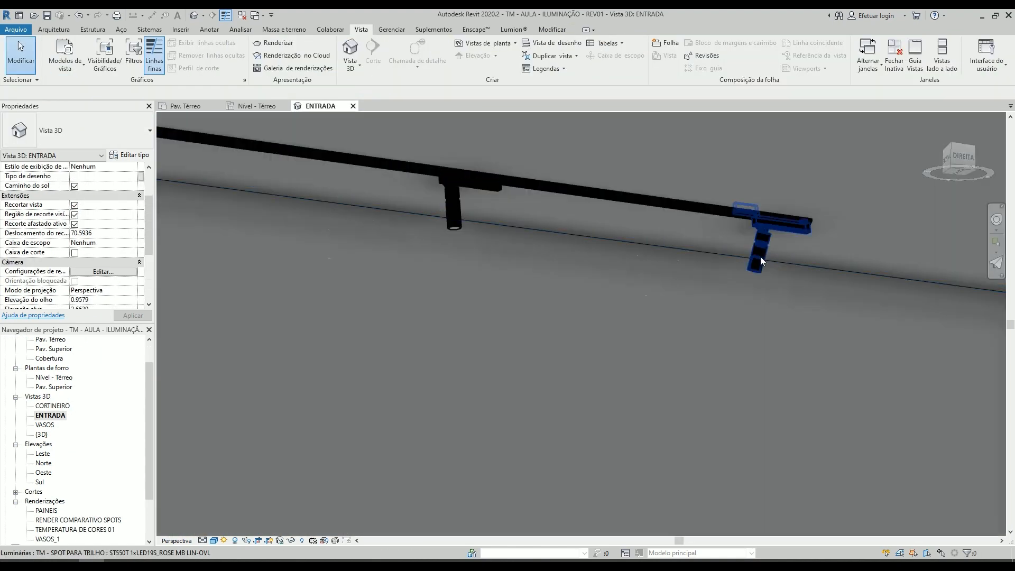
click(760, 256)
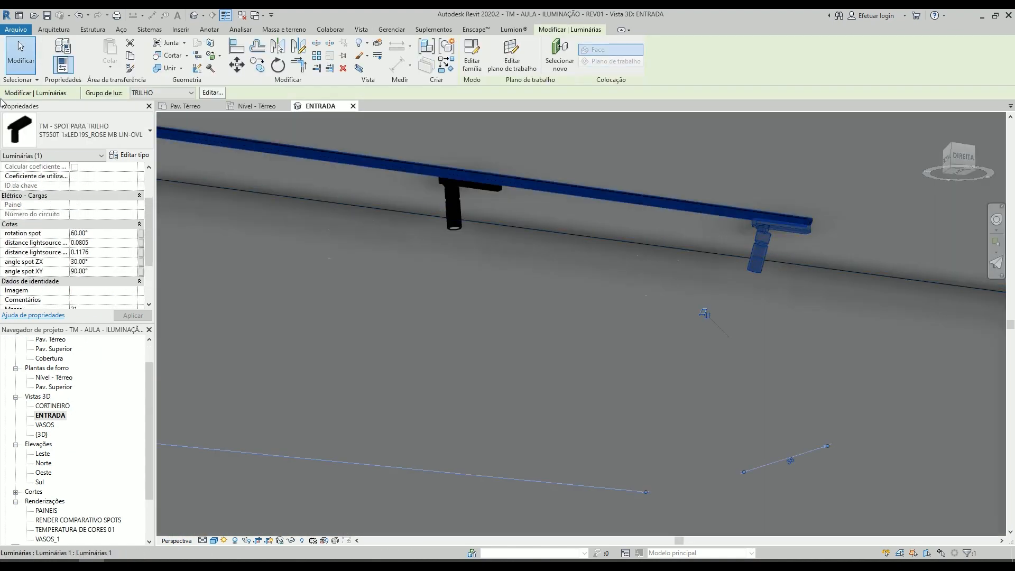
click(132, 157)
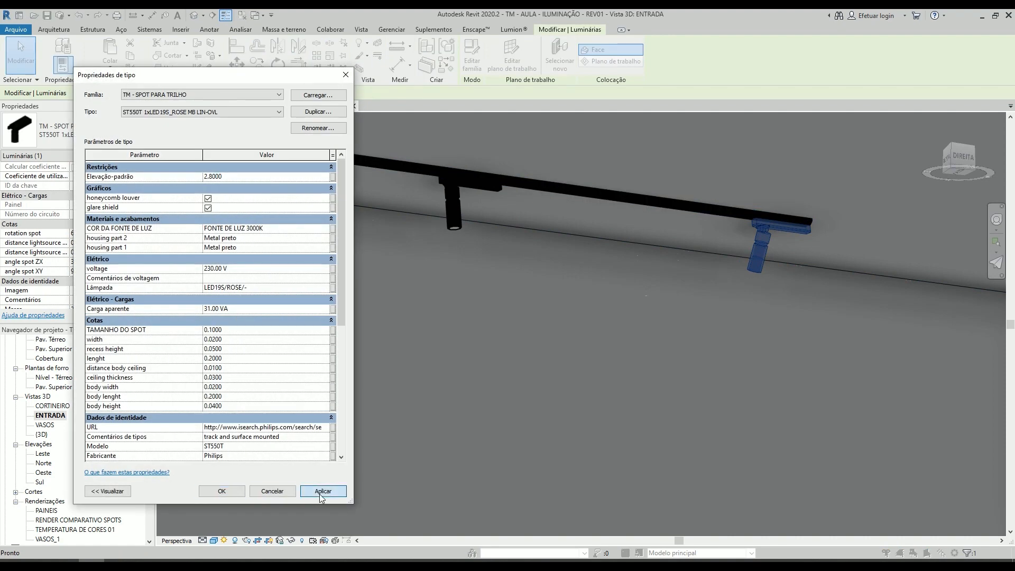
click(322, 491)
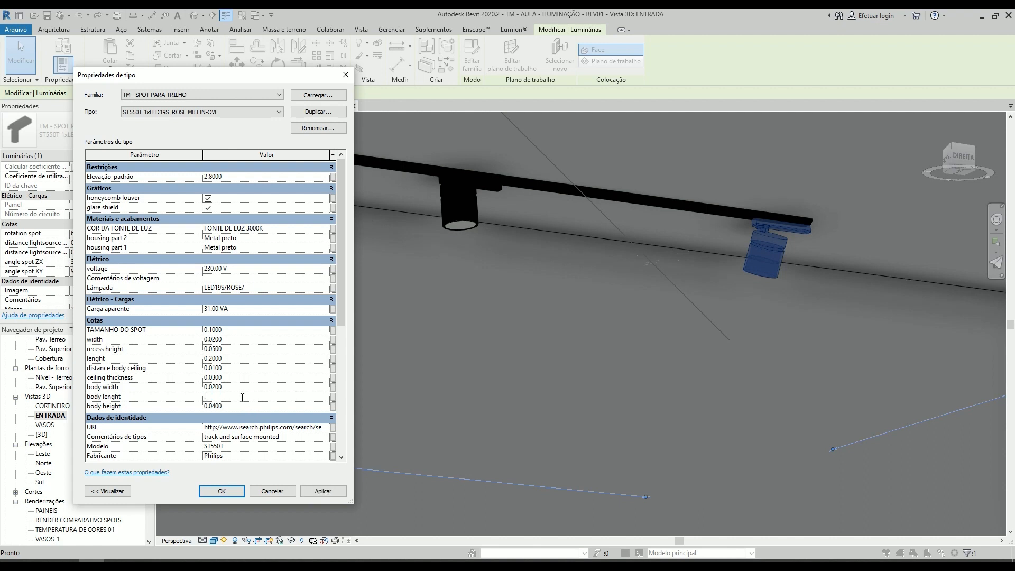
- Set the spot type's lenght and body lenght to 0.15, body height to 0.02, and recess height and ceiling thickness to 0.1
click(326, 491)
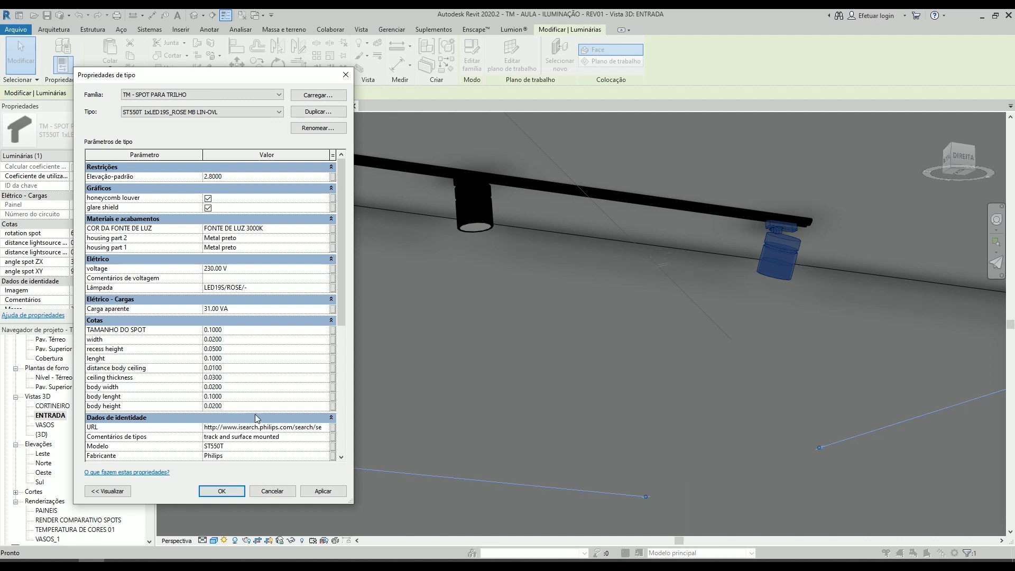
click(323, 492)
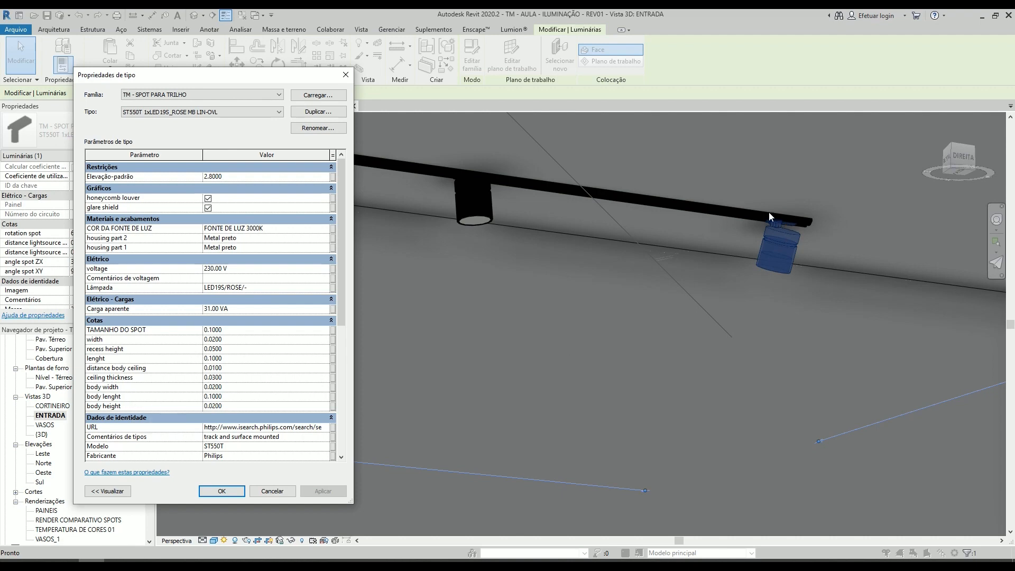
scroll(238, 357, down, 1)
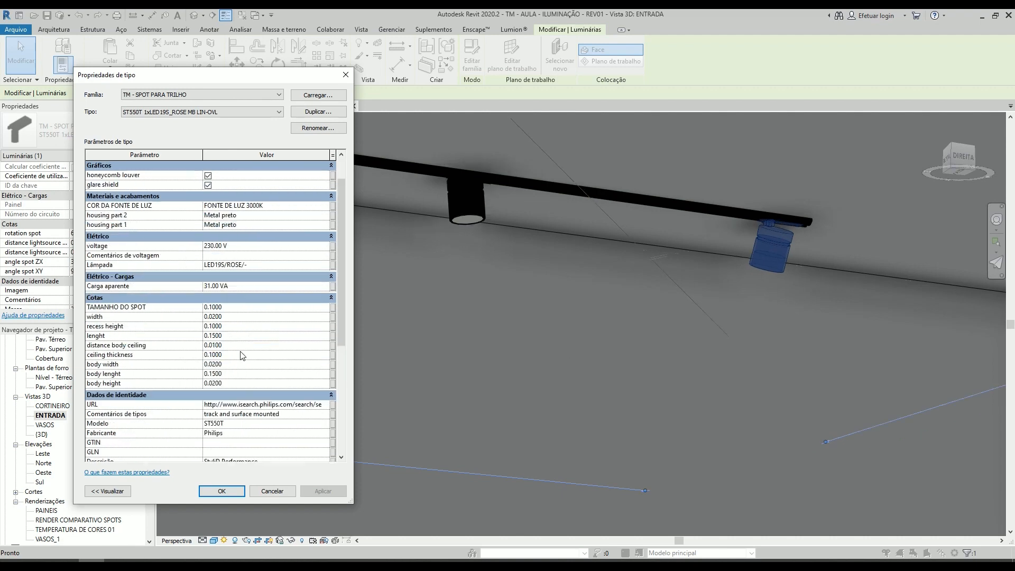
click(222, 491)
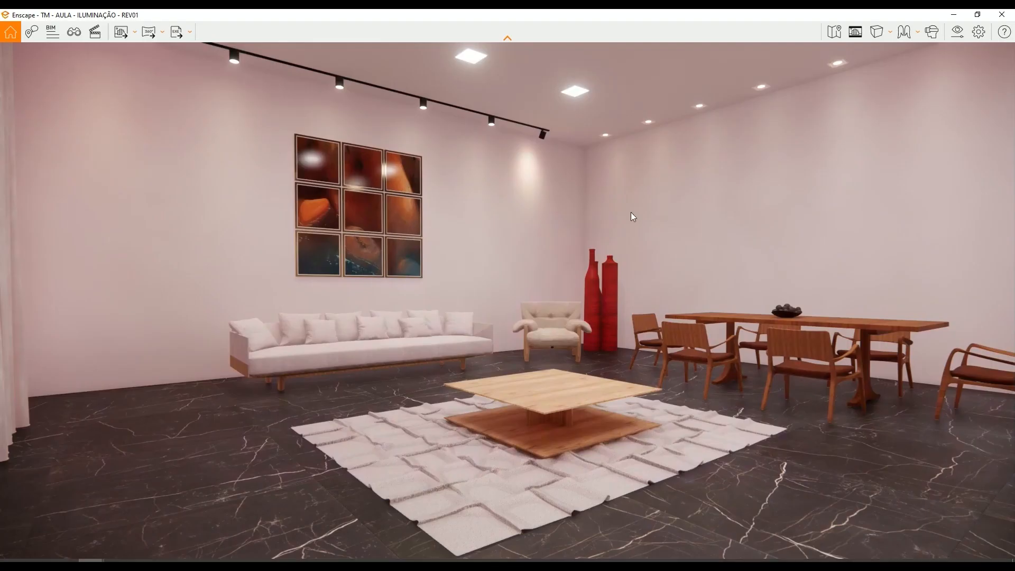
- Switch to the Enscape render, hide its toolbar and examine how the track spots light the wall with the paintings
click(509, 39)
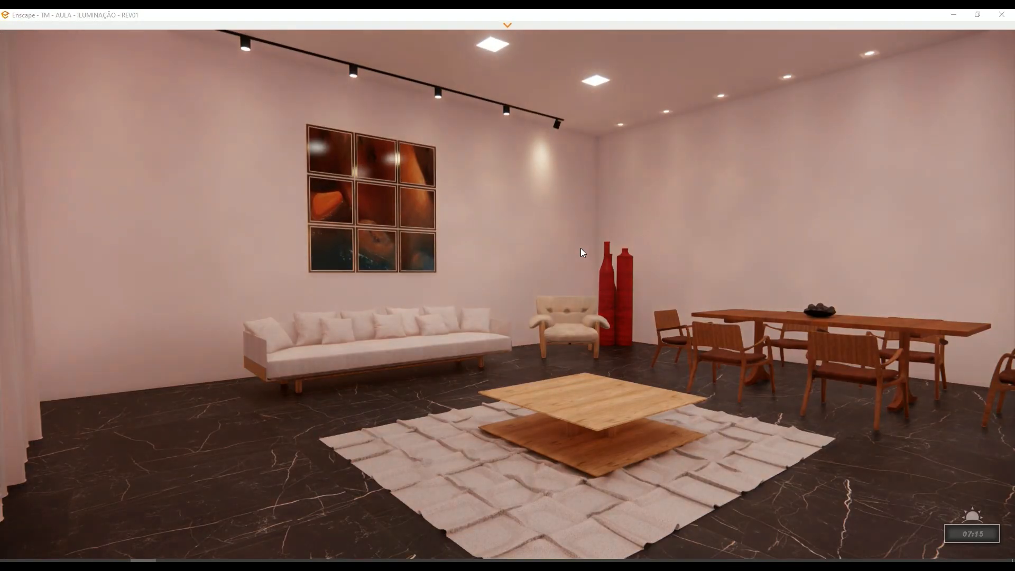
right_drag(582, 249, 740, 251)
drag(529, 275, 725, 280)
key(w)
drag(508, 285, 762, 304)
mouse_move(475, 296)
mouse_down()
mouse_move(619, 288)
mouse_move(688, 248)
mouse_move(663, 253)
mouse_up()
key(w)
drag(637, 219, 580, 240)
shift+right_drag(580, 240, 541, 241)
key(a)
key(s)
drag(542, 241, 661, 256)
key(e)
key(a)
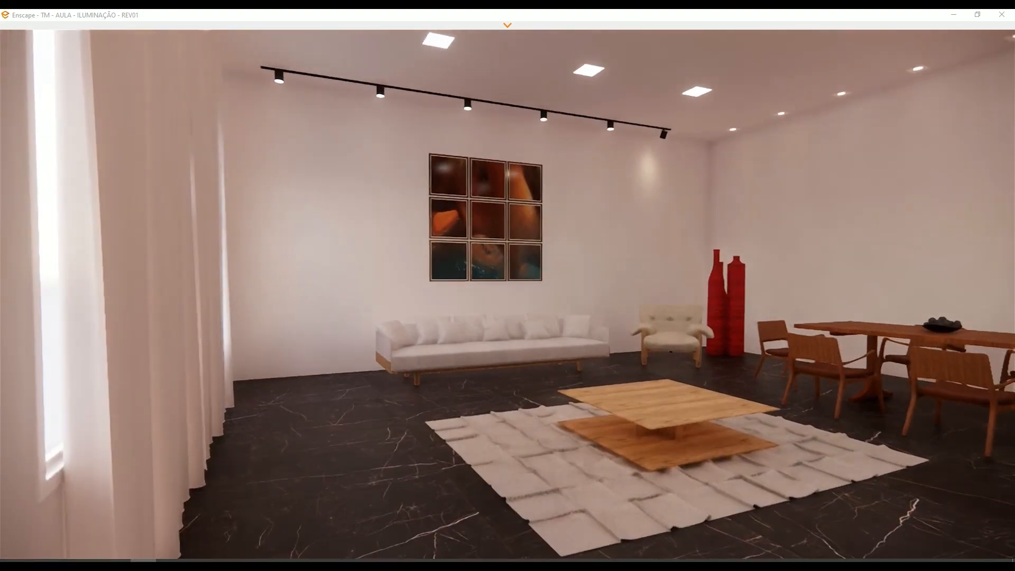
- Examine the lighting on the dining area's wall and the room corner from farther along the living room
key(d)
drag(503, 232, 541, 237)
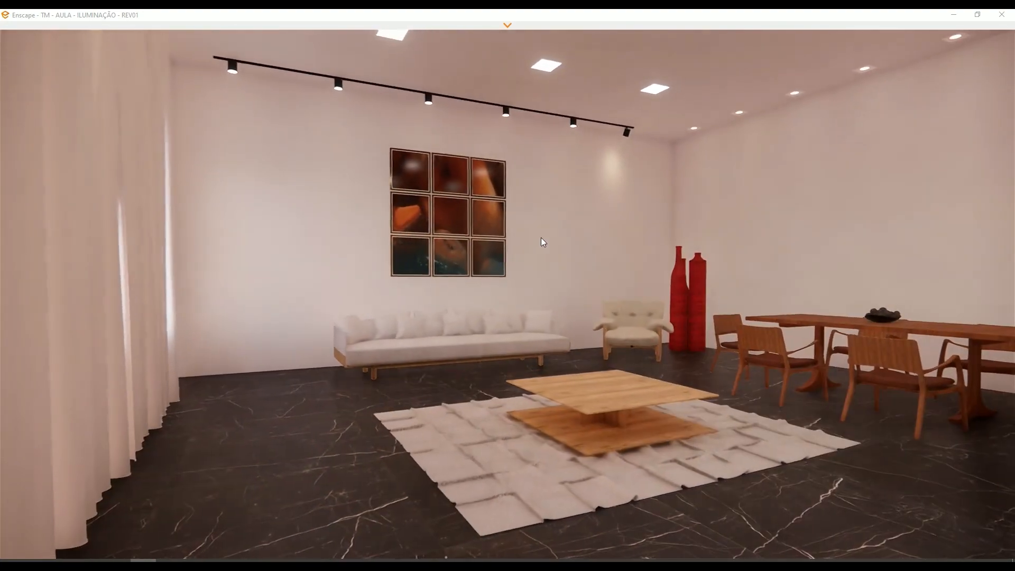
shift+right_drag(541, 237, 645, 248)
key(a)
drag(646, 248, 670, 214)
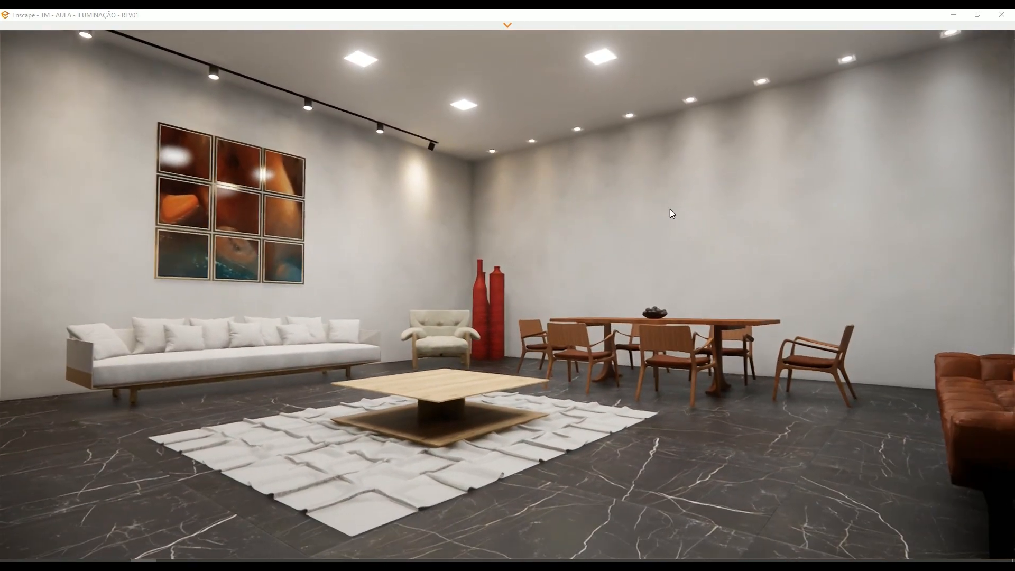
key(d)
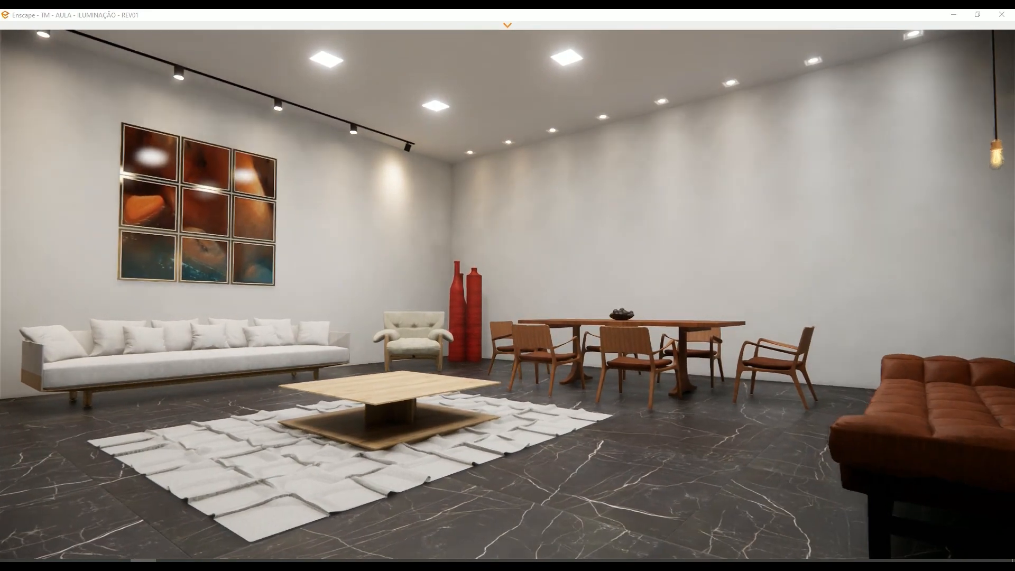
- Examine the lighting around the dining table and along the walls from near the coffee table, including the sofa side
key(w)
drag(908, 112, 801, 129)
drag(814, 182, 767, 106)
key(w)
key(d)
key(s)
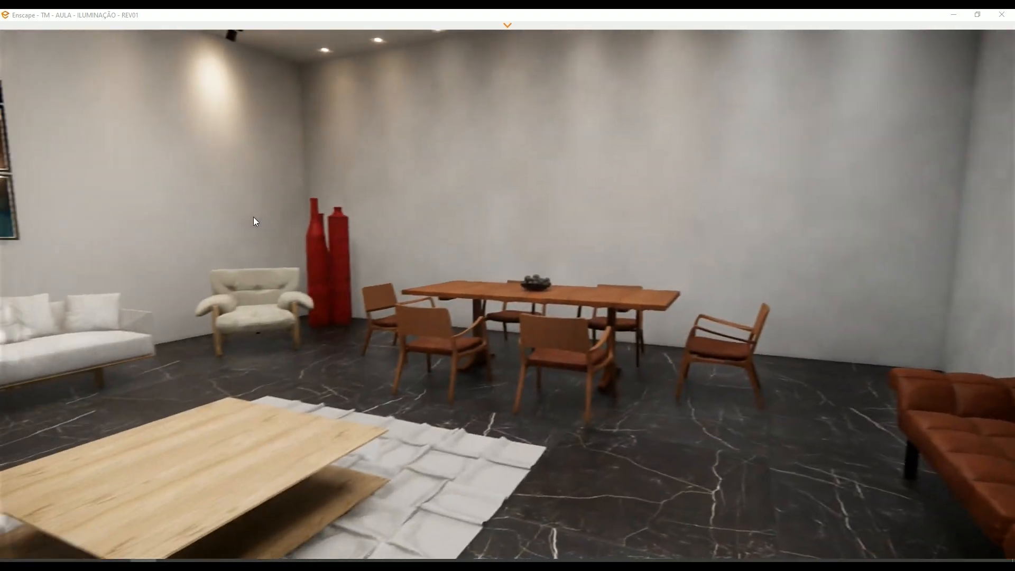
drag(253, 217, 598, 228)
key(a)
key(s)
drag(473, 186, 377, 232)
- Bring up the ENTRADA COM TUDO LIGADO.jpg photo and place it side by side with the Enscape render
key(alt+Tab)
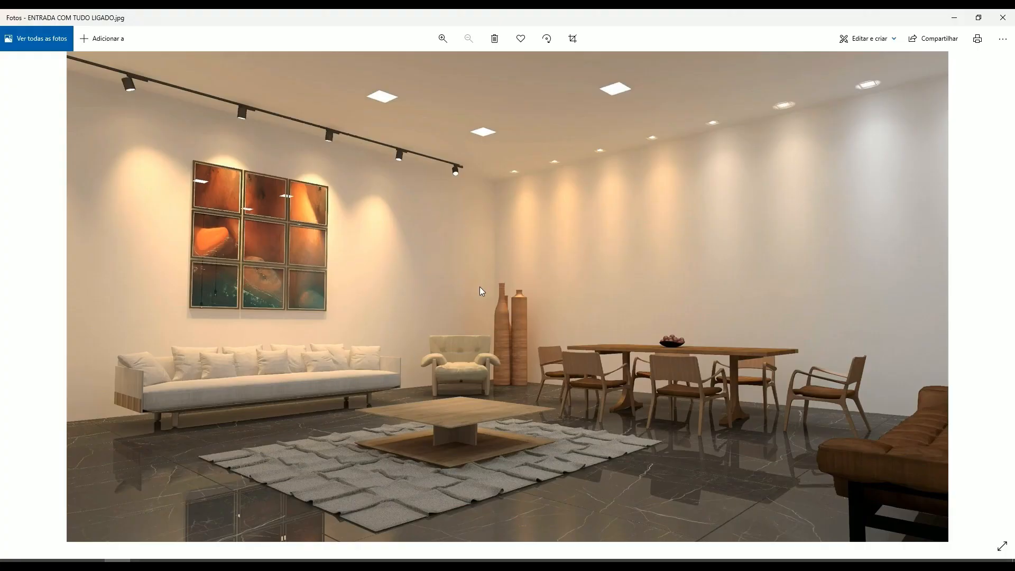
key(alt+Tab)
key(super+Right)
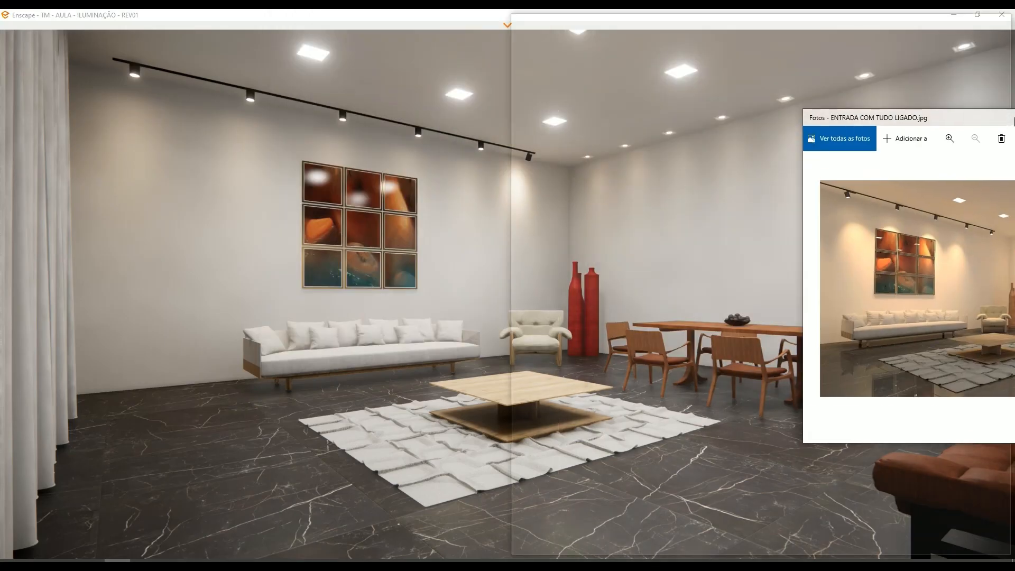
click(159, 79)
- Compare the track spots' light on the sofa wall between the Enscape render and the reference image
key(w)
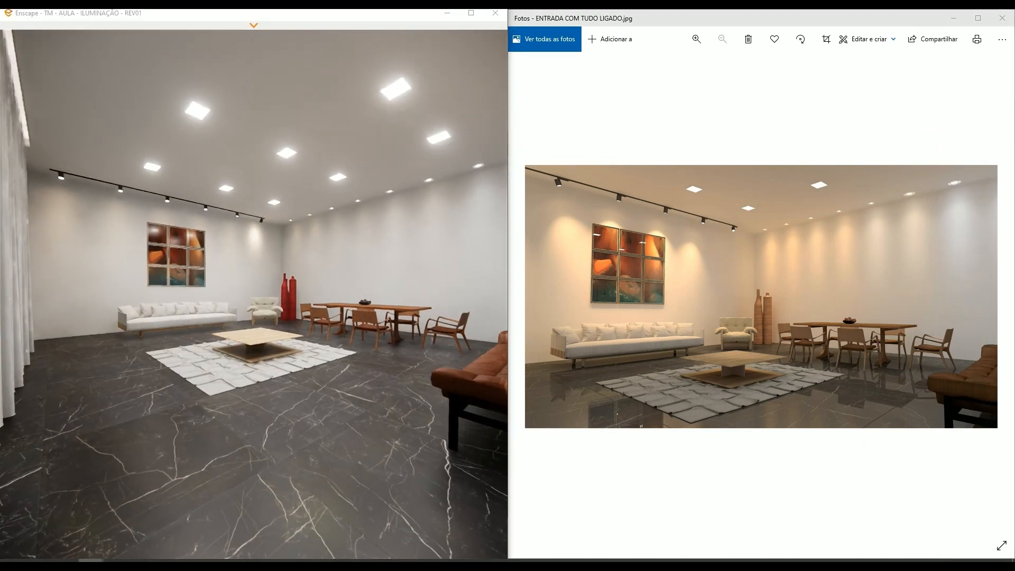
drag(281, 264, 269, 259)
click(668, 270)
ctrl+scroll(667, 269, up, 2)
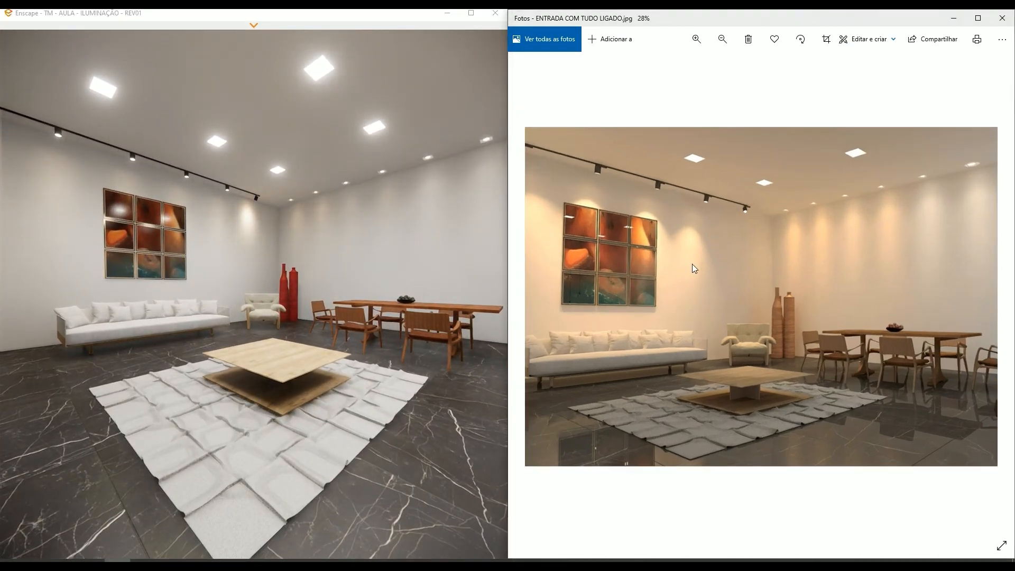
drag(264, 269, 319, 207)
key(w)
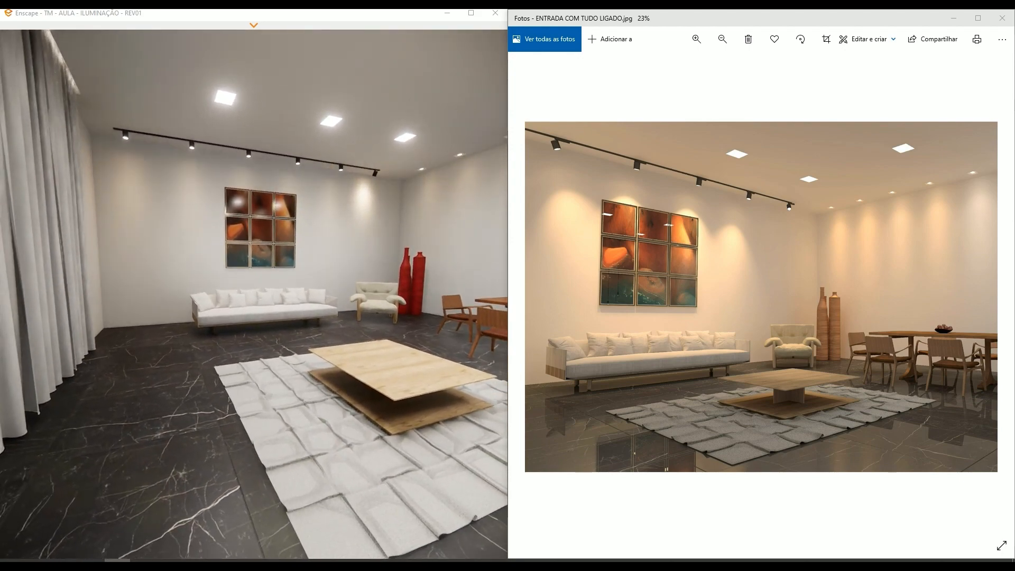
mouse_move(234, 233)
mouse_down()
mouse_move(210, 230)
mouse_move(218, 266)
mouse_move(241, 275)
mouse_move(189, 263)
mouse_up()
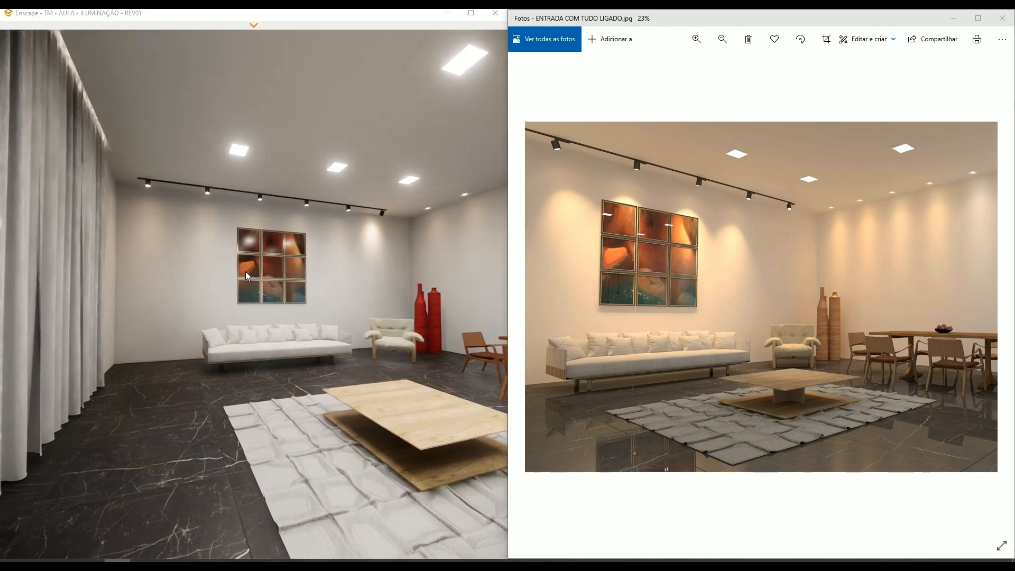
shift+right_drag(188, 263, 192, 264)
shift+right_drag(624, 266, 686, 268)
click(797, 214)
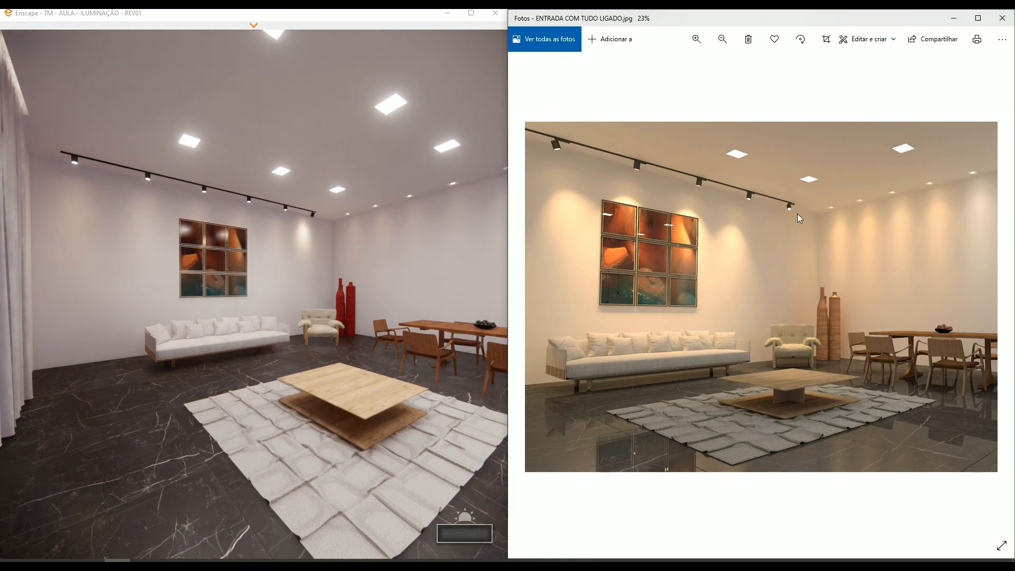
- Compare the corner vases, paintings and dining wall lighting in the reference image with the Enscape render from matching viewpoints
drag(342, 224, 338, 216)
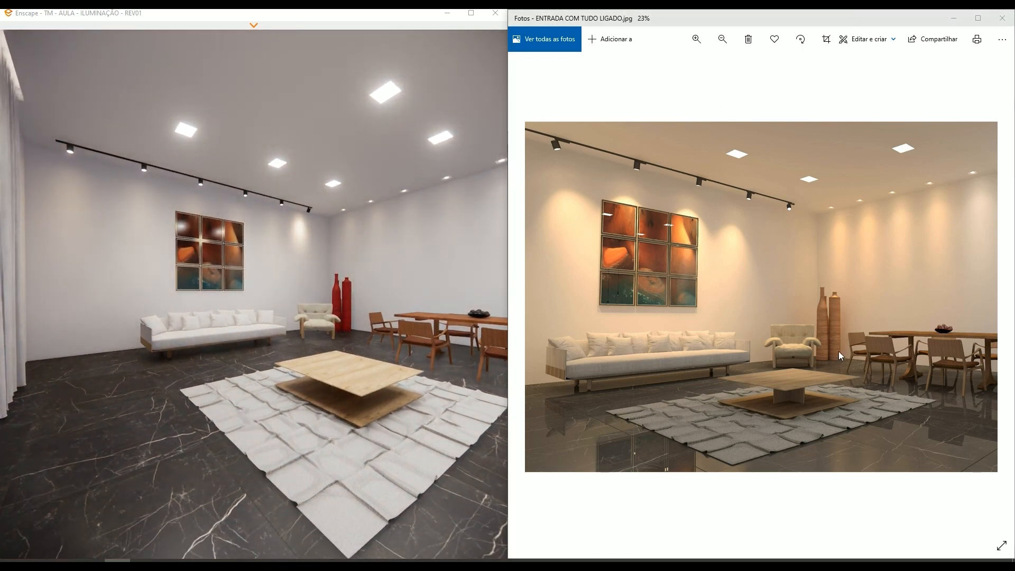
click(851, 278)
scroll(852, 277, up, 2)
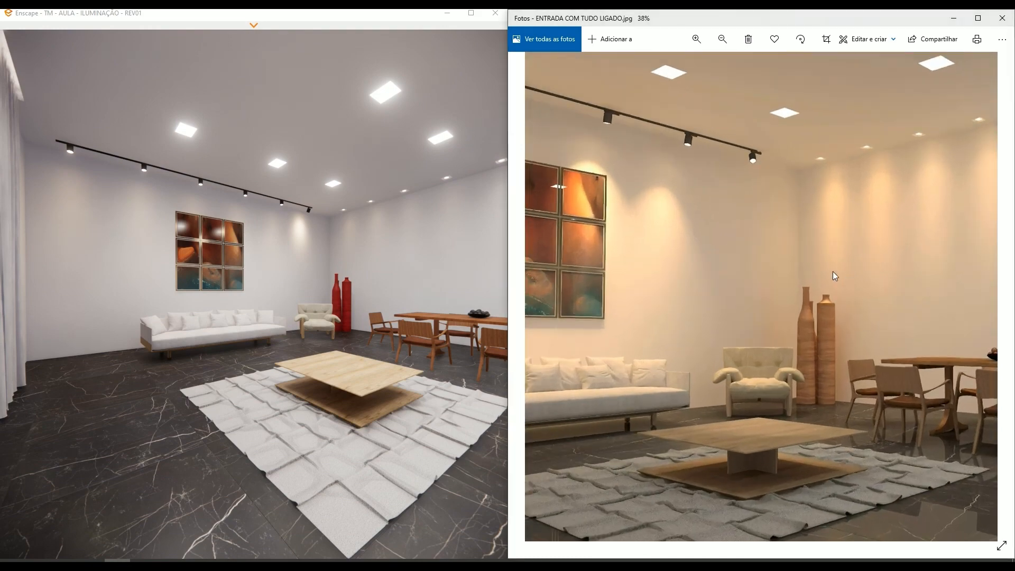
drag(833, 271, 1006, 261)
drag(318, 264, 364, 263)
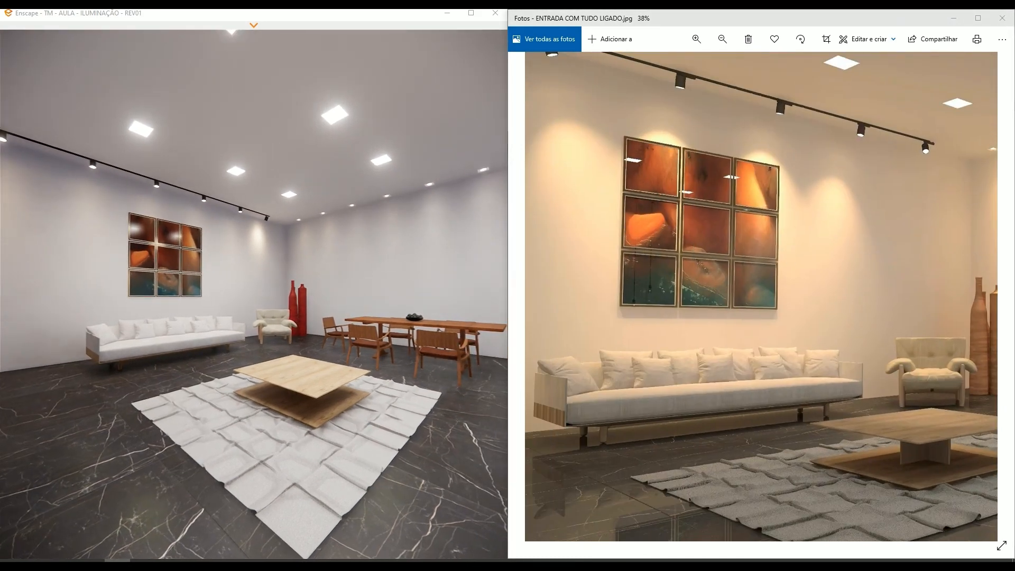
click(662, 286)
scroll(716, 274, down, 3)
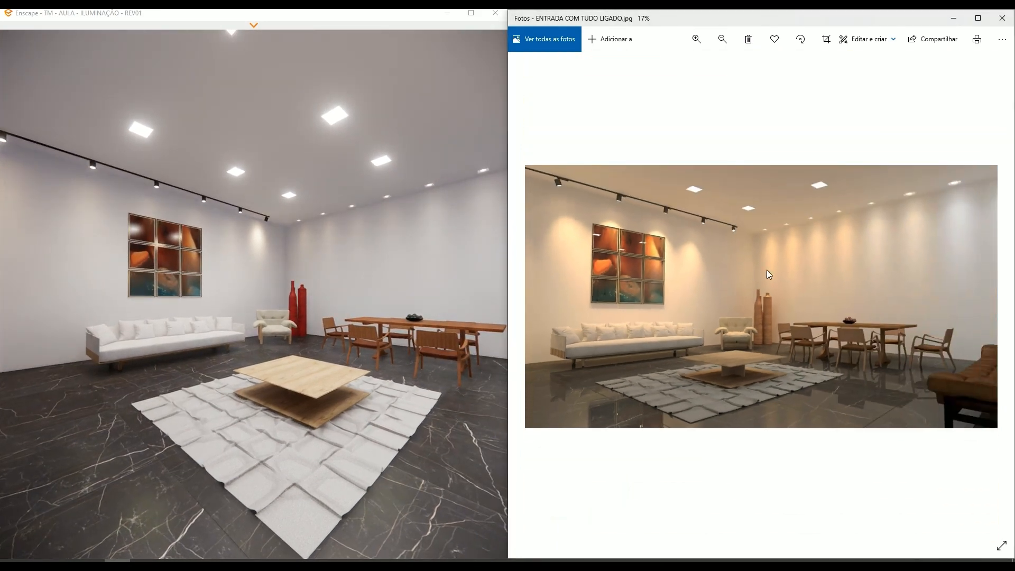
scroll(769, 271, up, 1)
drag(387, 237, 351, 285)
key(w)
key(s)
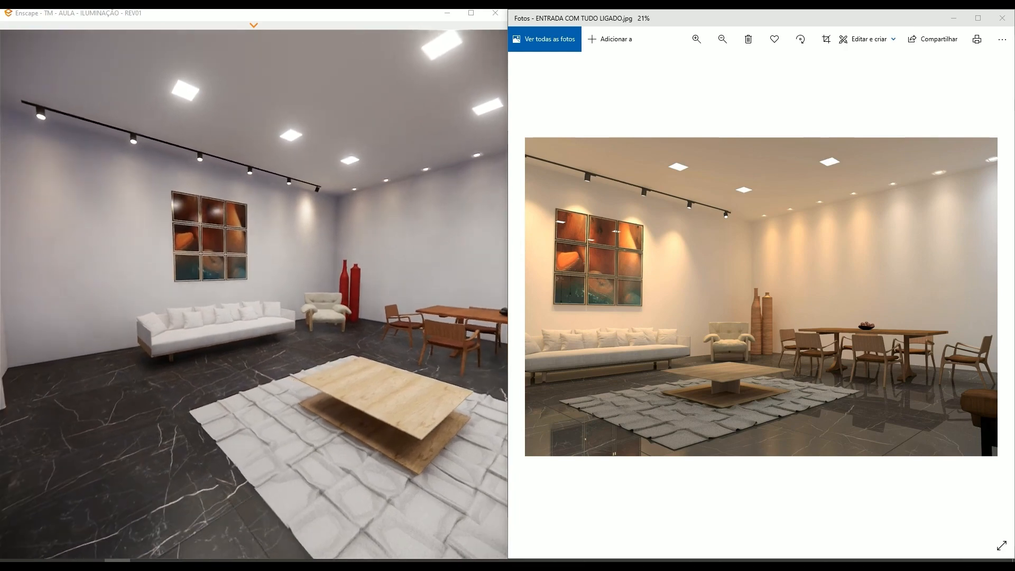
- Maximise the Enscape render, show its toolbar and frame the sofa, coffee table and dining area
click(472, 14)
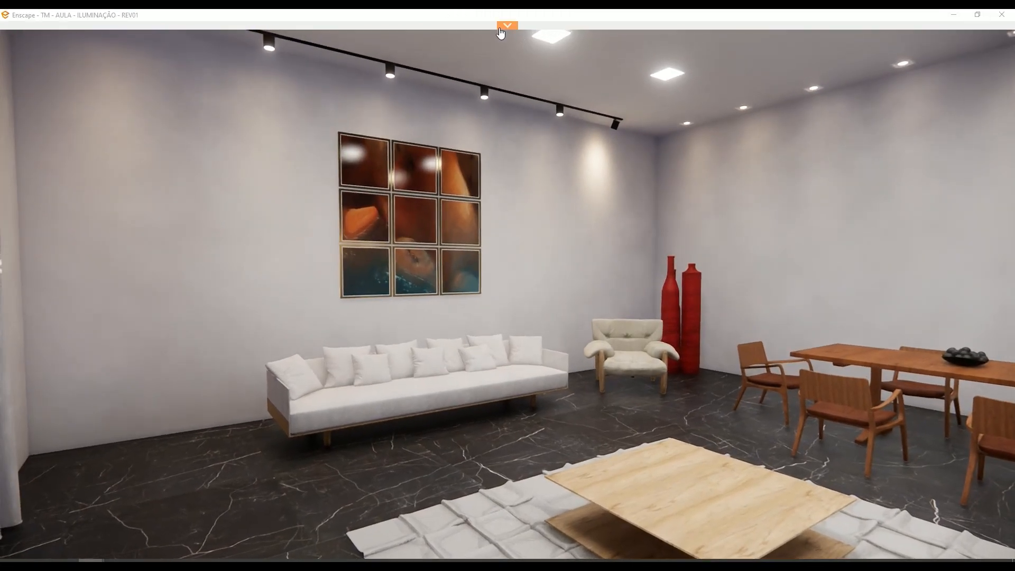
click(505, 26)
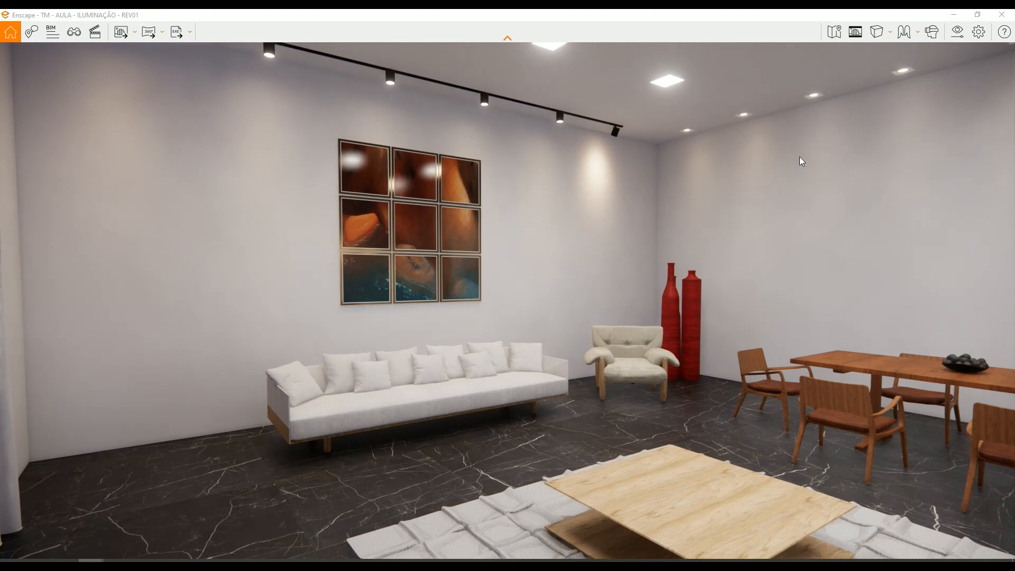
key(s)
drag(507, 151, 556, 194)
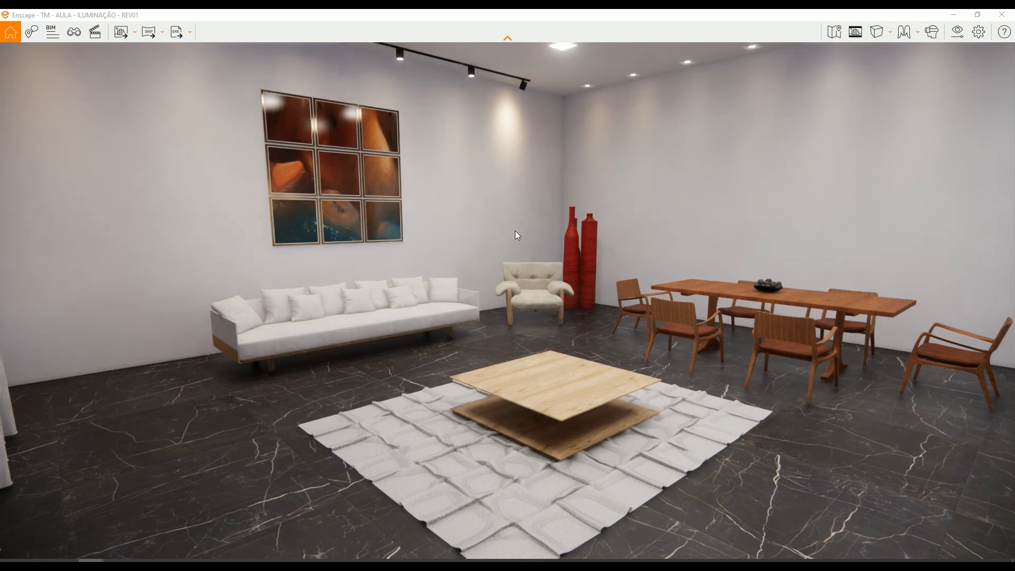
- Set the visual settings' mode to Visualização da luz, dismiss the Windows notification and move the dialog clear of the room's centre
click(958, 33)
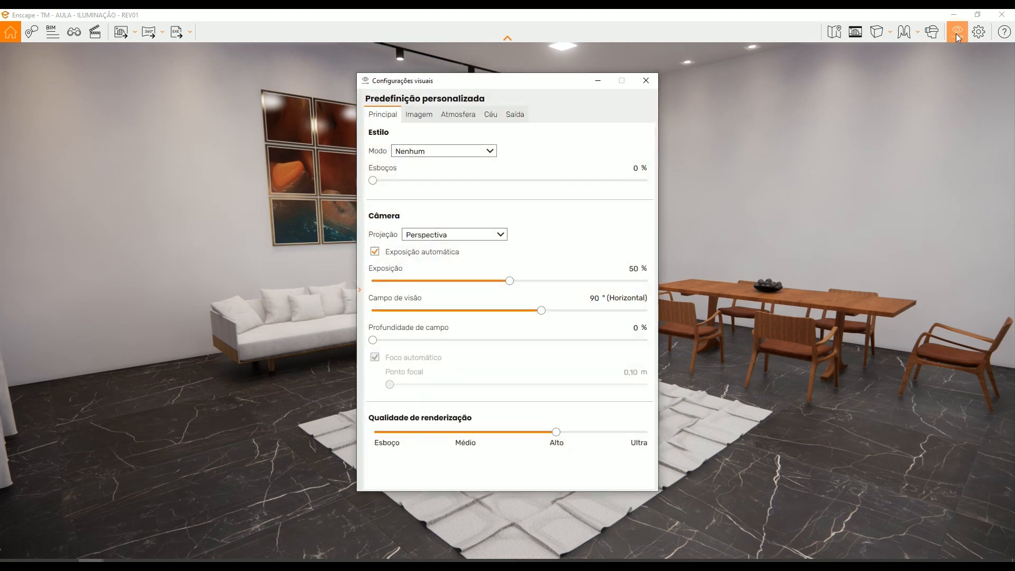
click(447, 152)
click(378, 154)
click(421, 153)
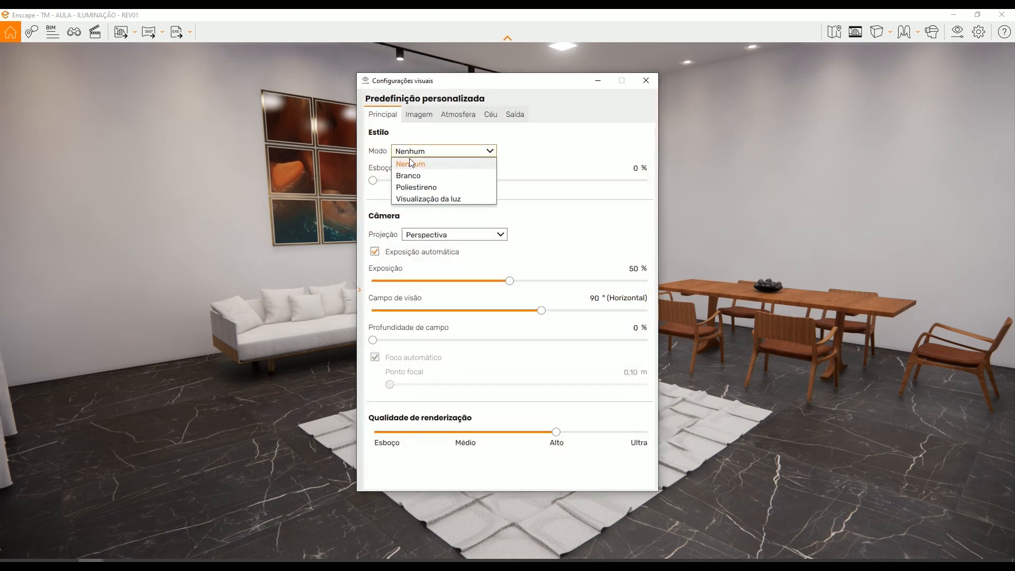
click(432, 203)
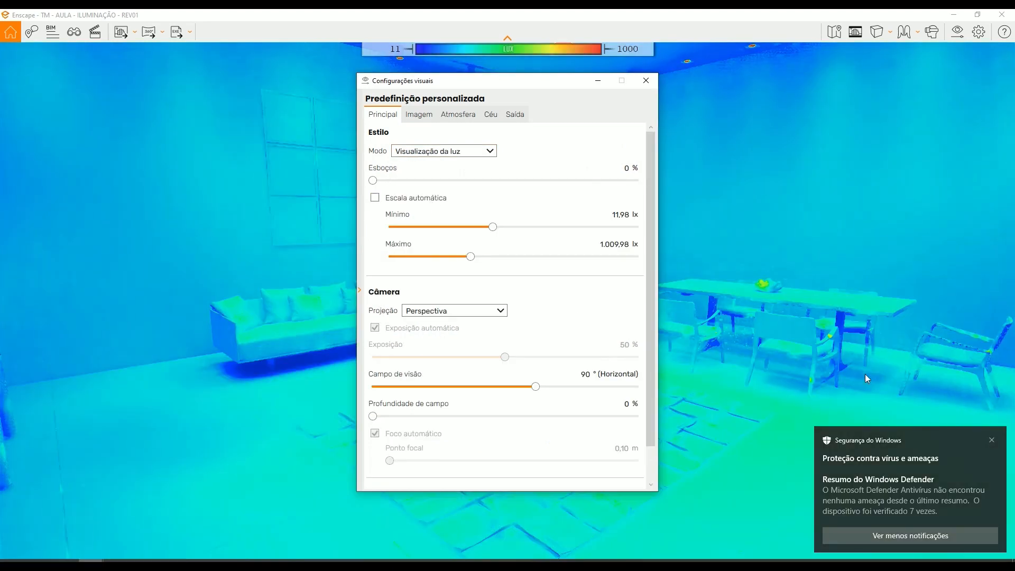
click(992, 440)
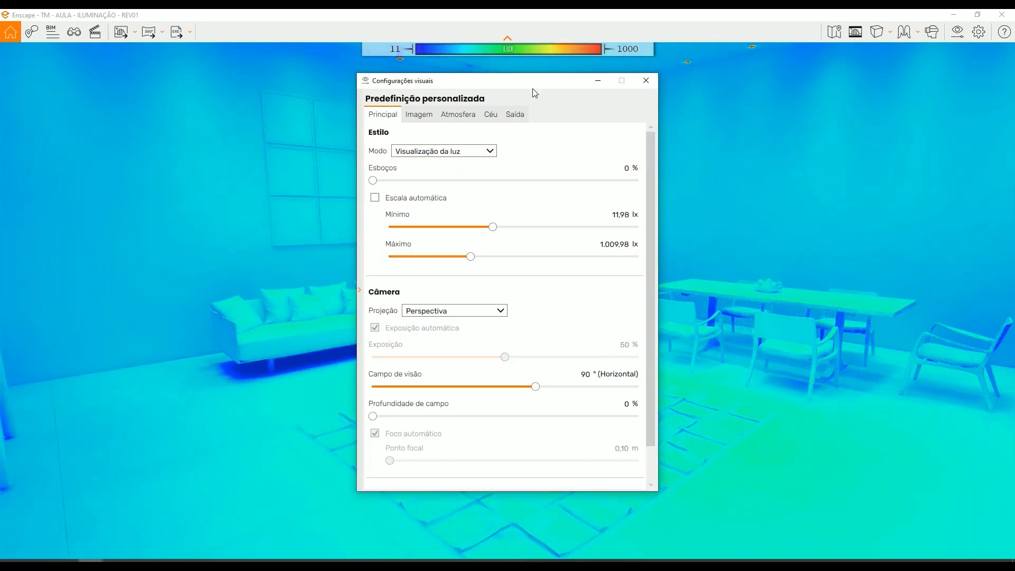
drag(533, 88, 211, 85)
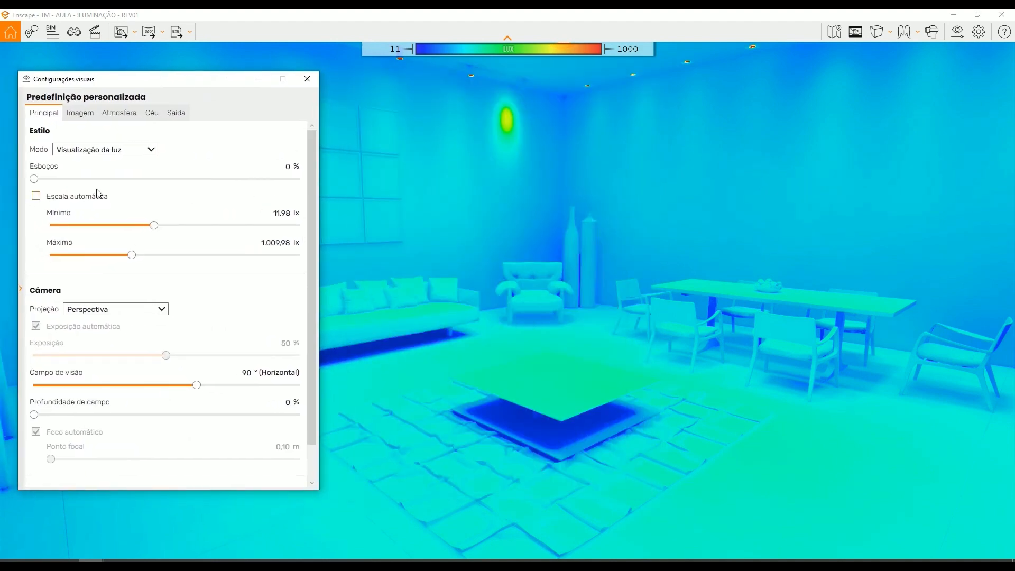
- Try the light view's automatic scale, switch it off and set the minimum to 0,10 lx and maximum to 100,00 lx
click(36, 196)
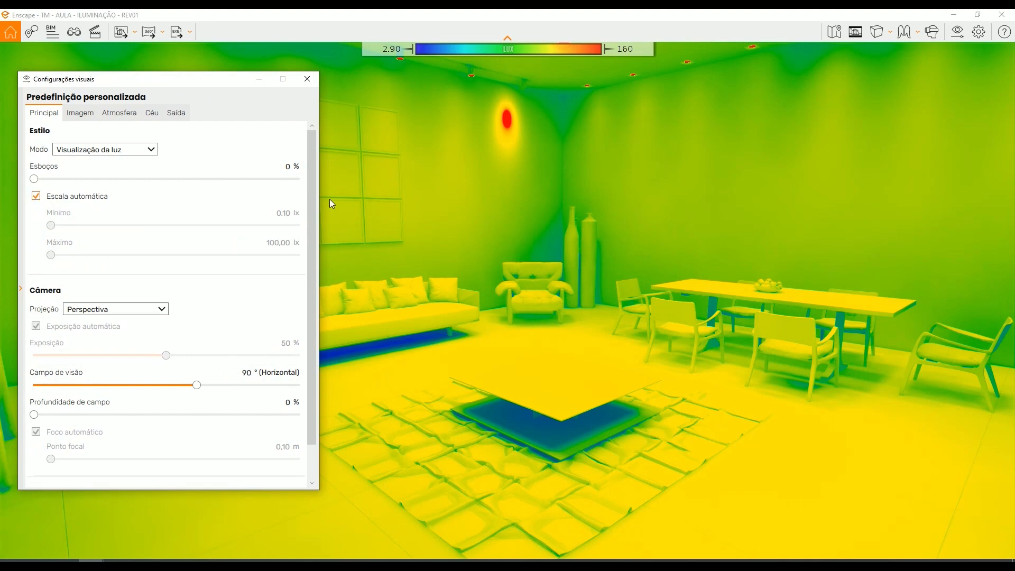
click(36, 196)
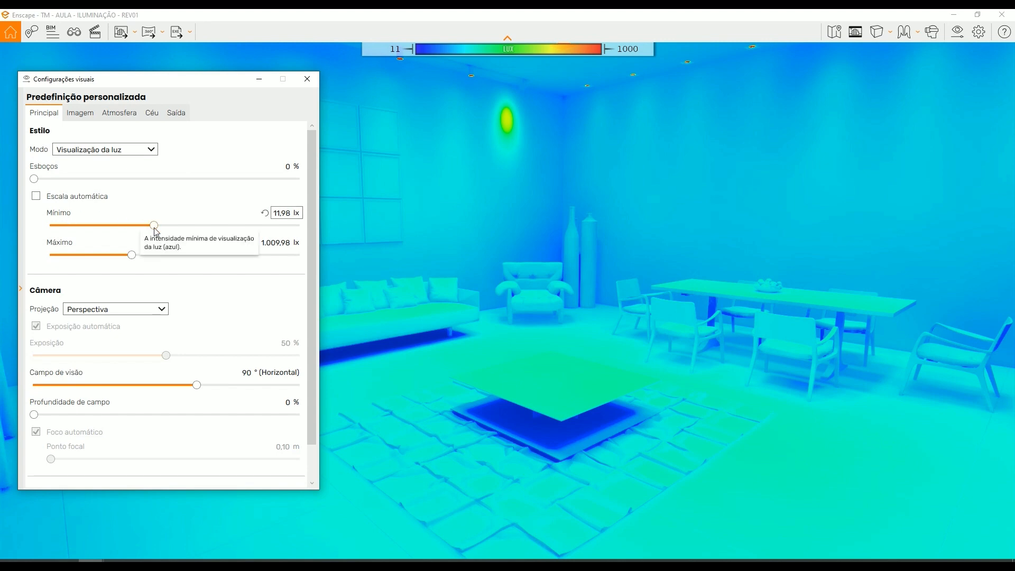
drag(151, 228, 33, 230)
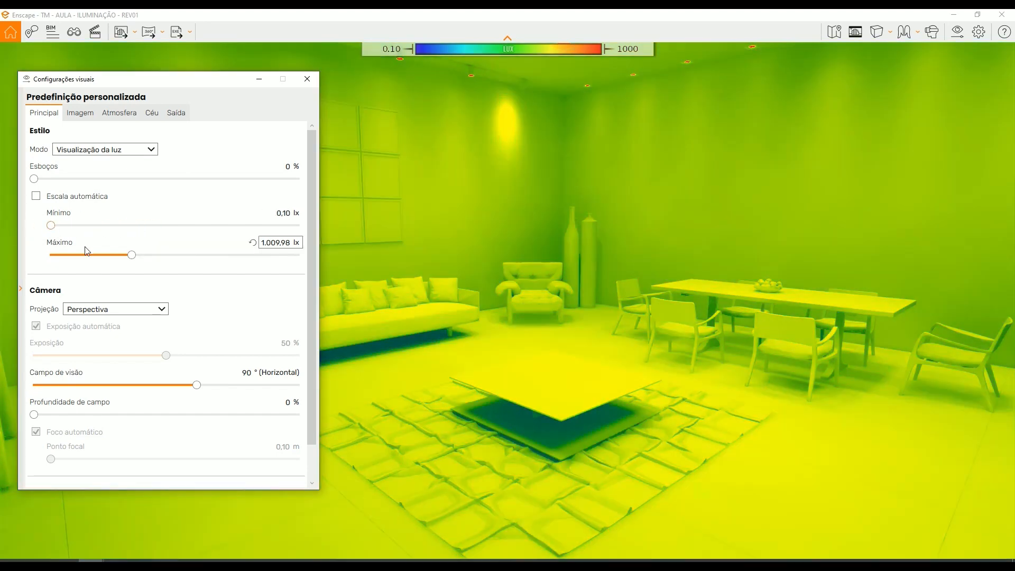
drag(132, 255, 37, 255)
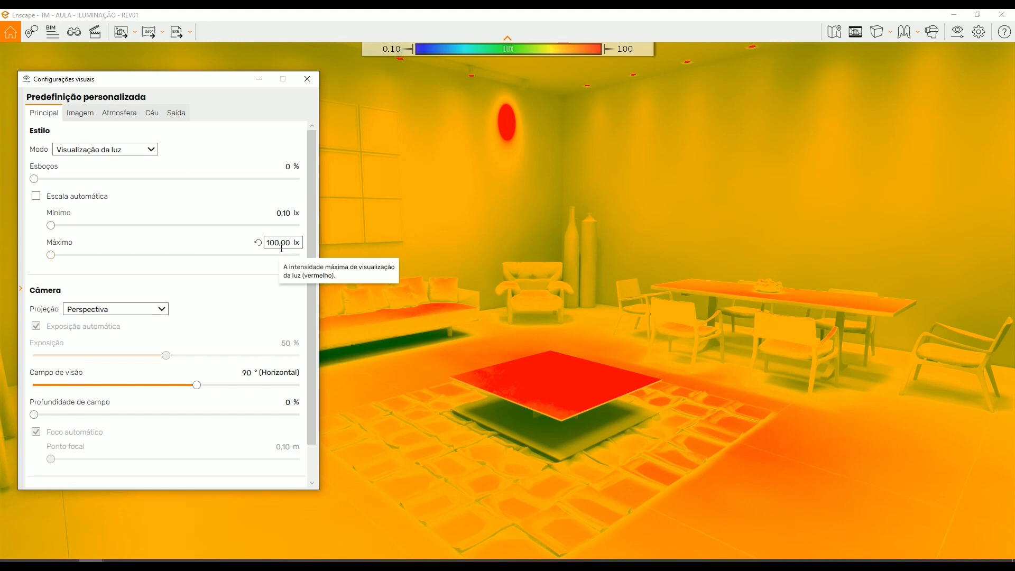
- Examine the light intensity on the coffee table, rug, sofa and dining table from several sides of the room
right_drag(561, 318, 619, 423)
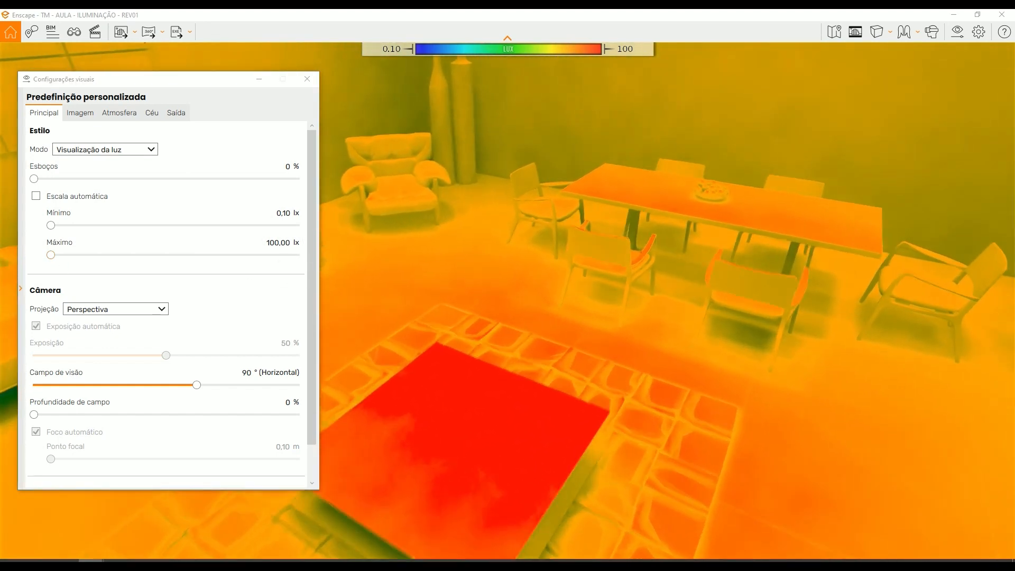
key(w)
right_drag(597, 203, 629, 196)
key(a)
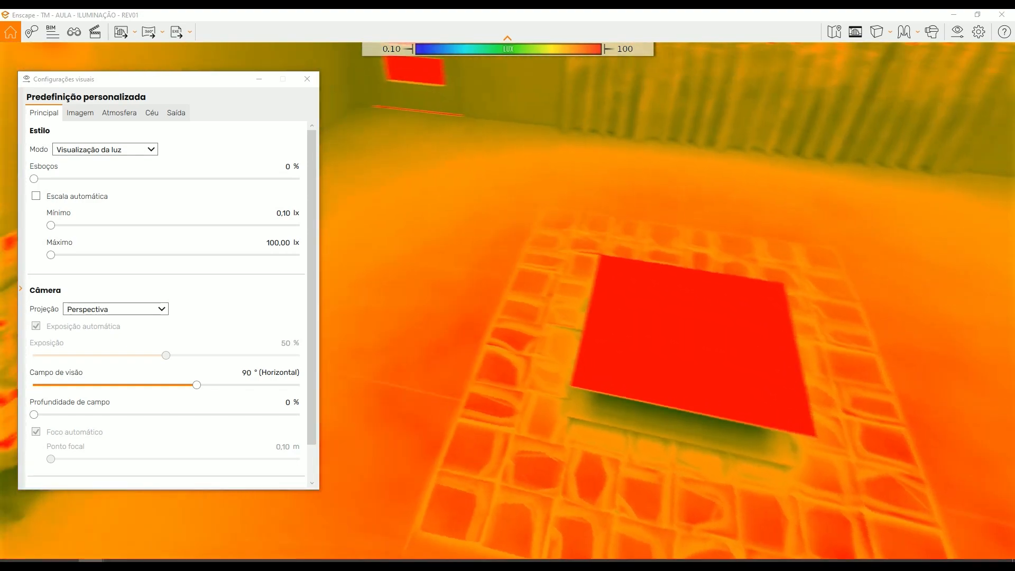
drag(629, 195, 695, 226)
key(s)
key(s)
key(w)
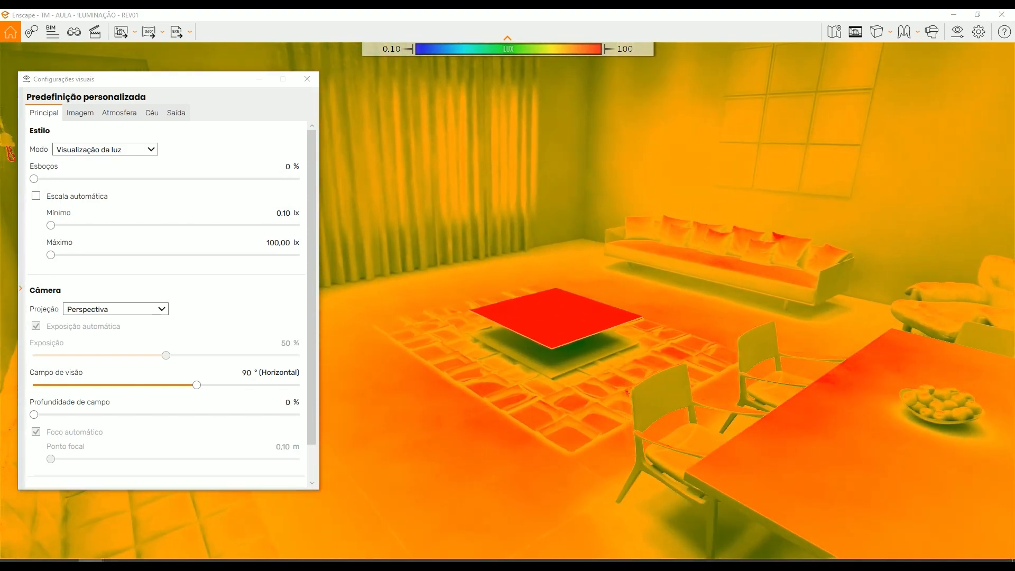
right_drag(695, 227, 693, 207)
- Check the ENTRADA view in Revit, return to the Enscape light view and look around the living and dining area
mouse_move(102, 560)
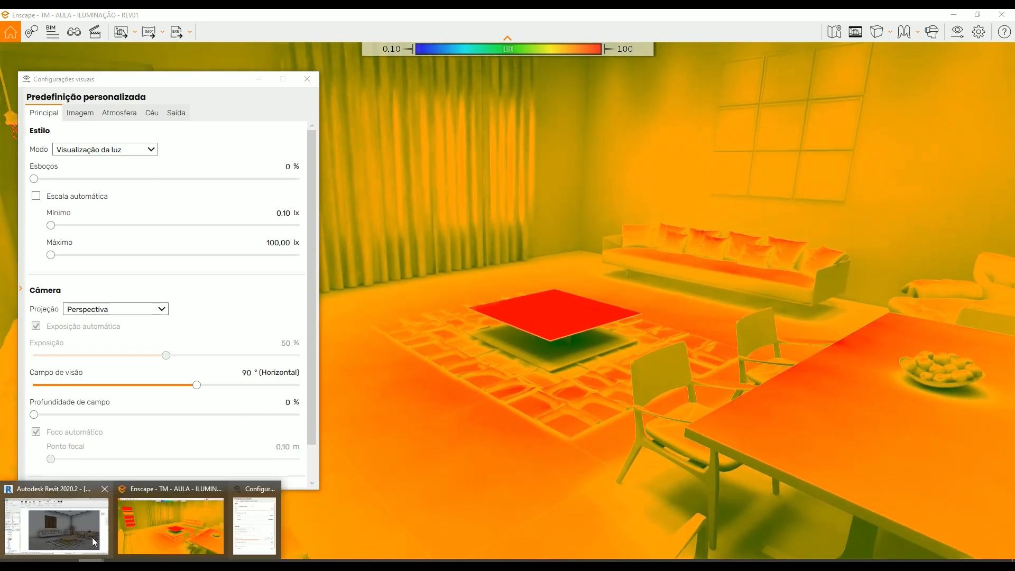
click(94, 539)
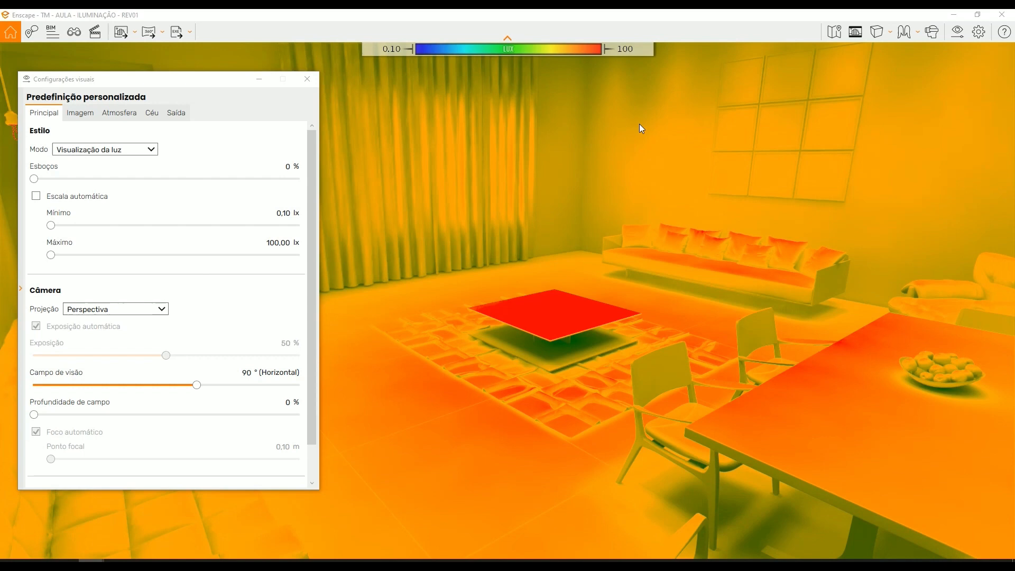
drag(639, 124, 636, 135)
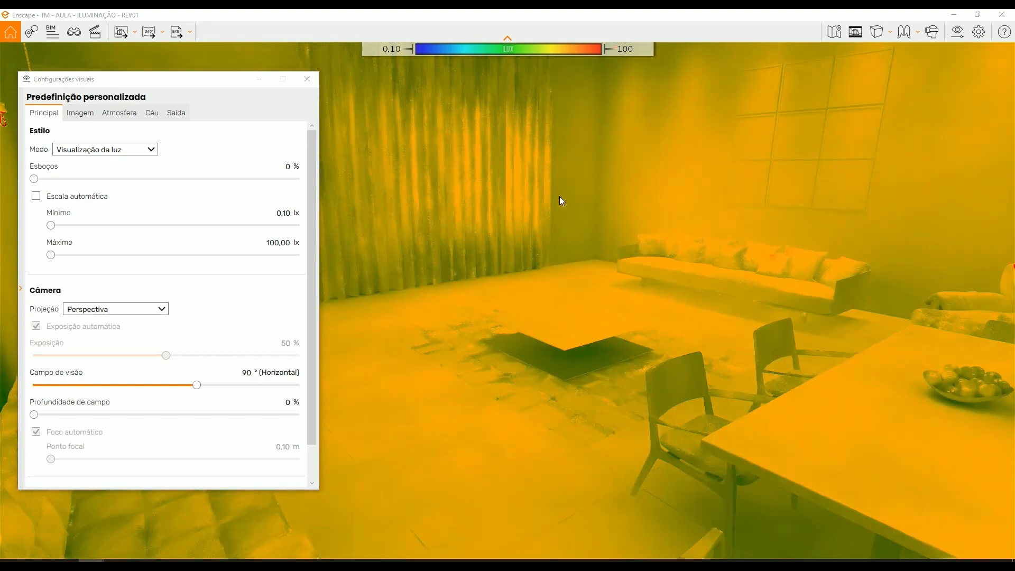
drag(560, 196, 503, 281)
shift+right_drag(571, 268, 623, 268)
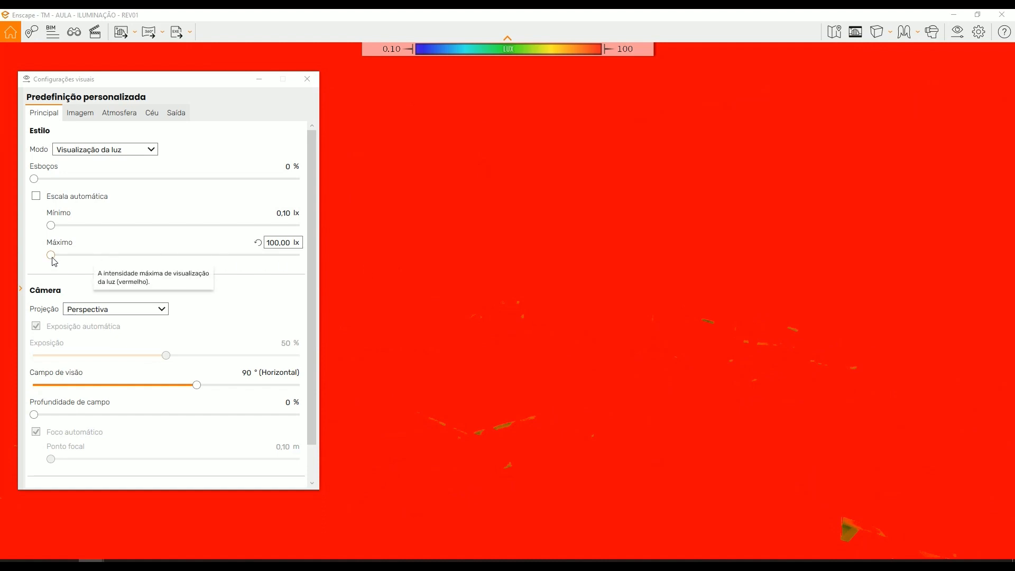
- Set the light scale's minimum to 2,00 lx and maximum to 1.025,83 lx while checking the spot's light on the wall near the corner
drag(60, 257, 147, 268)
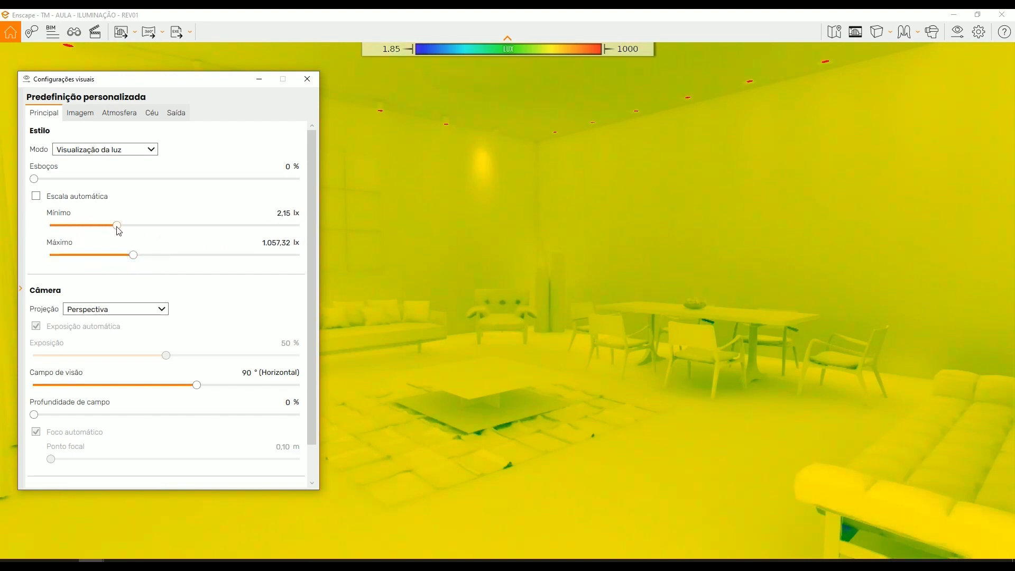
drag(542, 322, 586, 294)
key(w)
key(w)
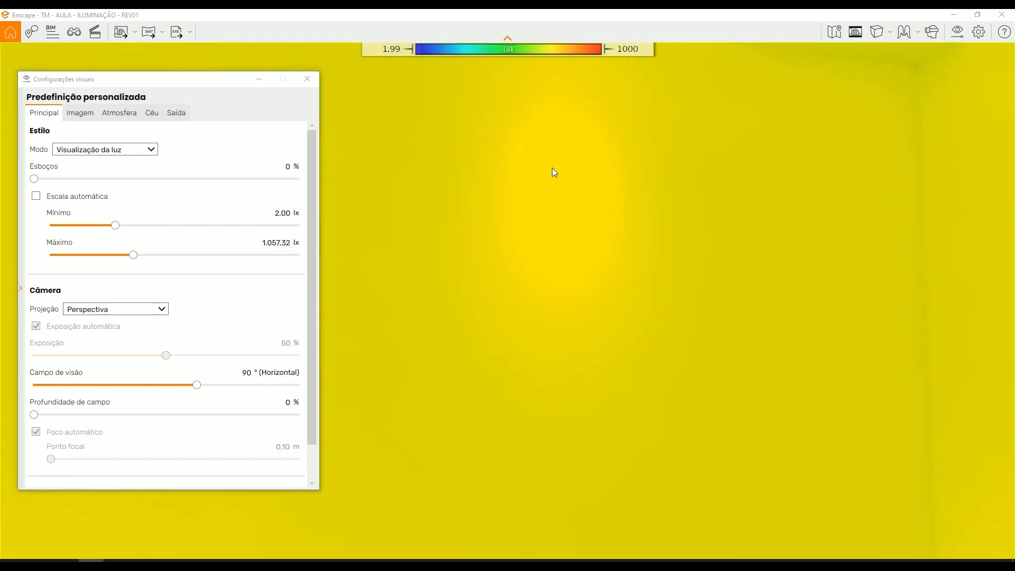
drag(127, 256, 131, 256)
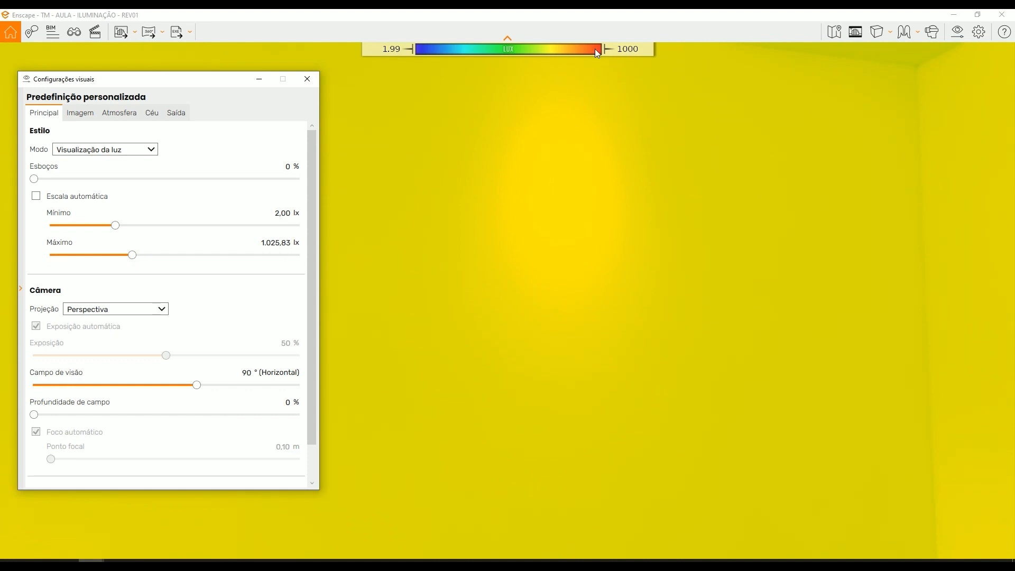
- Examine the light intensity on the walls, armchair, sofa and dining table from nearby and from across the room
drag(585, 201, 573, 312)
key(s)
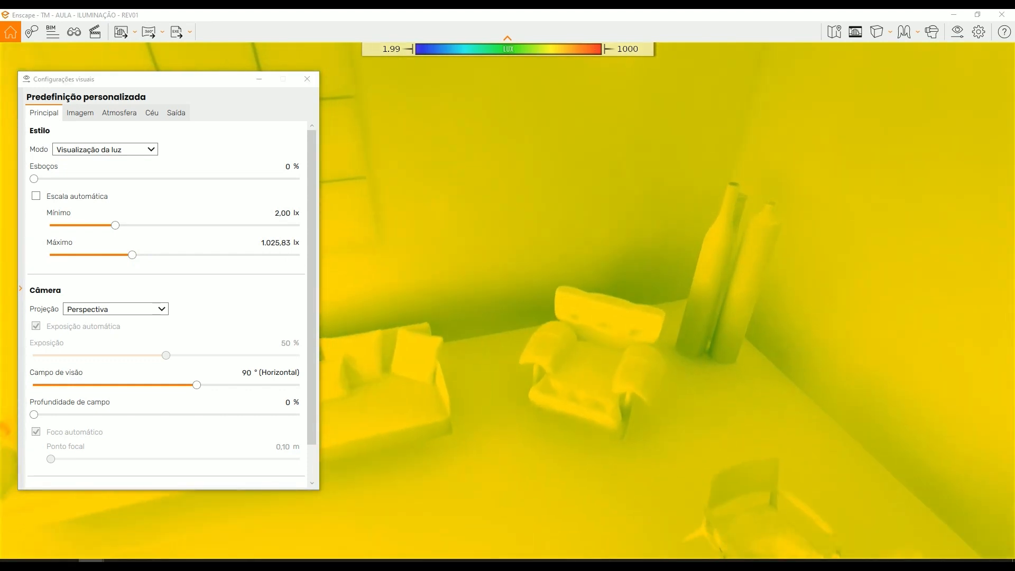
right_drag(573, 312, 576, 40)
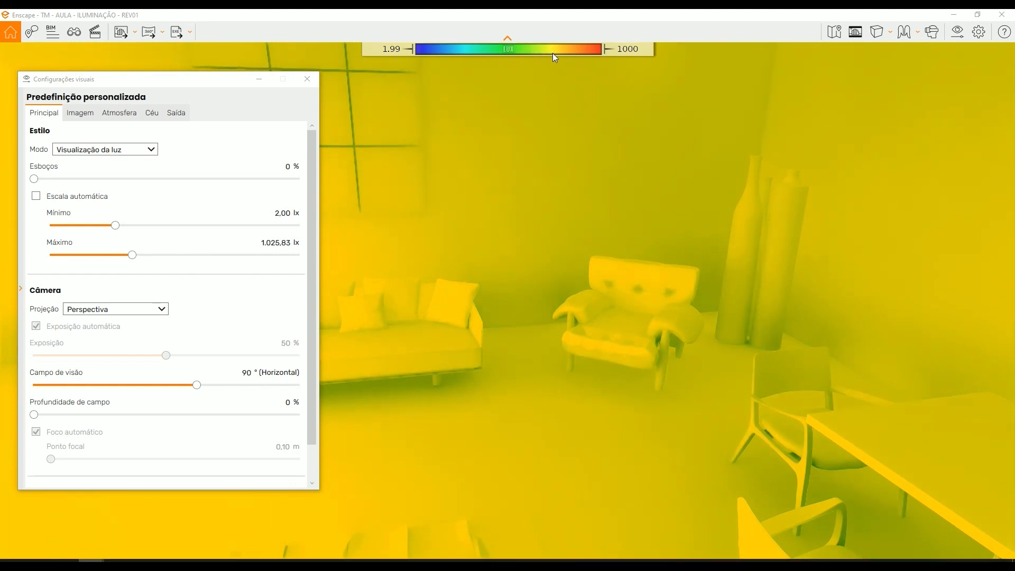
drag(682, 171, 623, 129)
drag(592, 217, 589, 192)
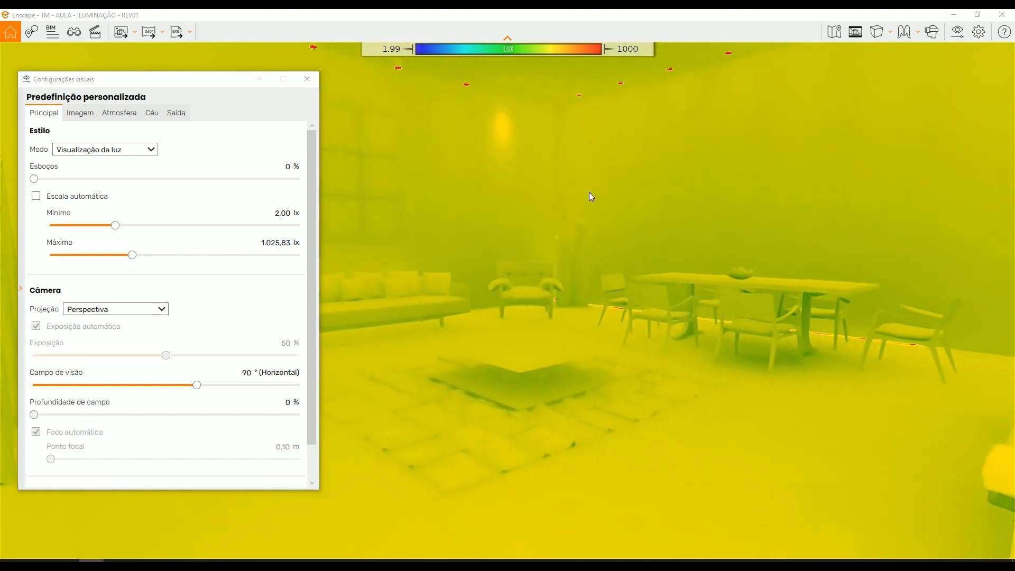
right_drag(589, 204, 588, 224)
drag(588, 225, 574, 258)
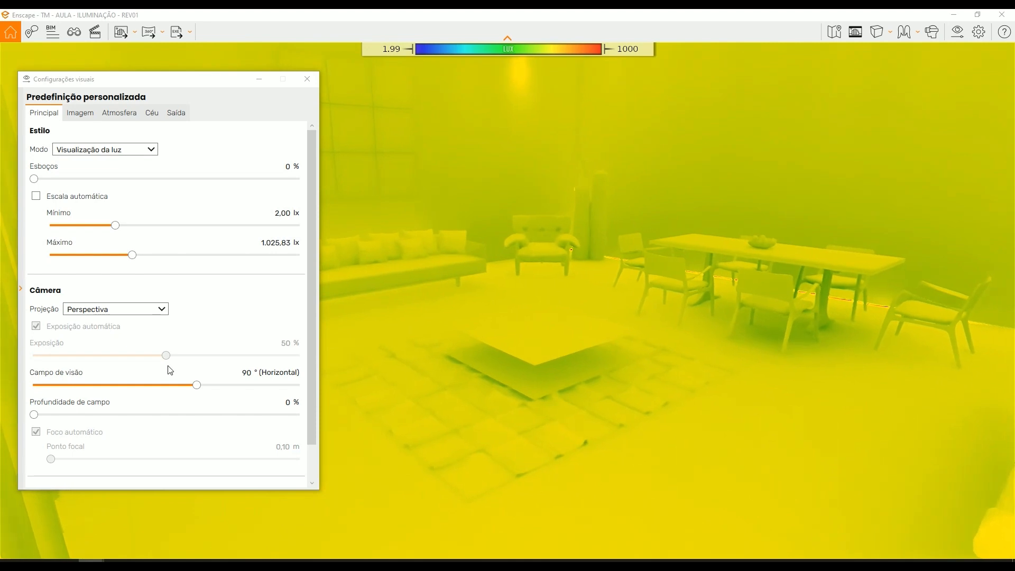
- Switch to the browser and read the dicasdearquitetura.com.br article on the ideal quantity of lamps for each room
click(143, 563)
drag(582, 293, 589, 271)
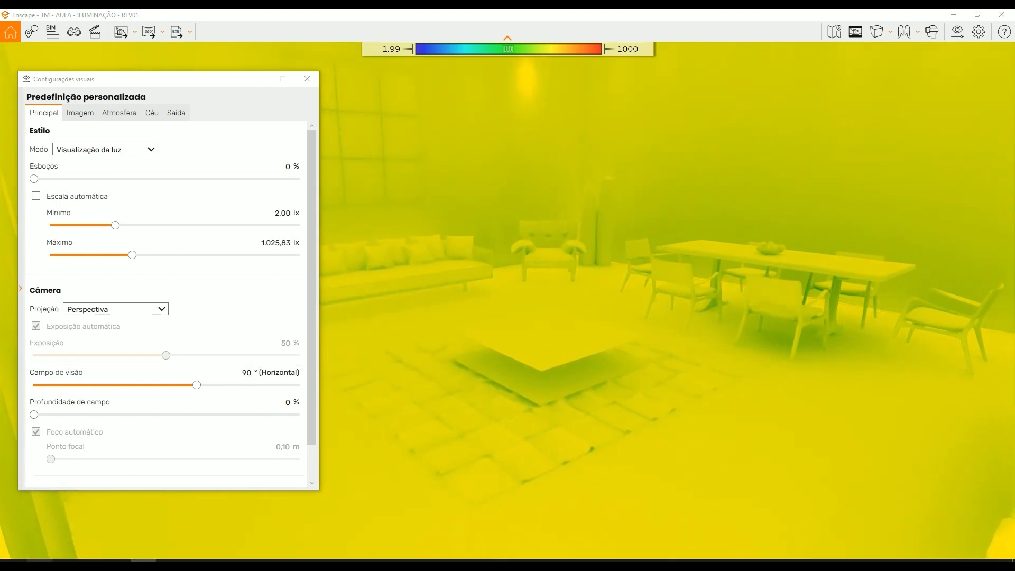
click(40, 563)
click(795, 175)
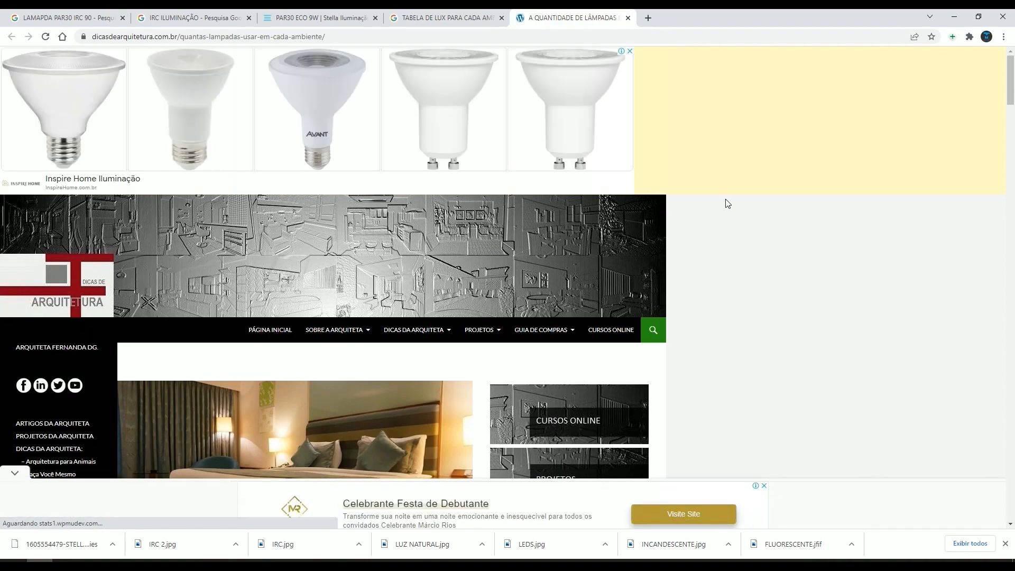
scroll(705, 210, down, 4)
scroll(702, 329, down, 11)
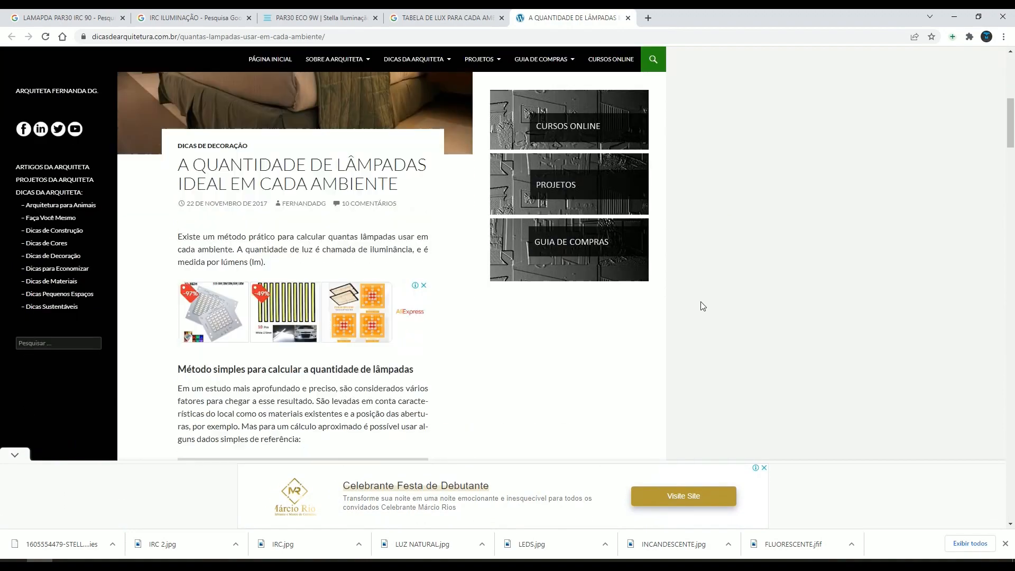
scroll(348, 232, up, 1)
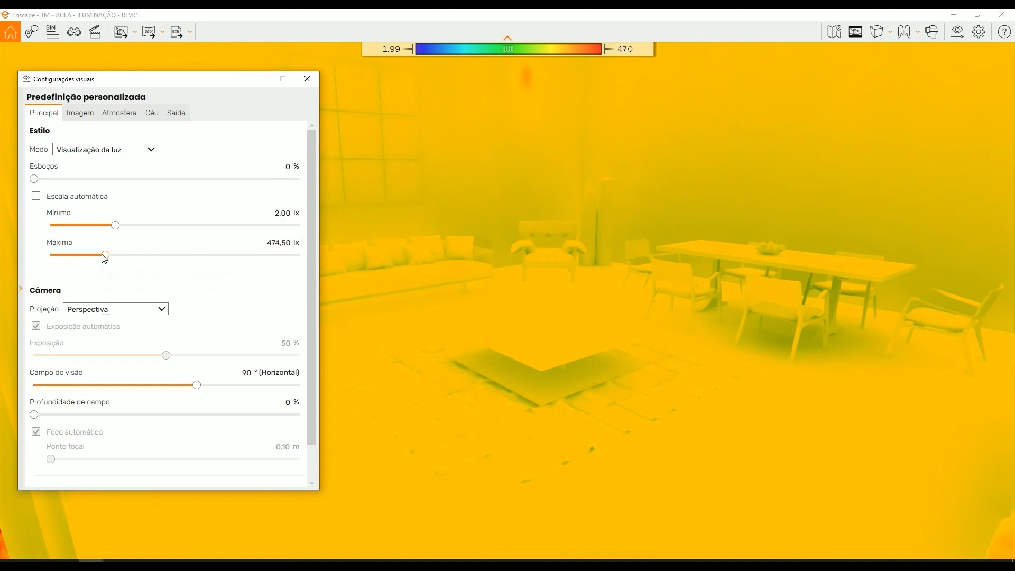
- Return to the Enscape light view and set the light scale's maximum to 306,08 lx
drag(625, 212, 617, 210)
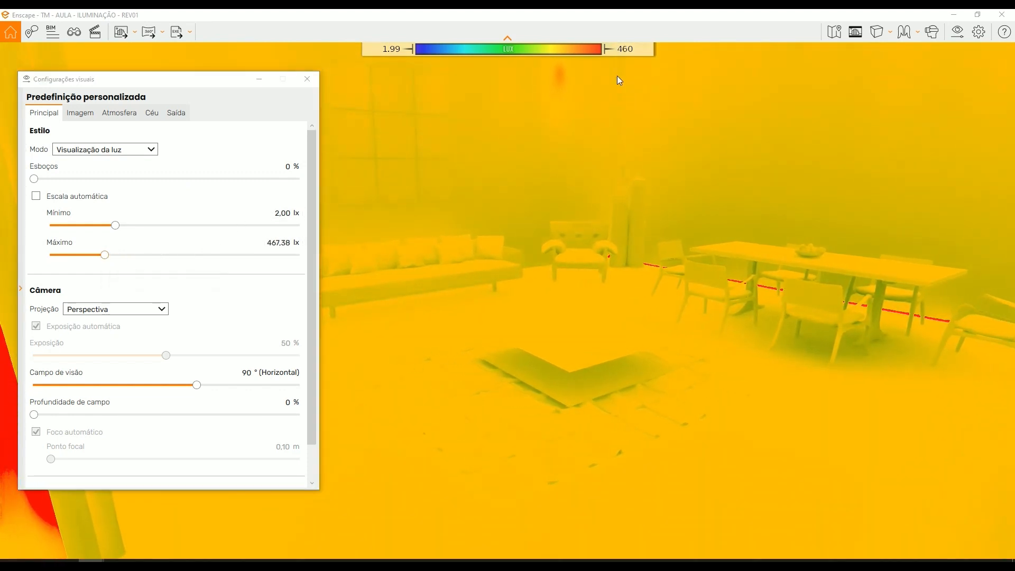
drag(684, 199, 724, 238)
drag(667, 137, 618, 127)
drag(109, 254, 92, 260)
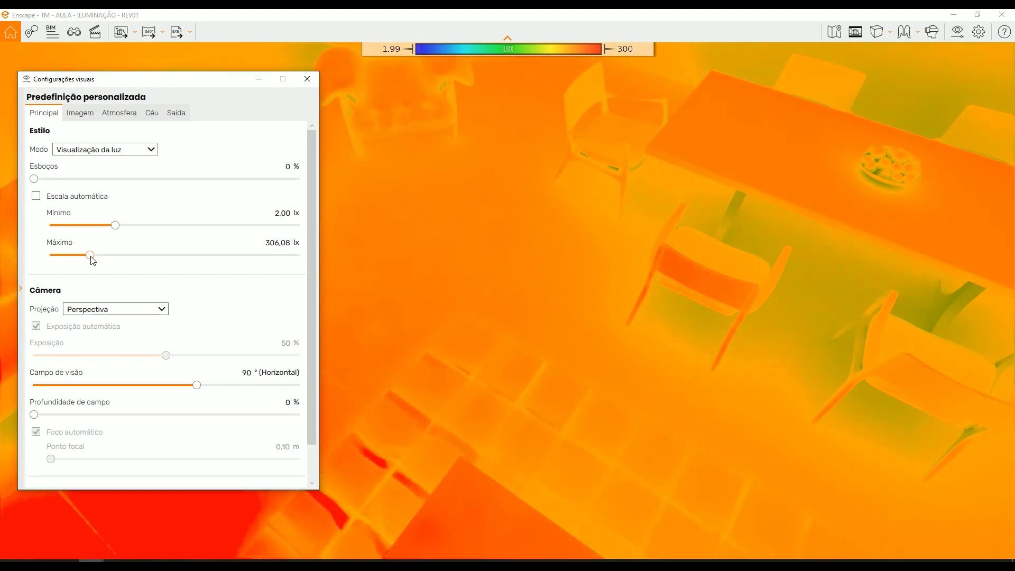
- Examine the light intensity on the coffee table, rug, floor, sofa and wall spot with the lowered scale
drag(550, 257, 534, 294)
mouse_move(547, 381)
mouse_down()
mouse_move(449, 388)
mouse_move(594, 364)
mouse_move(578, 337)
mouse_move(556, 353)
mouse_move(552, 382)
mouse_up()
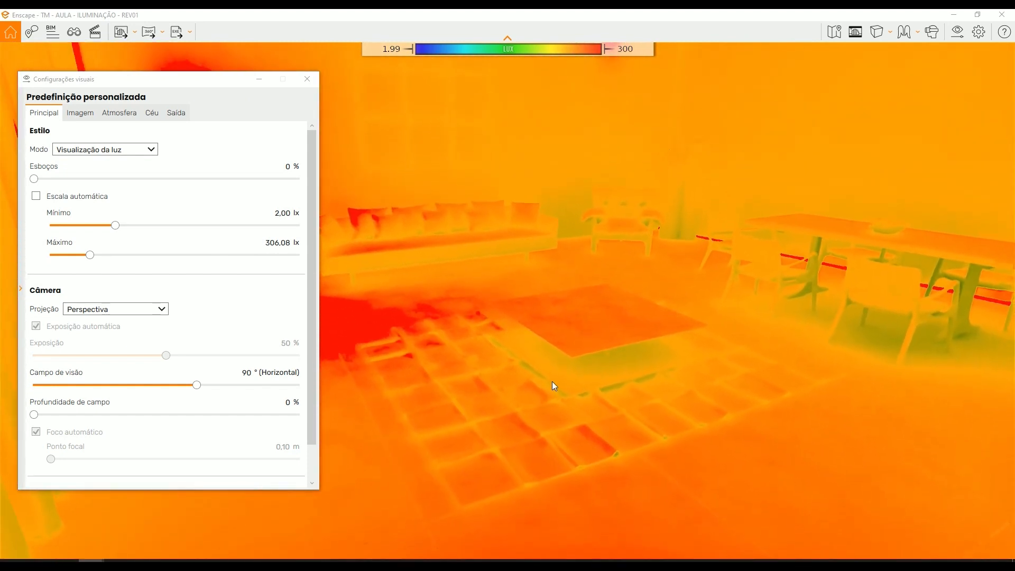
right_drag(611, 302, 632, 317)
drag(632, 318, 484, 435)
mouse_move(92, 561)
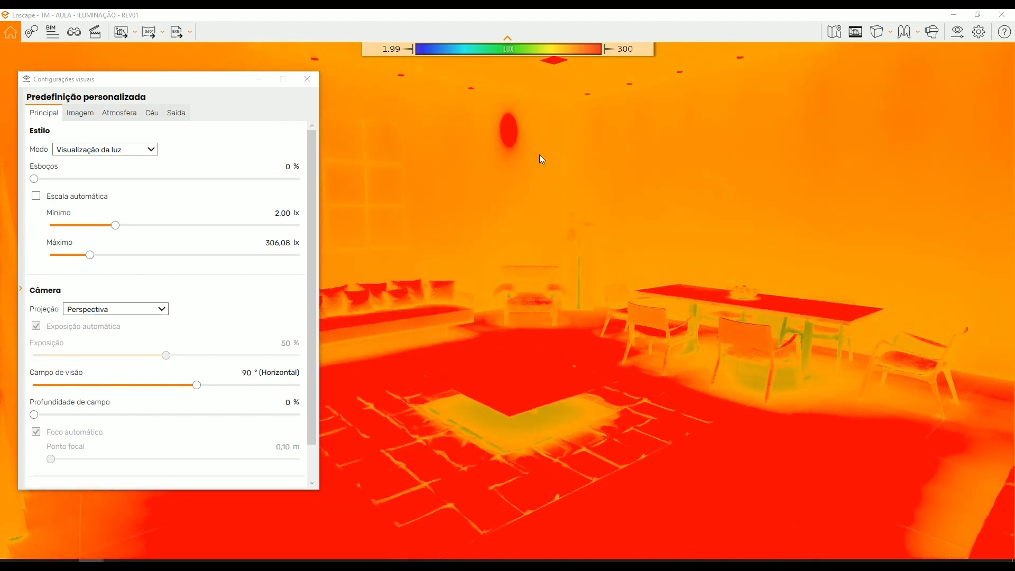
right_drag(539, 155, 531, 212)
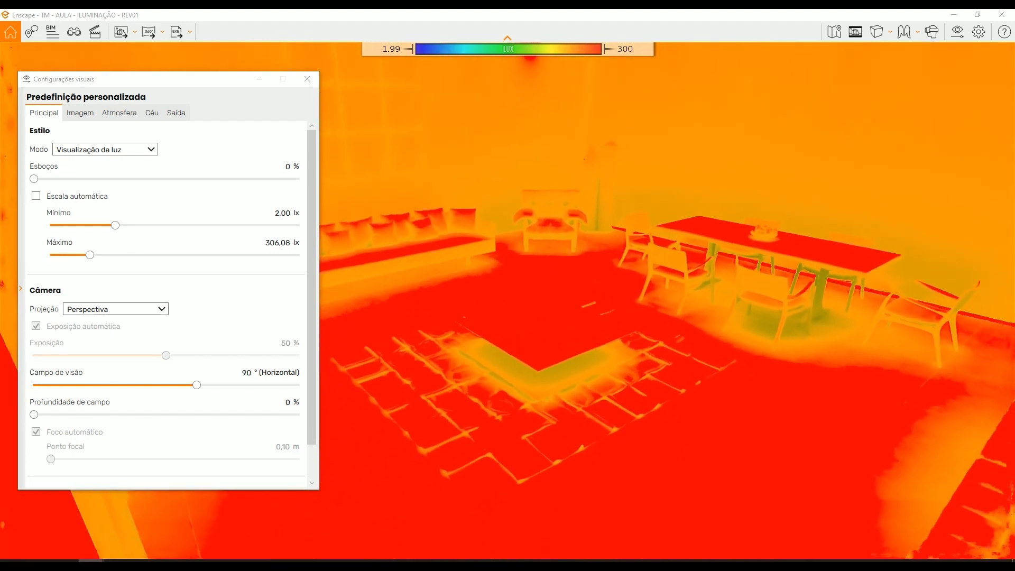
- Set the light scale's maximum to 460,37 lx and inspect the rug and dining chairs from above and across the room
drag(92, 259, 105, 262)
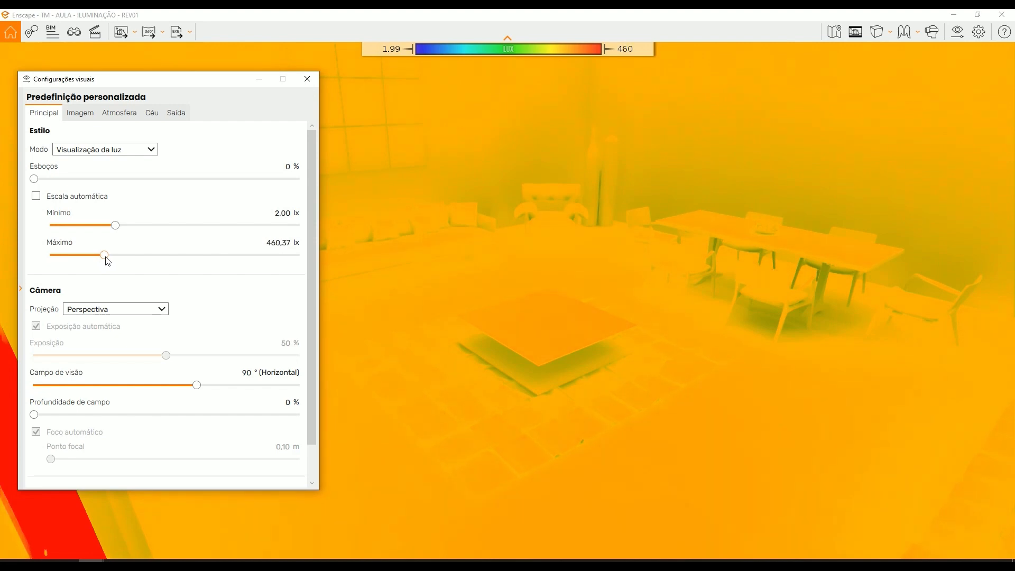
drag(676, 283, 610, 335)
key(w)
key(d)
key(w)
key(a)
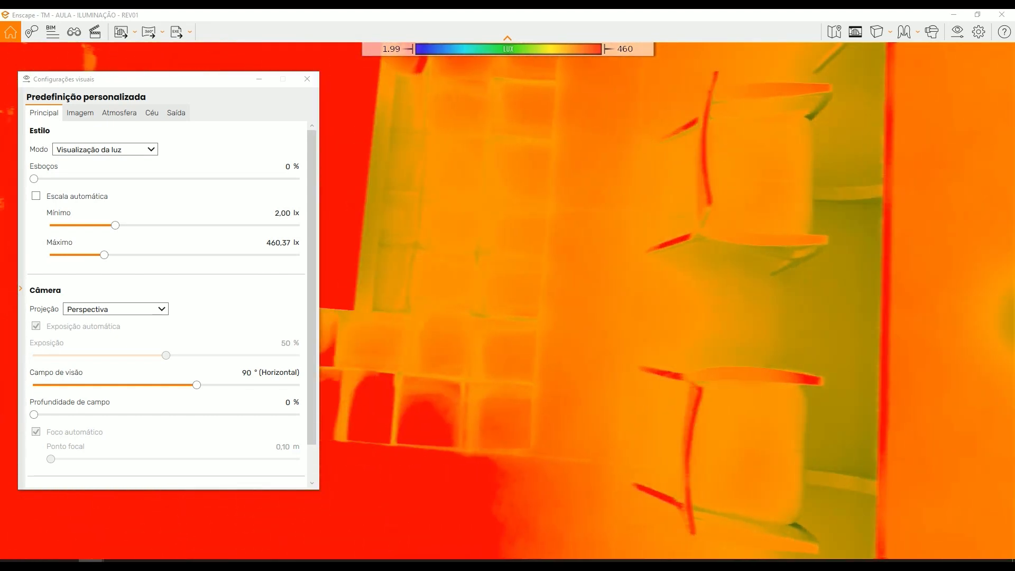
right_drag(634, 339, 690, 214)
key(s)
drag(666, 359, 713, 268)
key(d)
key(s)
drag(381, 111, 366, 109)
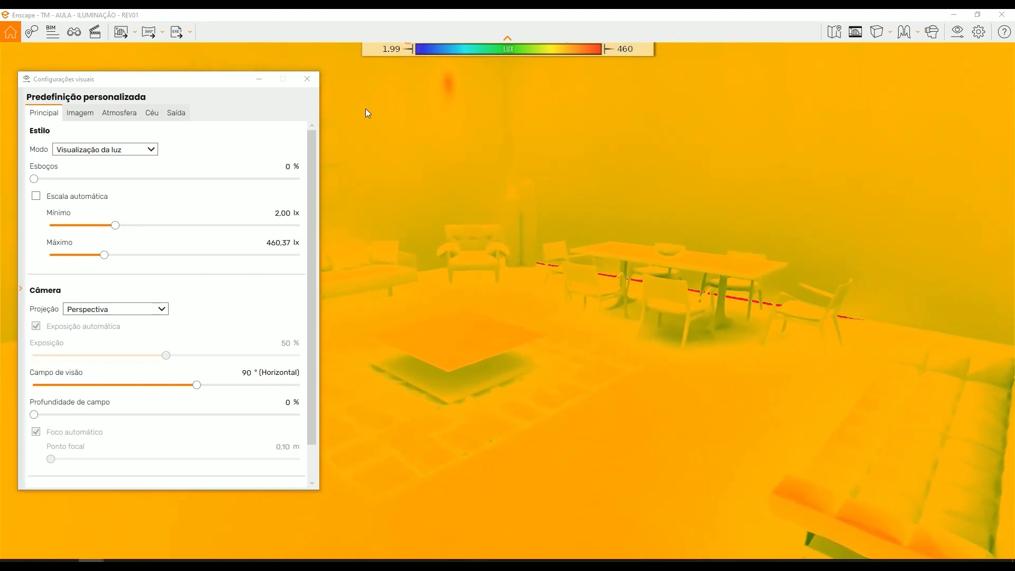
- Turn off the light view by setting the visual mode to Nenhum and close the visual settings
click(315, 82)
click(934, 45)
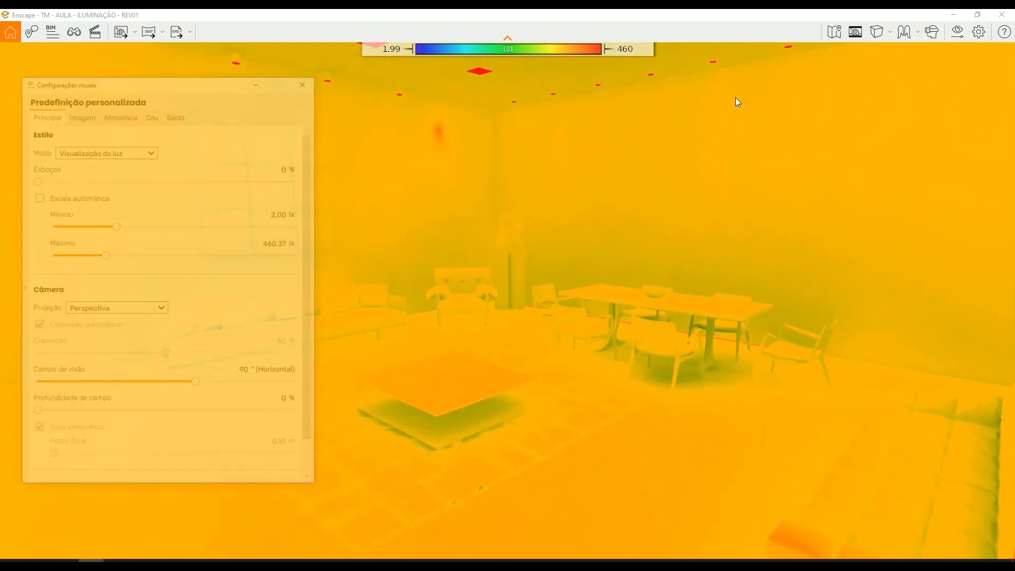
click(93, 164)
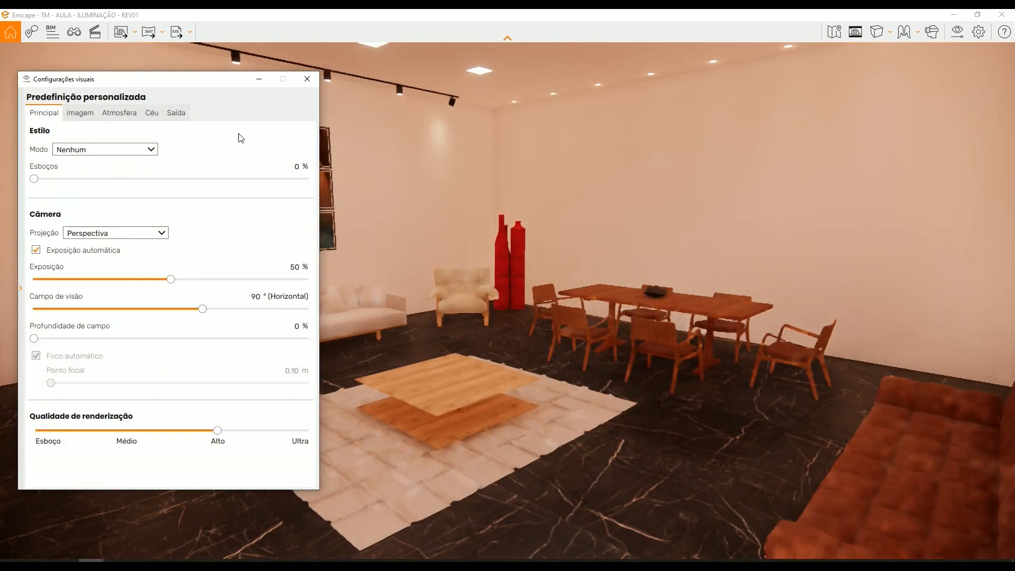
click(307, 78)
- Move the time of day to about 02:10 and look around the sofa wall, corner and curtain at night
drag(466, 254, 511, 197)
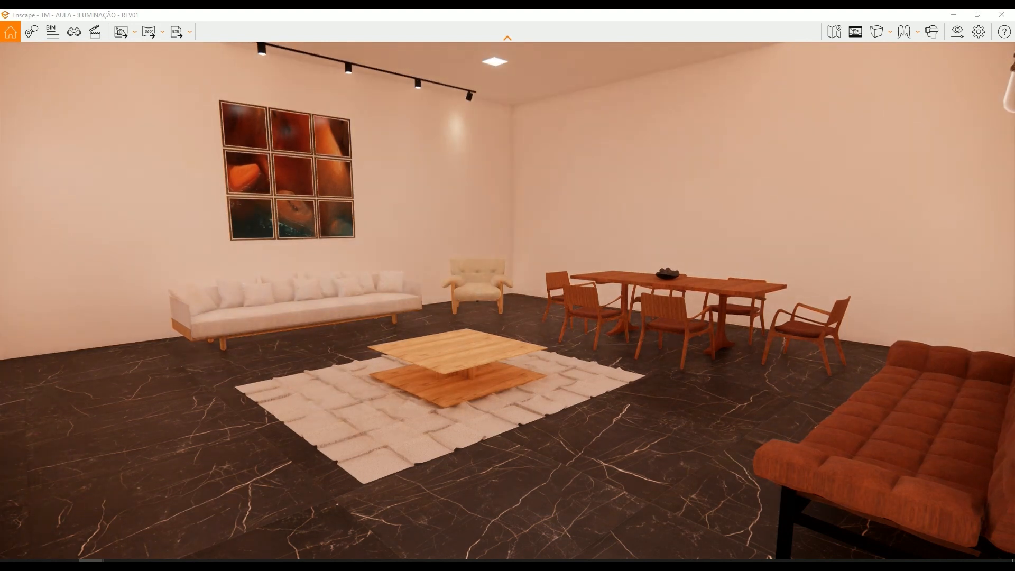
drag(560, 201, 545, 192)
shift+right_drag(421, 216, 480, 204)
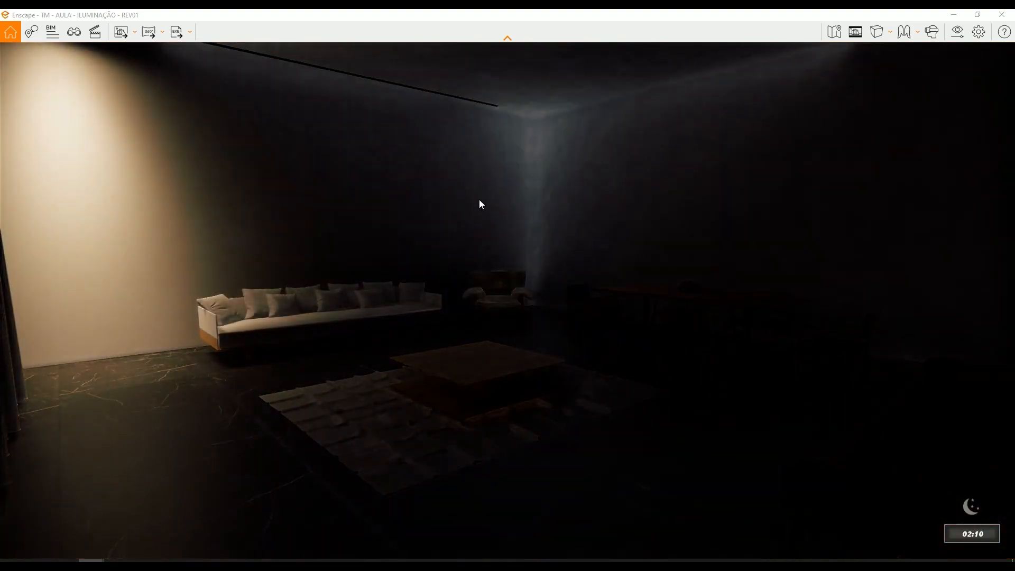
shift+right_drag(536, 252, 520, 251)
right_drag(572, 228, 613, 215)
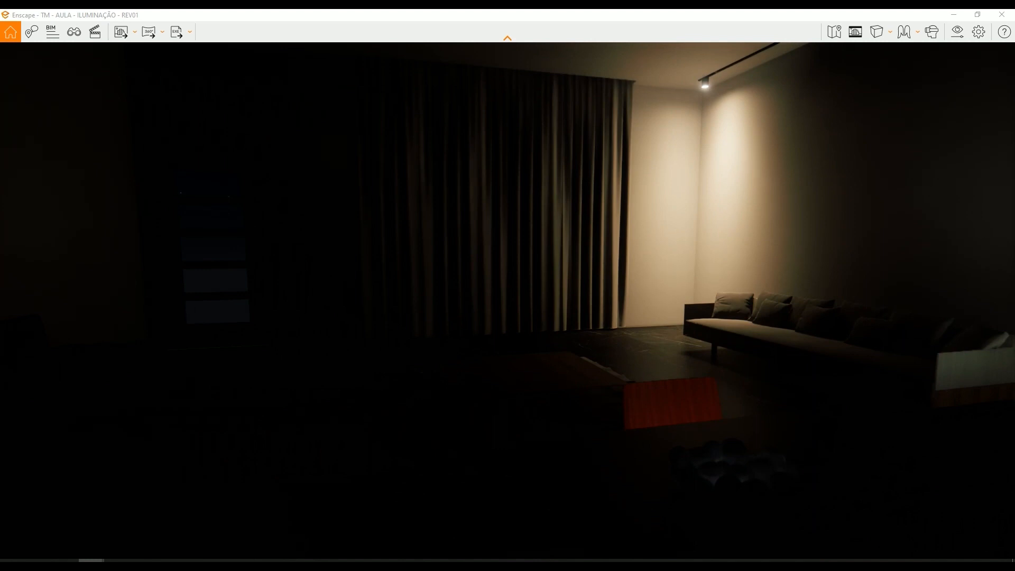
right_drag(613, 215, 503, 218)
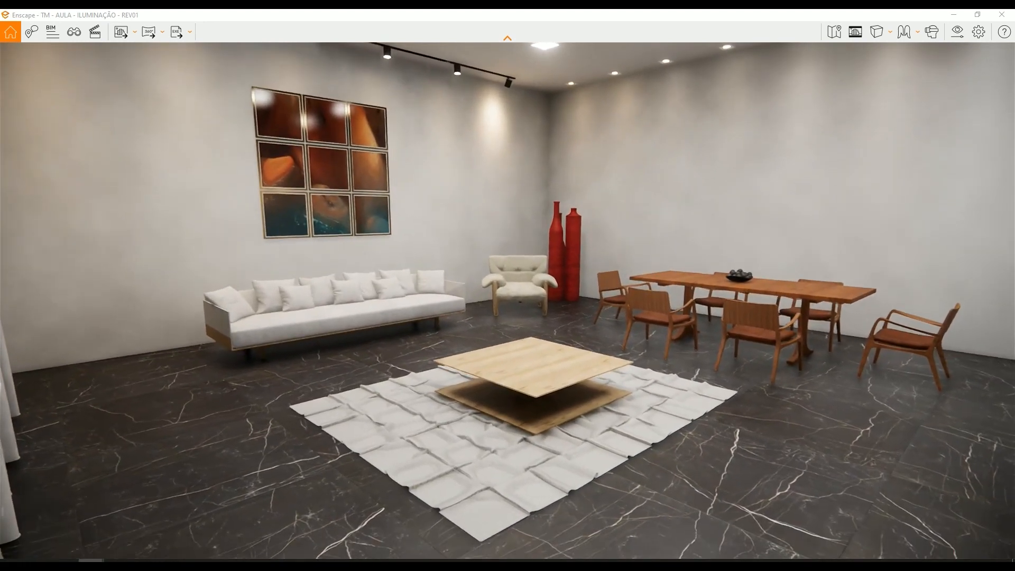
- Frame the living and dining area in an overall view and hide the Enscape toolbar
right_drag(475, 235, 464, 249)
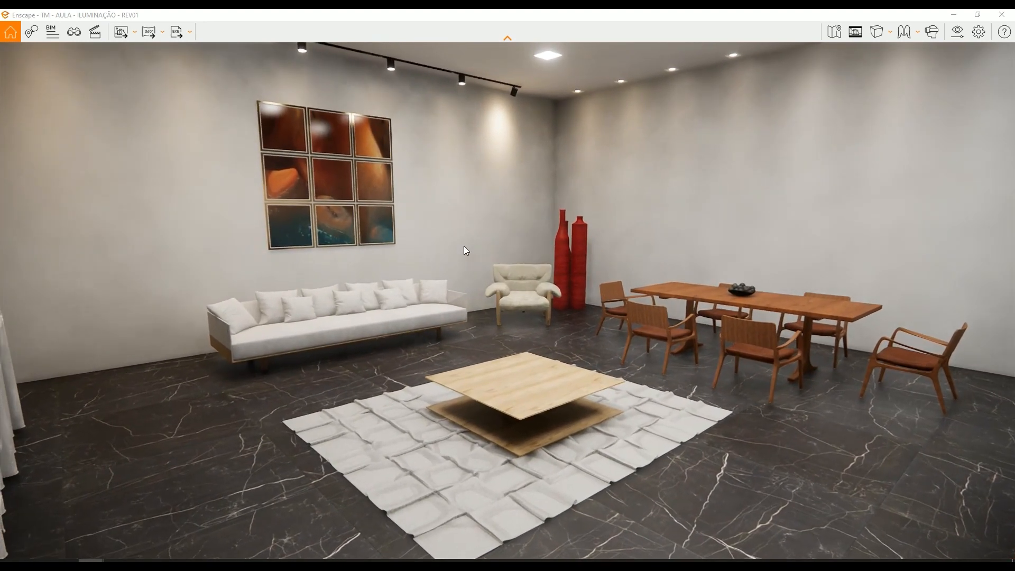
drag(510, 222, 442, 217)
key(q)
key(e)
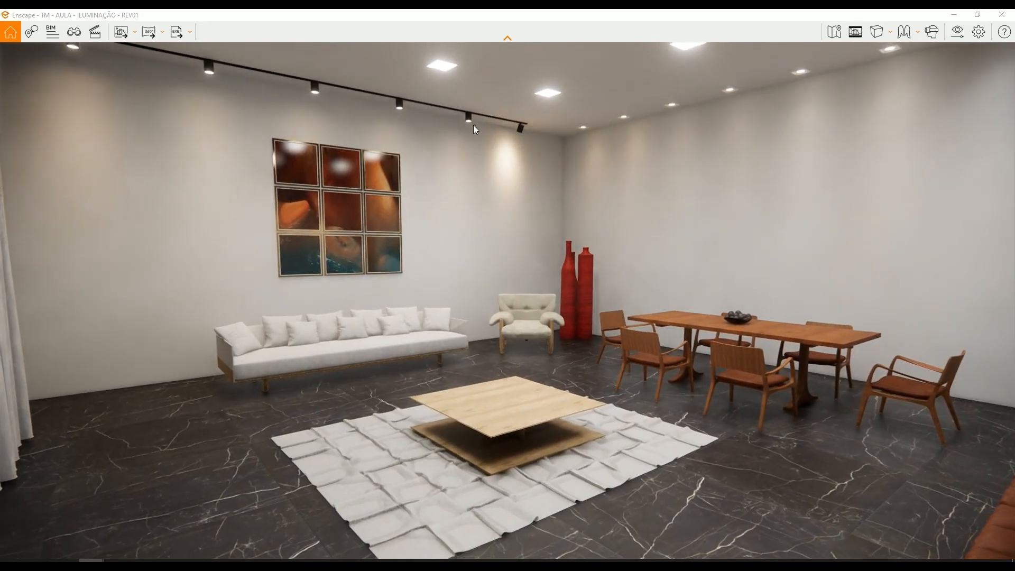
click(509, 40)
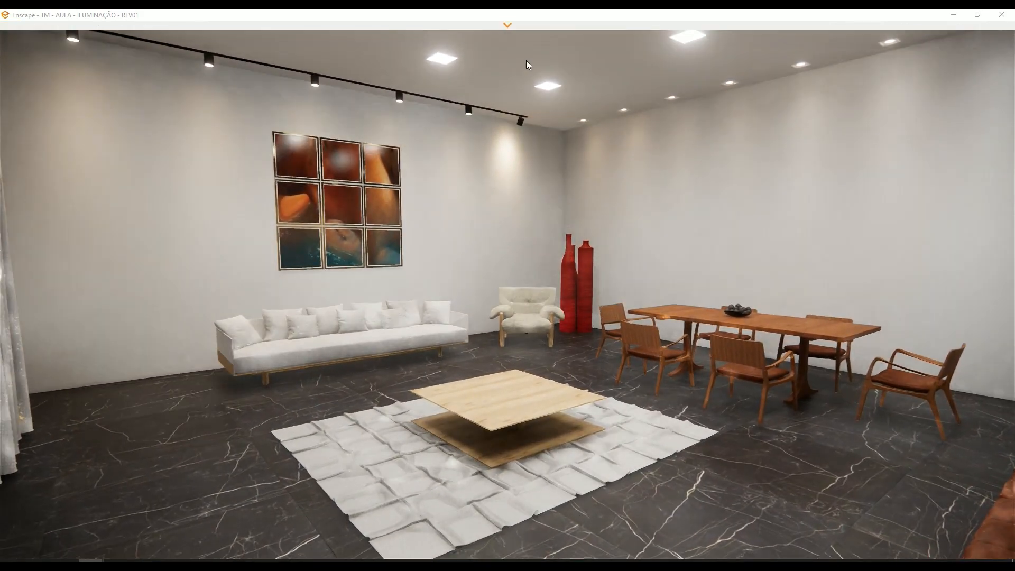
- Walk through the rendered room to examine how the ceiling luminaires and spots light the walls and corners
drag(554, 144, 624, 232)
key(w)
key(w)
key(e)
key(w)
key(a)
key(w)
key(s)
key(w)
key(s)
key(w)
key(w)
key(w)
key(w)
key(s)
key(w)
key(a)
key(a)
key(w)
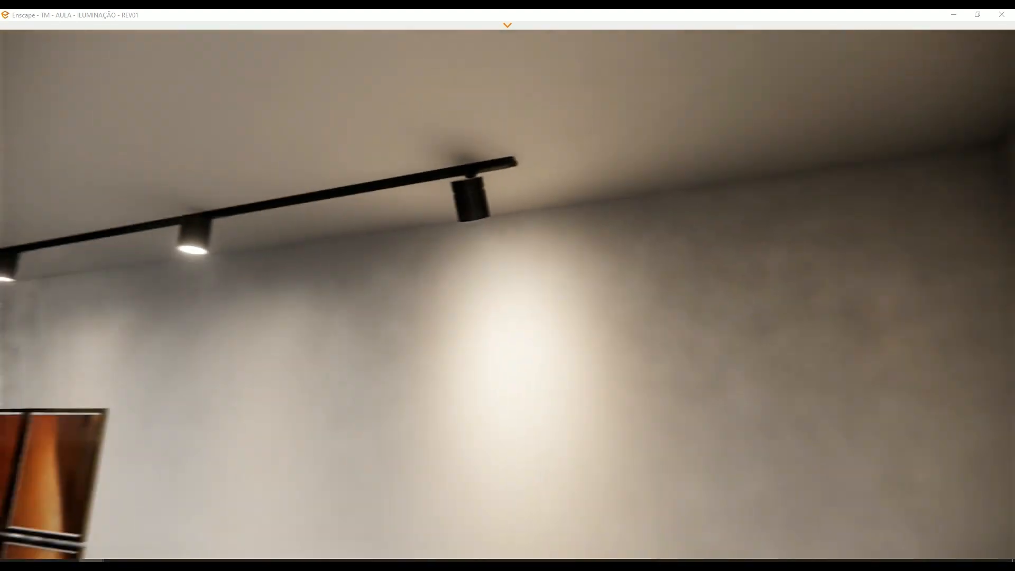
- Check the recessed spot near the ceiling corner and return to an overall view of the living and dining area
mouse_move(624, 264)
mouse_down()
mouse_move(508, 296)
mouse_move(423, 299)
mouse_move(409, 354)
mouse_move(317, 402)
mouse_move(365, 378)
mouse_move(352, 373)
mouse_move(608, 344)
mouse_move(542, 280)
mouse_move(505, 267)
mouse_move(648, 315)
mouse_move(608, 296)
mouse_move(605, 280)
mouse_move(650, 331)
mouse_move(632, 283)
mouse_move(599, 282)
mouse_move(653, 292)
mouse_move(637, 288)
mouse_move(608, 321)
mouse_move(626, 333)
mouse_move(609, 318)
mouse_move(631, 302)
mouse_move(653, 310)
mouse_move(599, 320)
mouse_move(623, 319)
mouse_up()
key(w)
key(w)
key(s)
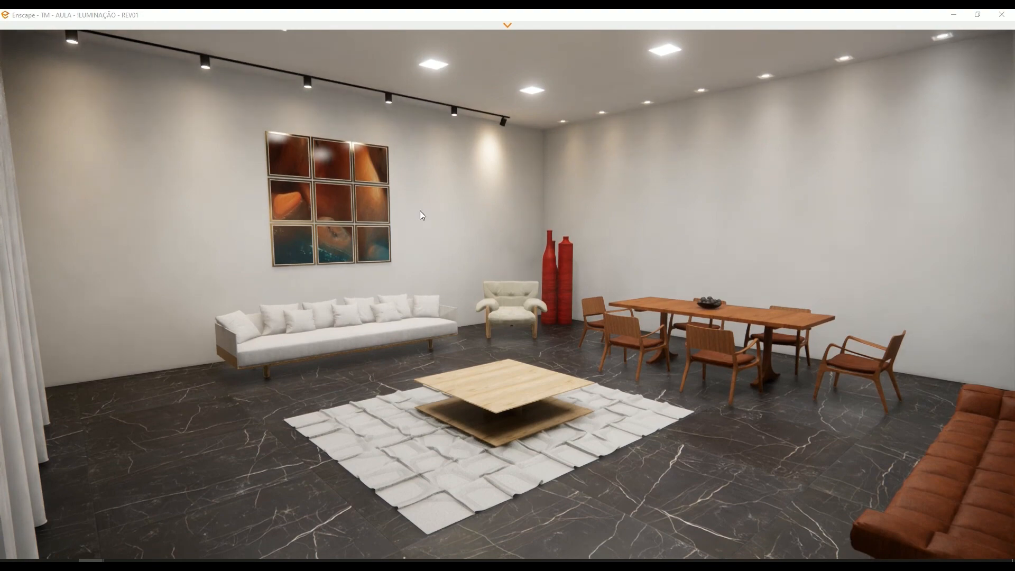
drag(622, 320, 518, 369)
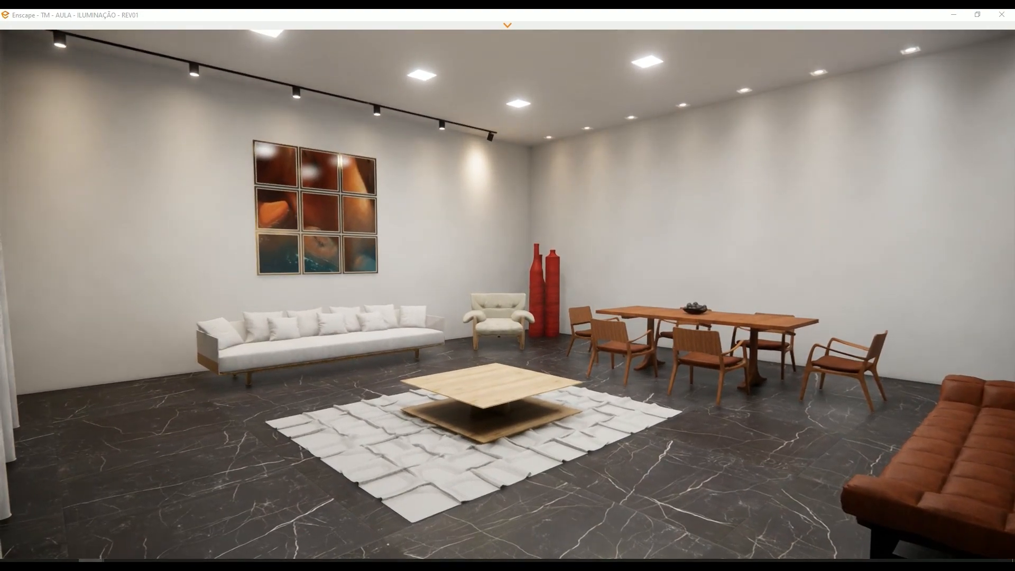
key(e)
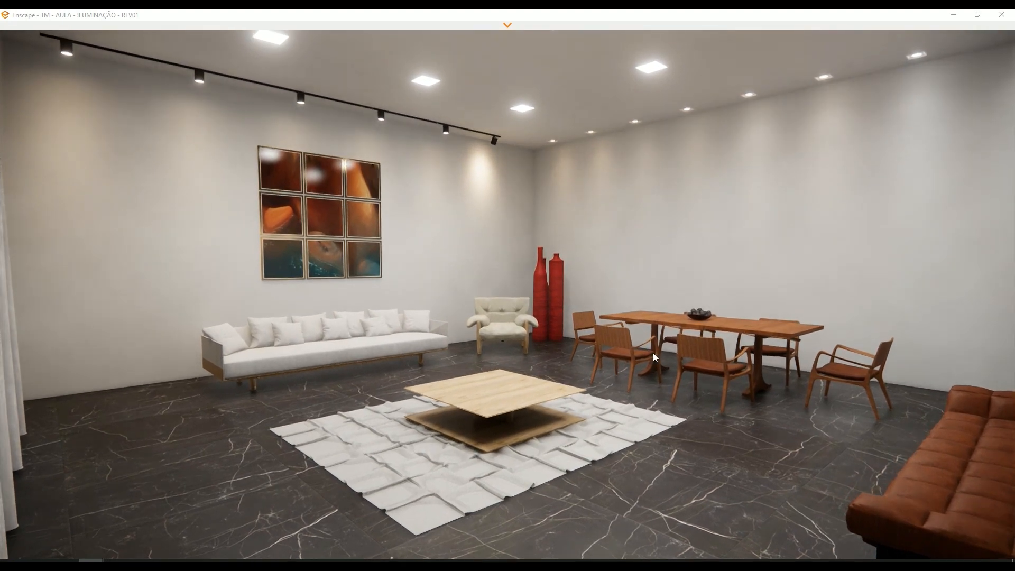